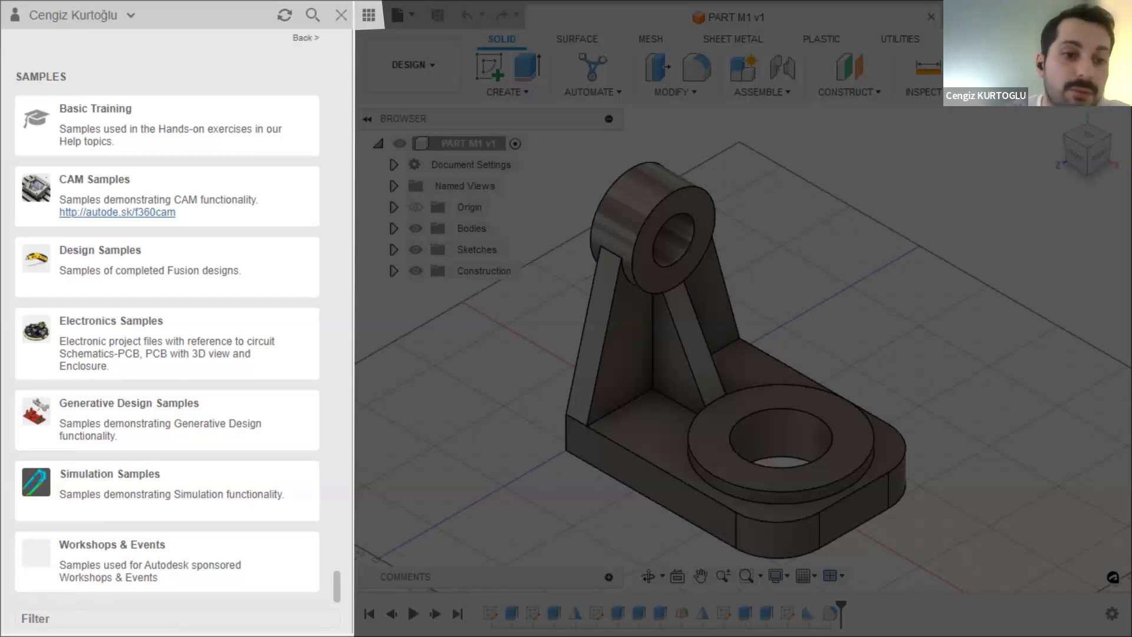
key("Right")
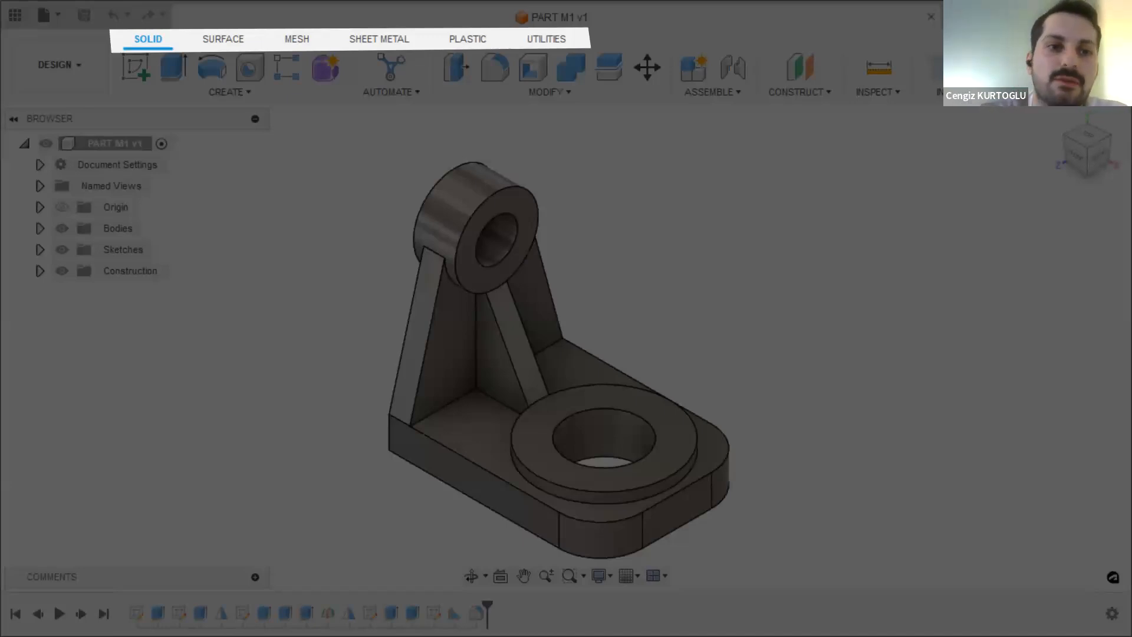
key("Right")
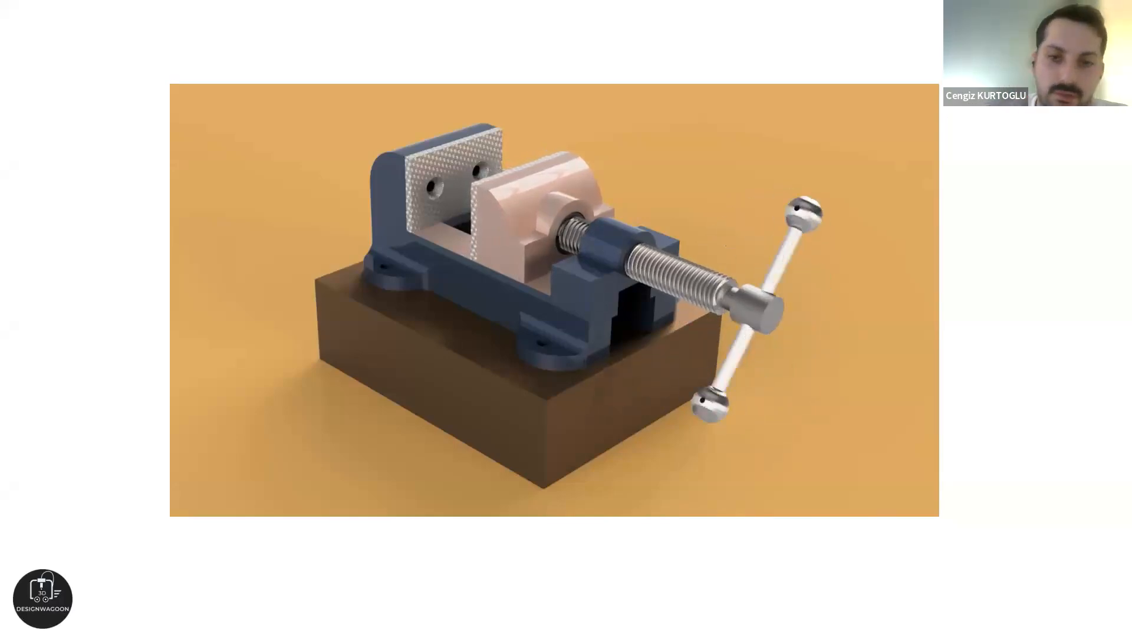
Switch to Autodesk Fusion 360 and examine the table vise assembly, including its movable jaw, threaded rod and clamp lever.
key("alt+Tab")
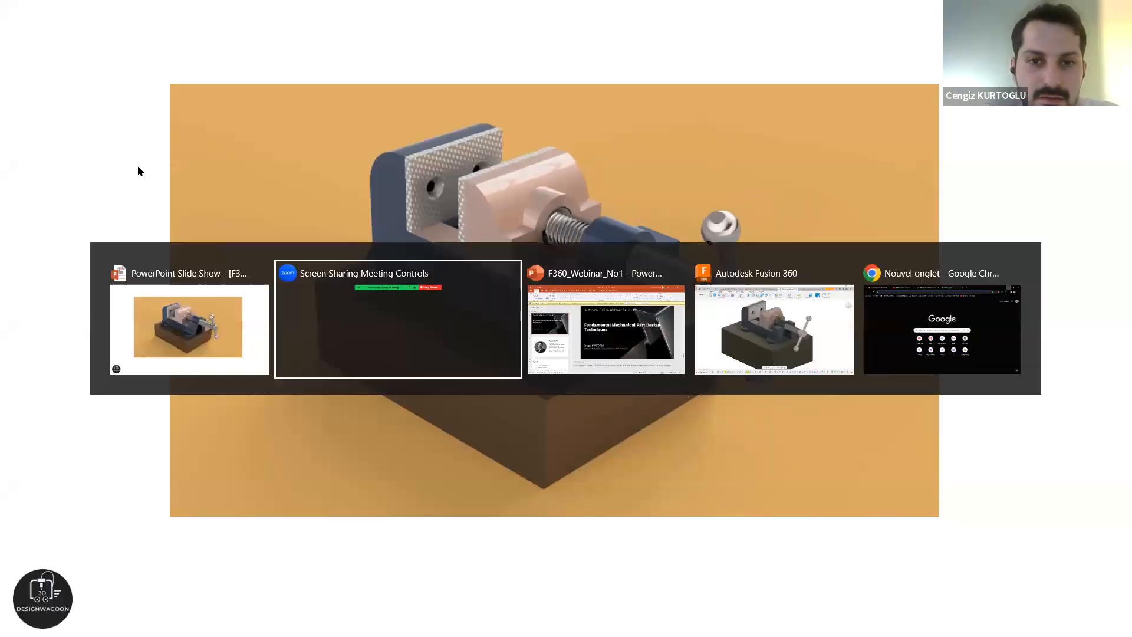
left_click(753, 341)
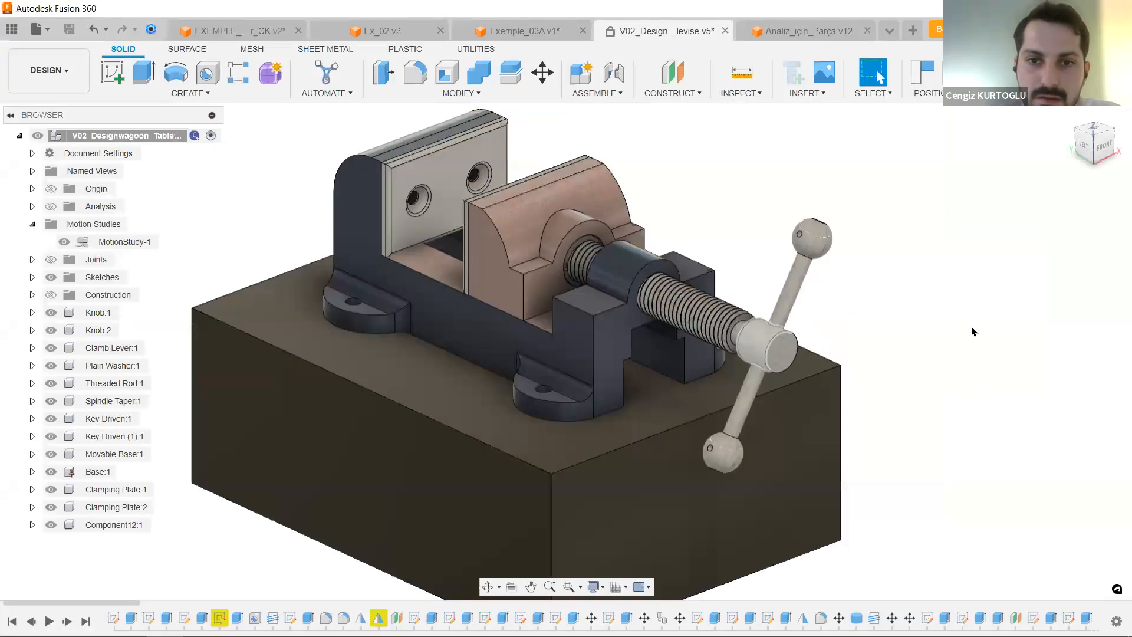
middle_click_drag(991, 306, 947, 303, "shift")
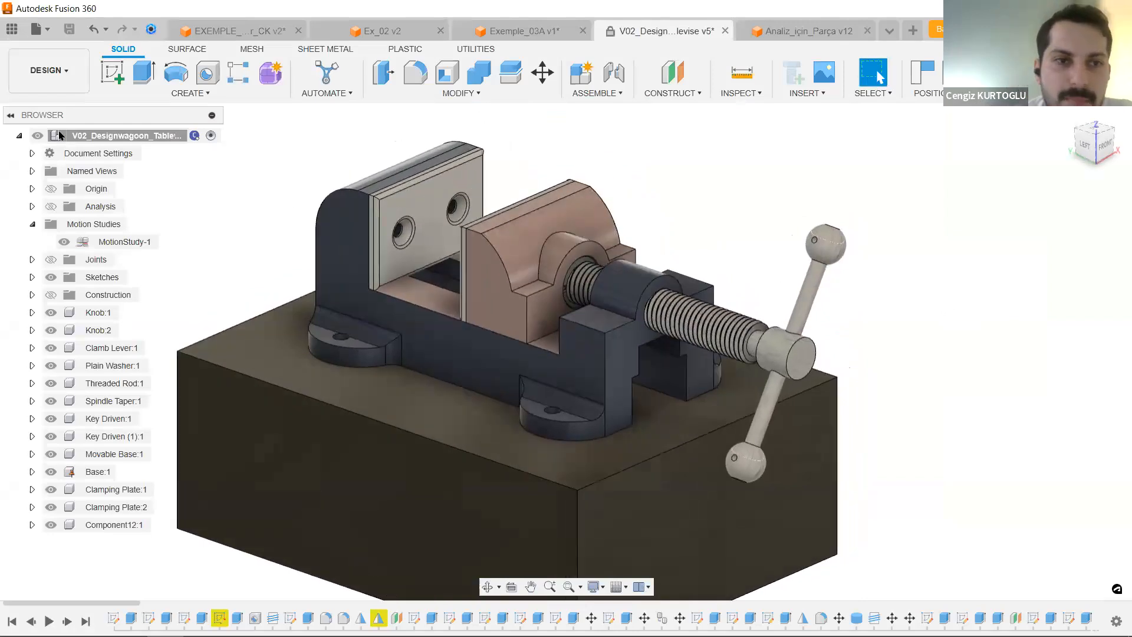
left_click(18, 136)
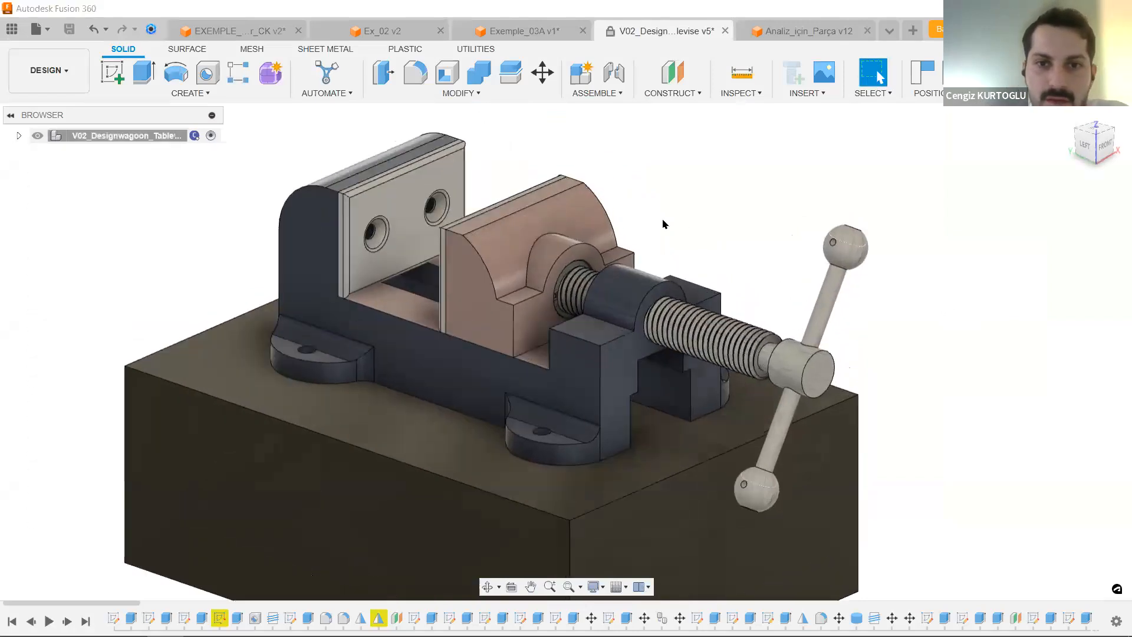
scroll(669, 215, "up", 1)
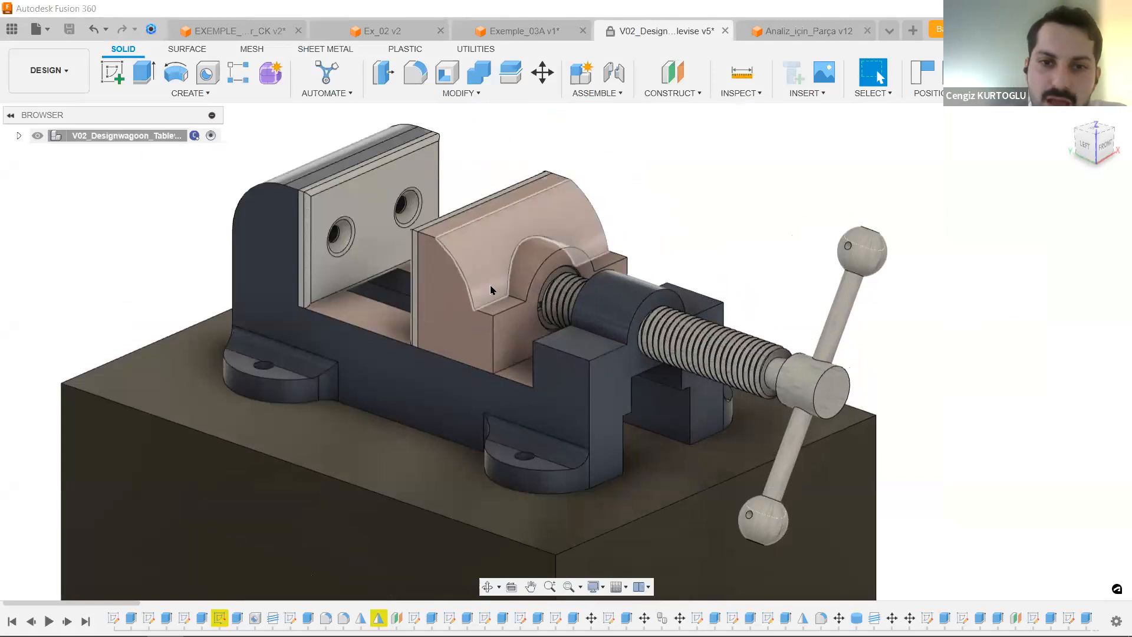
left_click_drag(490, 289, 493, 285)
middle_click_drag(759, 220, 738, 214, "shift")
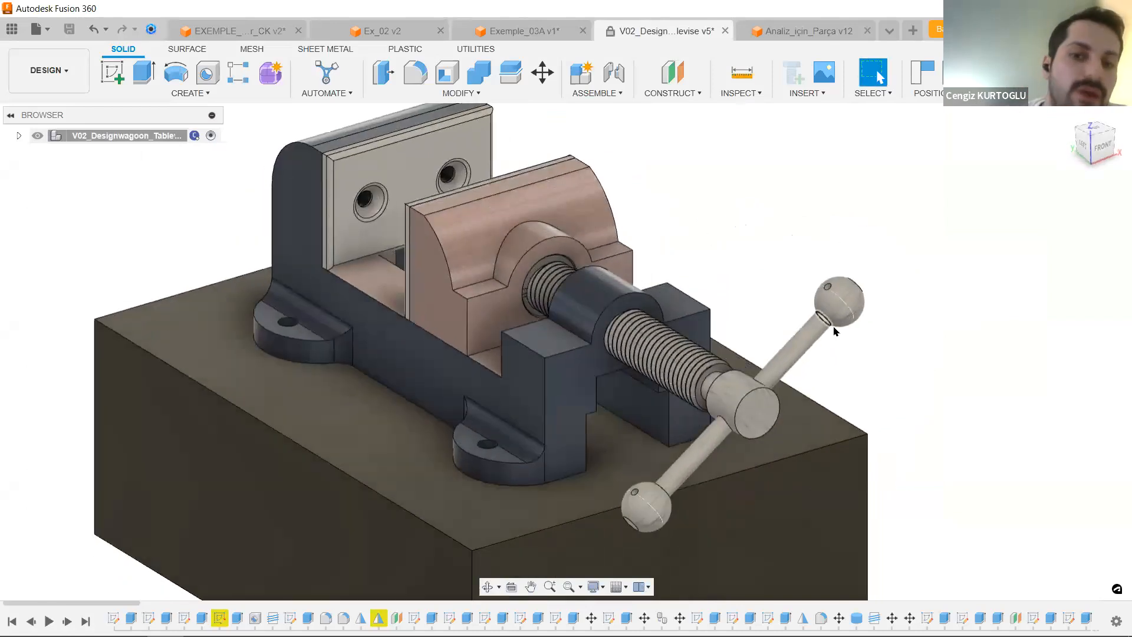
middle_click_drag(754, 200, 750, 197)
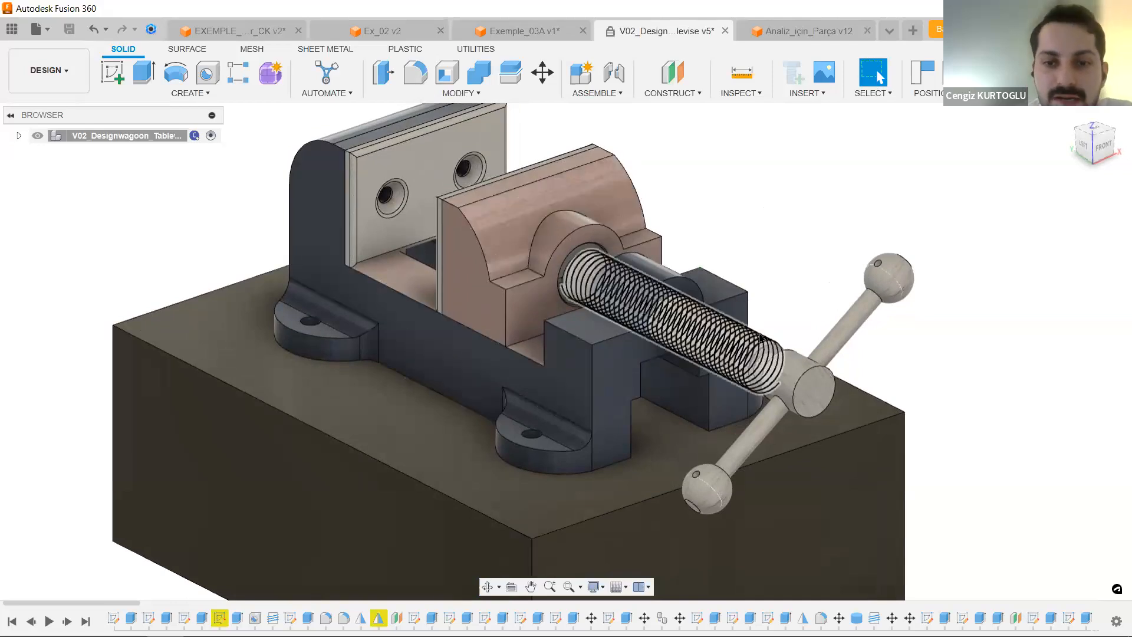
left_click_drag(529, 224, 515, 222)
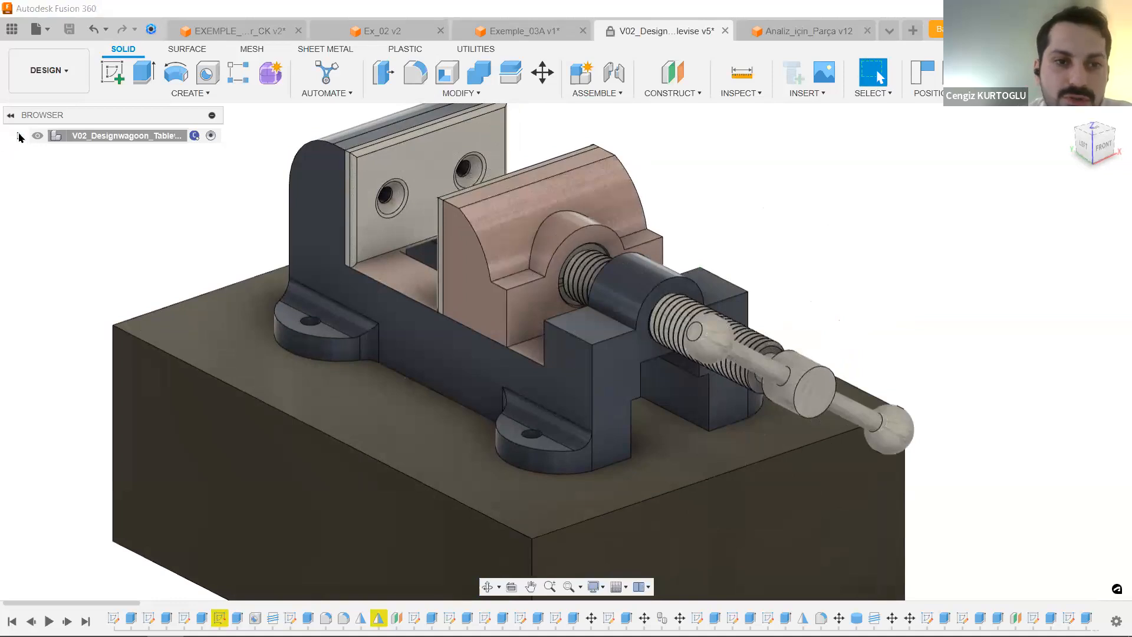
Open MotionStudy-1 of the table vise assembly and collapse the component tree.
left_click(19, 135)
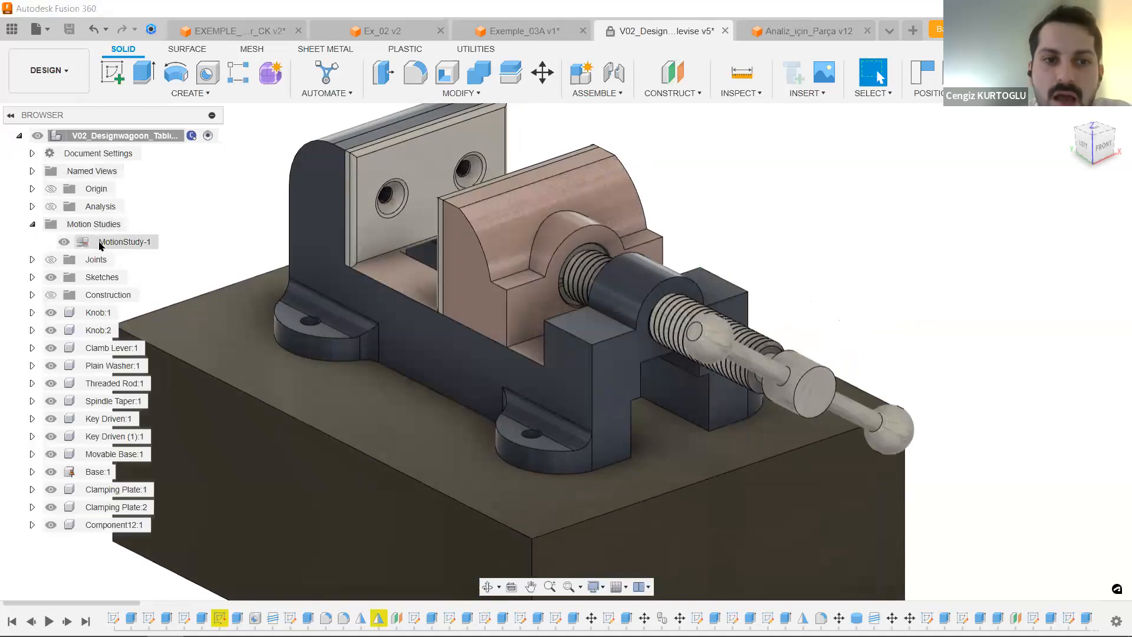
left_click(88, 243)
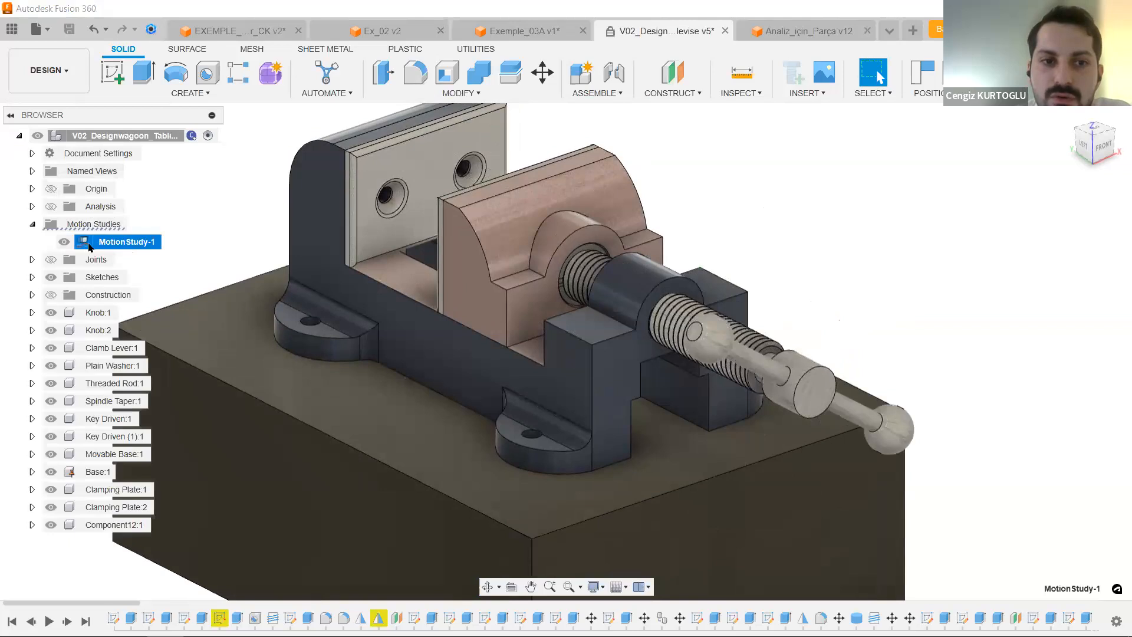
right_click(89, 247)
left_click(121, 275)
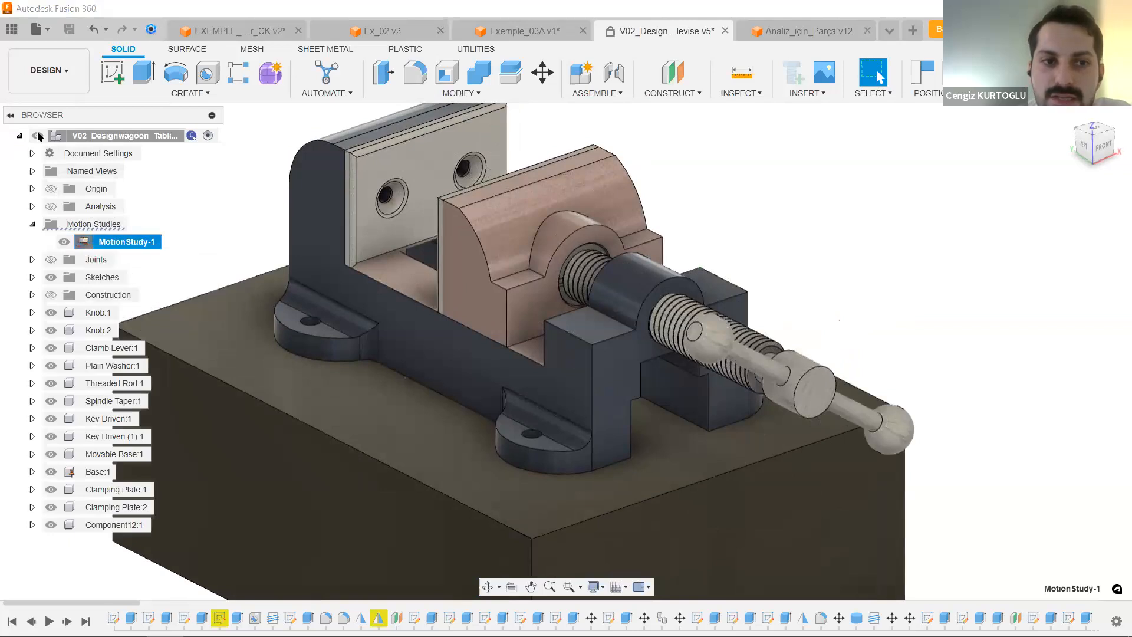
left_click(19, 138)
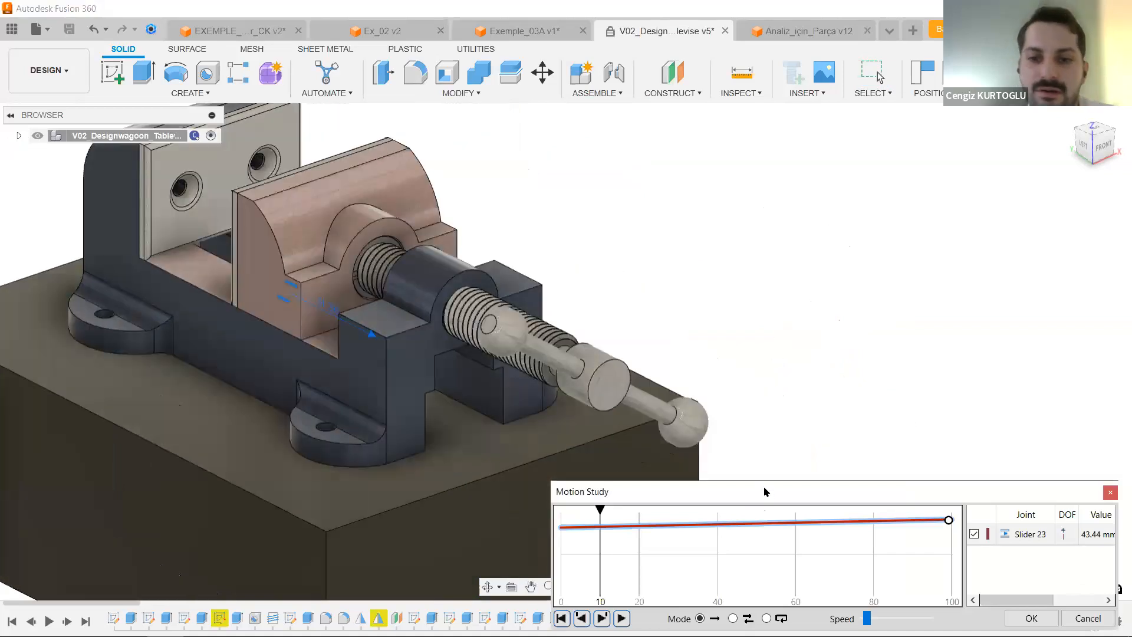
Play the vise's motion study from step 0 in one-way mode, then close it without saving changes.
left_click_drag(766, 492, 852, 293)
middle_click_drag(584, 245, 617, 284)
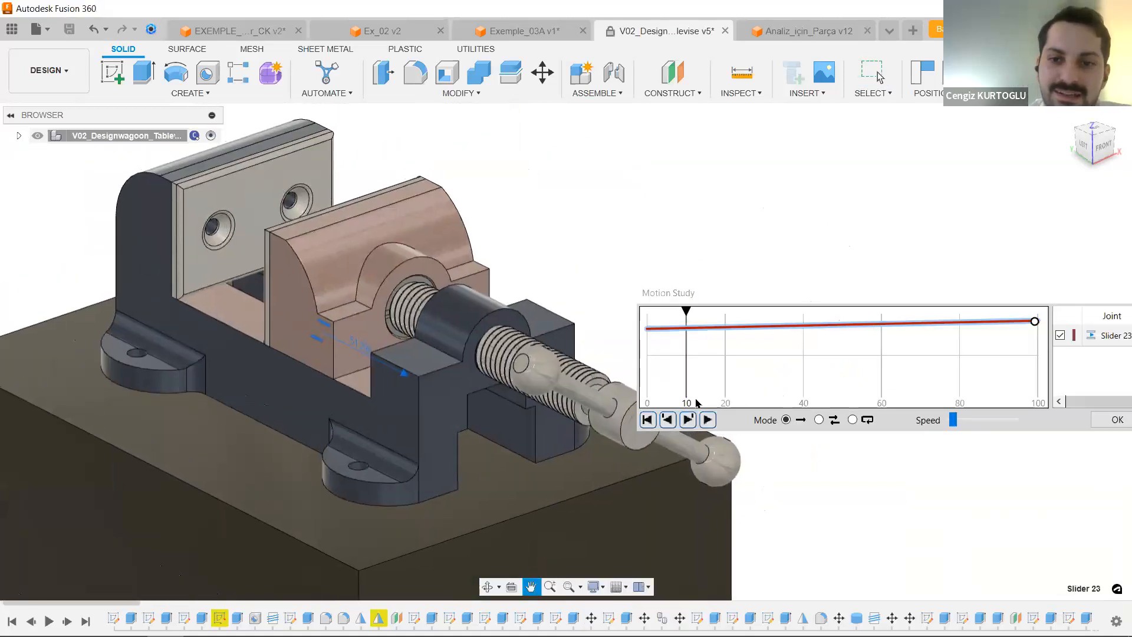
left_click_drag(686, 311, 647, 311)
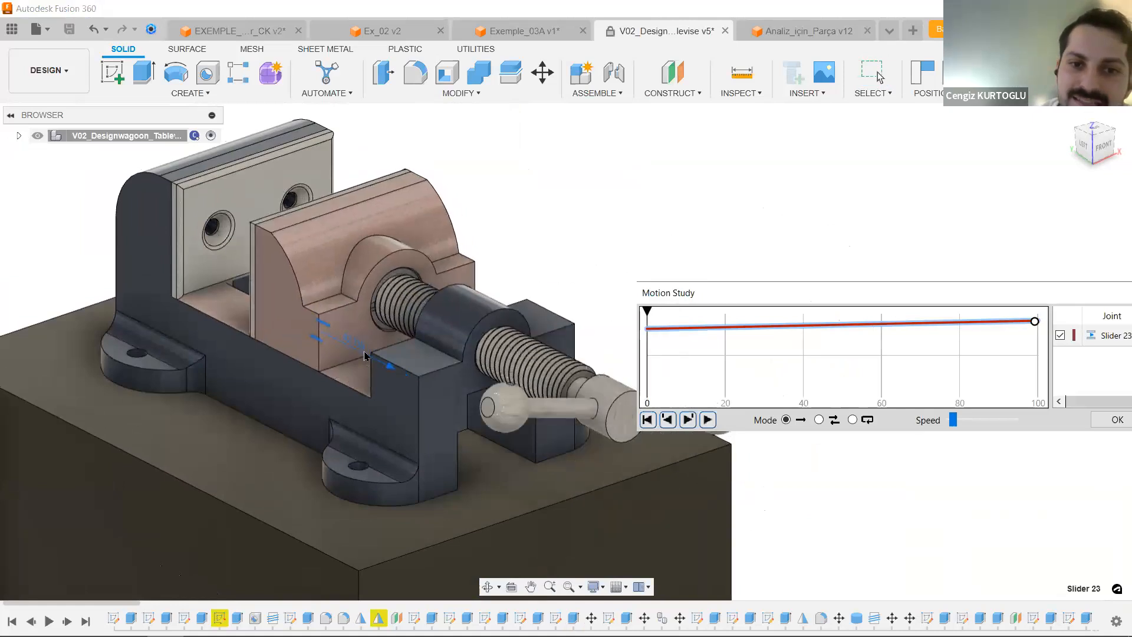
left_click(708, 420)
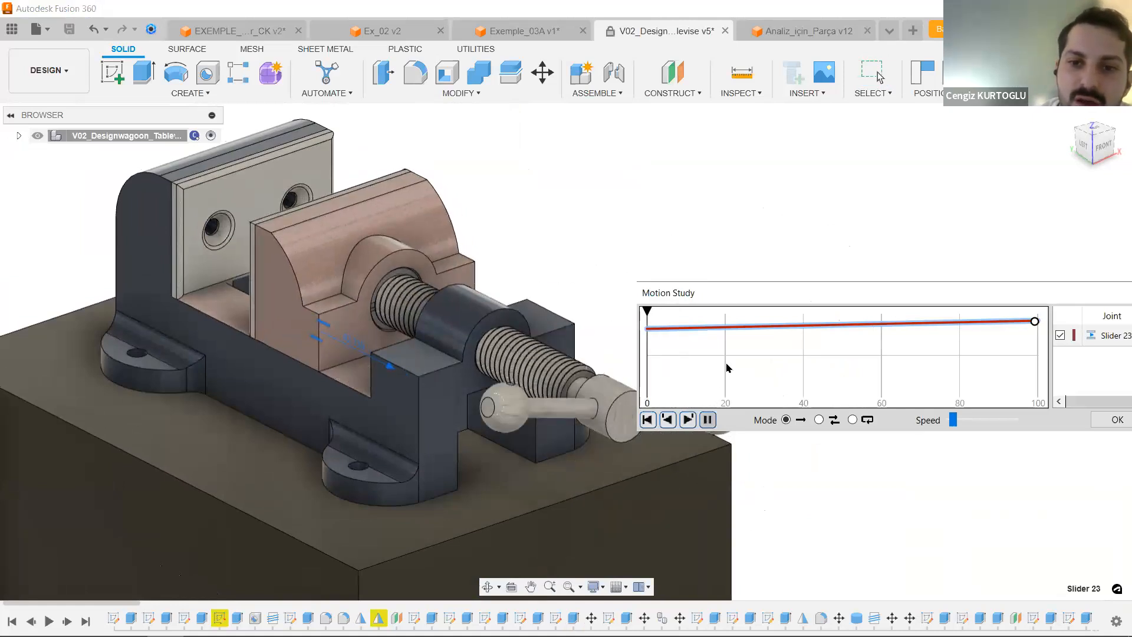
left_click_drag(745, 293, 708, 132)
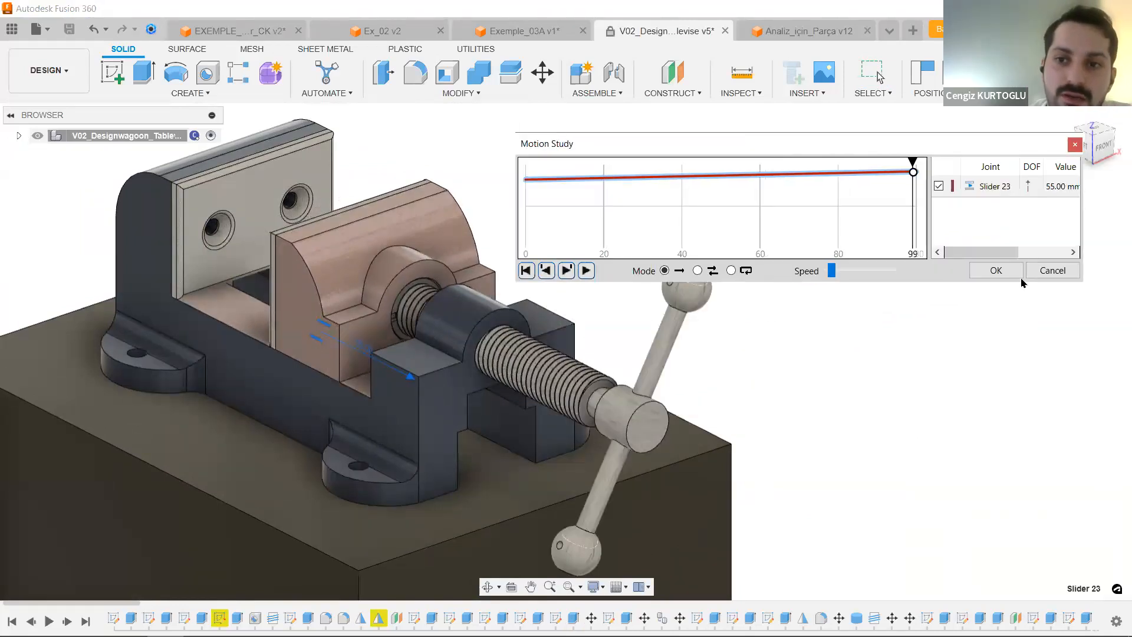
left_click(1052, 270)
middle_click_drag(767, 257, 736, 278)
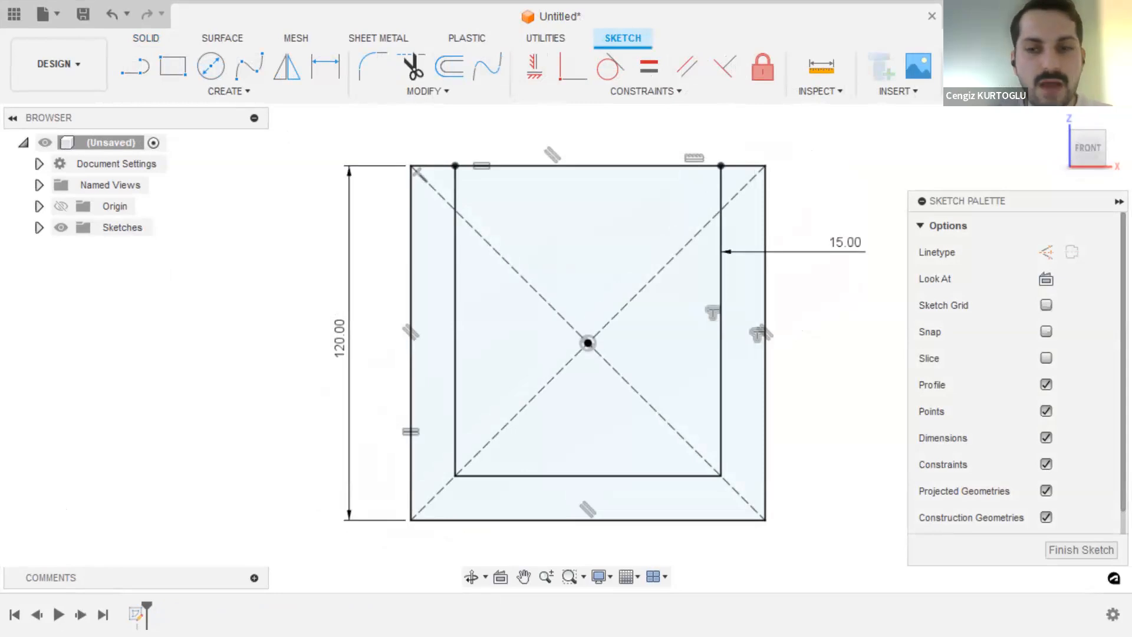
Switch to Autodesk Fusion 360, create a new empty design and display its layout grid.
key("alt+Tab")
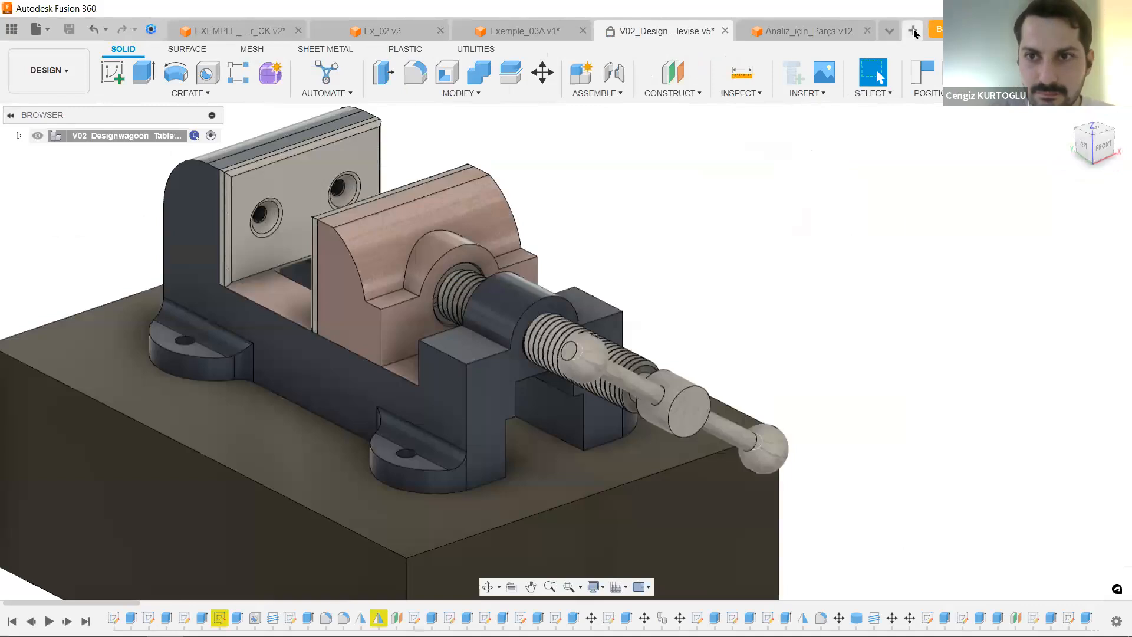
left_click(913, 33)
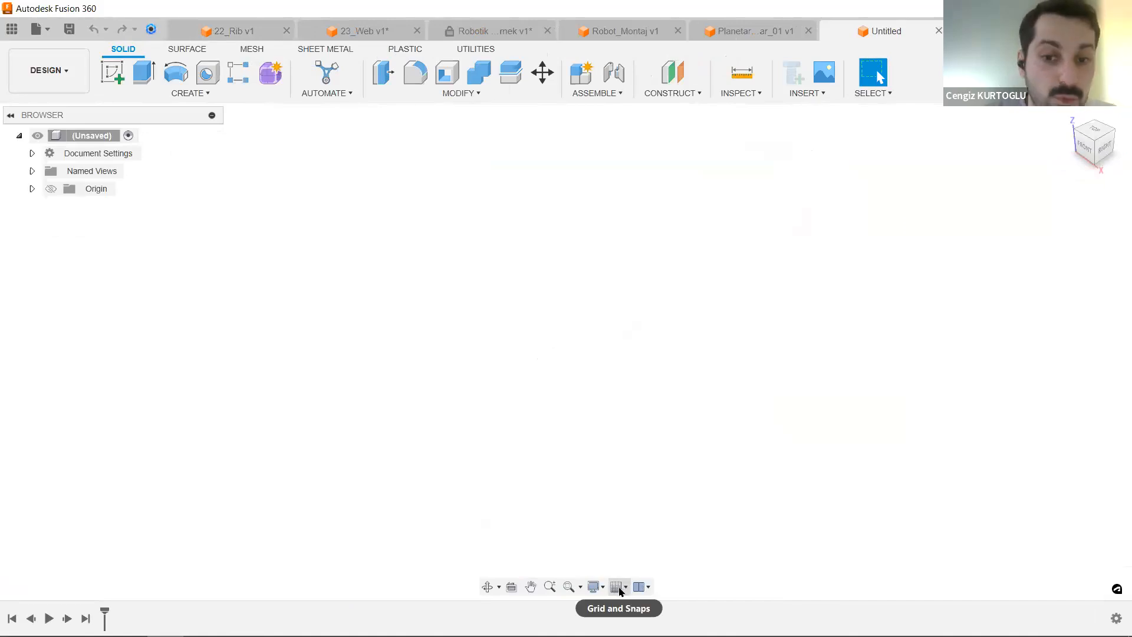
left_click(621, 588)
left_click(617, 503)
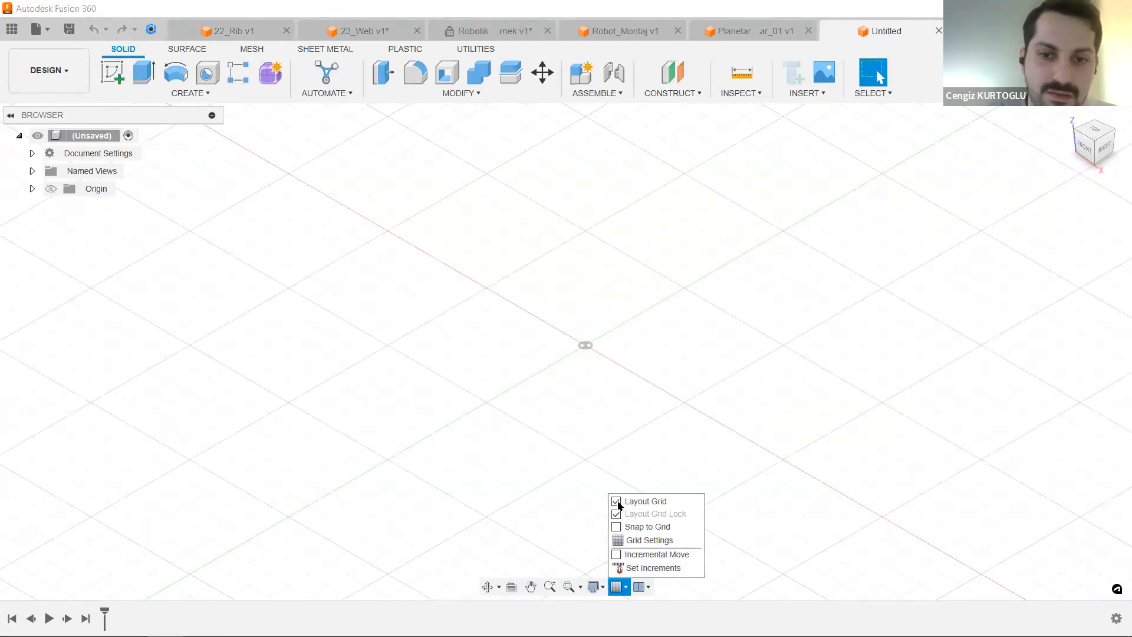
Hide the layout grid and show it again.
left_click(617, 502)
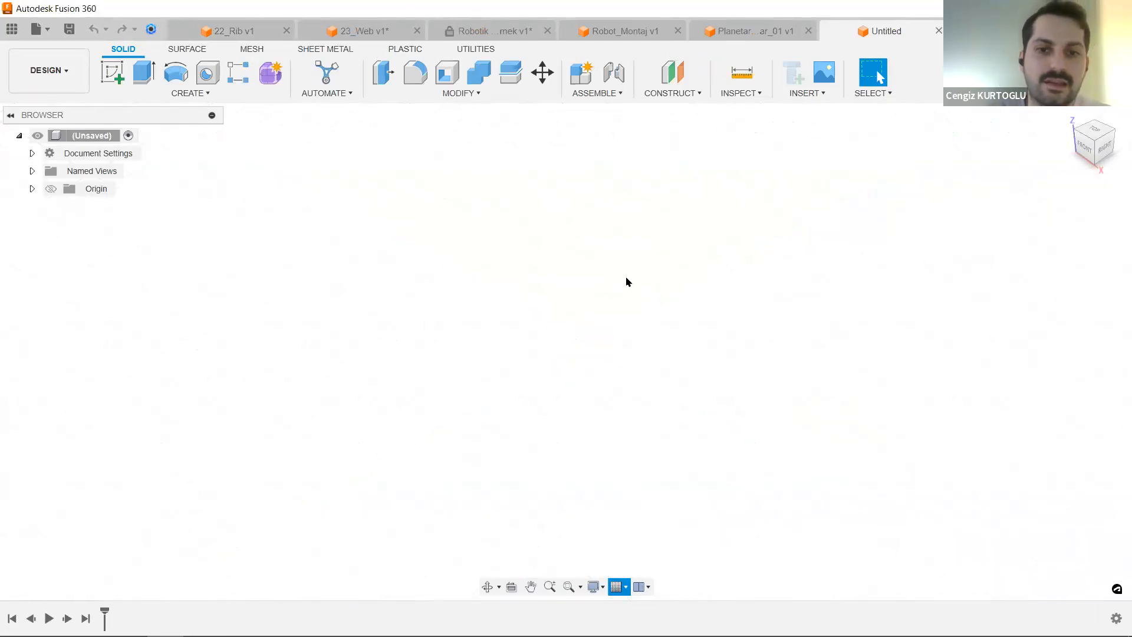
left_click(618, 587)
left_click(617, 502)
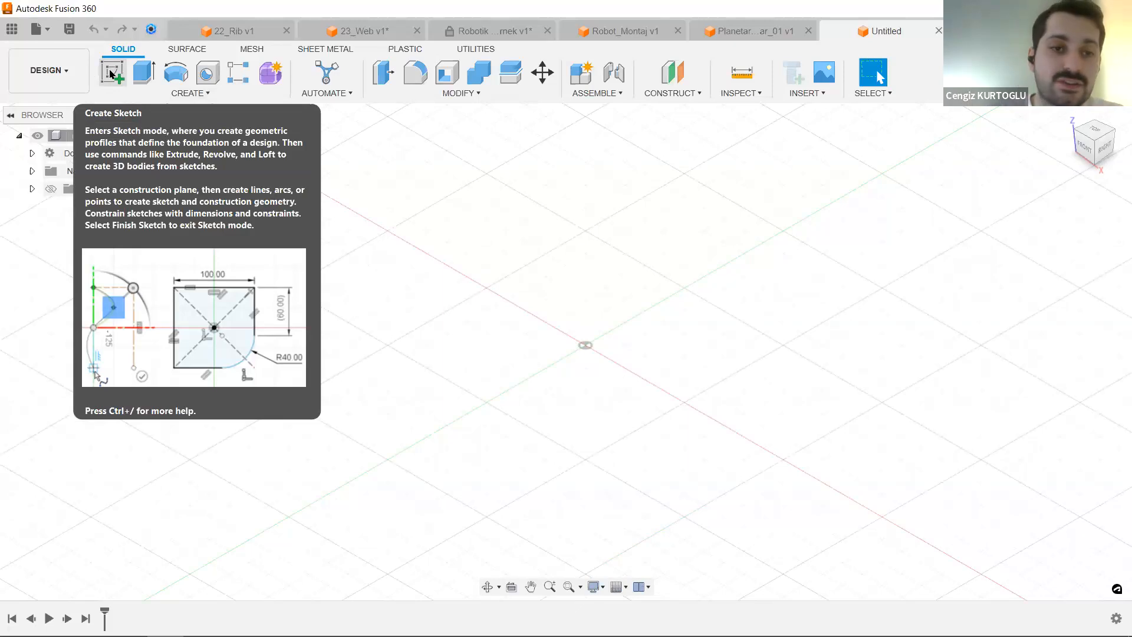
Create a new sketch on the horizontal XY origin plane.
left_click(110, 74)
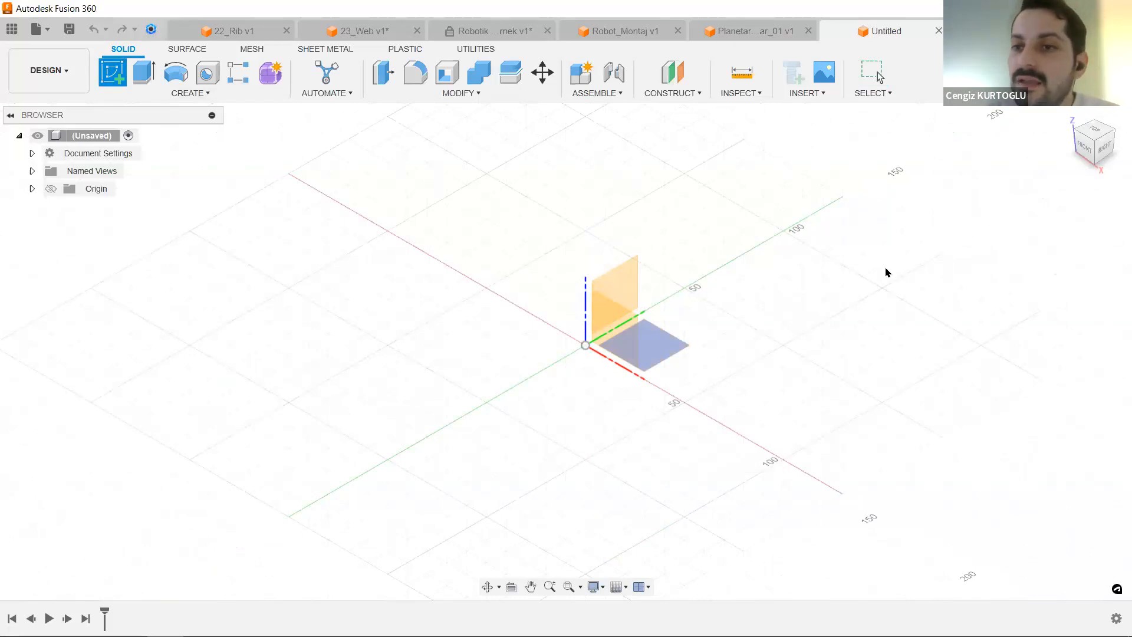
middle_click_drag(1068, 161, 1042, 188)
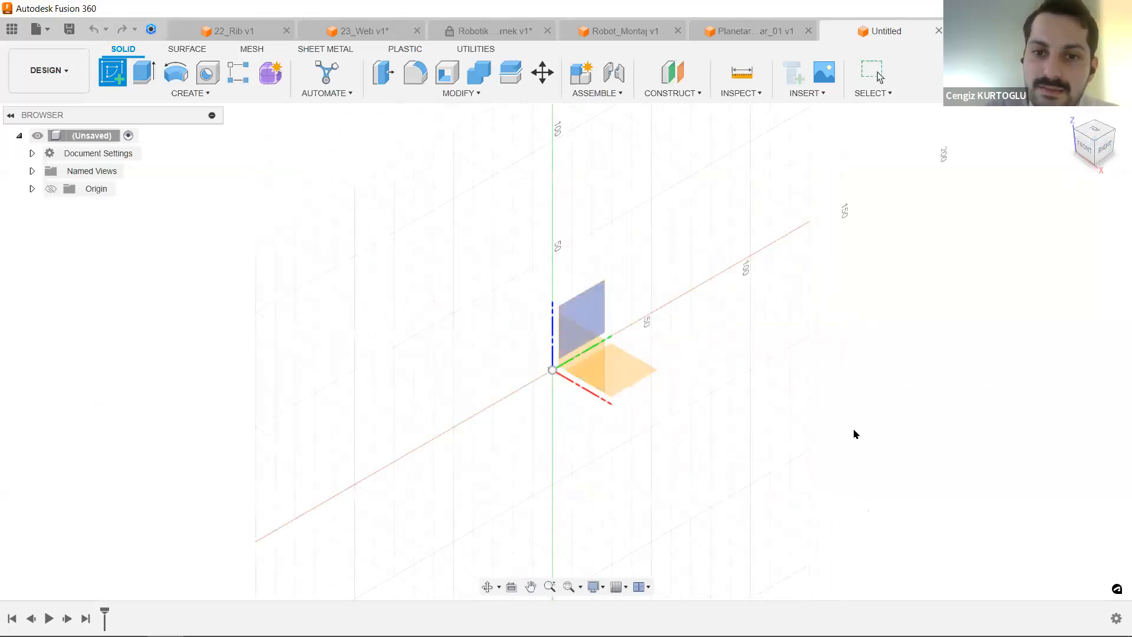
left_click(641, 377)
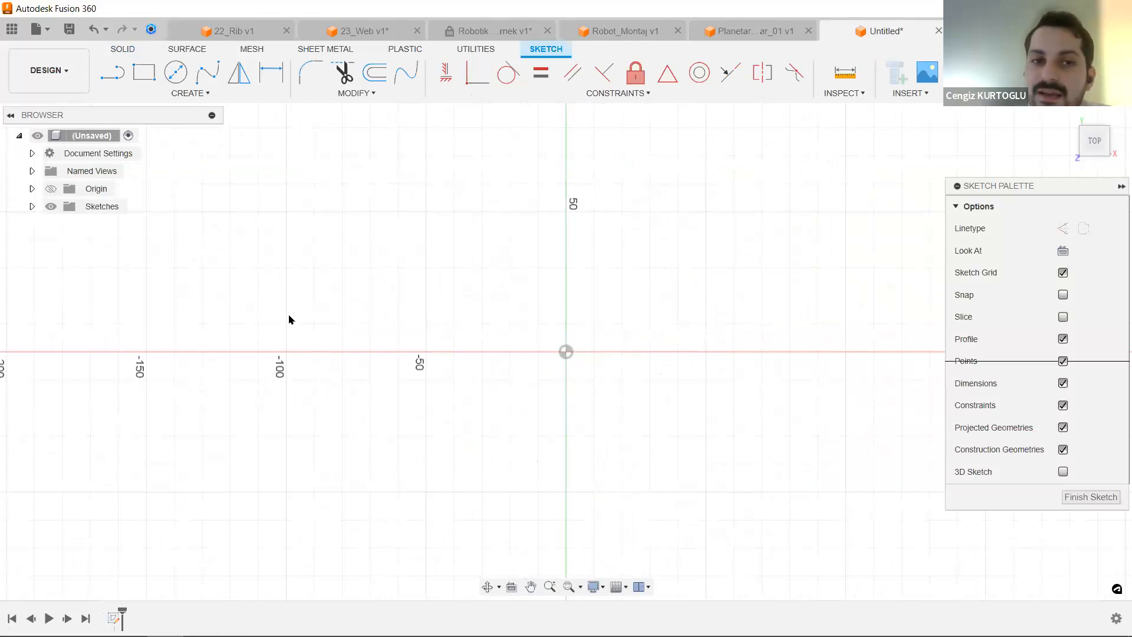
Sketch a center rectangle about 124 mm tall, centred on the origin.
left_click(145, 72)
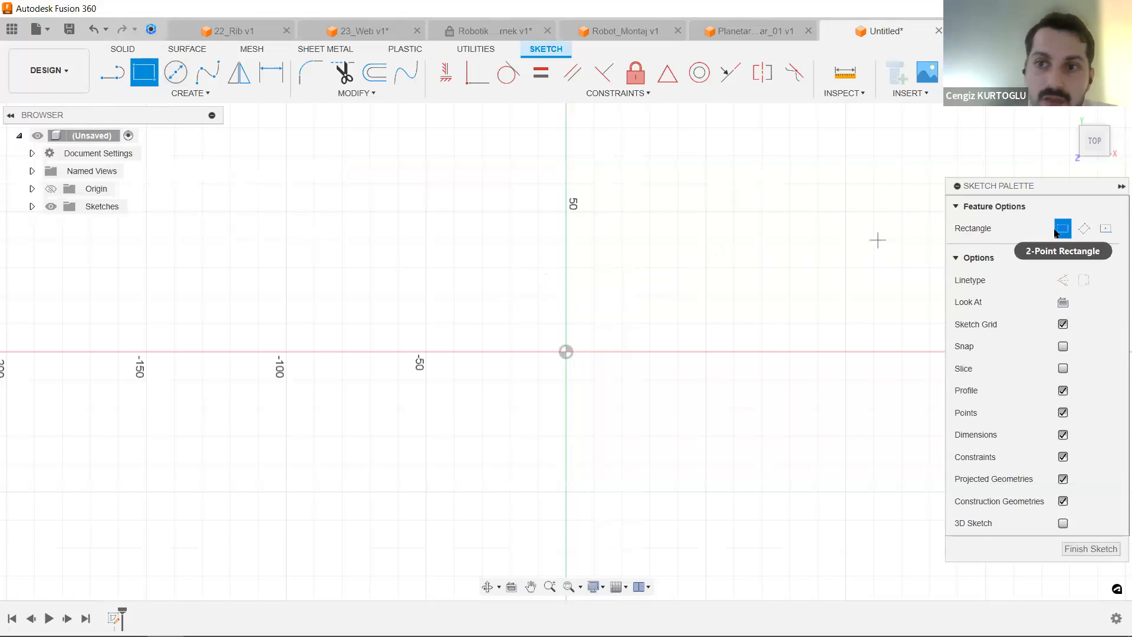
left_click(1107, 235)
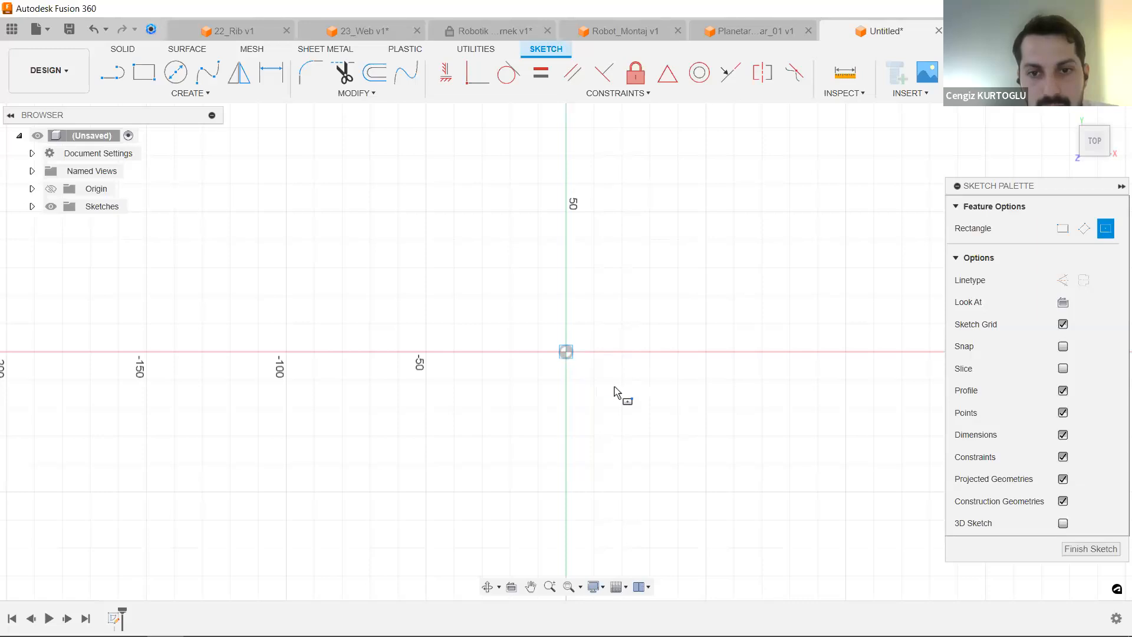
left_click(730, 527)
middle_click_drag(865, 273, 839, 267)
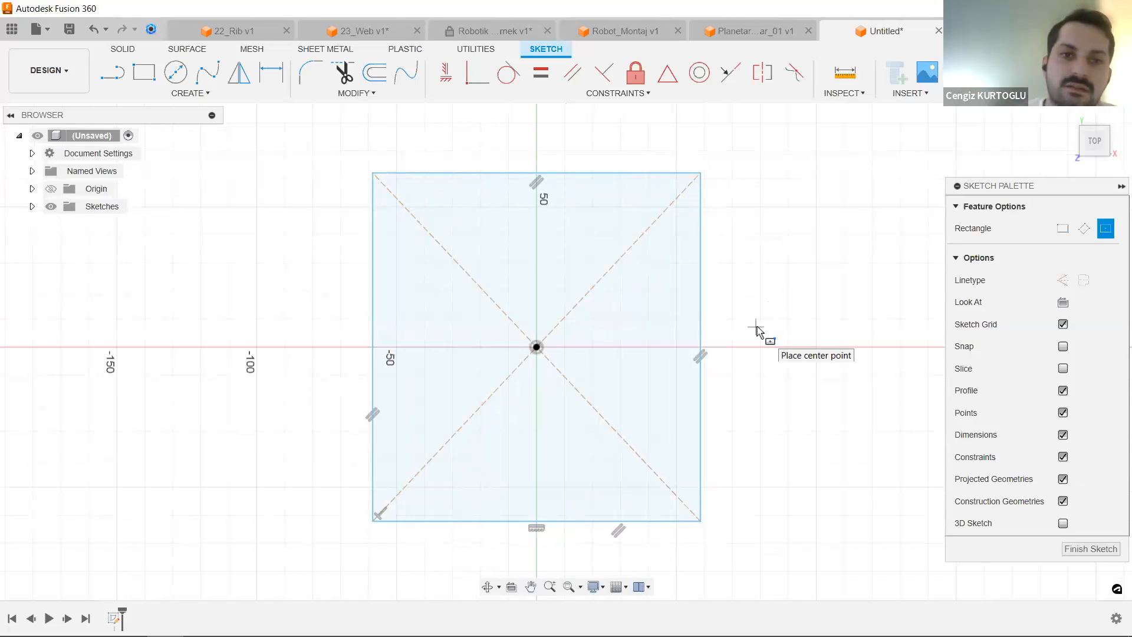
Dimension the rectangle's right vertical edge with Sketch Dimension and set it to 12 cm.
left_click(195, 93)
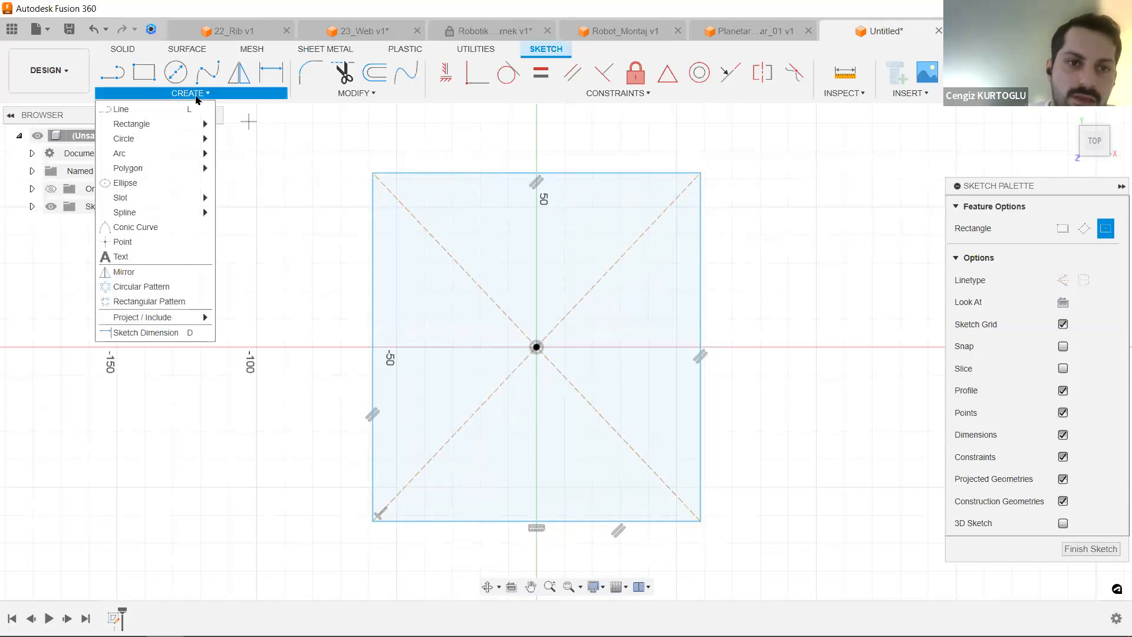
left_click(170, 333)
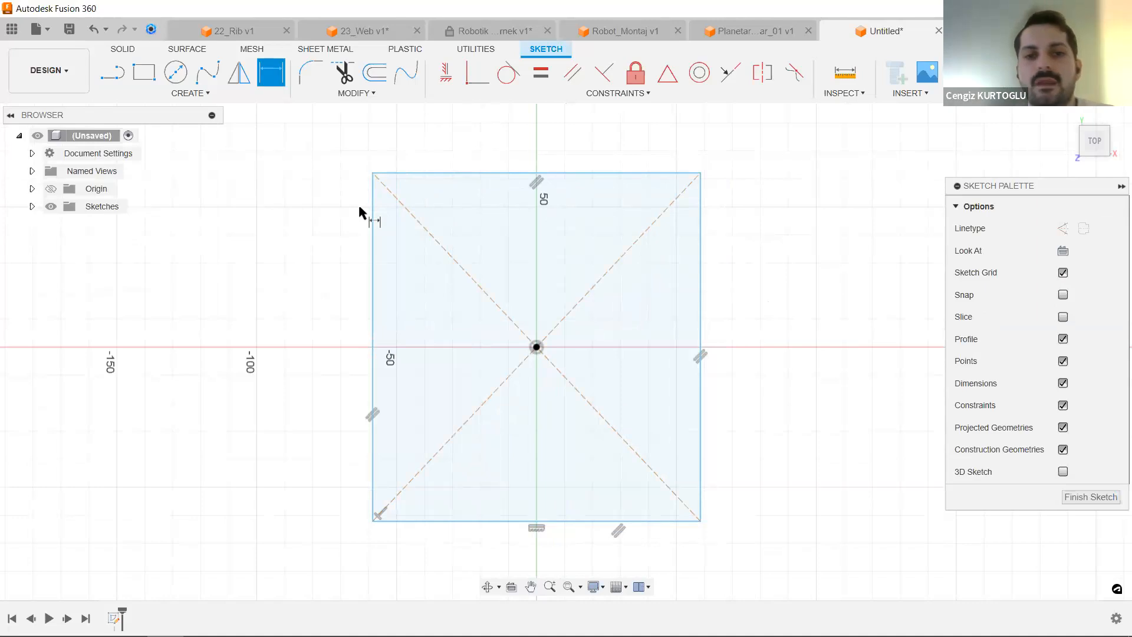
left_click(701, 302)
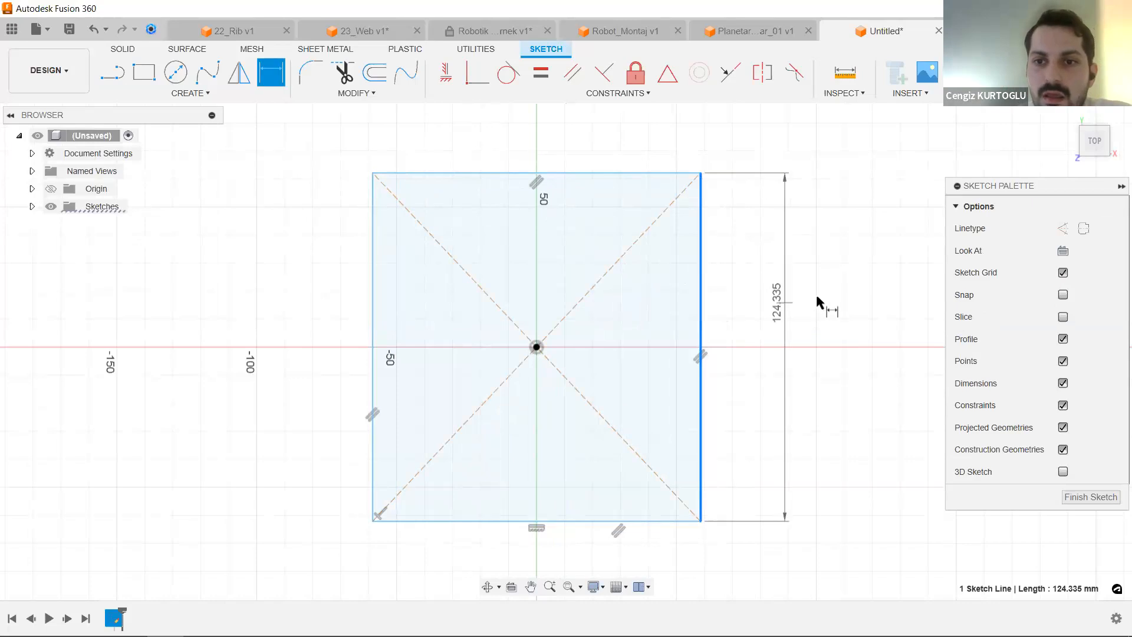
left_click(818, 305)
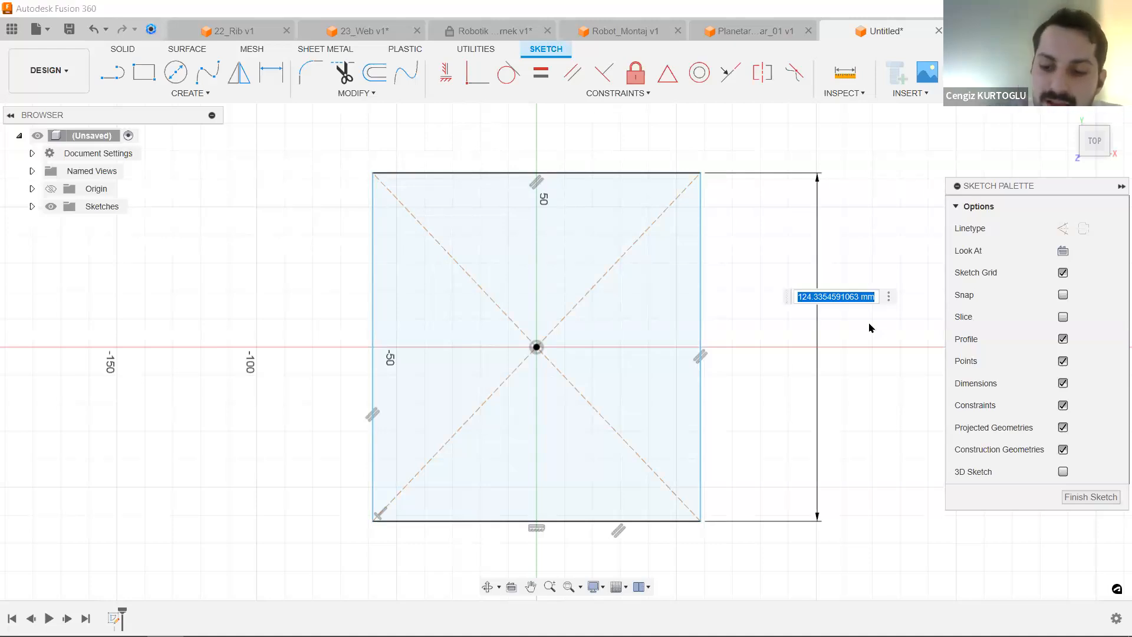
type("12 cm")
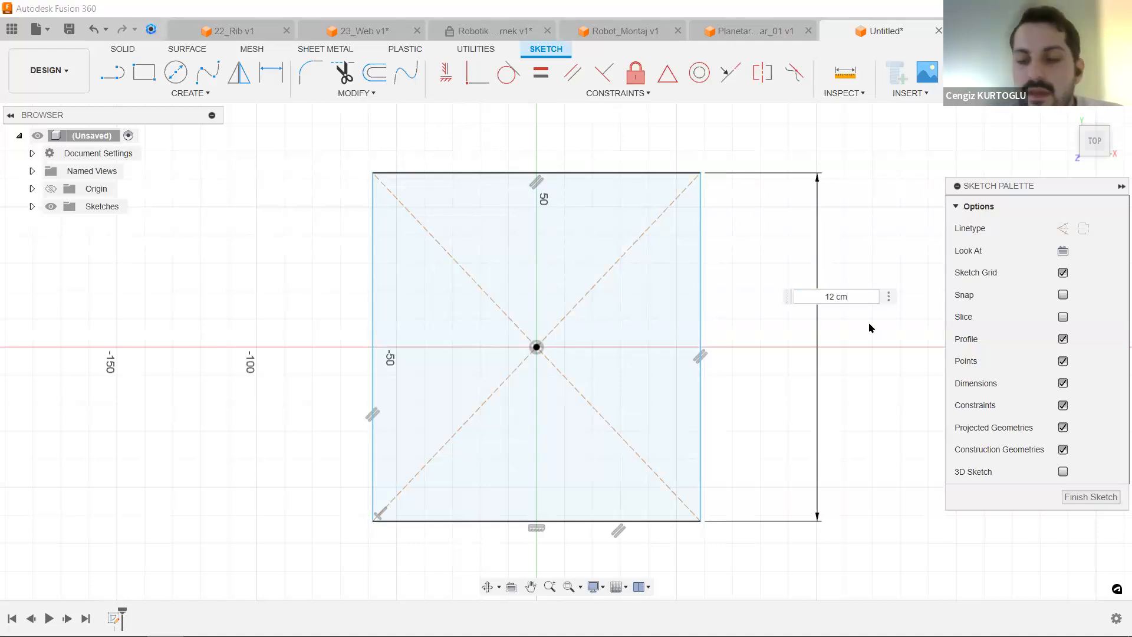
key("Return")
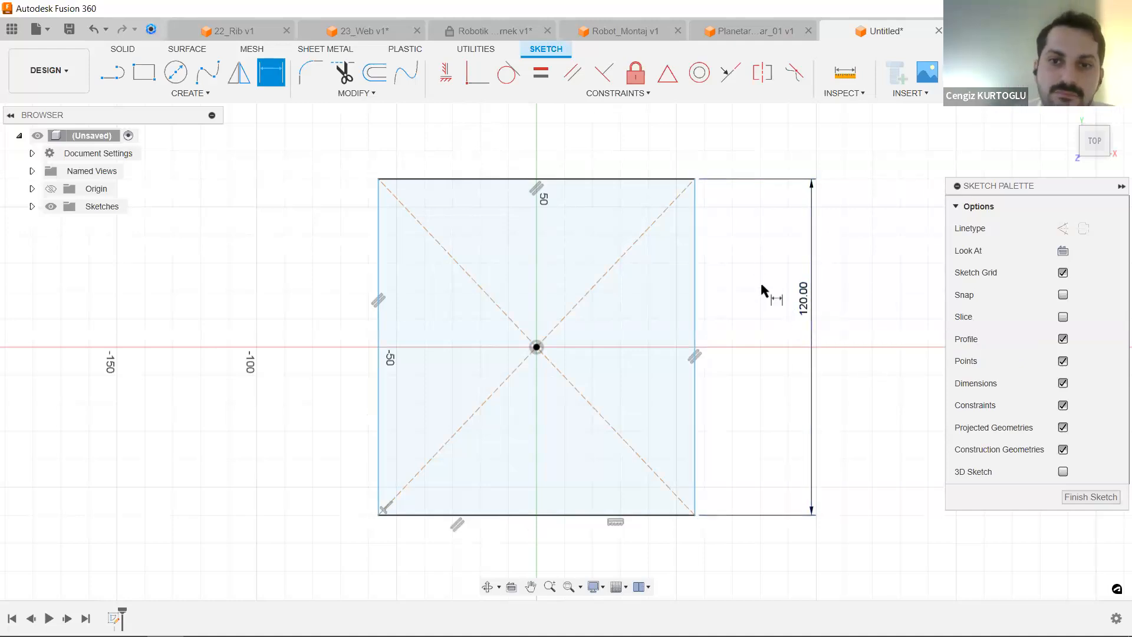
Dimension the rectangle's top edge and link its value to the vertical height dimension.
scroll(773, 288, "down", 1)
middle_click_drag(771, 288, 750, 304)
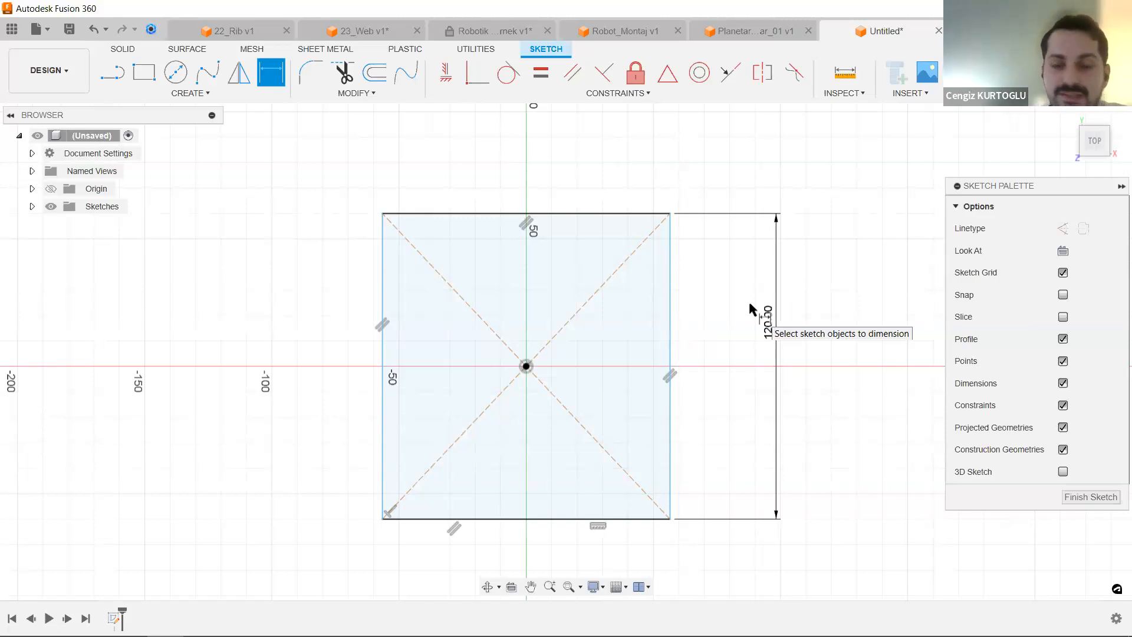
left_click(584, 216)
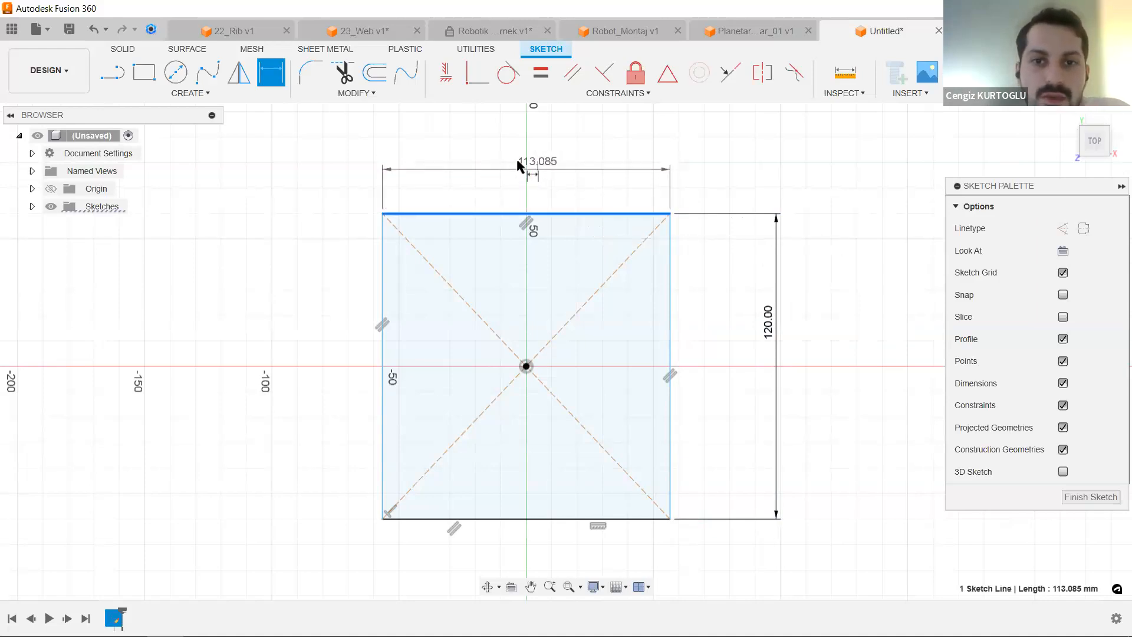
left_click(527, 159)
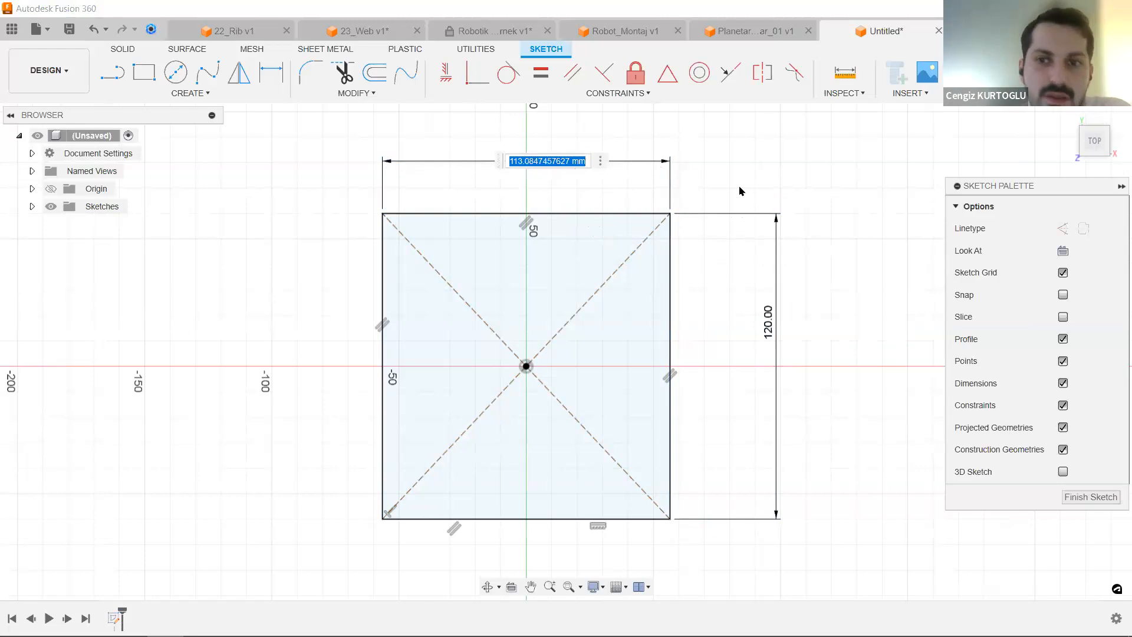
left_click(770, 335)
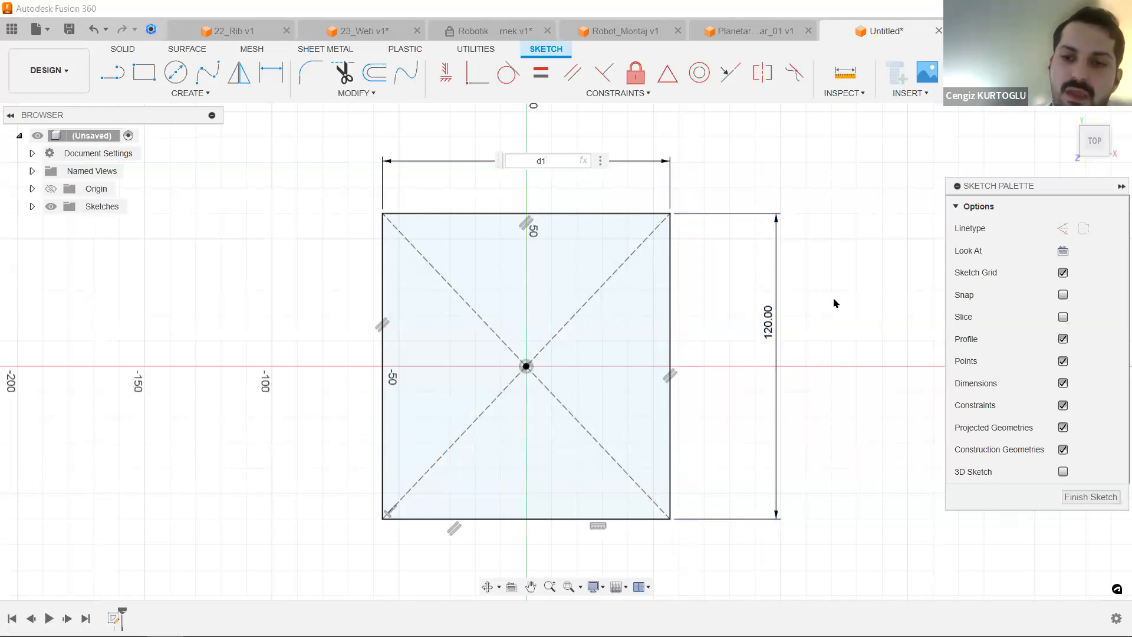
key("Return")
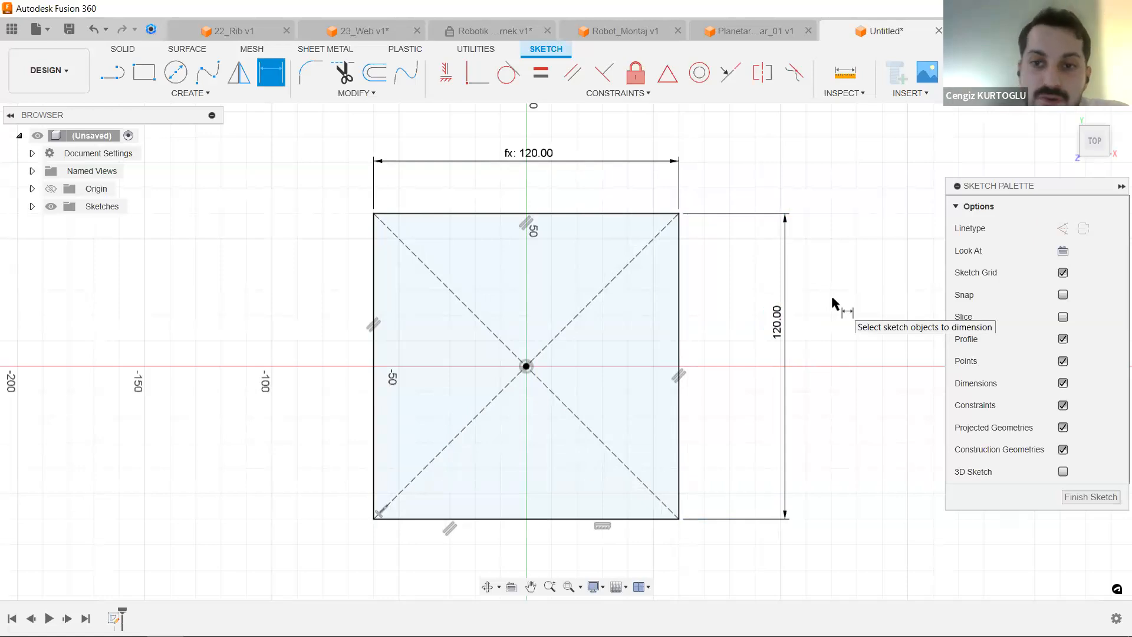
Set the rectangle's vertical height dimension to 150 mm.
double_click(778, 322)
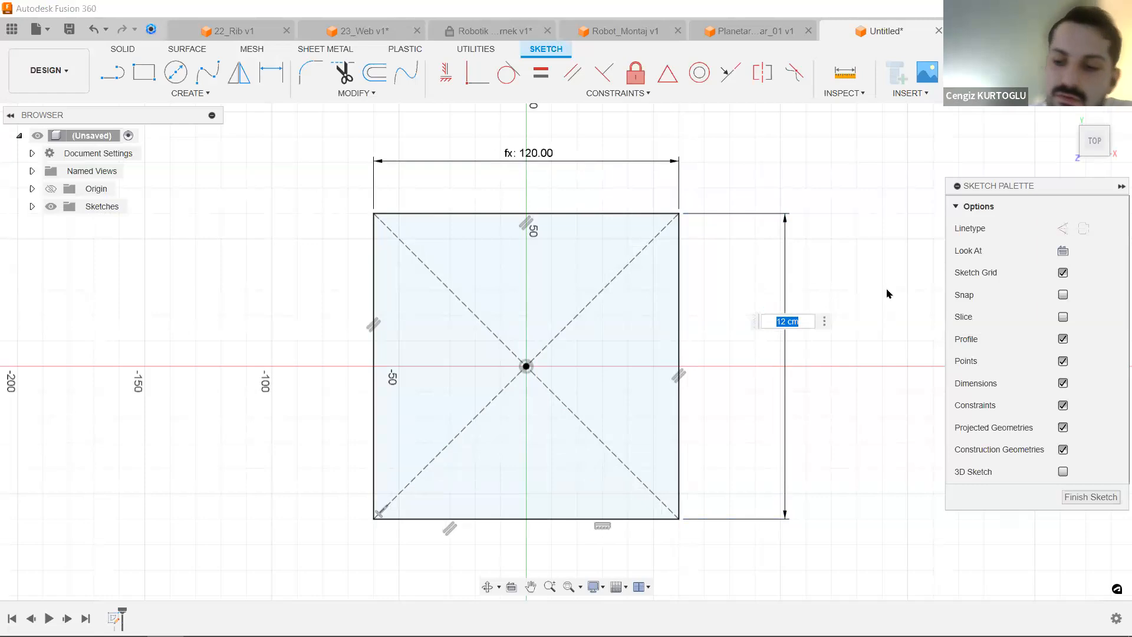
type("150")
key("Return")
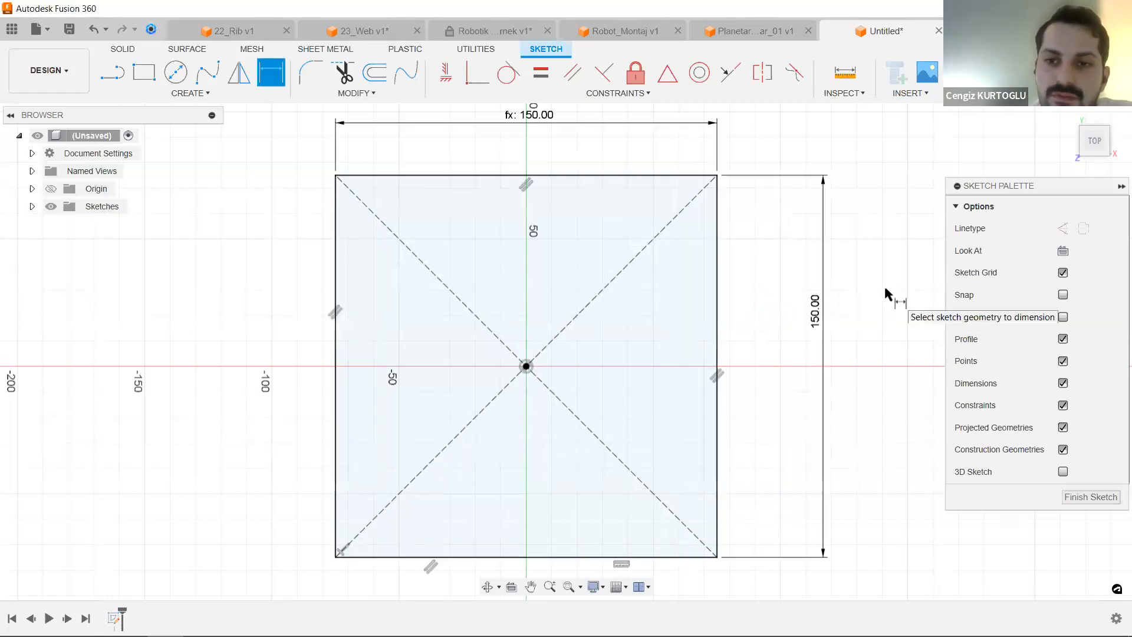
Set the rectangle's height dimension to 120 mm and reposition the width and height dimensions beside the rectangle.
left_click_drag(535, 122, 535, 140)
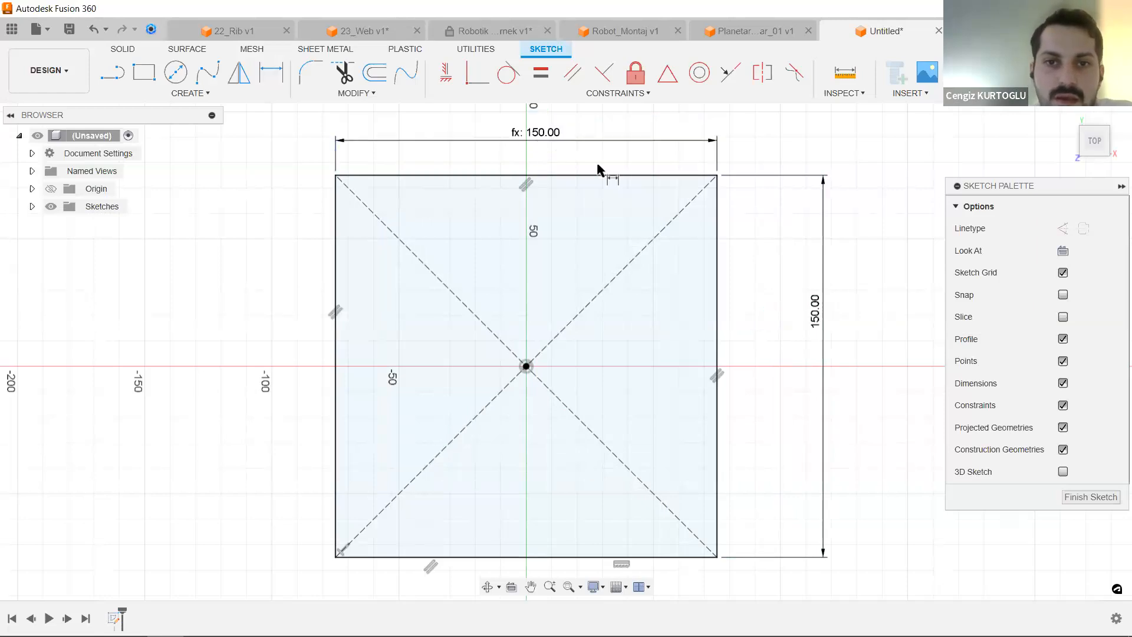
double_click(816, 312)
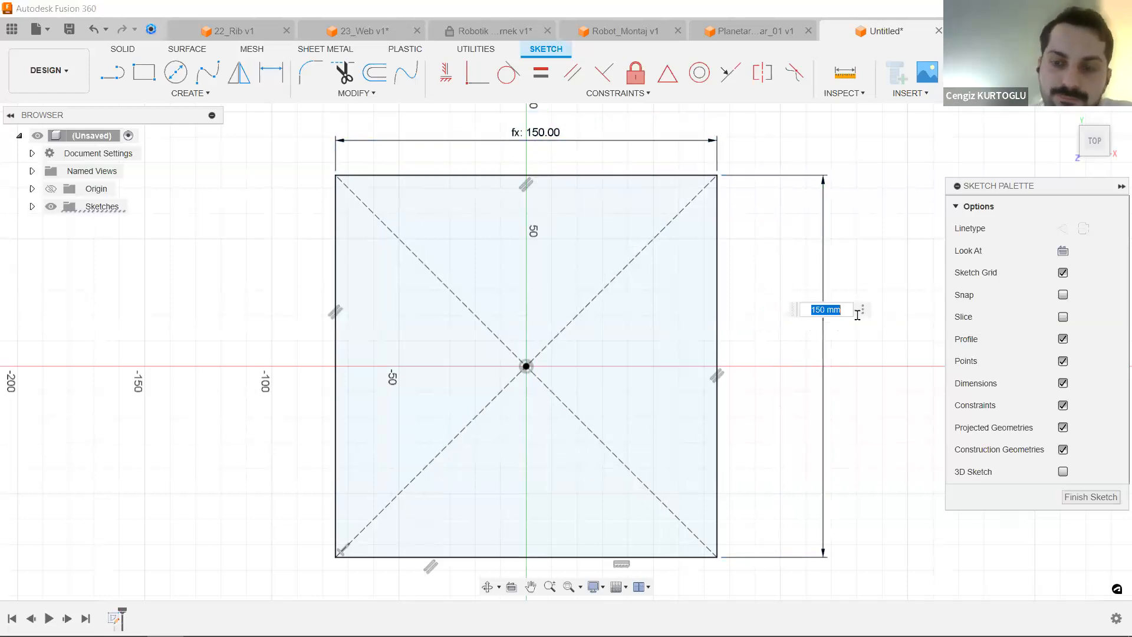
type("12")
type("0")
key("Return")
left_click_drag(773, 315, 791, 369)
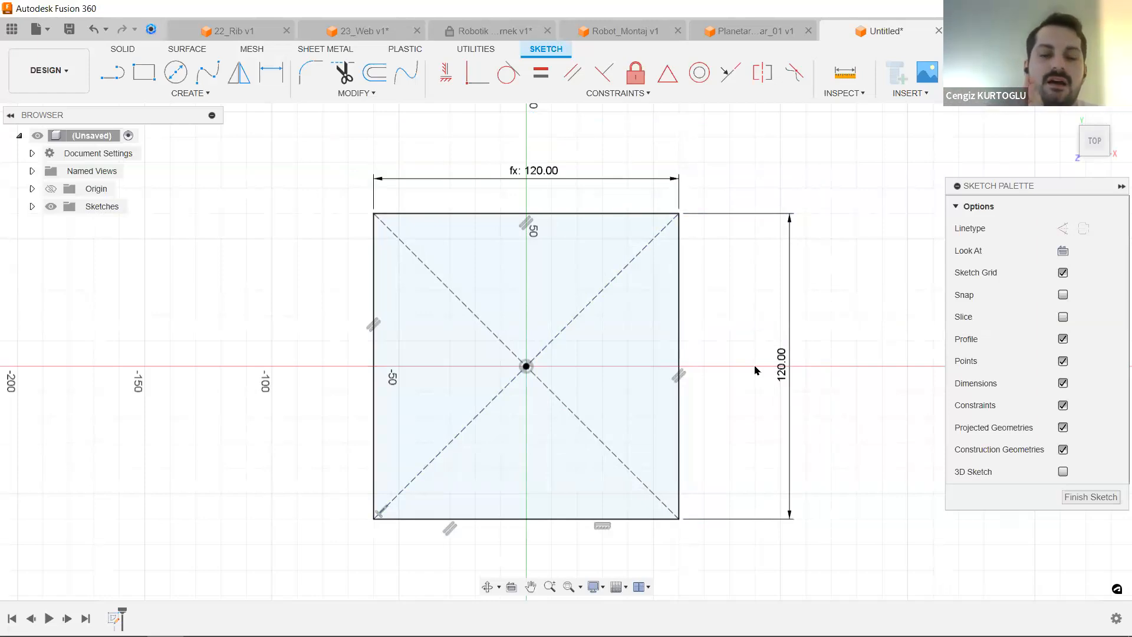
Preview an inward Offset of the whole rectangle's chained edges at about 8.65 mm.
left_click(186, 95)
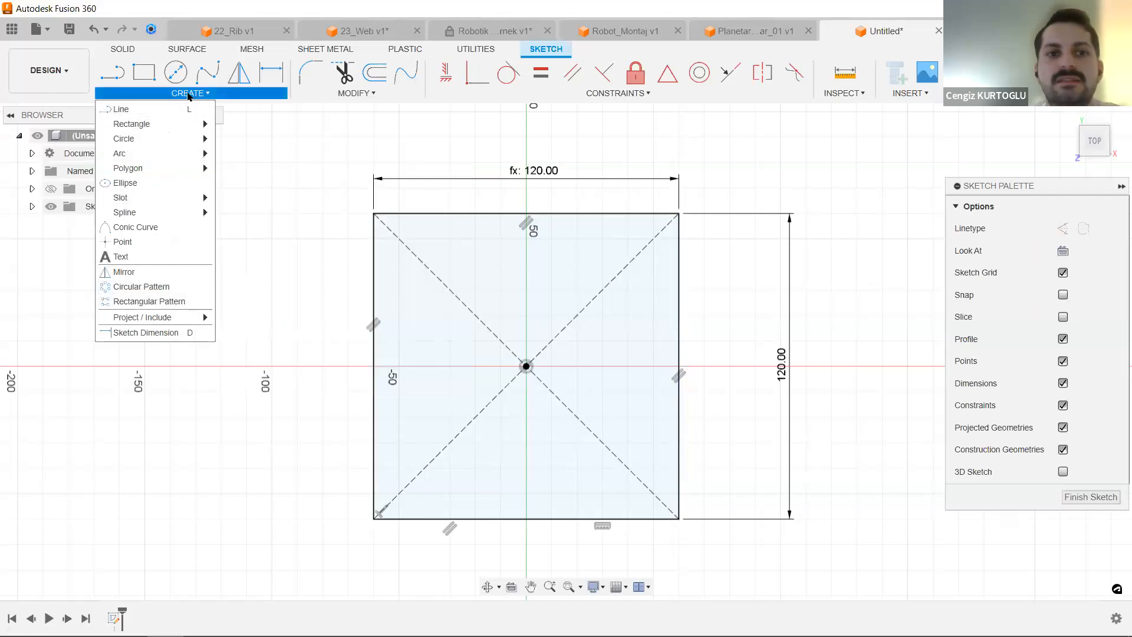
left_click(333, 94)
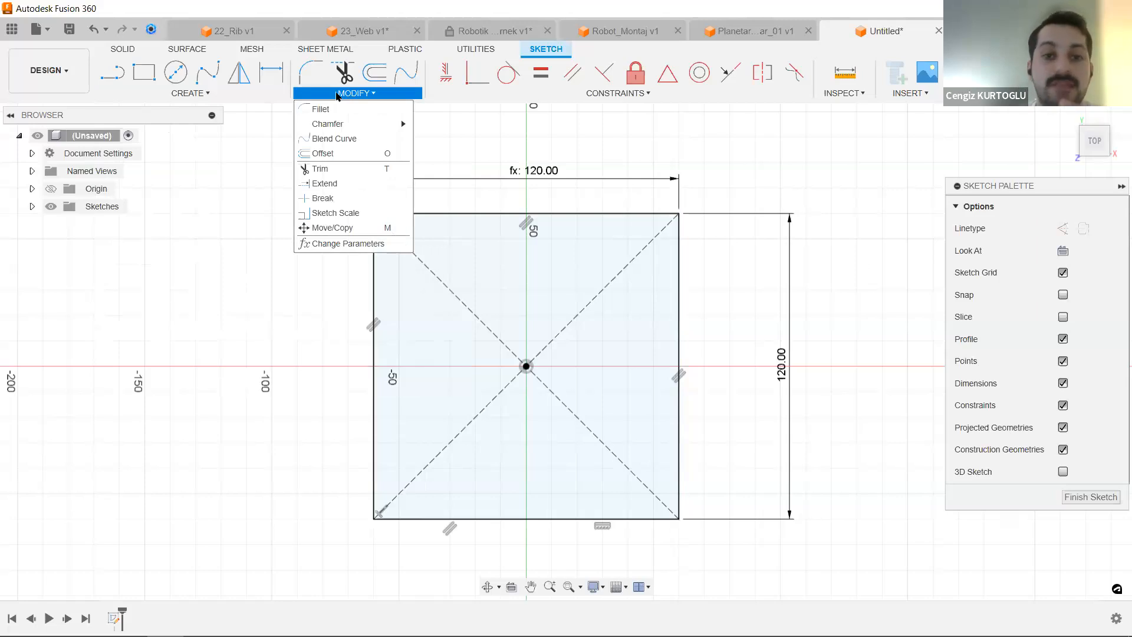
left_click(341, 155)
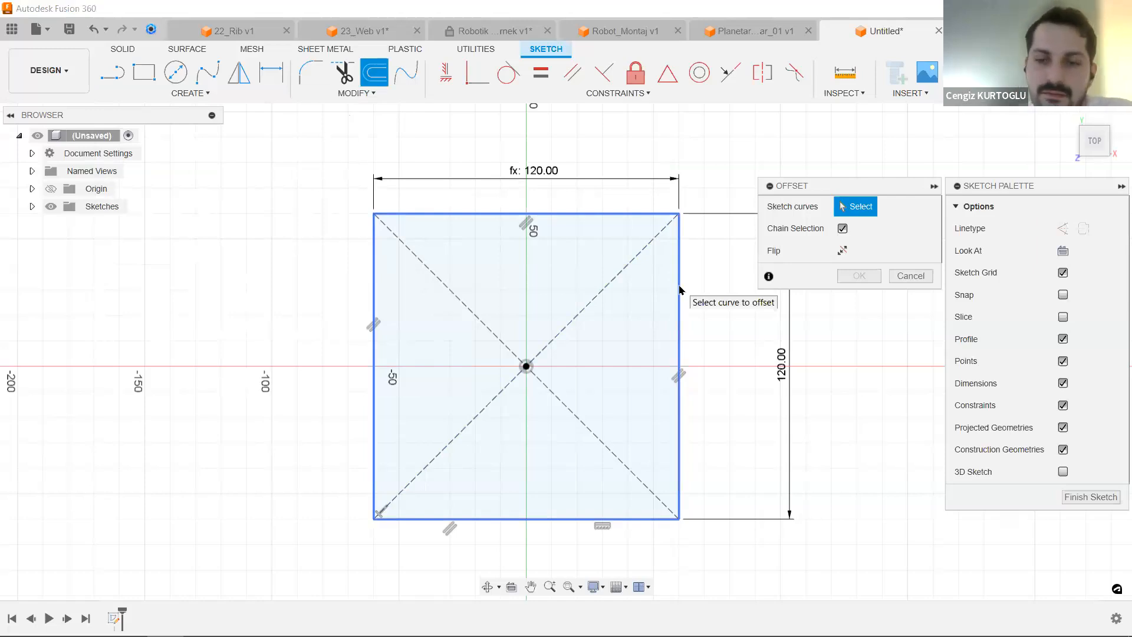
left_click(680, 289)
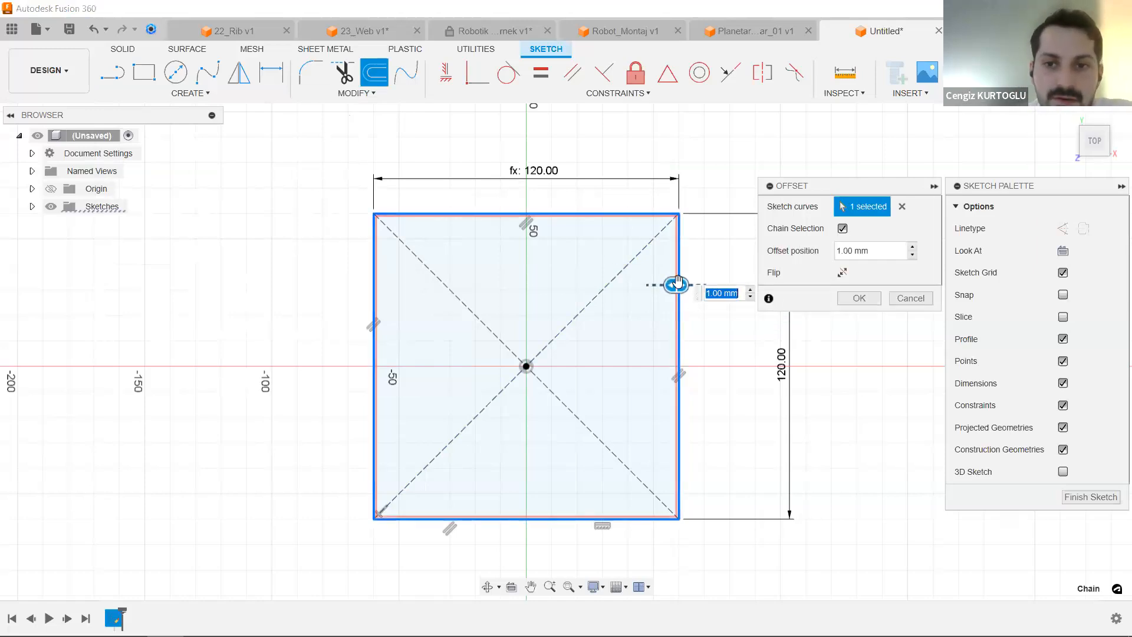
left_click_drag(679, 283, 659, 284)
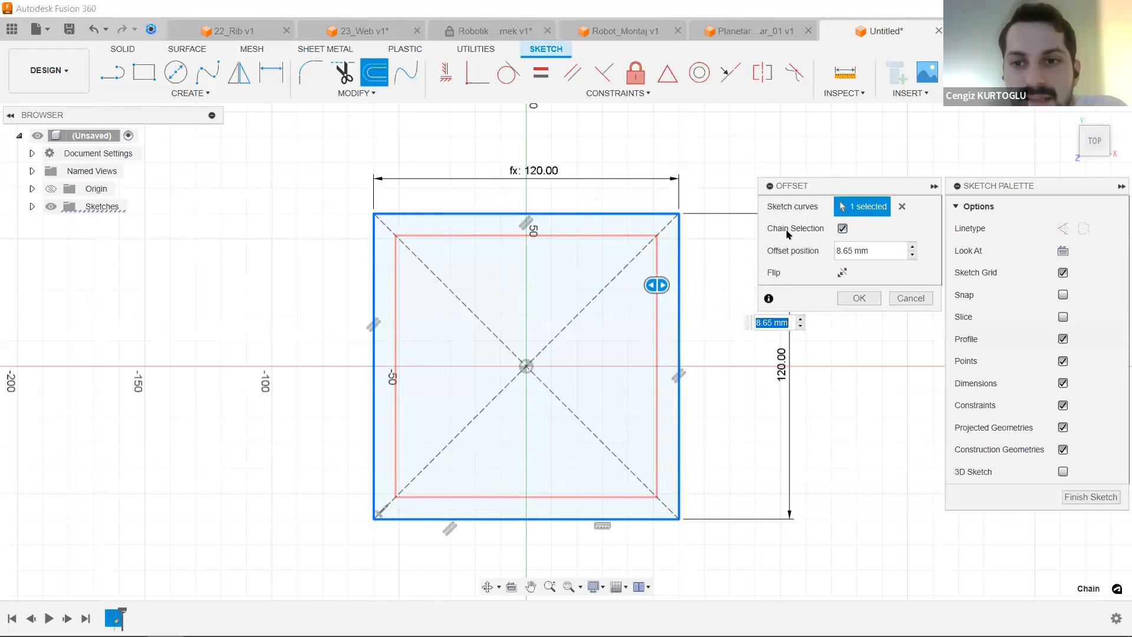
Turn off chain selection, exclude the top edge from the offset, and offset the remaining three edges inward by 20 mm.
left_click(843, 228)
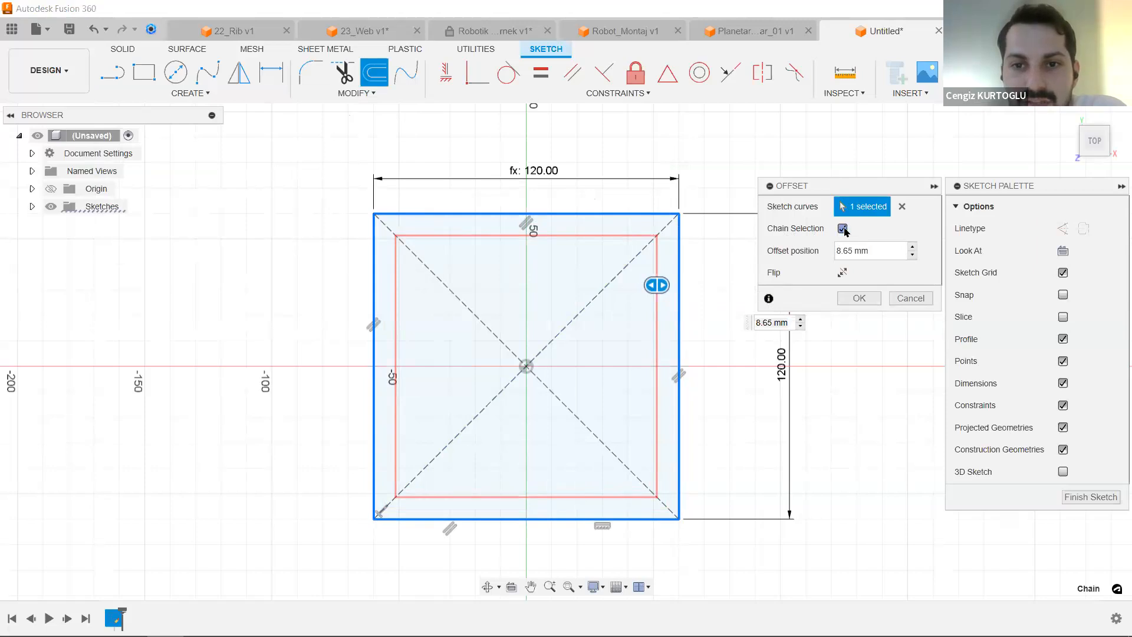
left_click(567, 214)
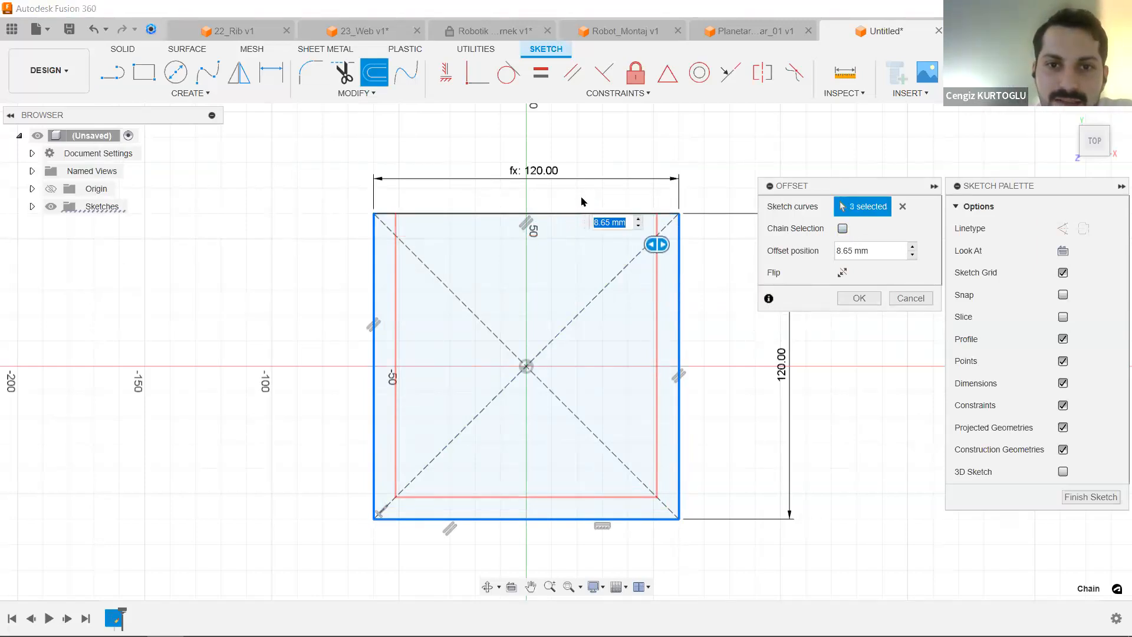
left_click_drag(655, 239, 628, 245)
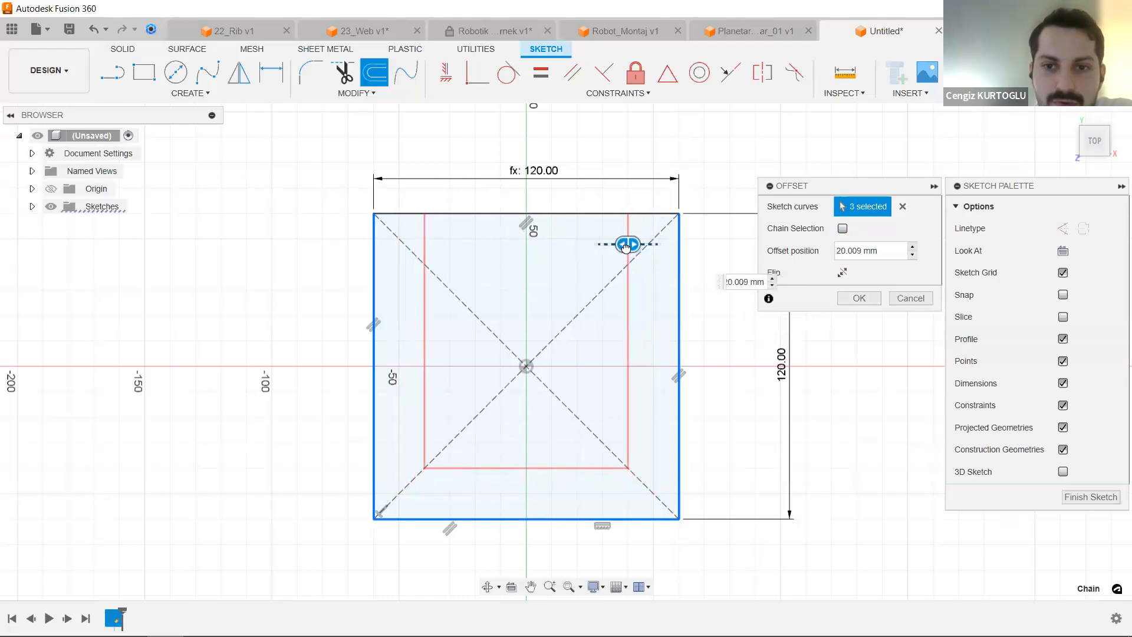
type("10")
key("Return")
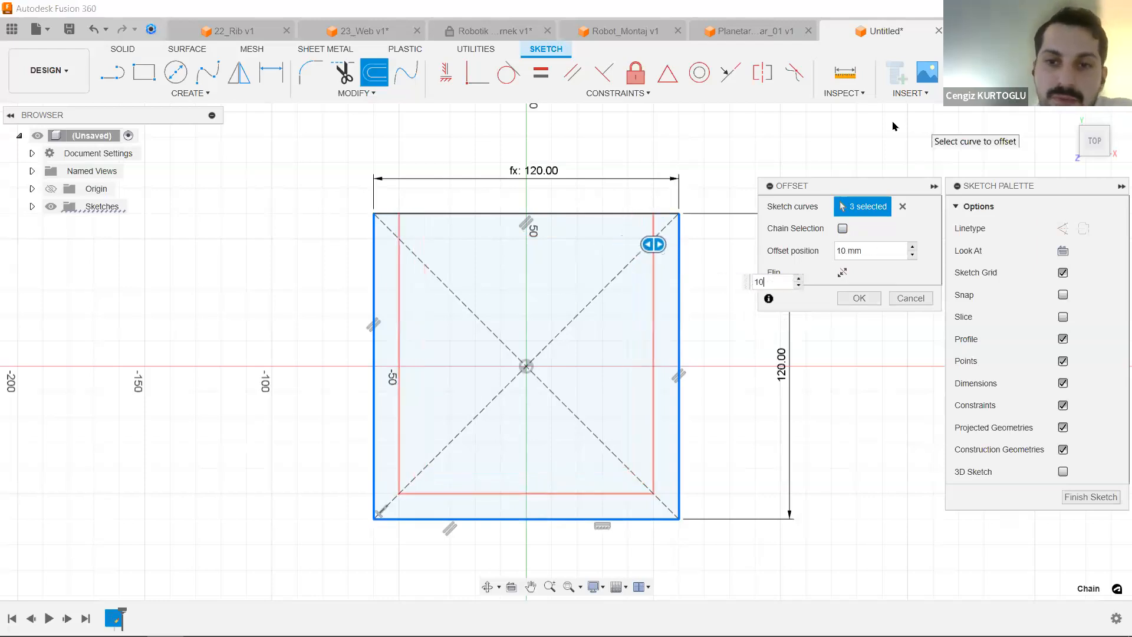
type("20")
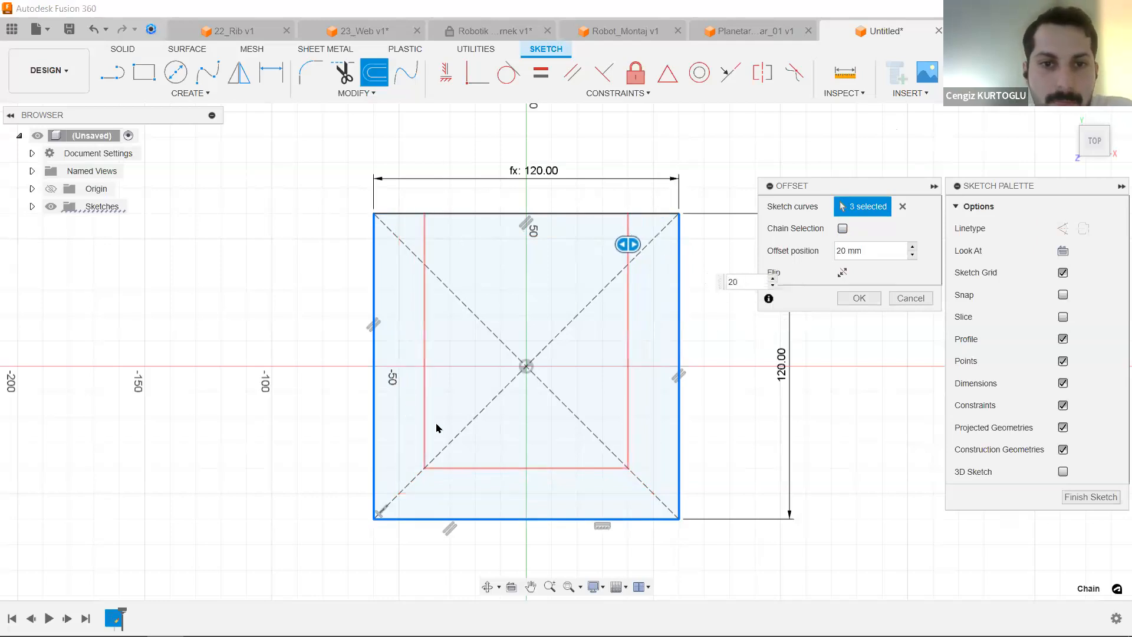
left_click(860, 298)
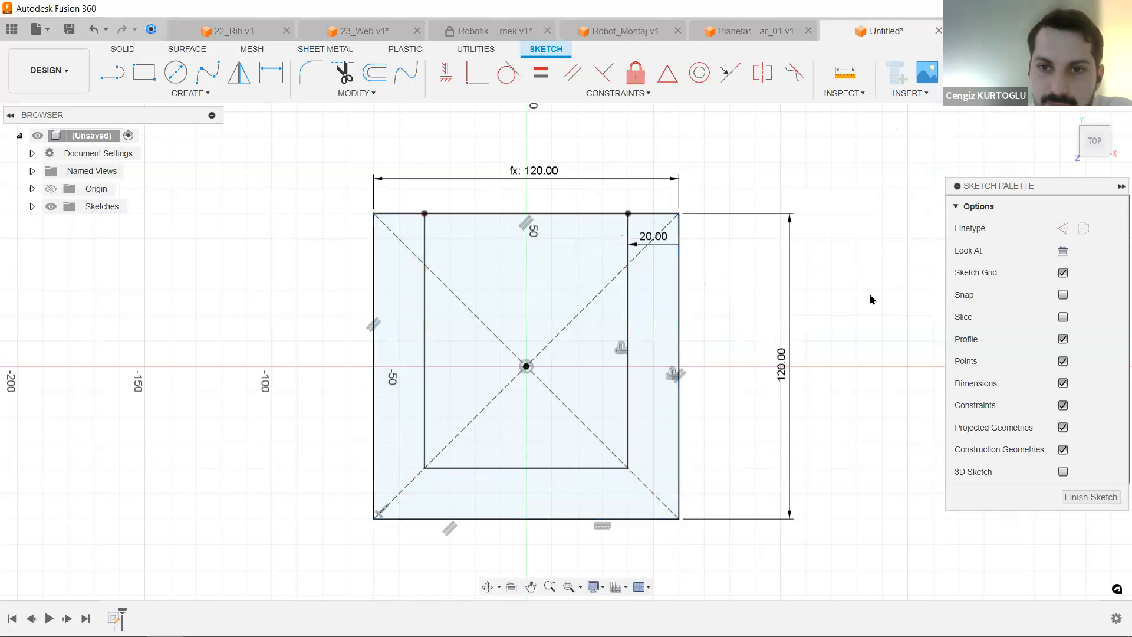
Move the 20 mm offset dimension outside the rectangle's lower right corner and check the U-shaped profile by selecting and deselecting it.
scroll(819, 302, "down", 1)
left_click(670, 246)
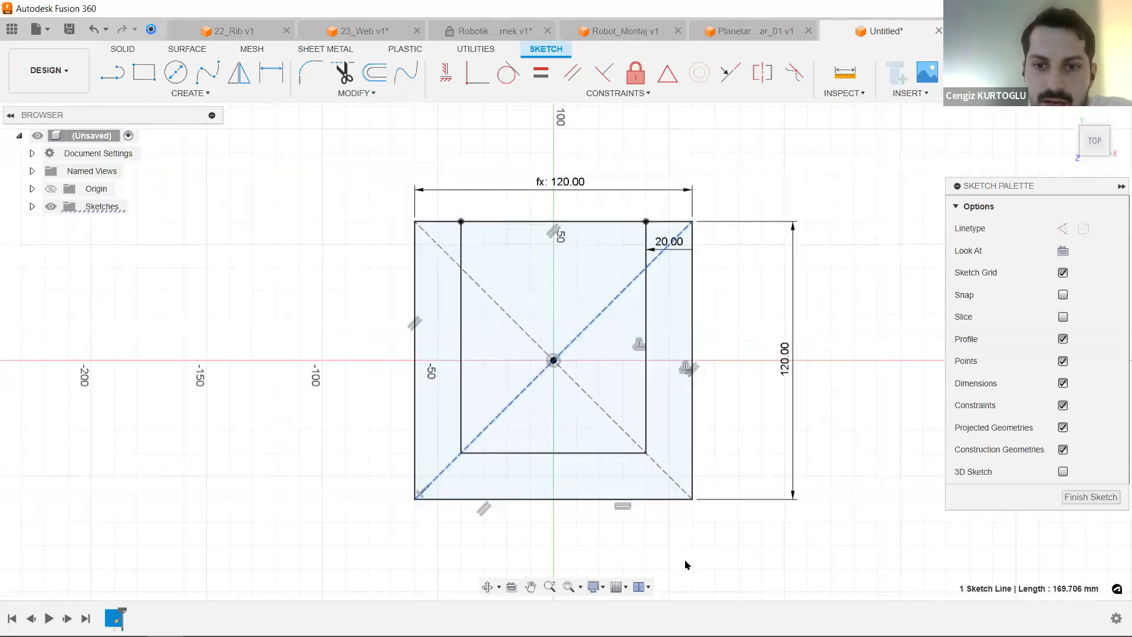
left_click_drag(676, 372, 689, 531)
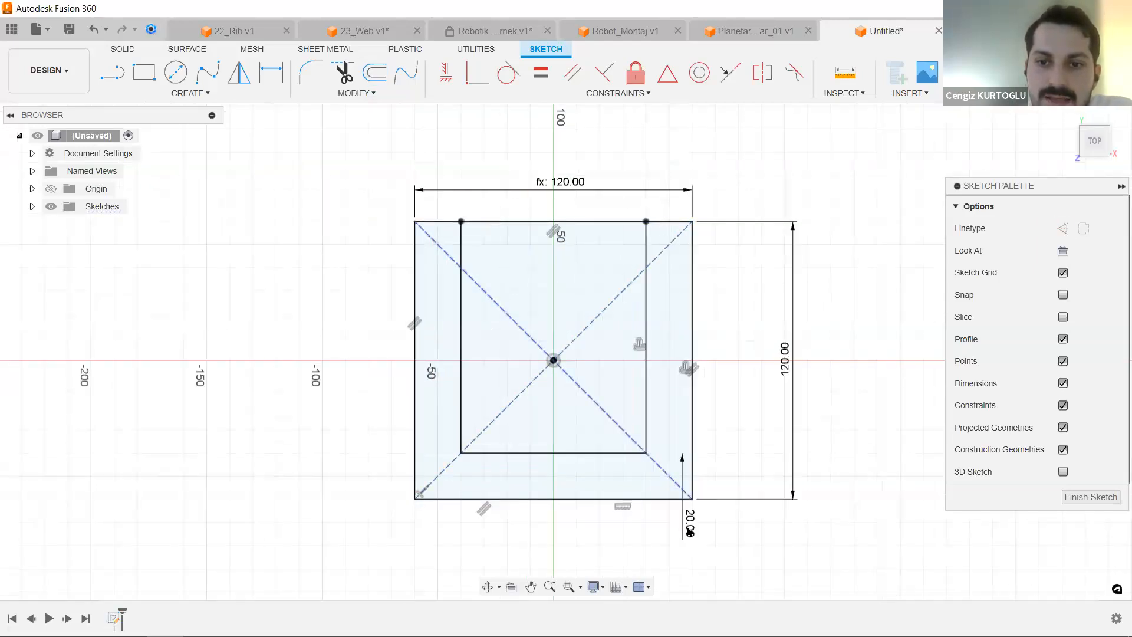
left_click_drag(725, 497, 713, 470)
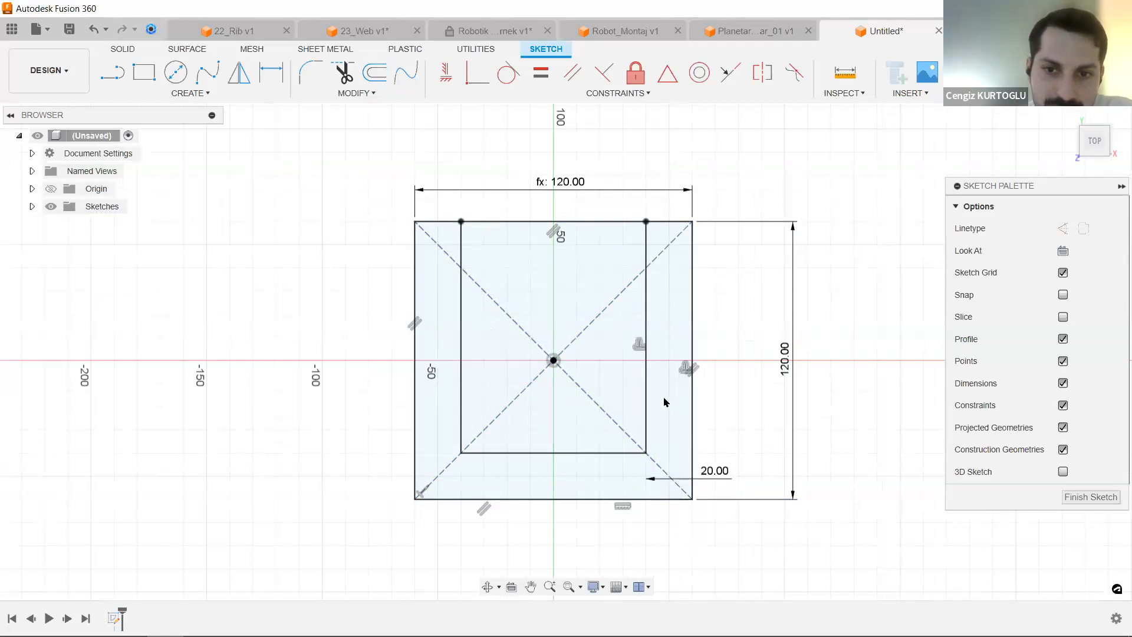
left_click(665, 402)
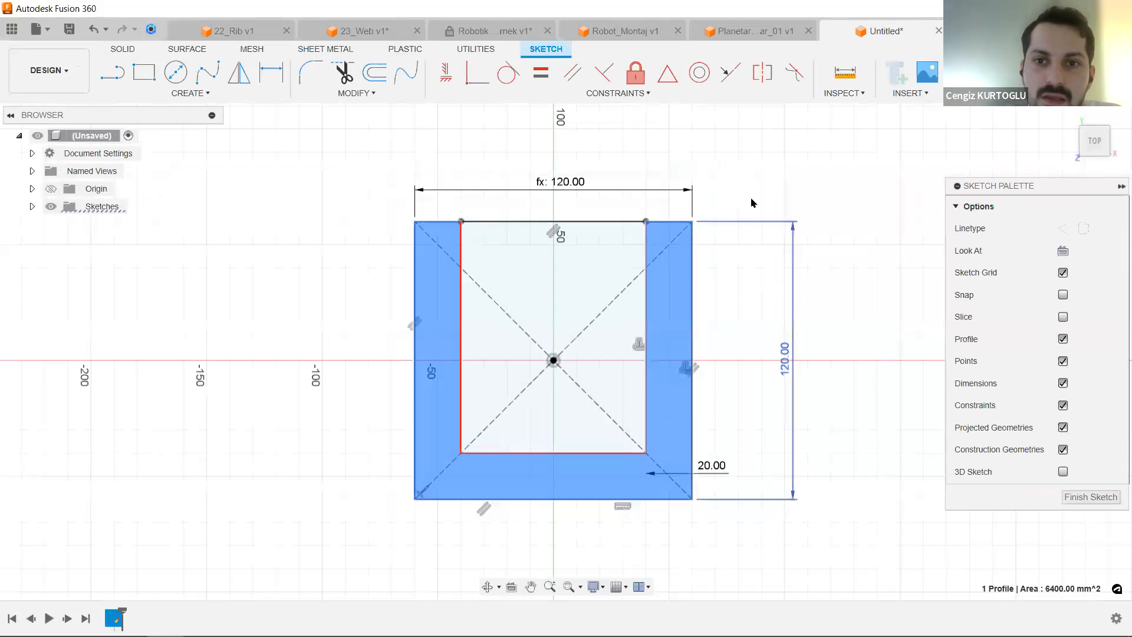
left_click(747, 211)
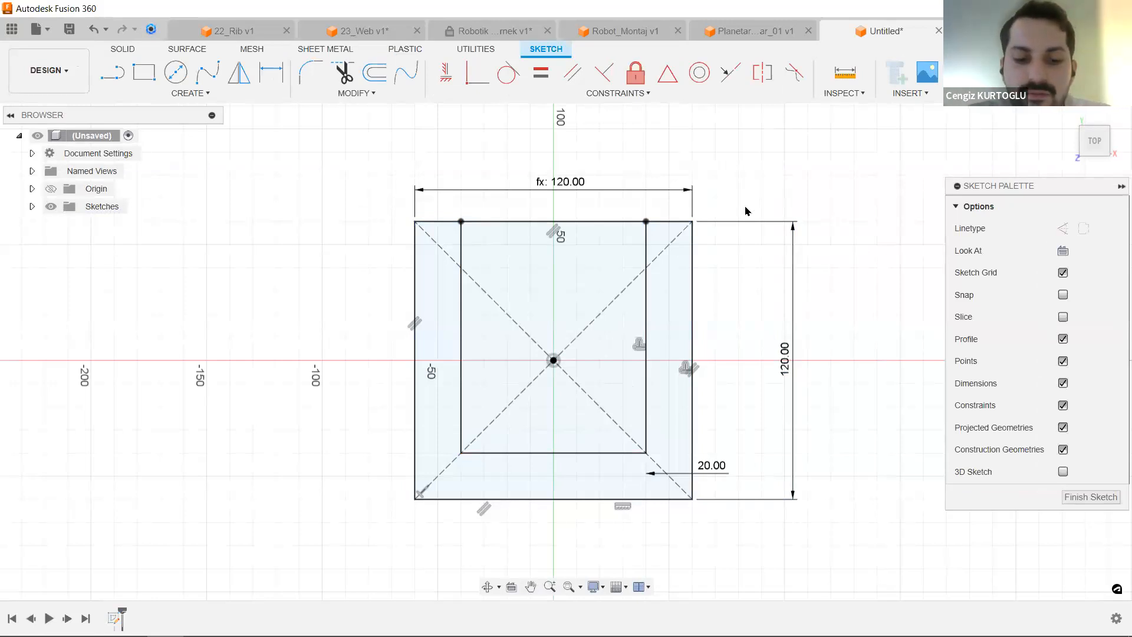
Start the 2-Point Rectangle command and look up the keyboard shortcuts and options of the rectangle commands.
key("r")
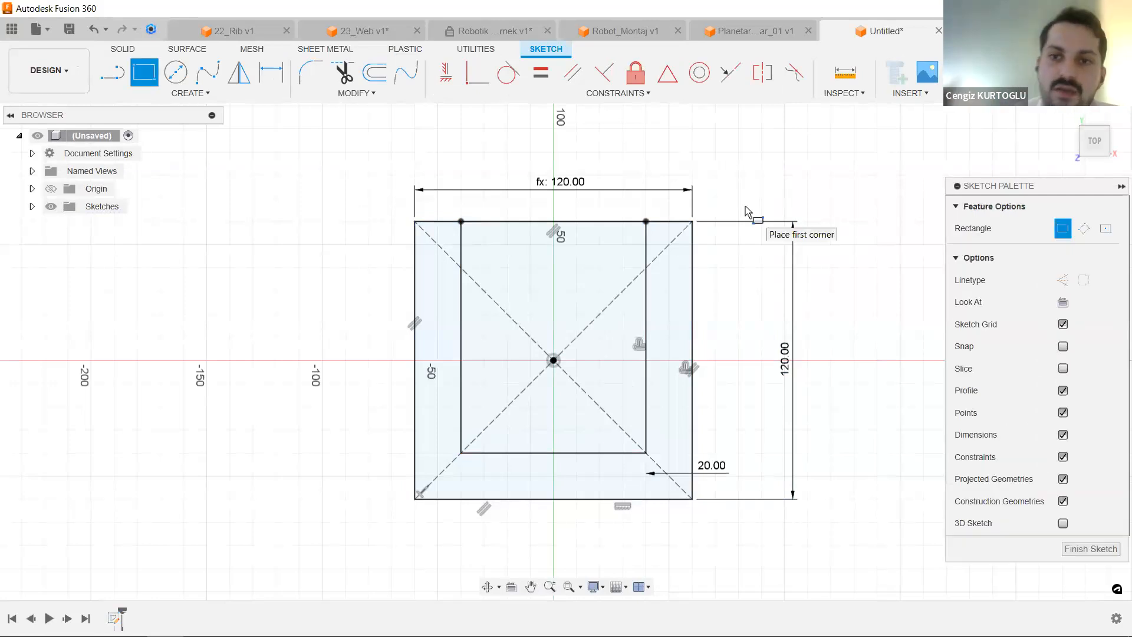
left_click(184, 93)
mouse_move(183, 130)
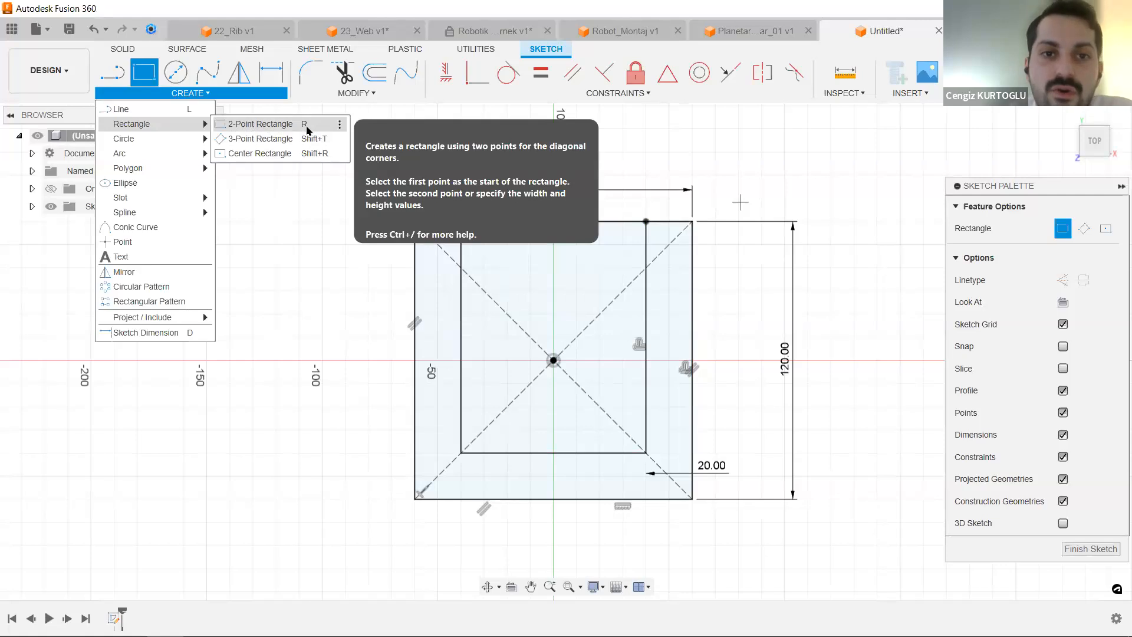
left_click(339, 124)
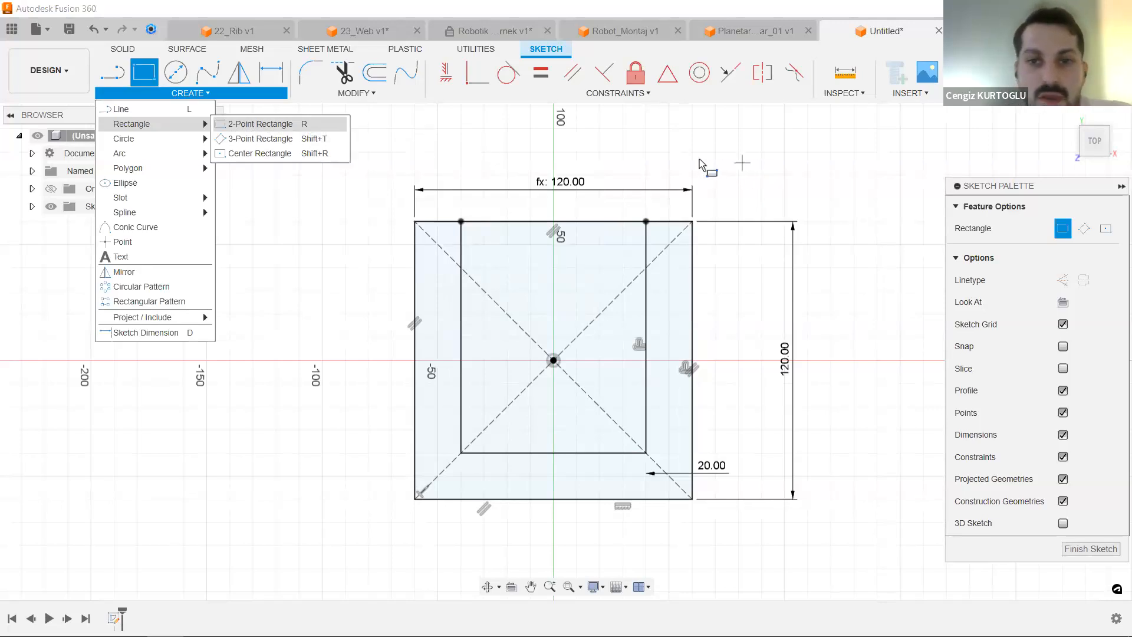
Draw a 2-point rectangle directly above the square along its full top edge, and move the square's 120 mm width dimension below the sketch.
left_click(692, 222)
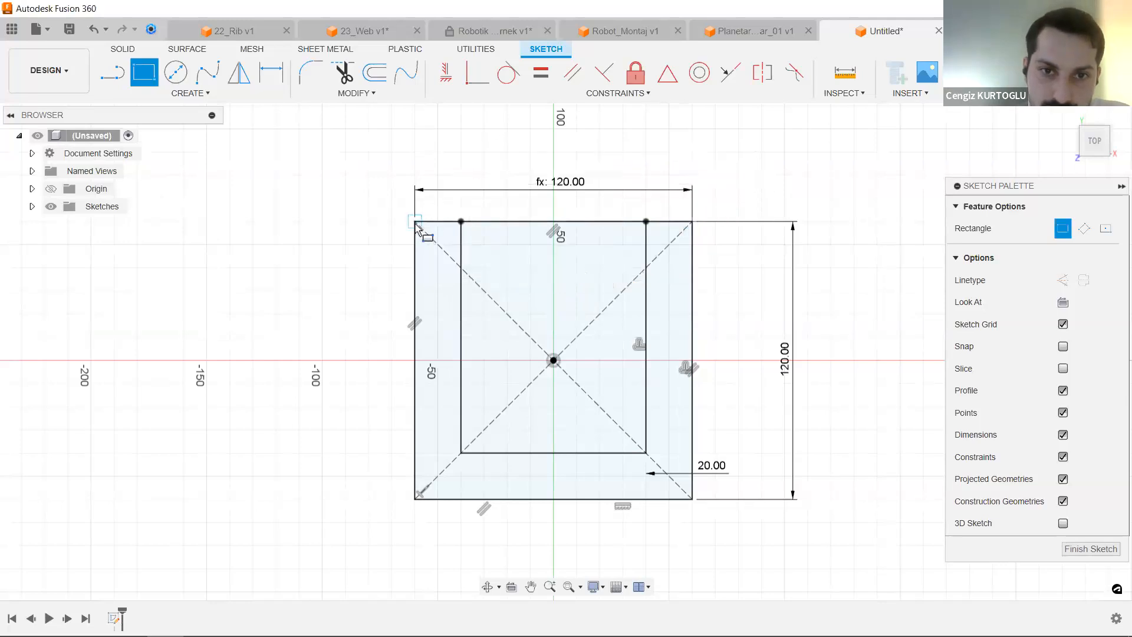
left_click(413, 171)
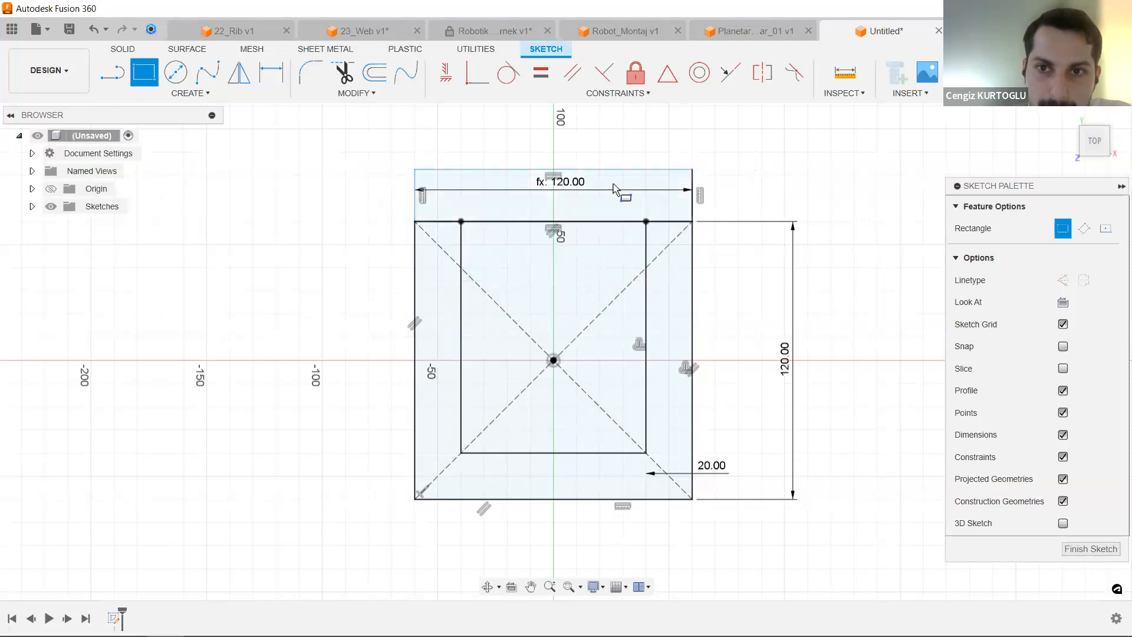
key("Escape")
left_click_drag(566, 183, 557, 561)
middle_click_drag(729, 157, 717, 157)
Dimension the height of the upper rectangle as 25 mm.
key("d")
left_click(680, 189)
left_click(751, 190)
type("25")
key("Return")
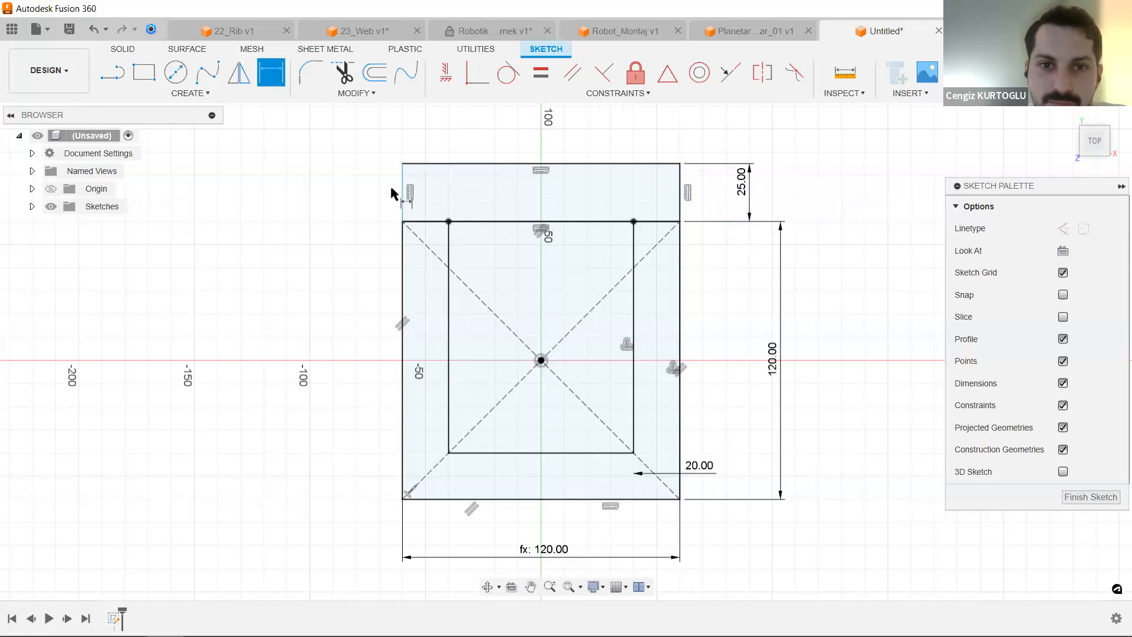
Stretch the upper rectangle's left edge outward until its top edge is about 147 mm long, and check that edge's length.
key("Escape")
left_click_drag(405, 187, 340, 188)
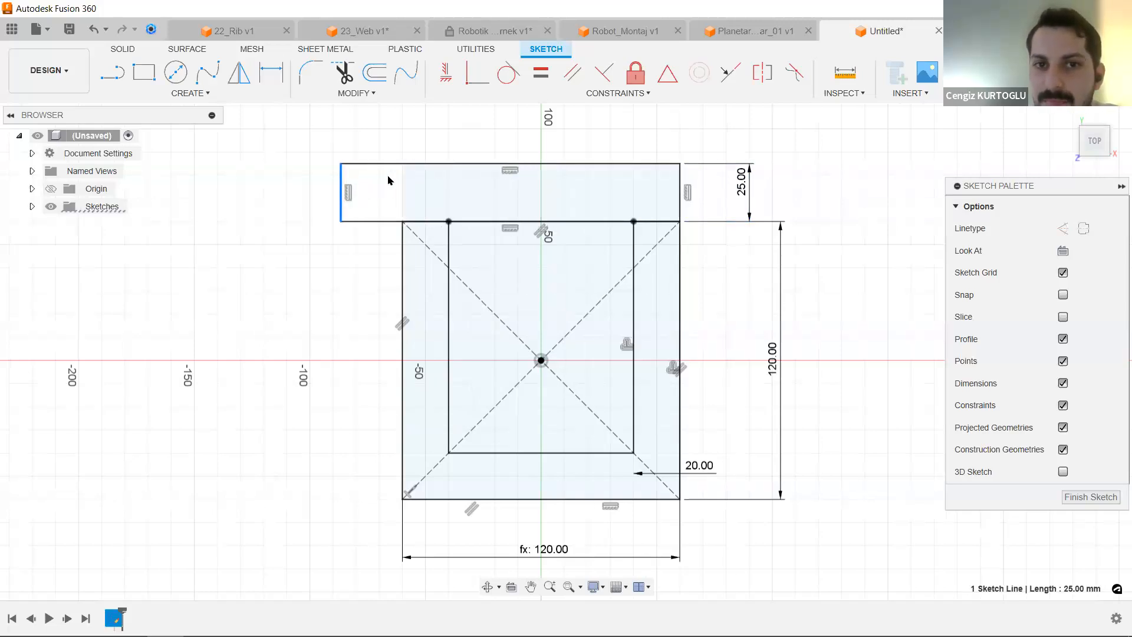
left_click(401, 165)
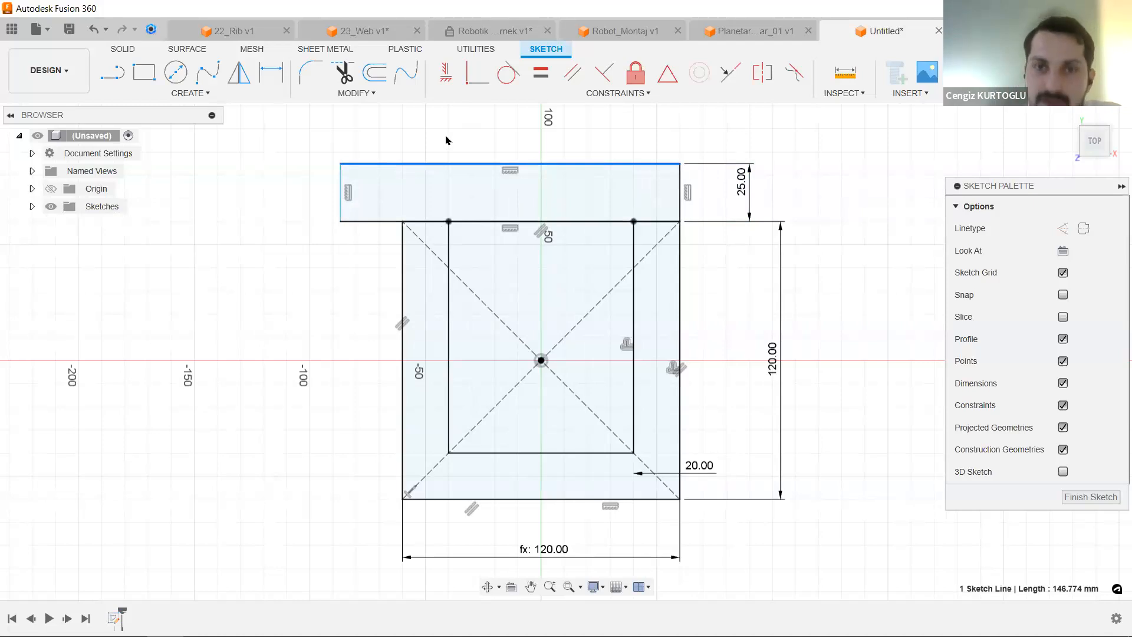
left_click(447, 139)
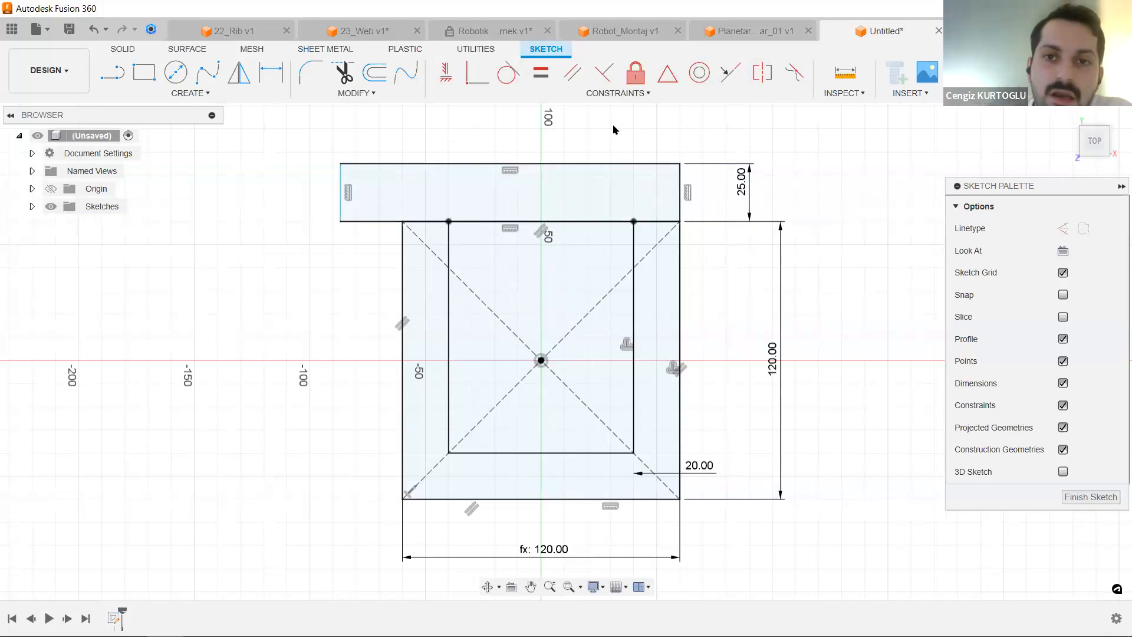
Try a Coincident constraint between the upper rectangle's lower left corner and the inner profile's upper left endpoint, and undo it.
left_click(468, 78)
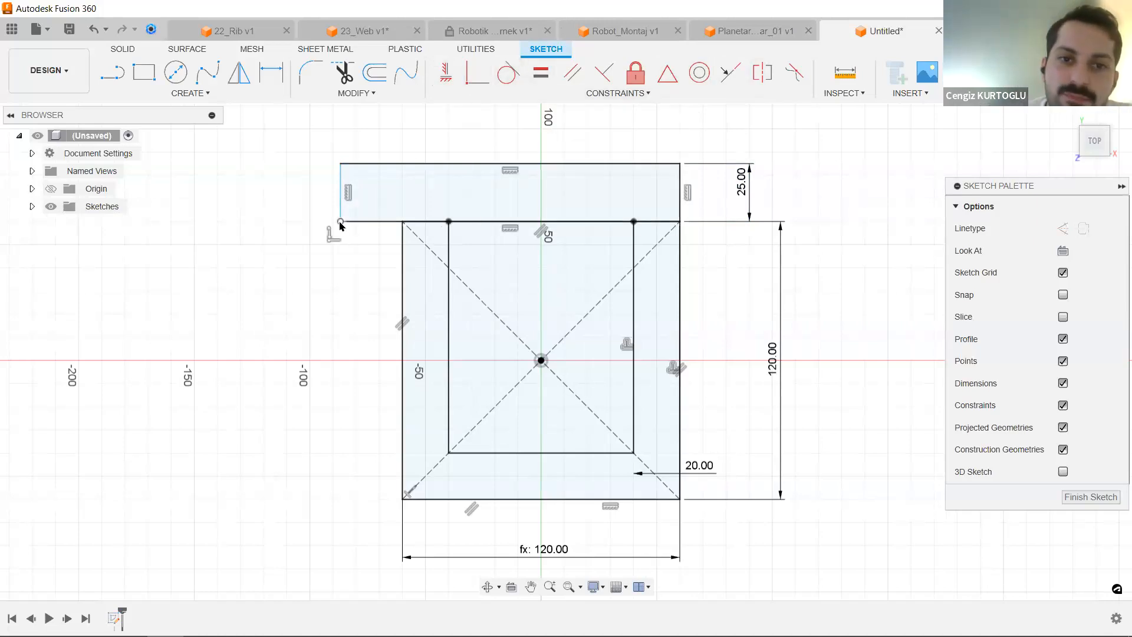
left_click(340, 223)
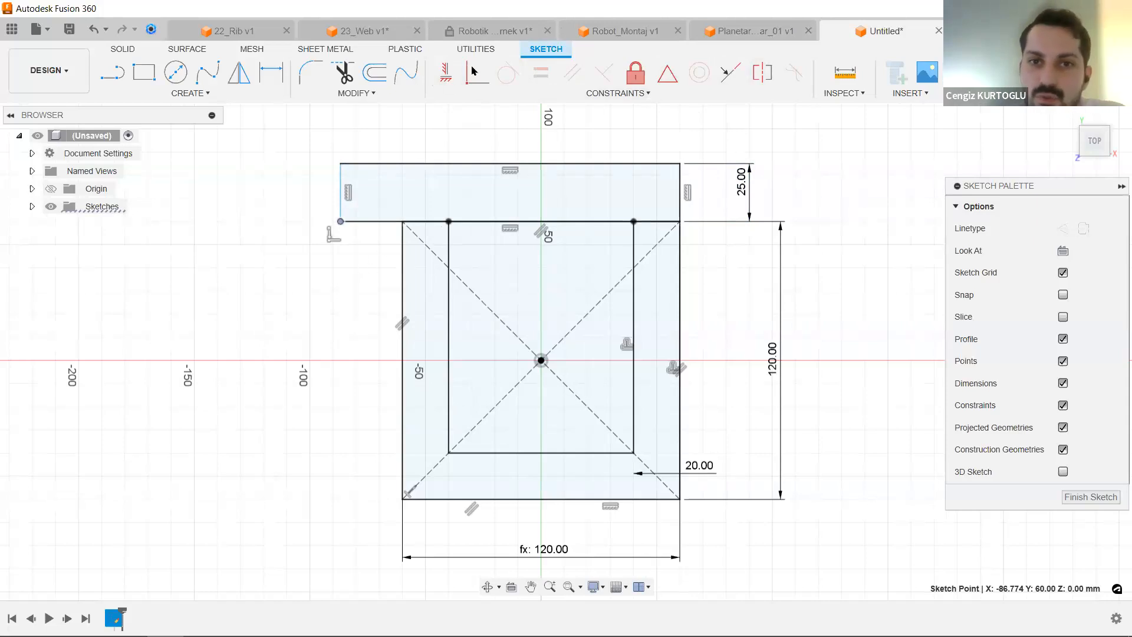
left_click(450, 224)
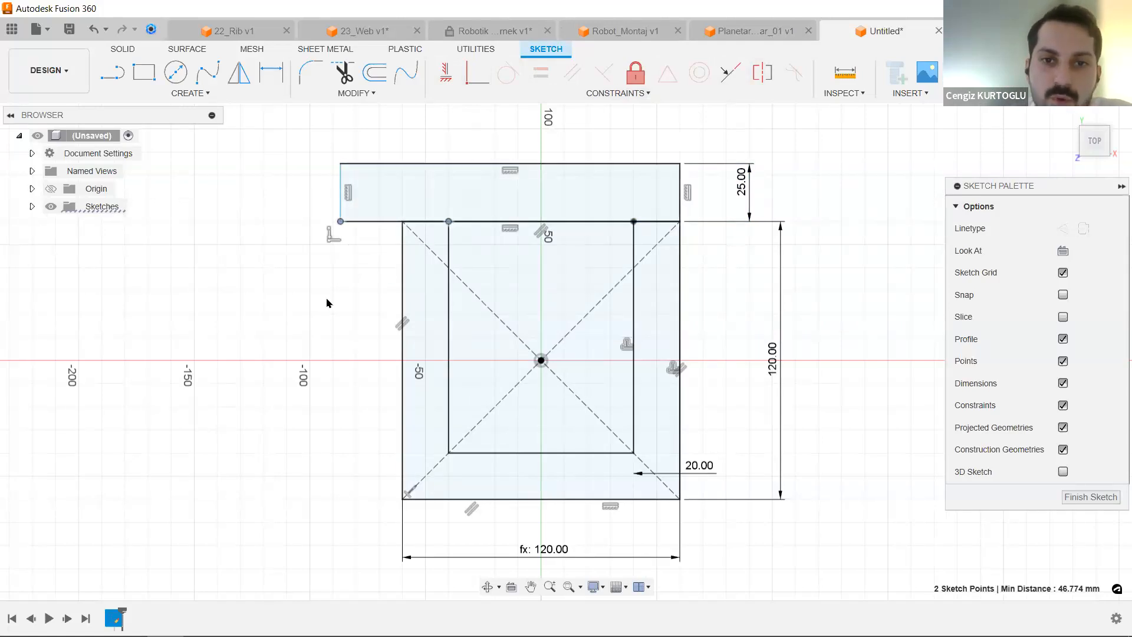
left_click(475, 81)
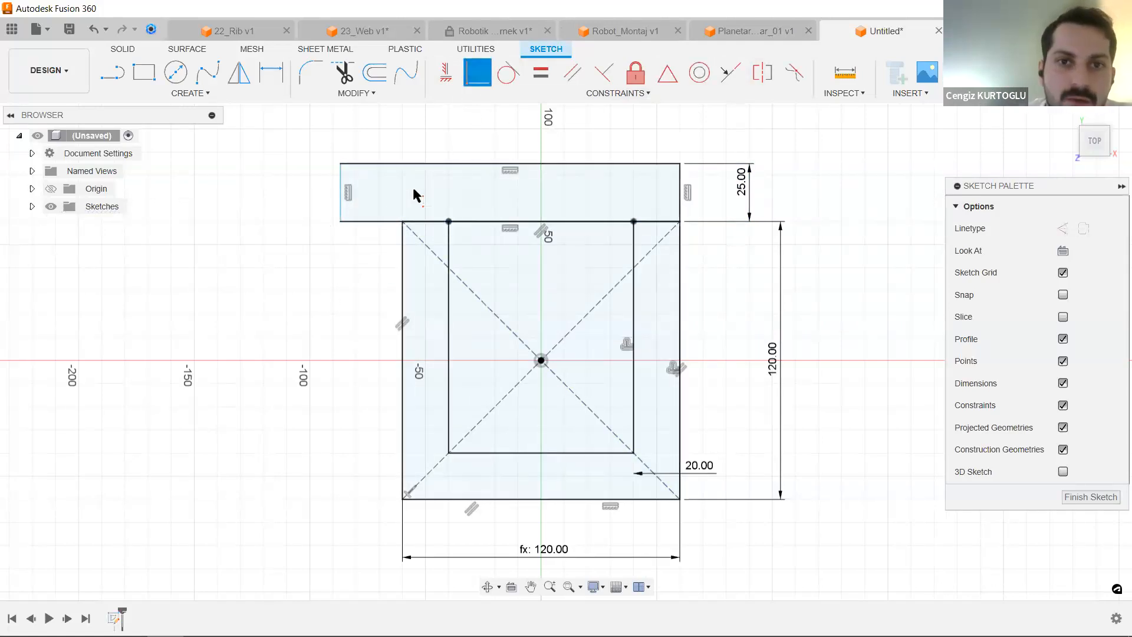
left_click(340, 222)
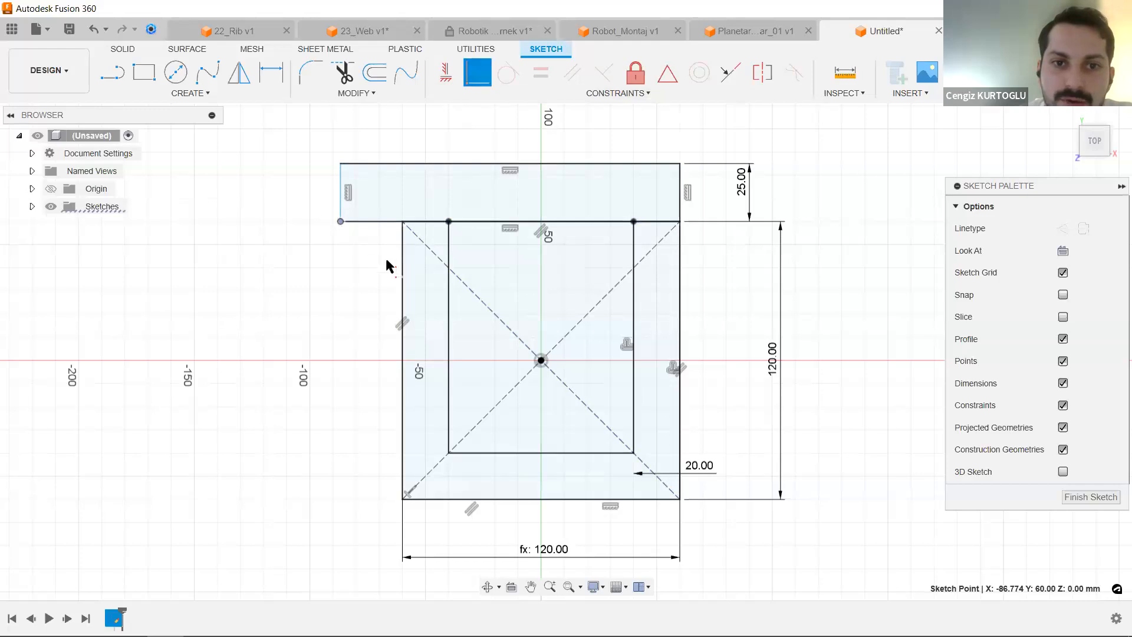
left_click(449, 222)
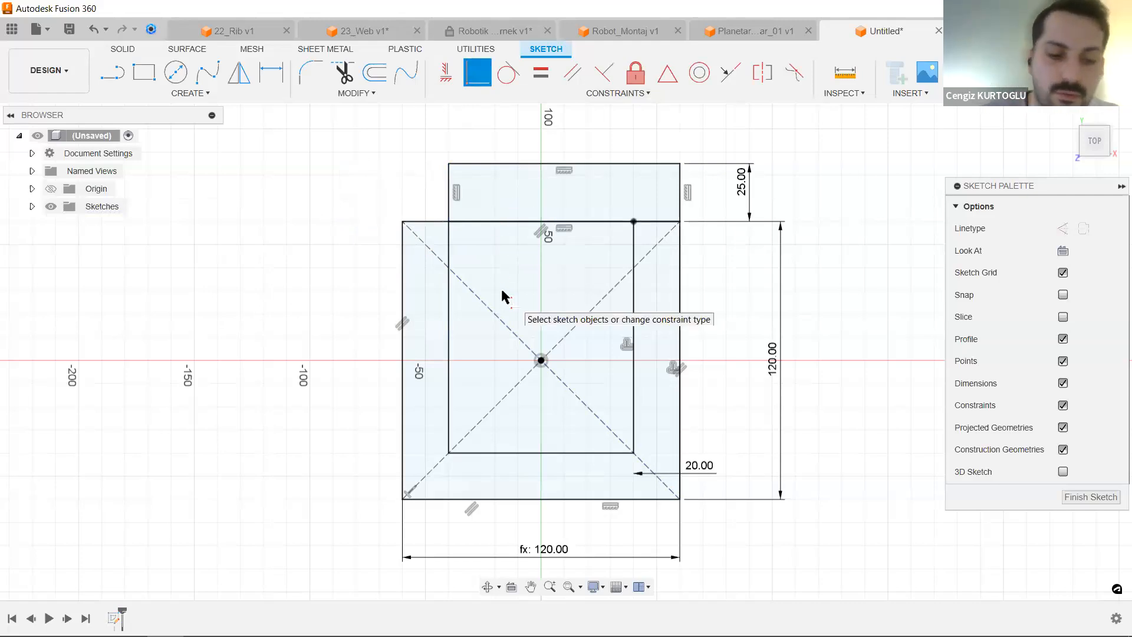
left_click(448, 221)
left_click(402, 222)
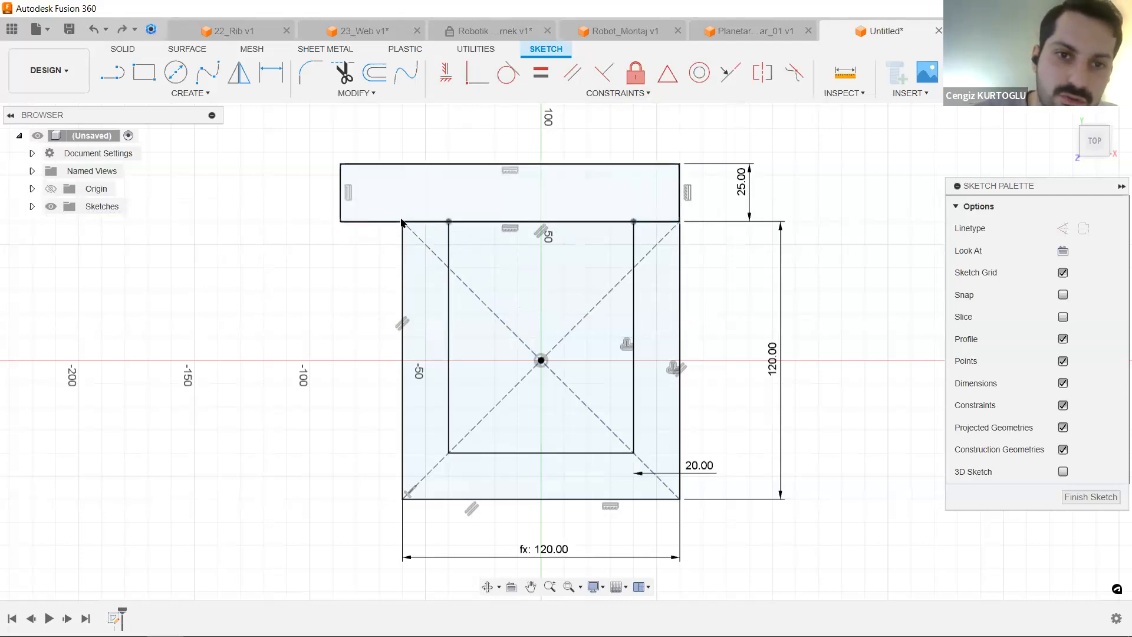
Make the upper rectangle's lower left corner coincident with the square's upper left corner.
left_click(476, 74)
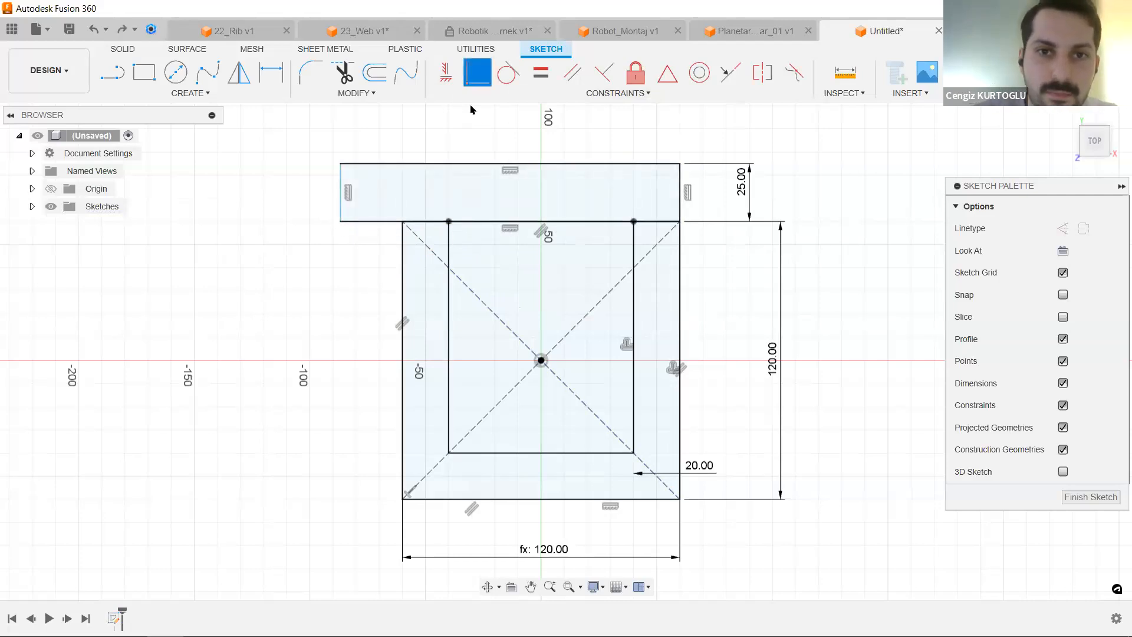
left_click(403, 223)
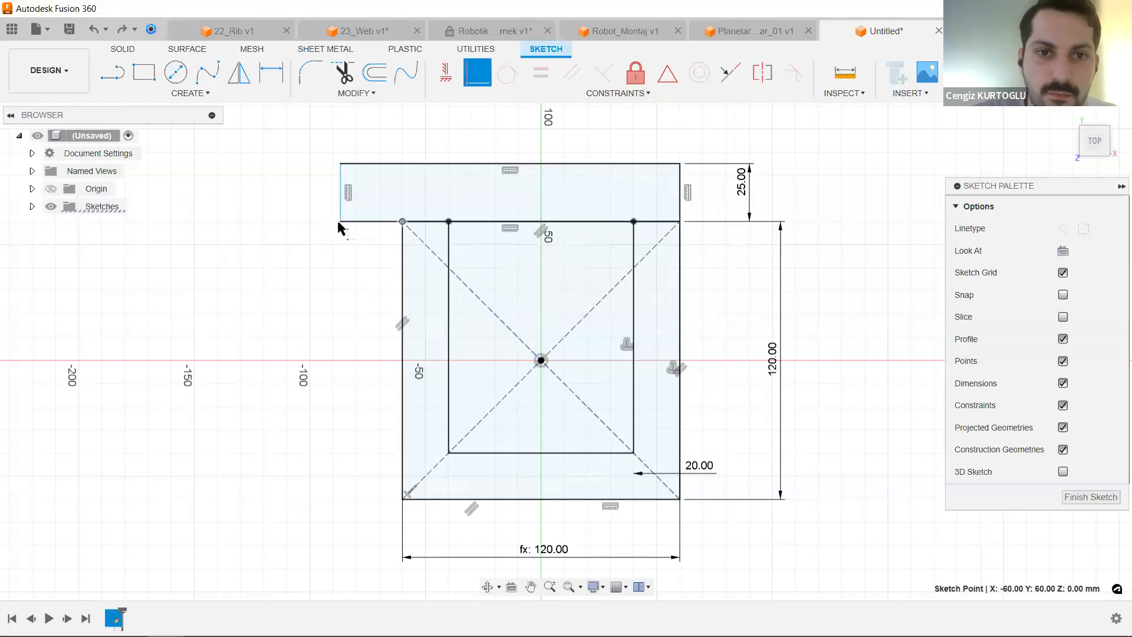
left_click(339, 222)
key("Escape")
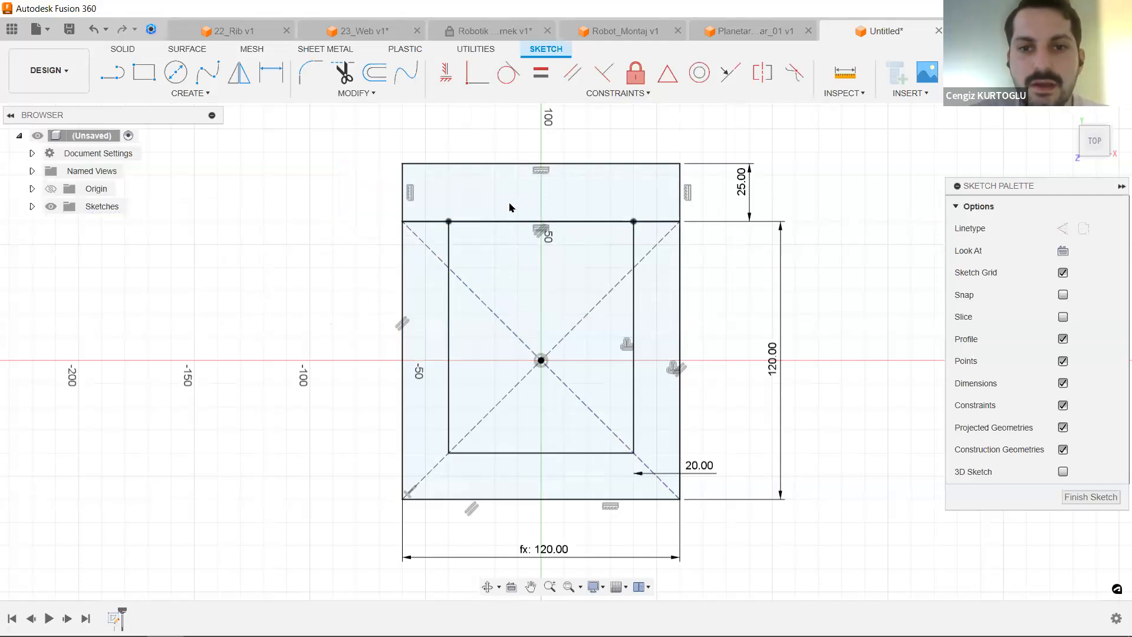
Check the inner rectangle and the U-shaped area as separate closed profiles by selecting each, and clear the selection.
left_click(529, 219)
left_click(575, 286)
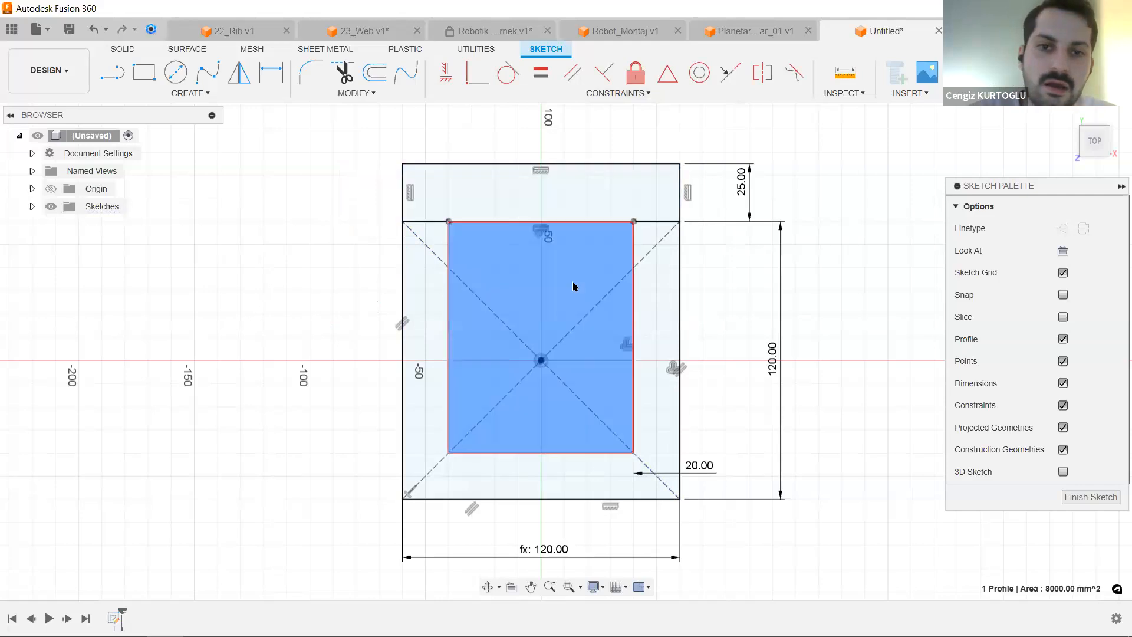
left_click(668, 273)
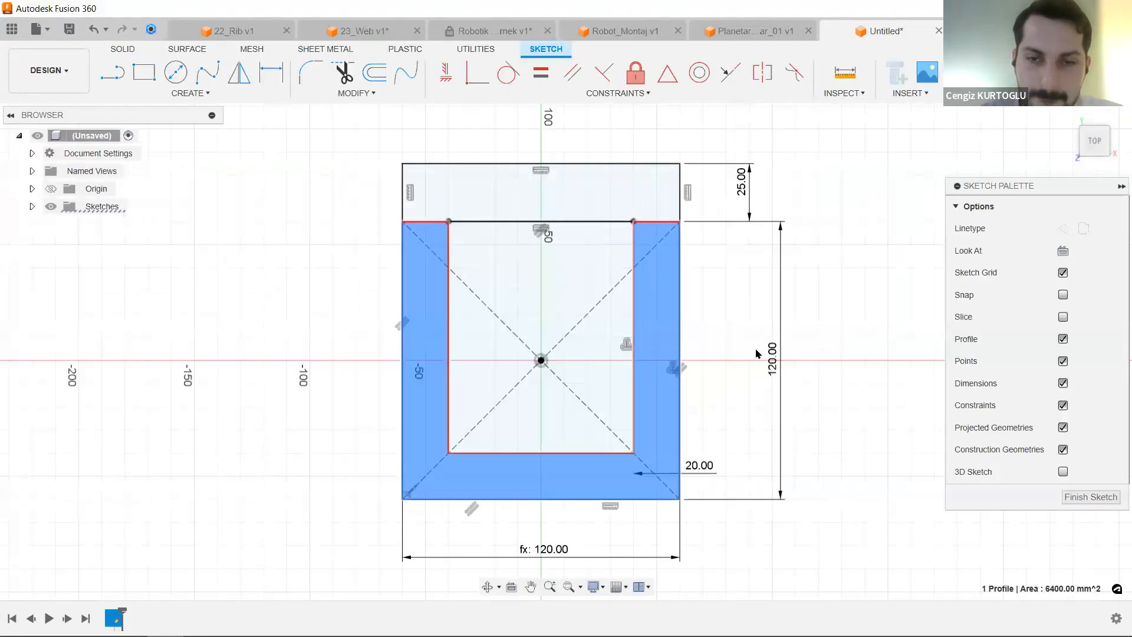
left_click(742, 319)
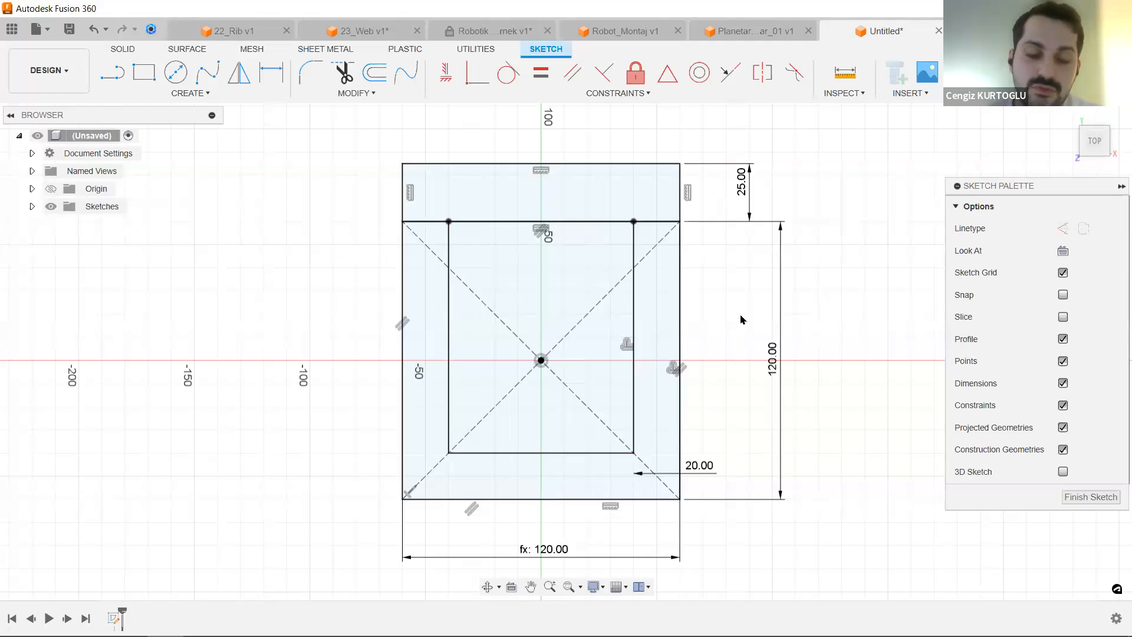
Start an Extrude of the U-shaped profile as a new body and pull it upward to about 327.3 mm.
key("e")
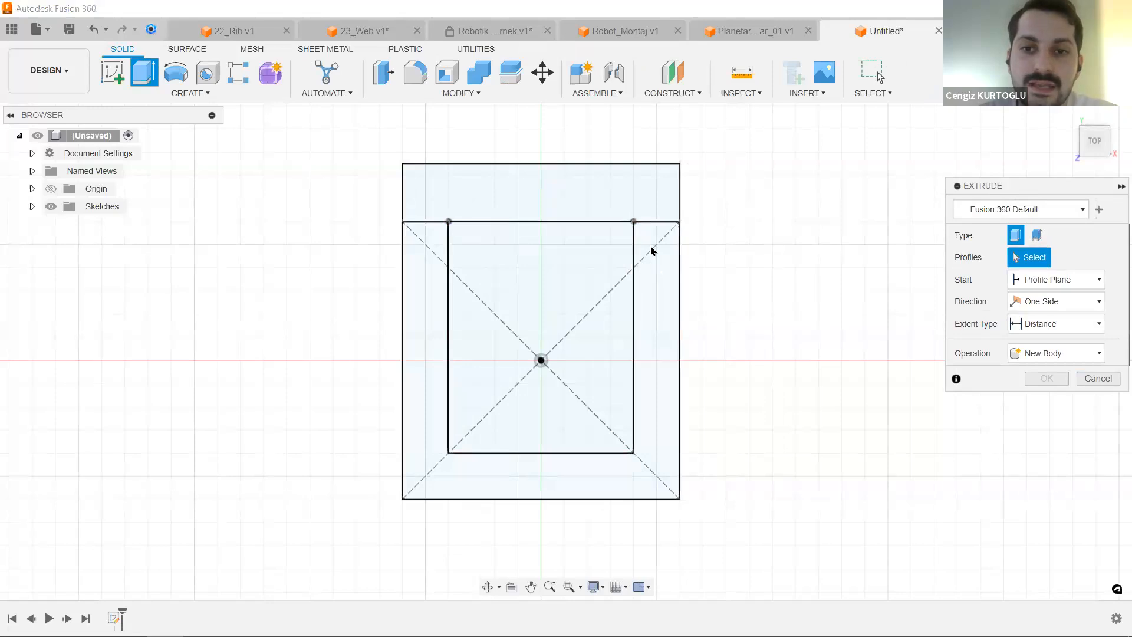
left_click(656, 373)
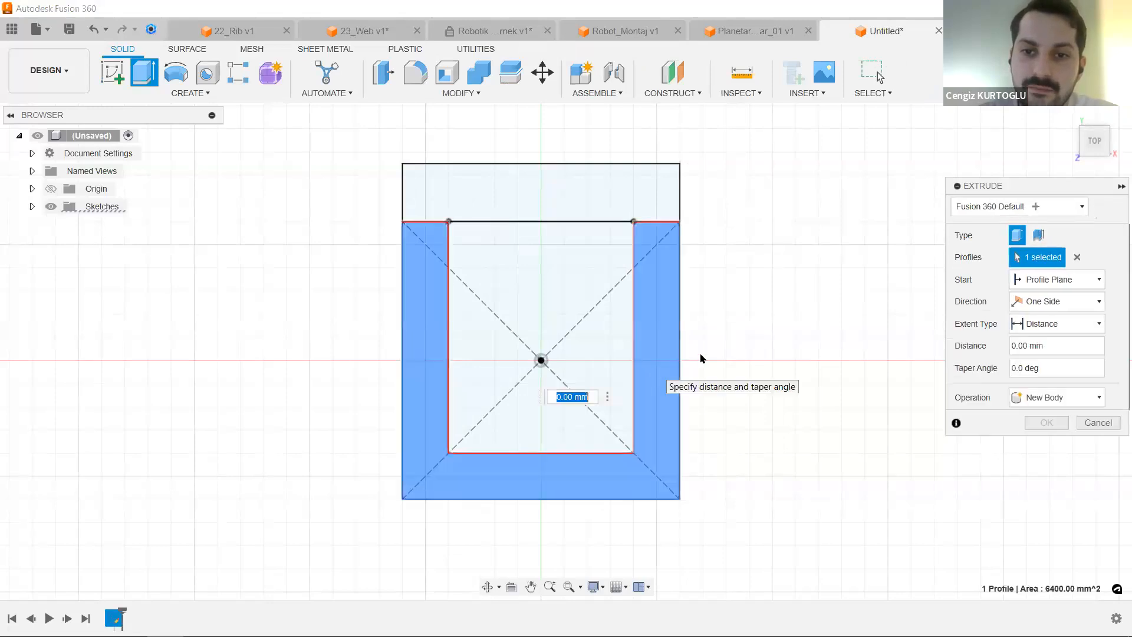
left_click(1067, 115)
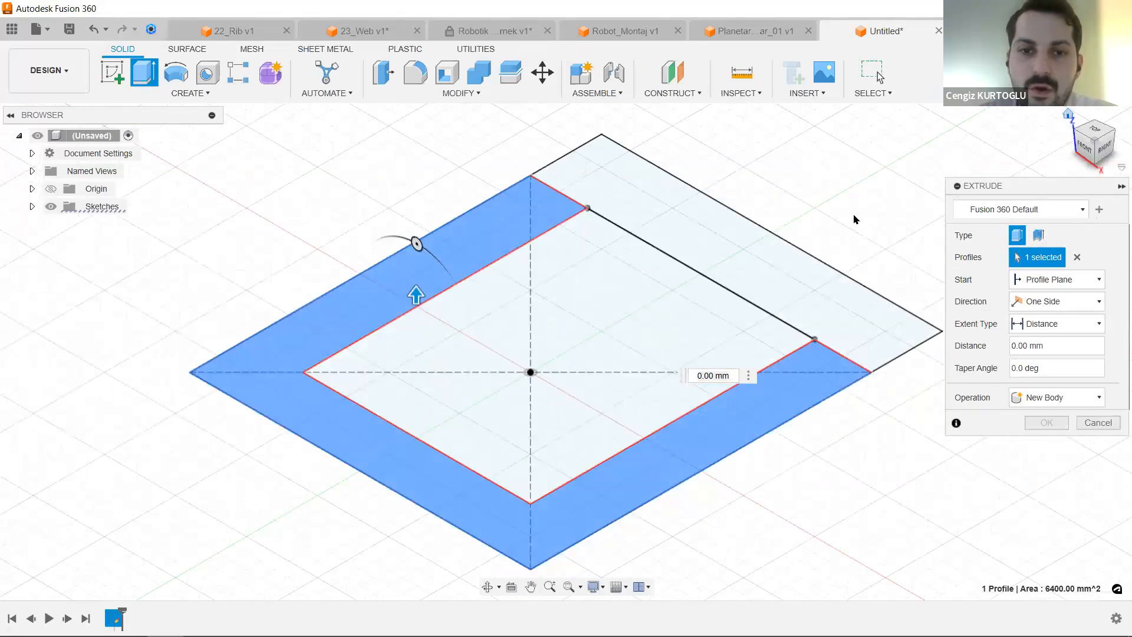
scroll(856, 227, "down", 5)
middle_click_drag(857, 241, 667, 257)
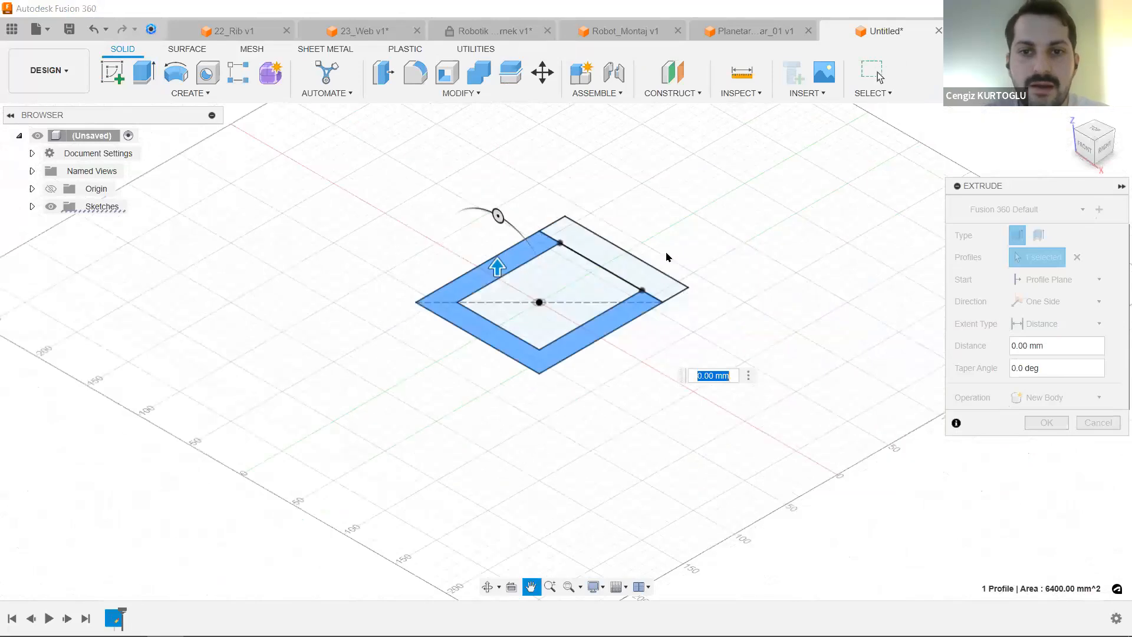
left_click_drag(497, 265, 468, 144)
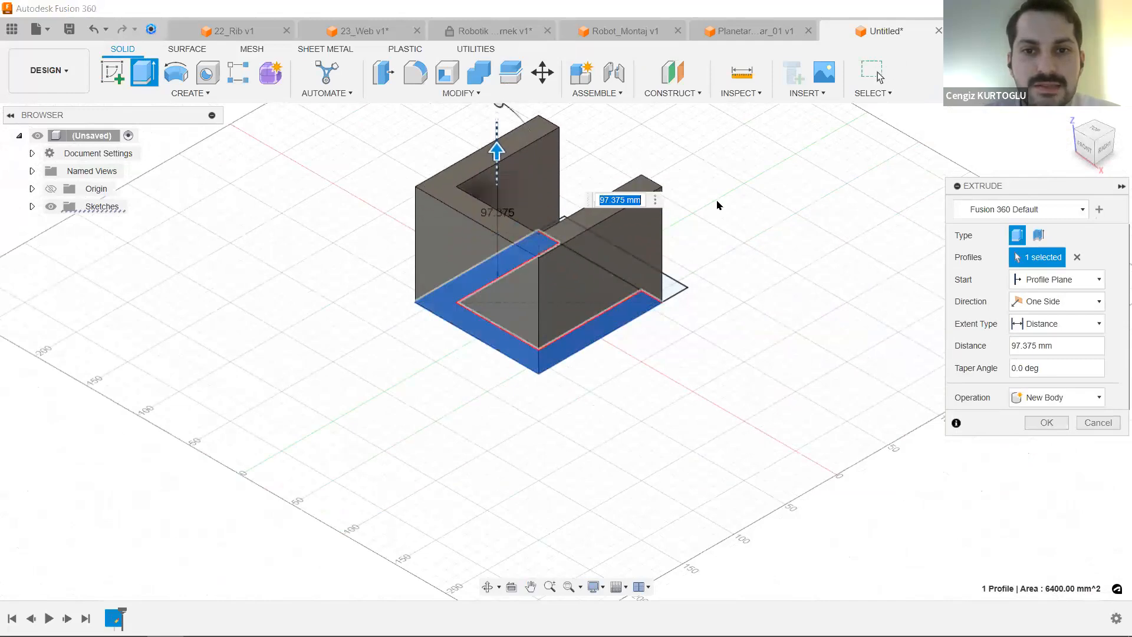
scroll(718, 204, "down", 3)
middle_click_drag(659, 221, 592, 325)
left_click_drag(461, 257, 439, 110)
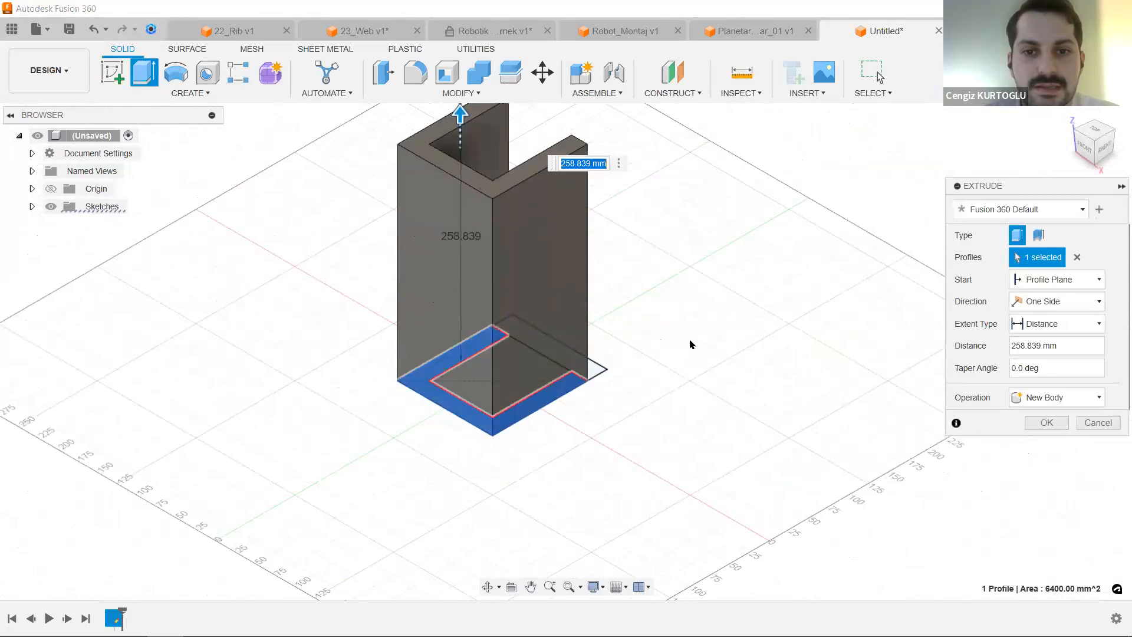
middle_click_drag(692, 366, 693, 422)
left_click_drag(465, 173, 464, 110)
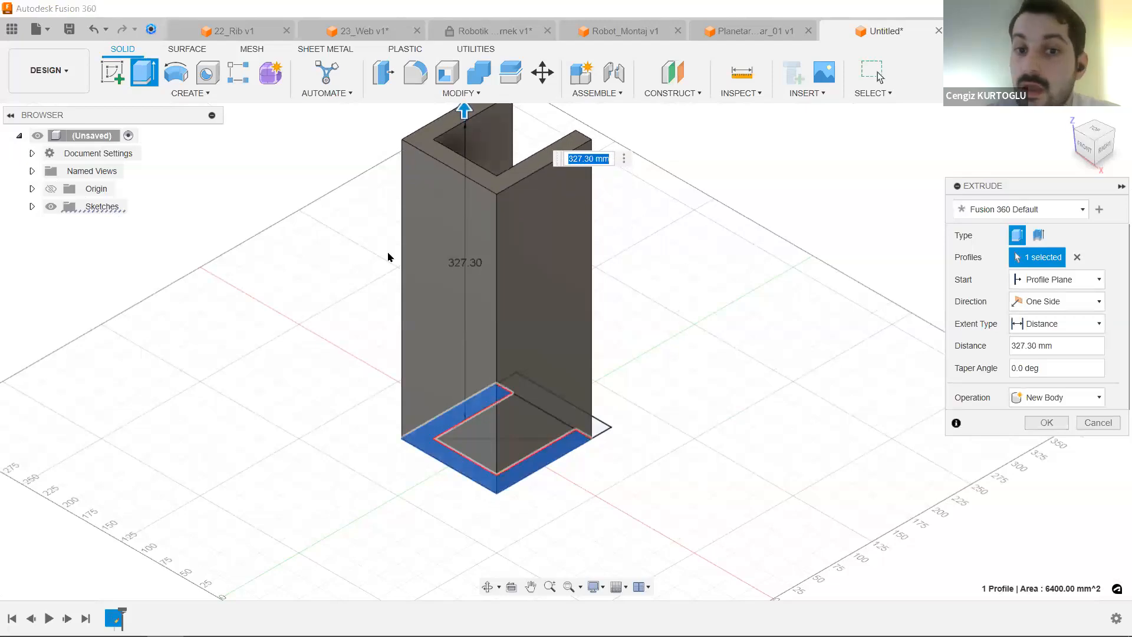
Set the U-shaped profile's extrusion distance to 400 mm and complete the extrusion.
middle_click_drag(690, 367, 726, 326, "shift")
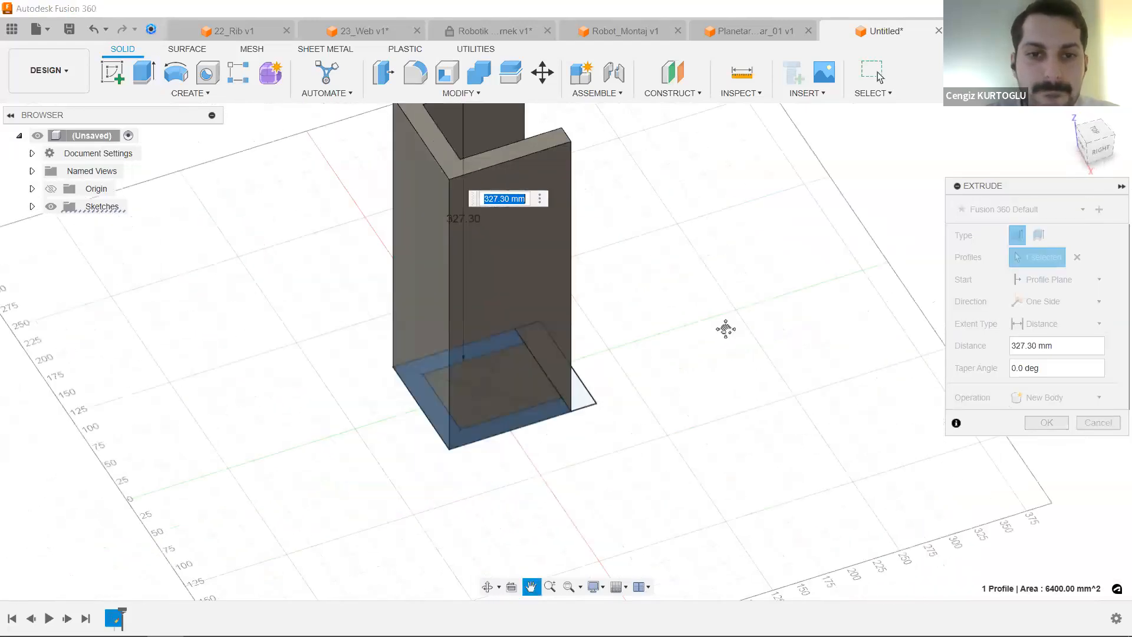
scroll(667, 303, "down", 2)
middle_click_drag(667, 303, 679, 384)
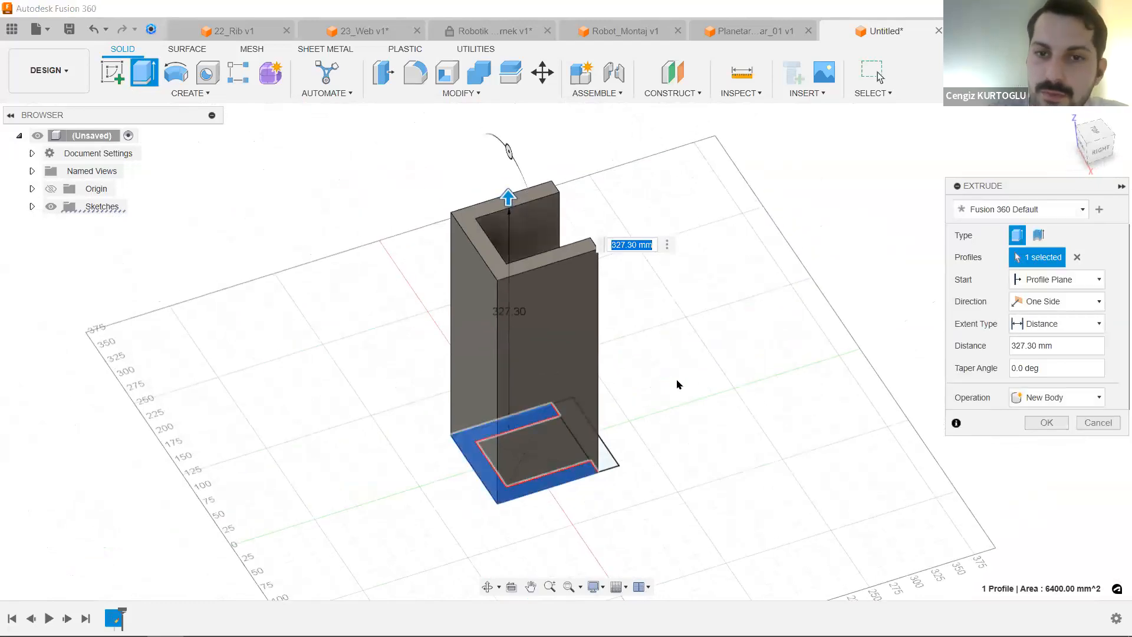
type("400")
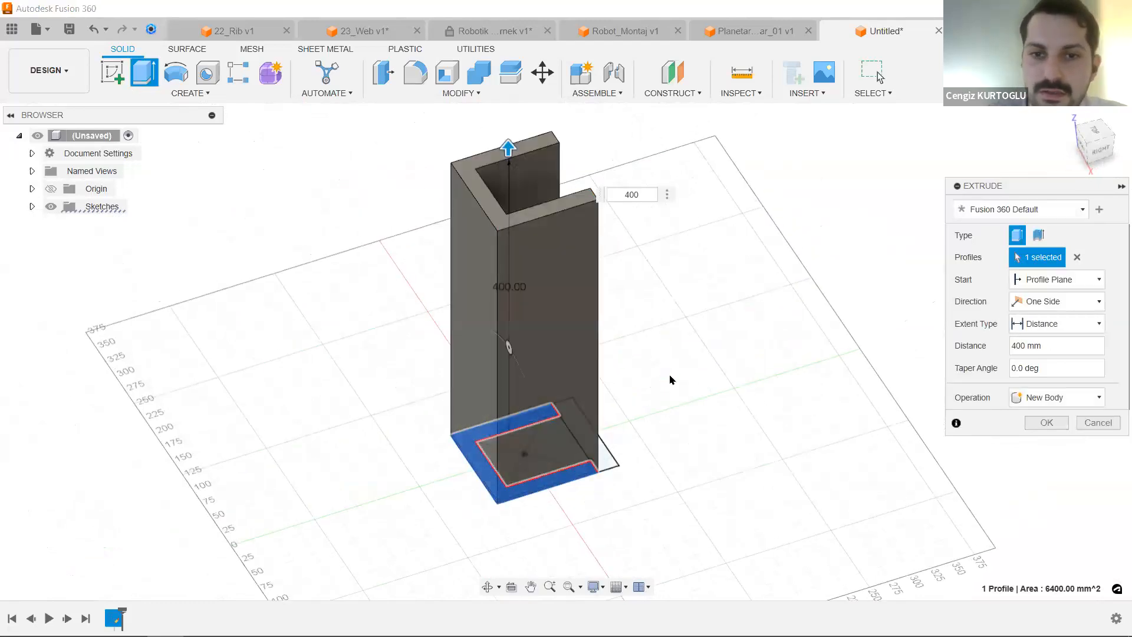
scroll(684, 377, "down", 2)
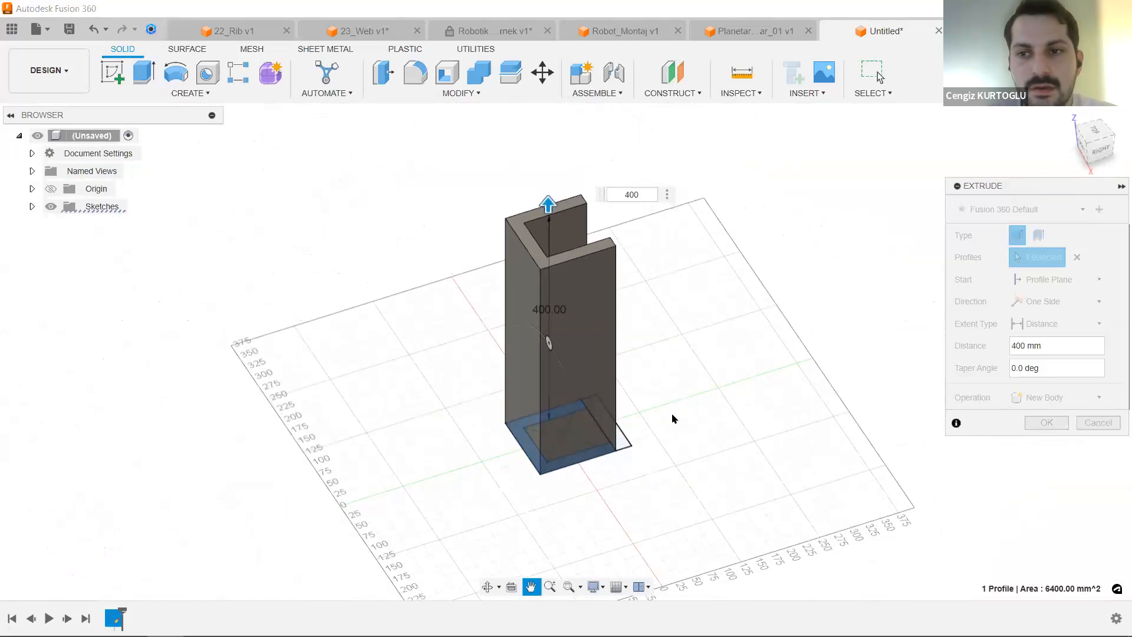
middle_click_drag(606, 405, 689, 414, "shift")
left_click(1047, 424)
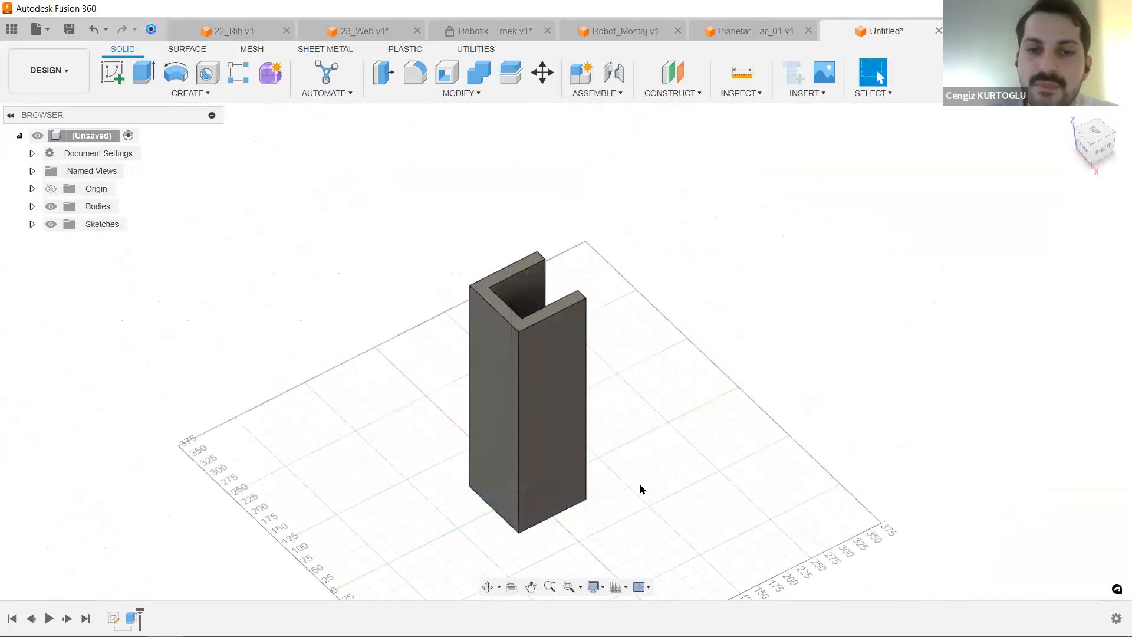
Expand the design's sketches and make Sketch1 visible again.
left_click(32, 224)
left_click(67, 243)
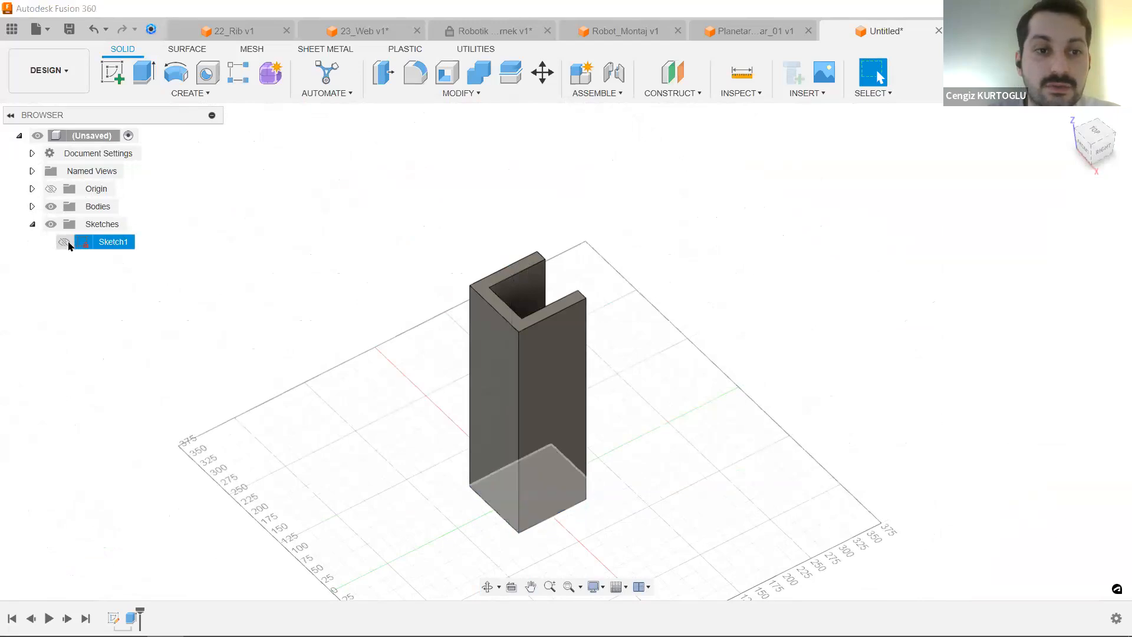
left_click(64, 242)
left_click(767, 459)
Start an Extrude of the outer strip and inner rectangle profiles together and pull them upward to about 44.5 mm.
mouse_move(767, 458)
middle_mouse_down("shift")
mouse_move(642, 400)
mouse_move(502, 385)
mouse_move(458, 470)
middle_mouse_up("shift")
scroll(442, 454, "up", 6)
left_click(423, 414)
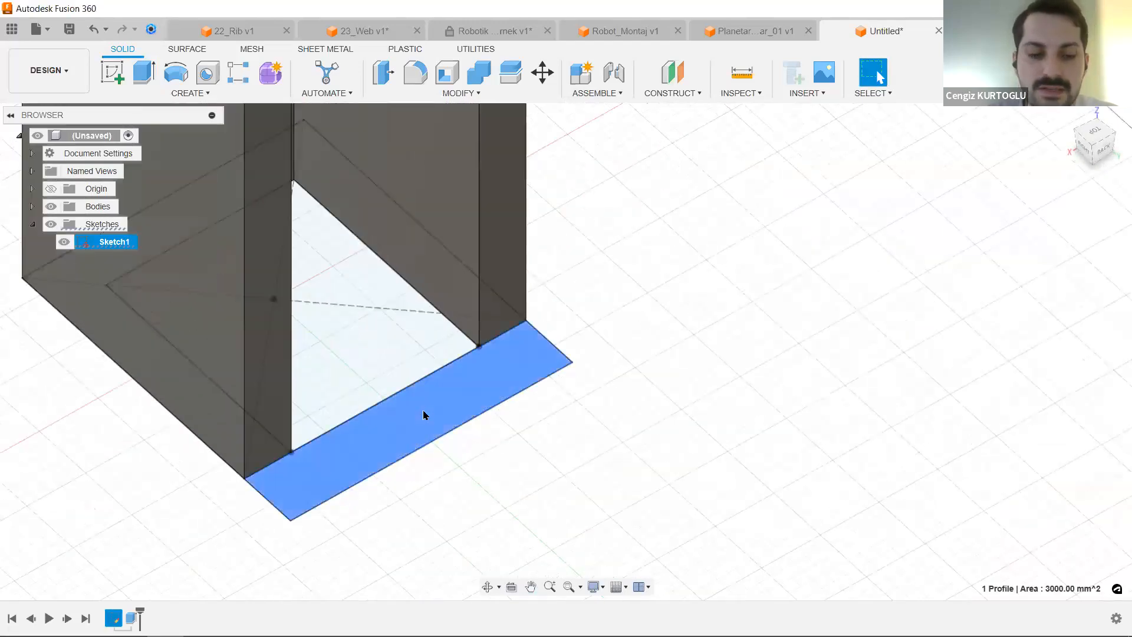
key("e")
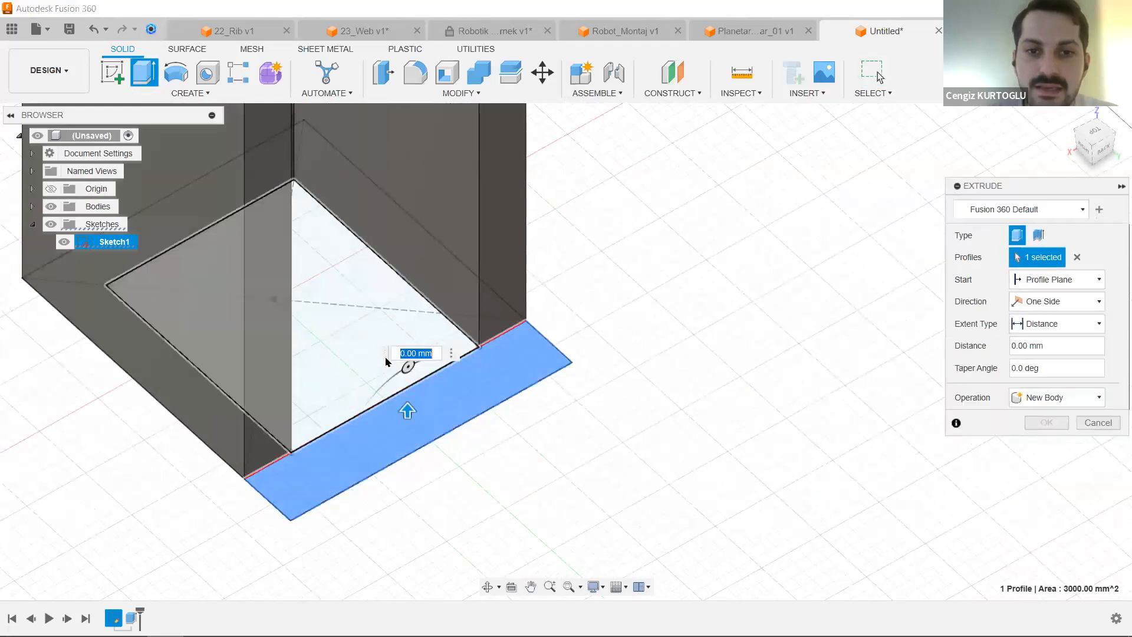
scroll(386, 361, "down", 3)
left_click(318, 302)
left_click_drag(318, 300, 316, 261)
scroll(454, 413, "down", 5)
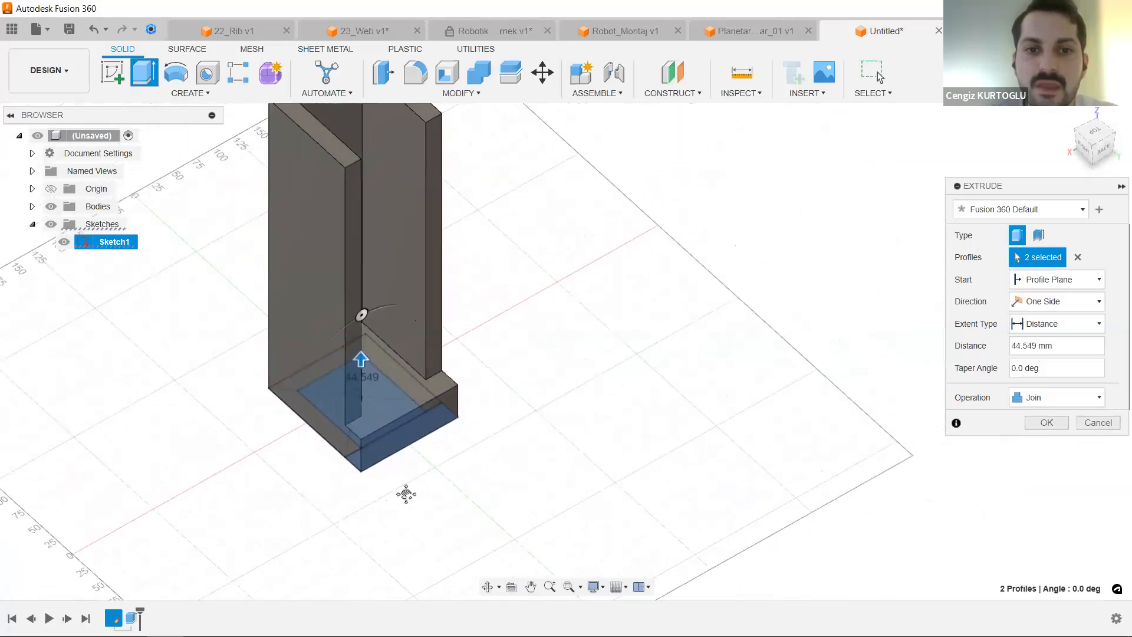
middle_click_drag(407, 493, 342, 530)
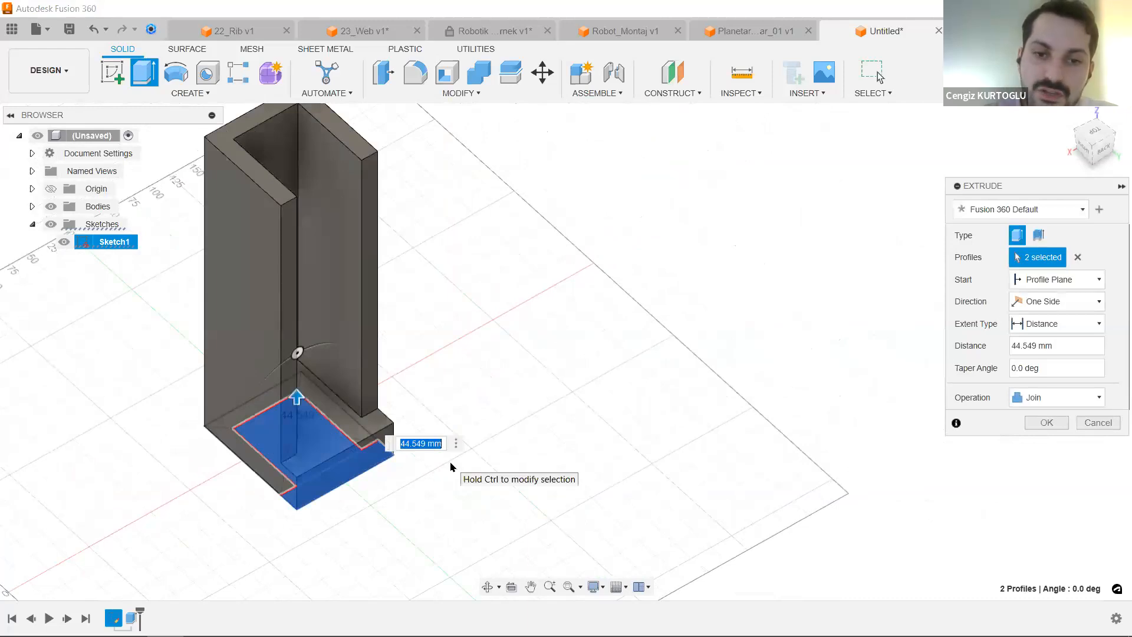
Set the extrusion to create a new component with a 30 mm distance and complete it.
scroll(299, 463, "up", 5)
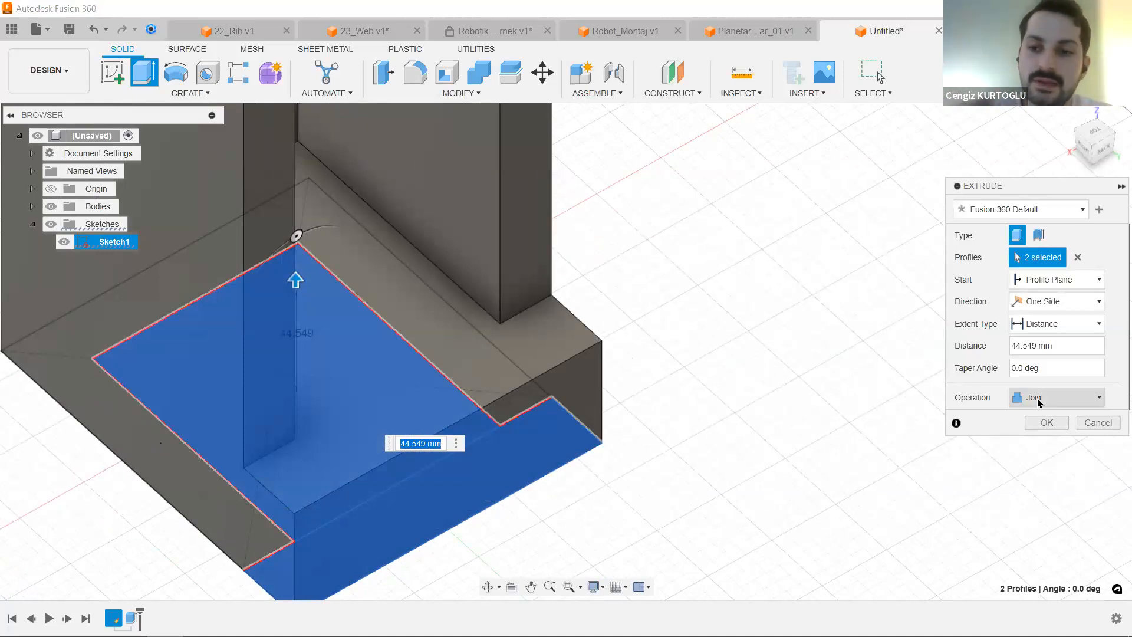
left_click(1039, 398)
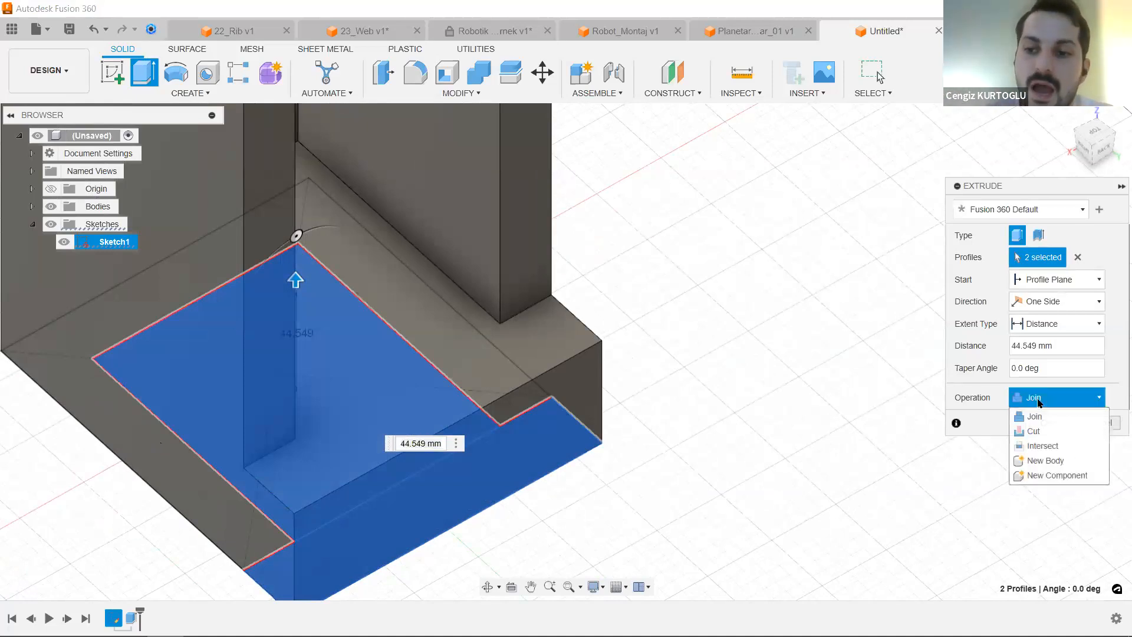
left_click(1054, 476)
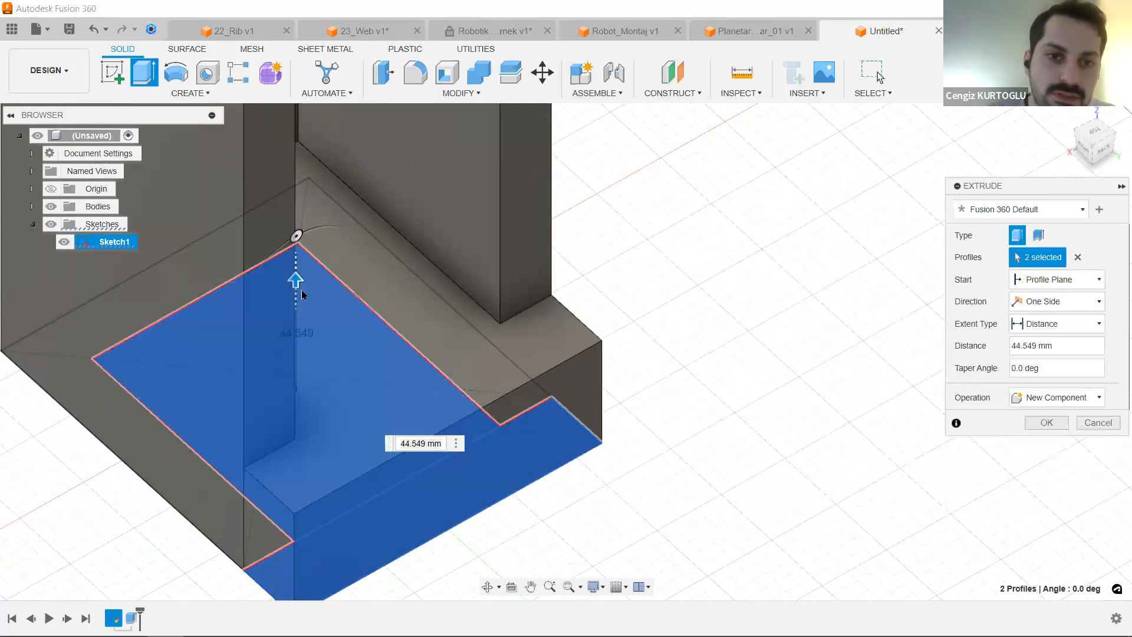
scroll(297, 297, "down", 2)
left_click_drag(298, 303, 295, 305)
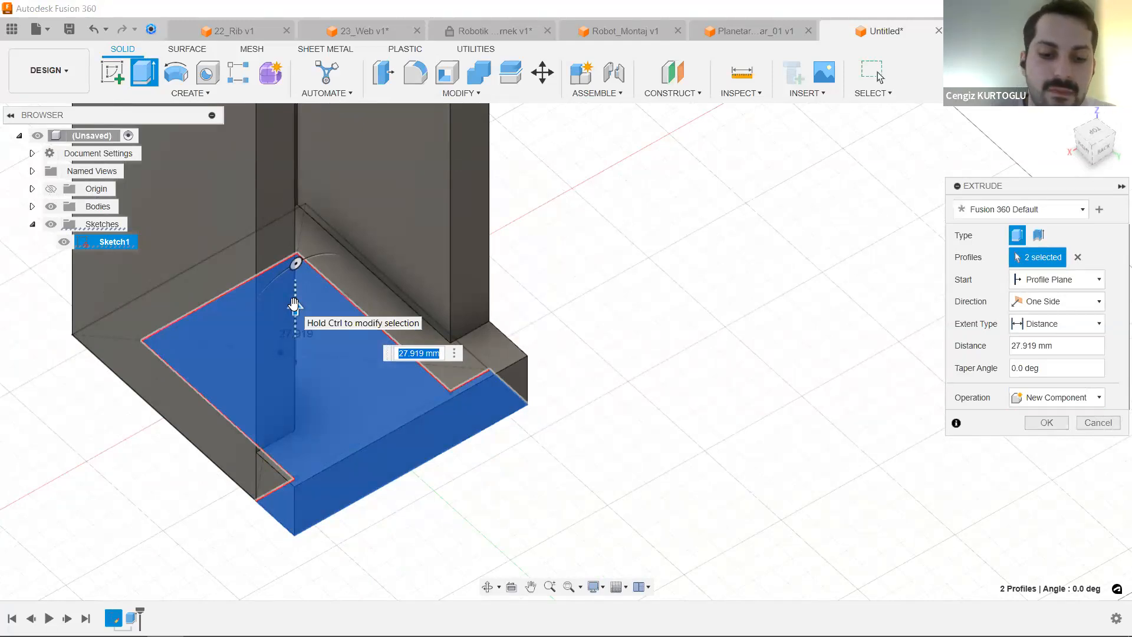
type("30")
scroll(549, 388, "down", 4)
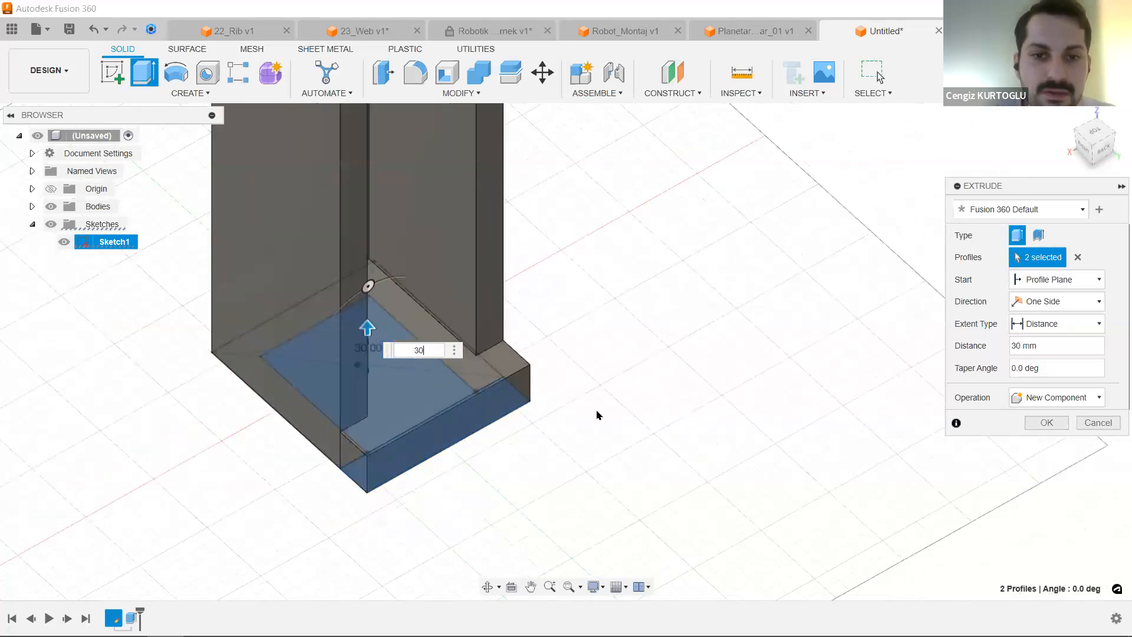
middle_click_drag(783, 424, 832, 469)
left_click(1042, 423)
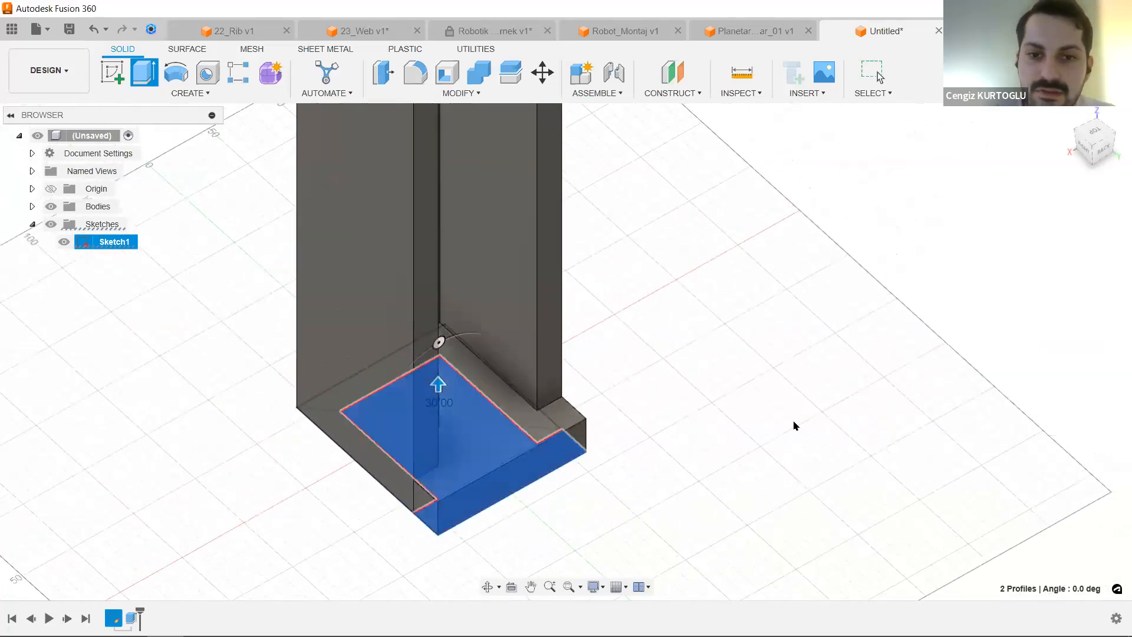
scroll(600, 473, "down", 5)
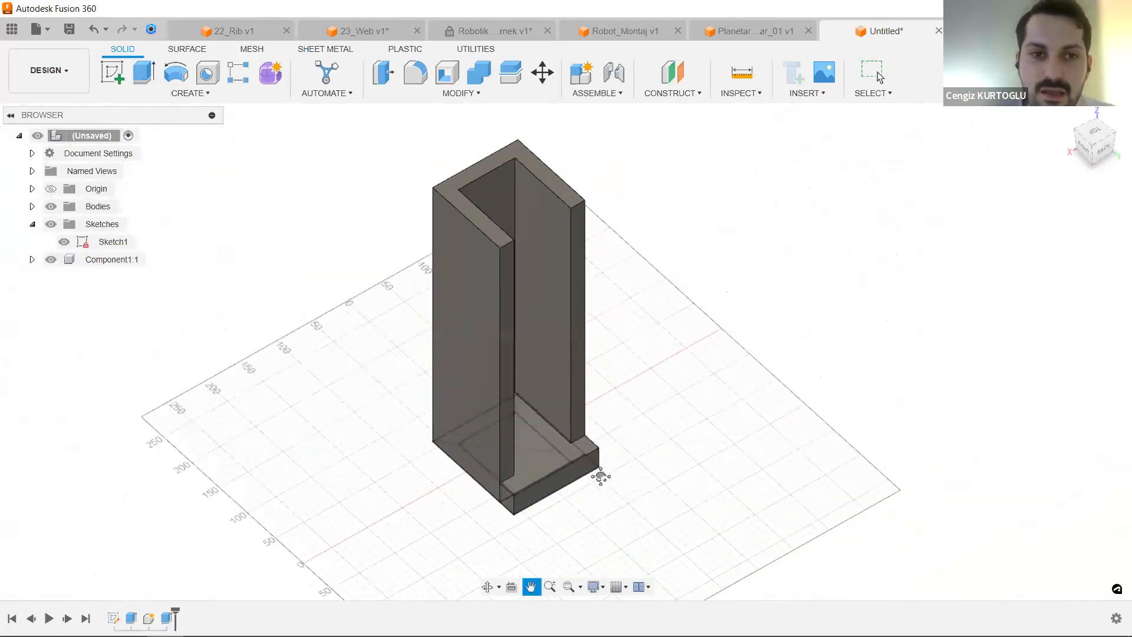
Hide Sketch1, select Component1:1 and Body1 in turn to tell the two solids apart, and clear the selection.
left_click(64, 242)
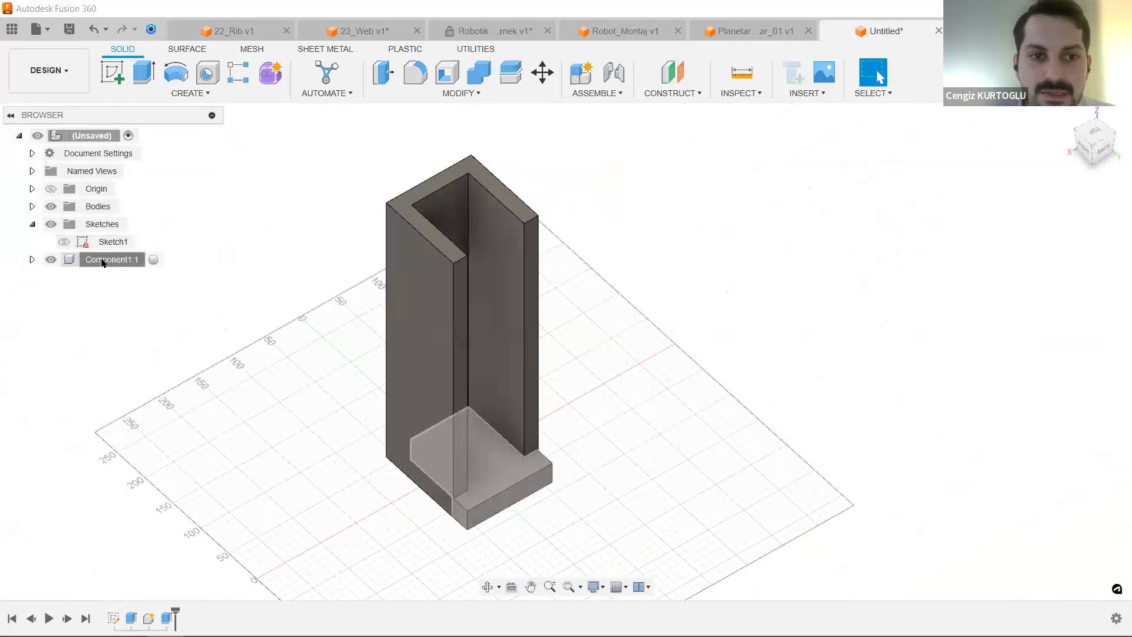
left_click(96, 260)
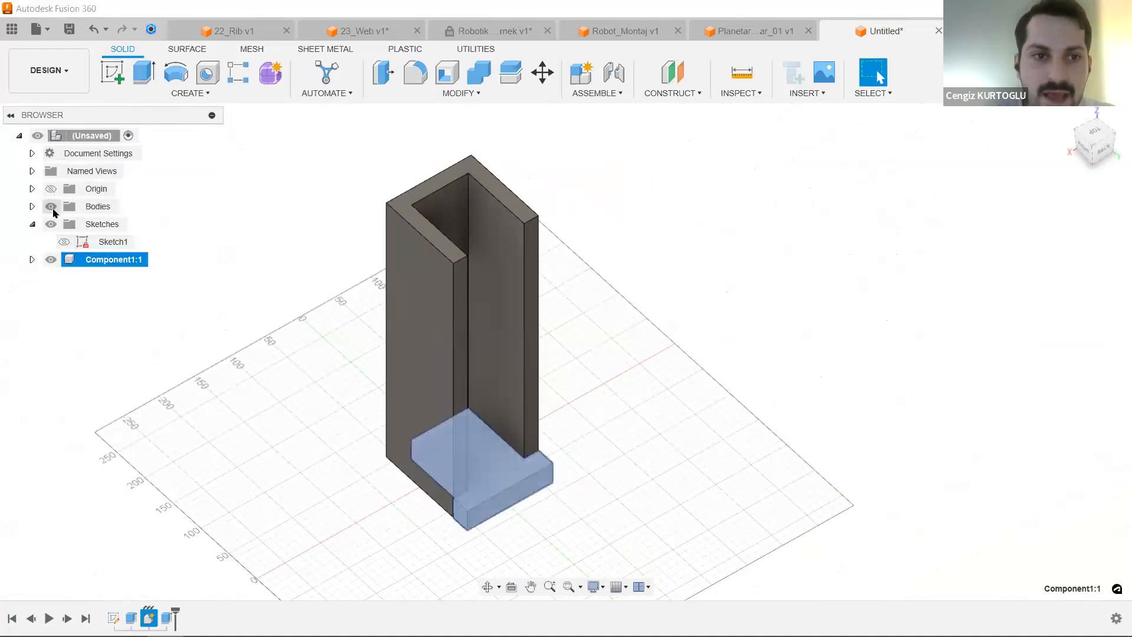
left_click(32, 207)
left_click(93, 225)
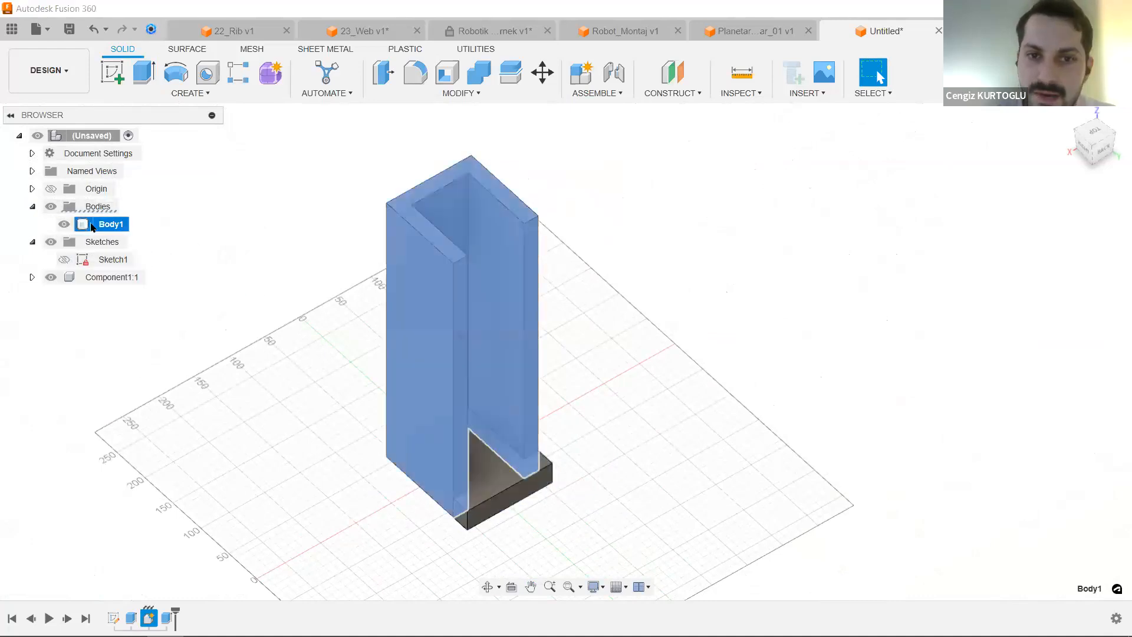
left_click(265, 283)
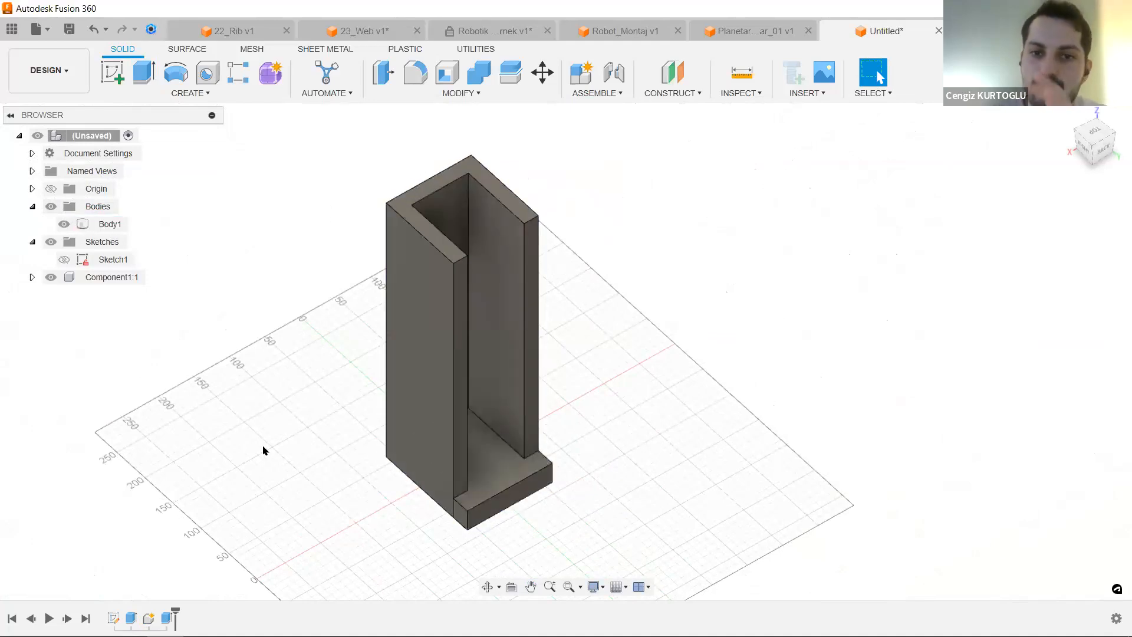
middle_click_drag(348, 515, 492, 513, "shift")
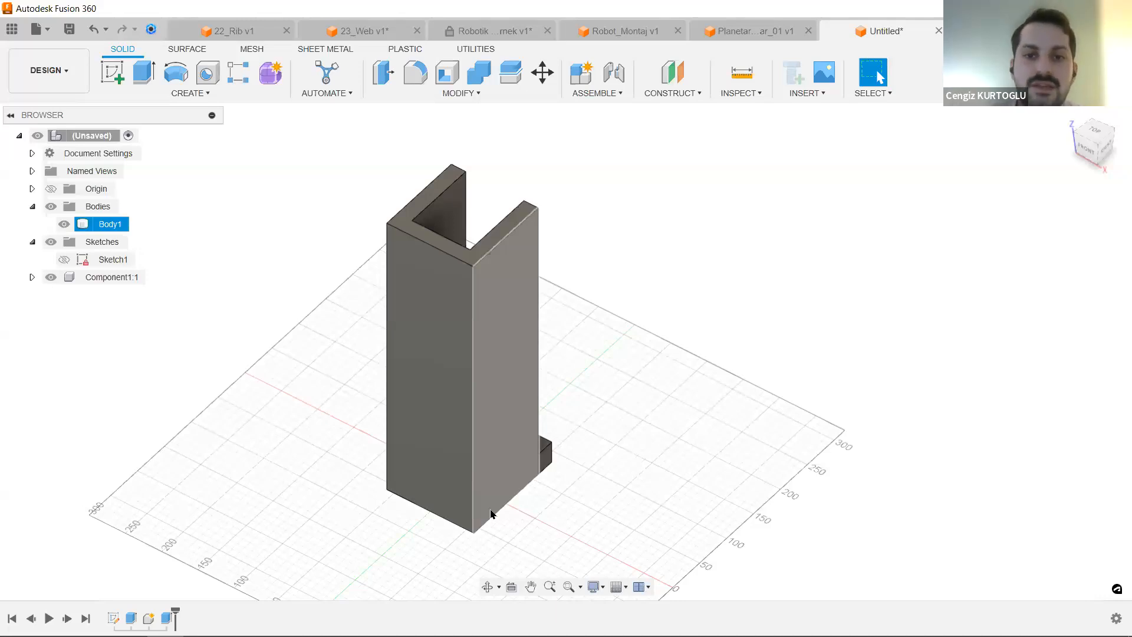
left_click(642, 349)
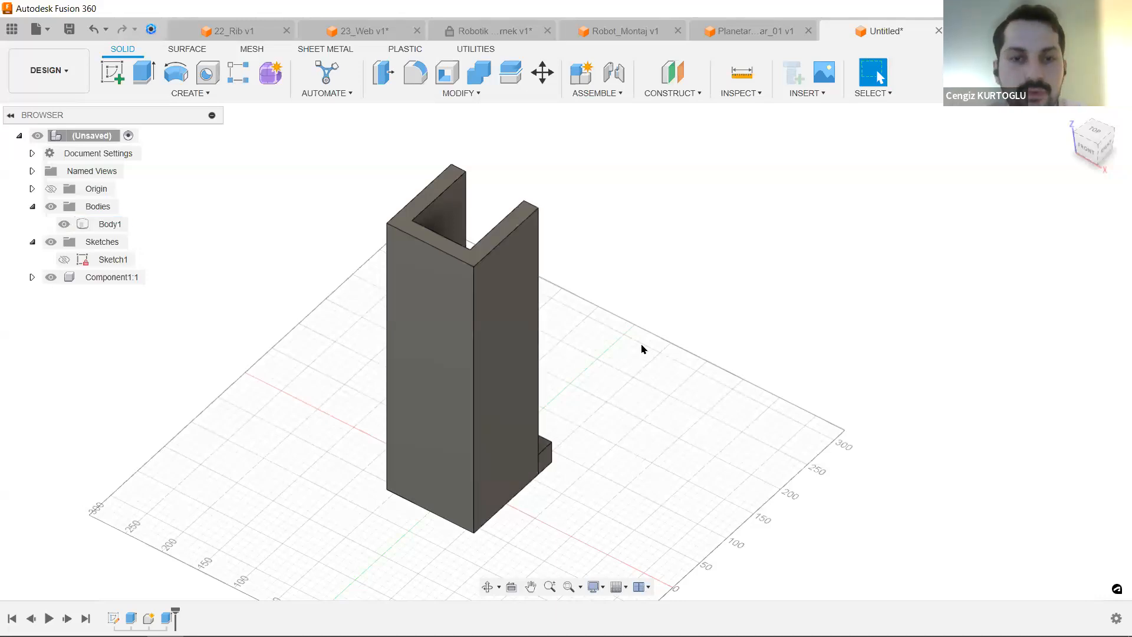
Start a Move/Copy of the U-shaped body and set its pivot at the midpoint of the front face's bottom edge.
left_click(473, 93)
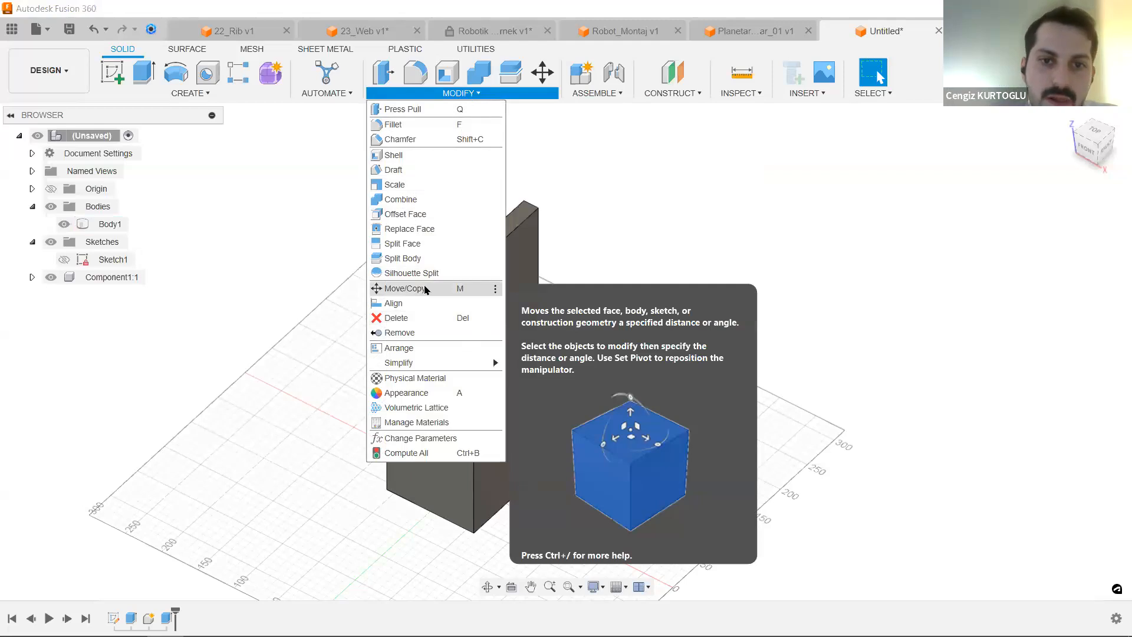
left_click(426, 289)
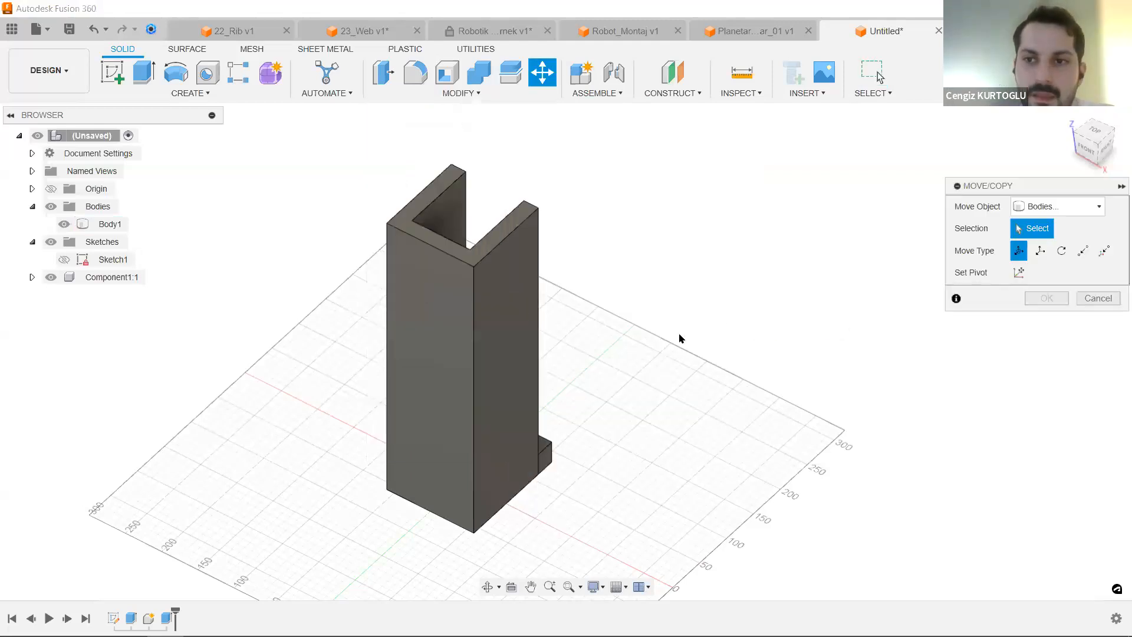
left_click(472, 322)
left_click(447, 319)
left_click(448, 322)
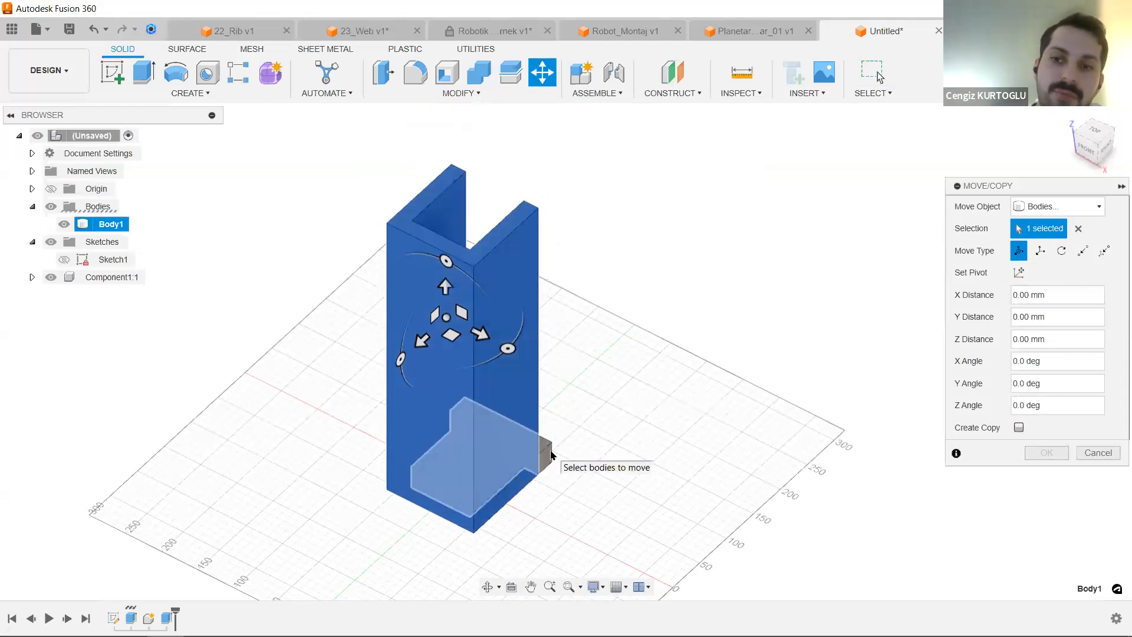
left_click(1024, 272)
left_click(424, 510)
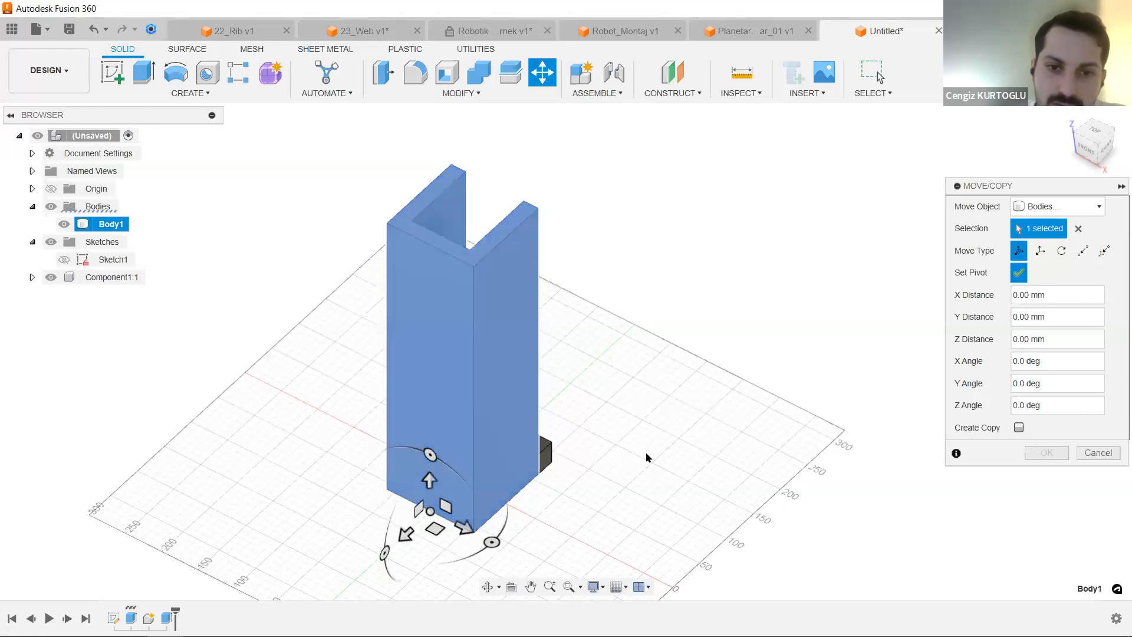
scroll(681, 376, "down", 3)
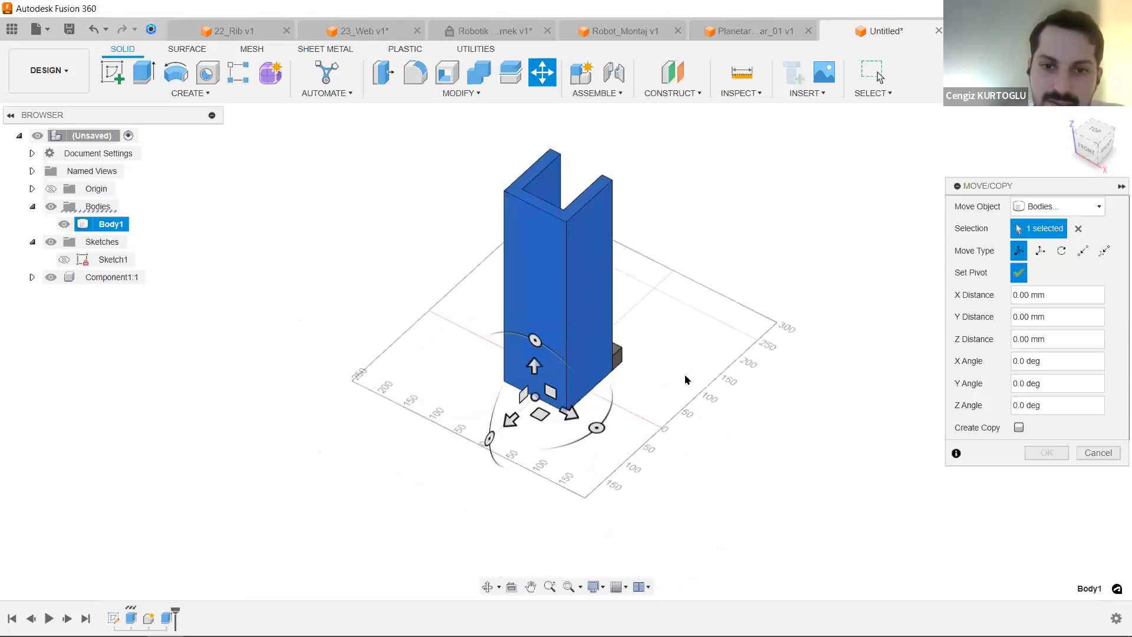
left_click(1021, 274)
Rotate the U-shaped body 90° about the X axis so it lies flat, and complete the move.
left_click_drag(489, 435, 530, 499)
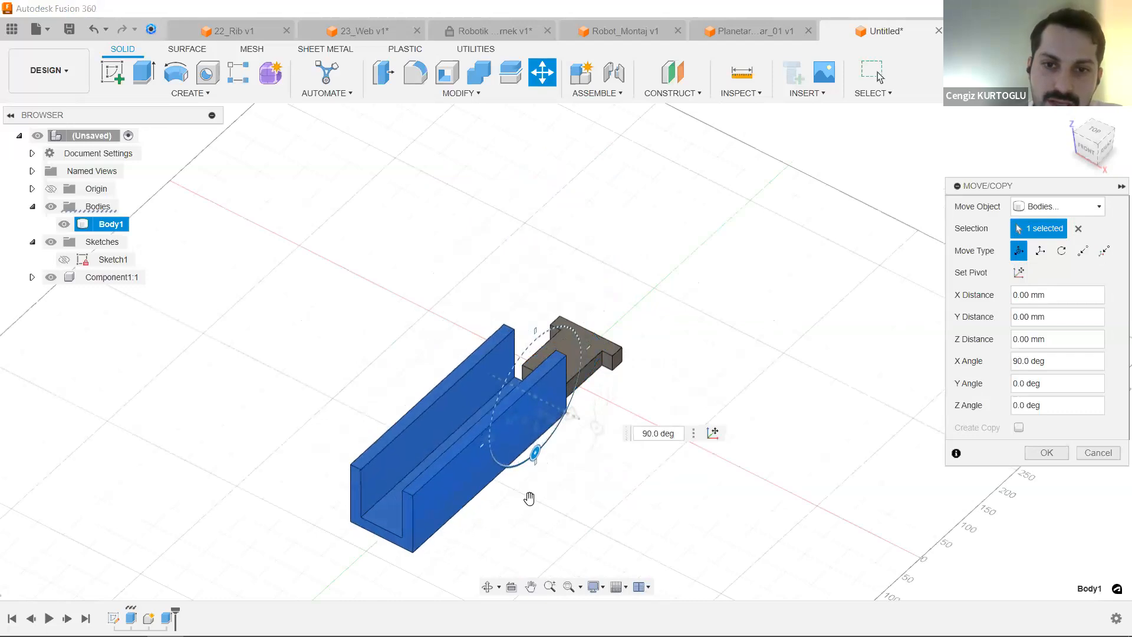
scroll(509, 386, "up", 4)
scroll(542, 290, "down", 4)
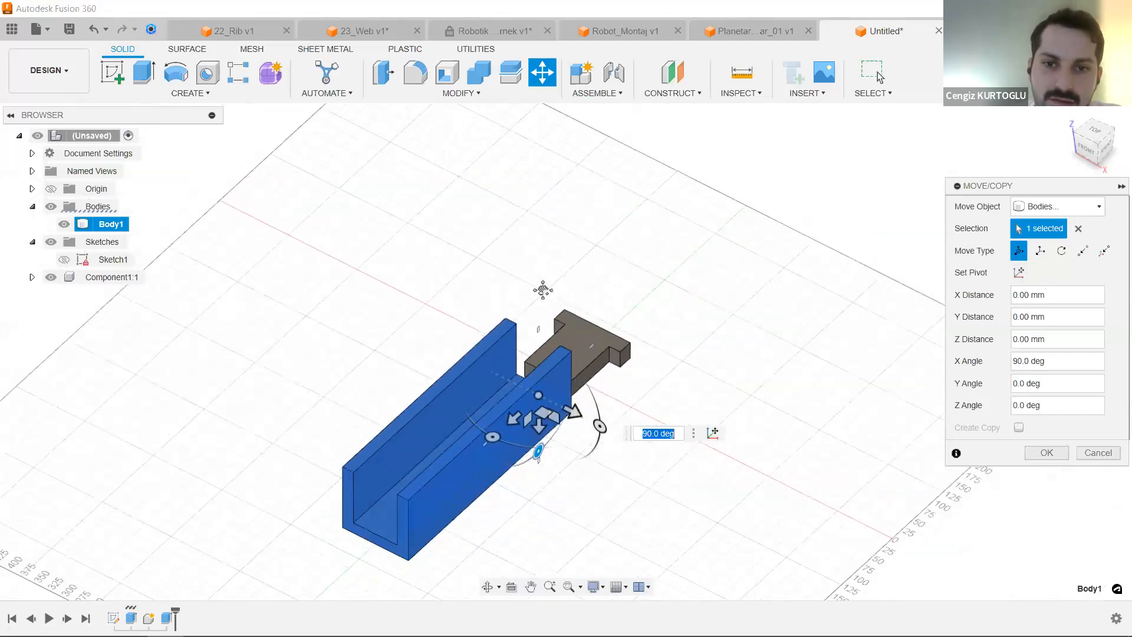
scroll(614, 271, "down", 1)
scroll(720, 310, "up", 2)
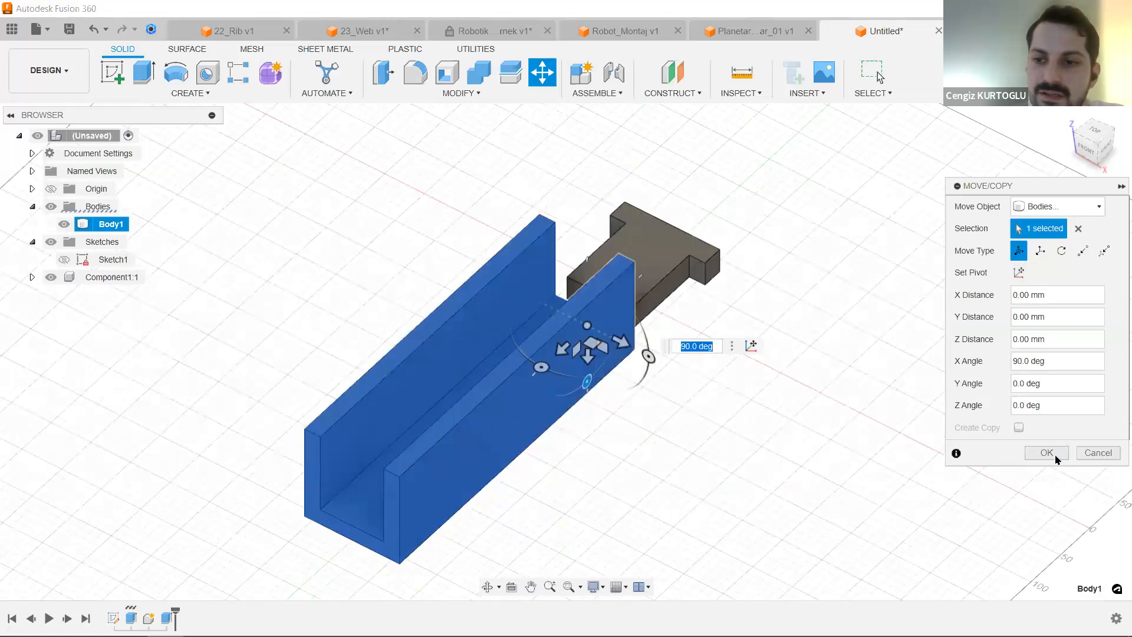
left_click(1056, 457)
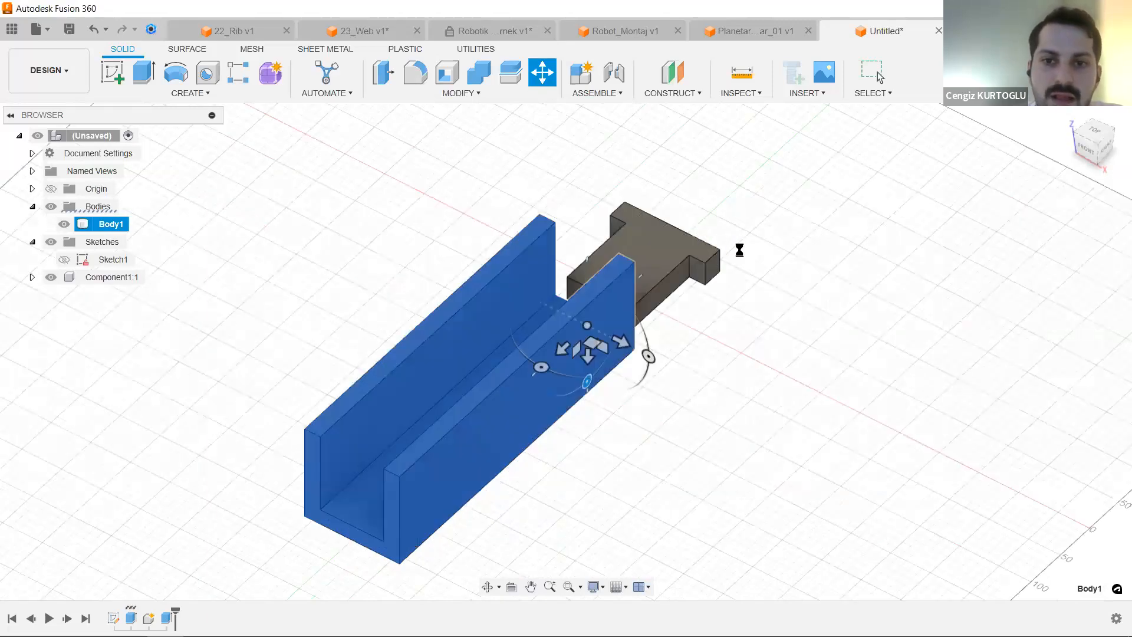
Start another Move/Copy with Components as the object type and select the T-shaped base component.
middle_click_drag(701, 183, 543, 311, "shift")
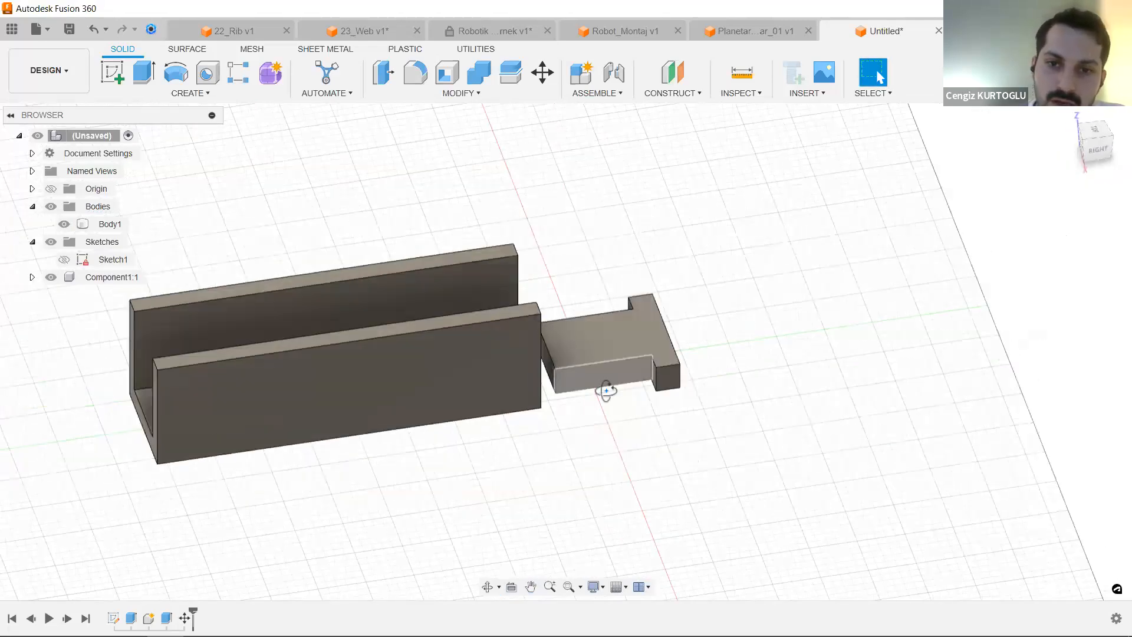
scroll(643, 392, "up", 5)
scroll(678, 392, "down", 5)
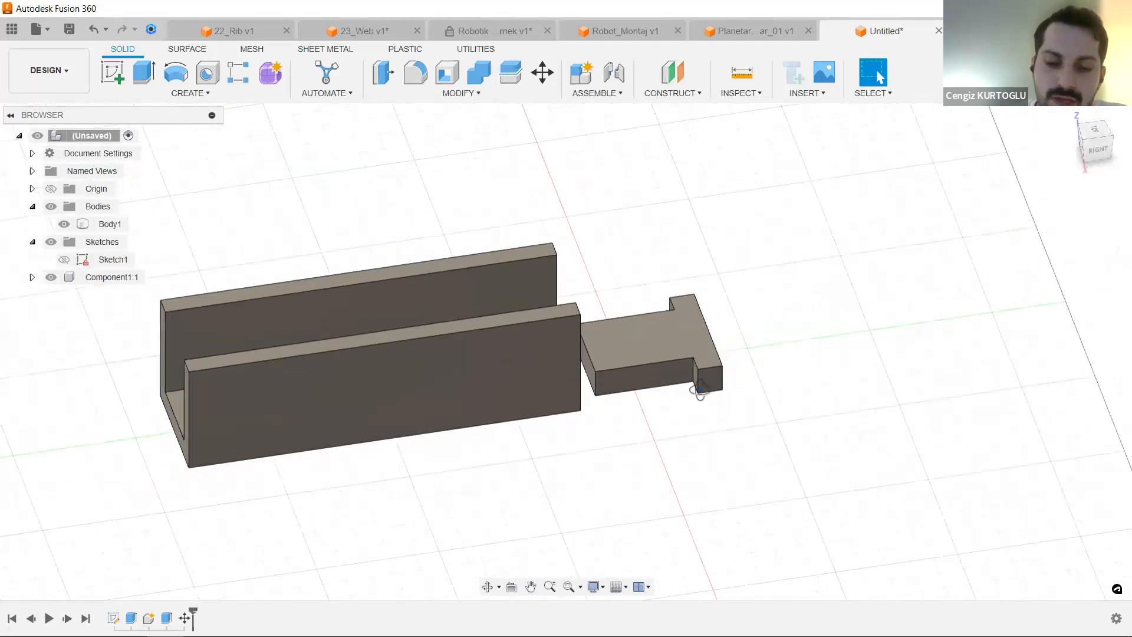
key("m")
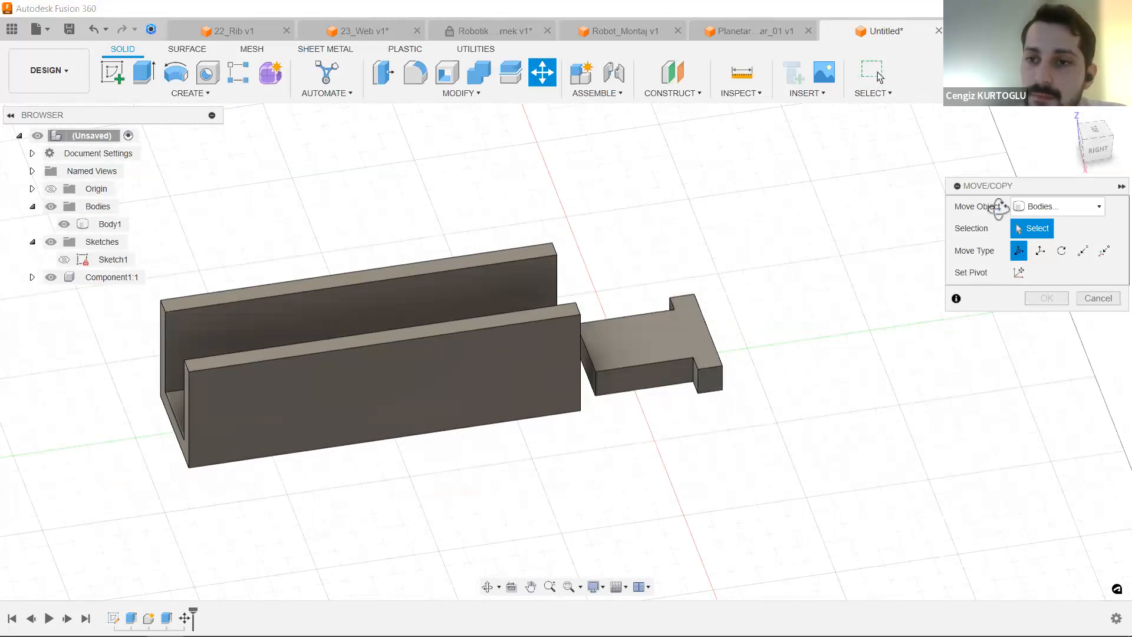
left_click(1033, 204)
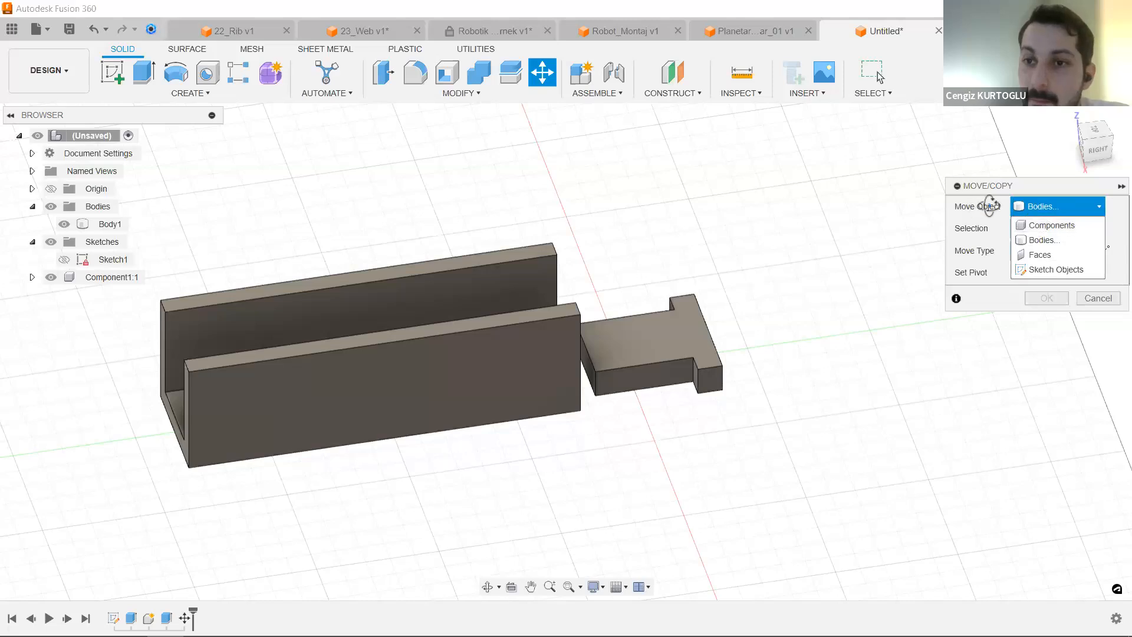
left_click(1056, 225)
left_click(679, 339)
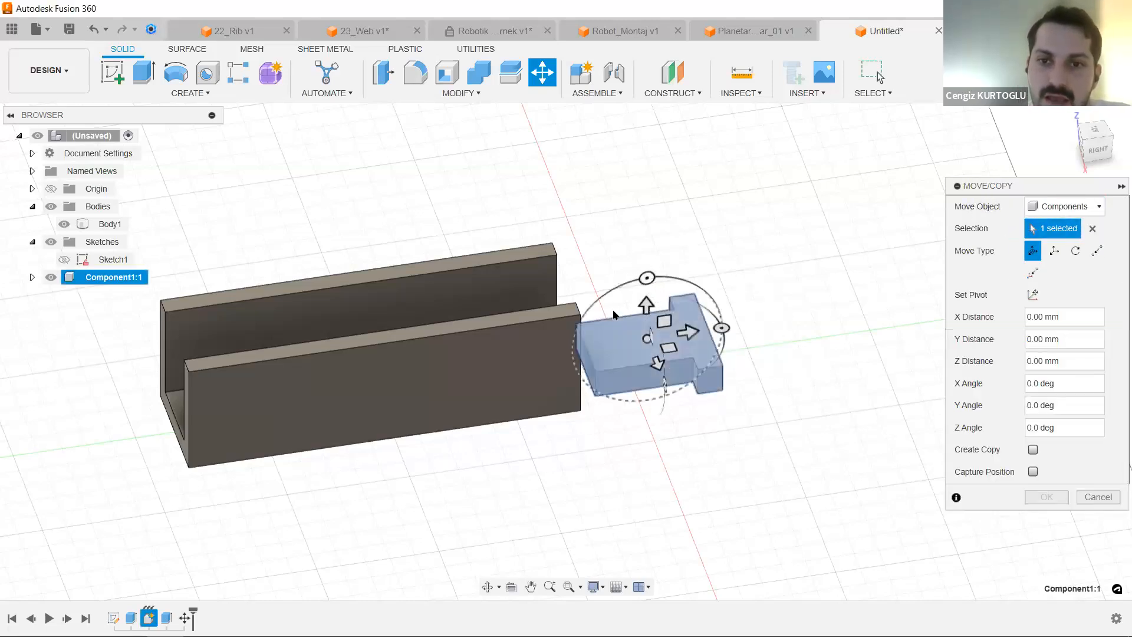
Set the move pivot at the midpoint of the T-shaped component's upper edge on the narrow end.
scroll(666, 312, "up", 5)
middle_click_drag(779, 289, 992, 343)
left_click(1033, 294)
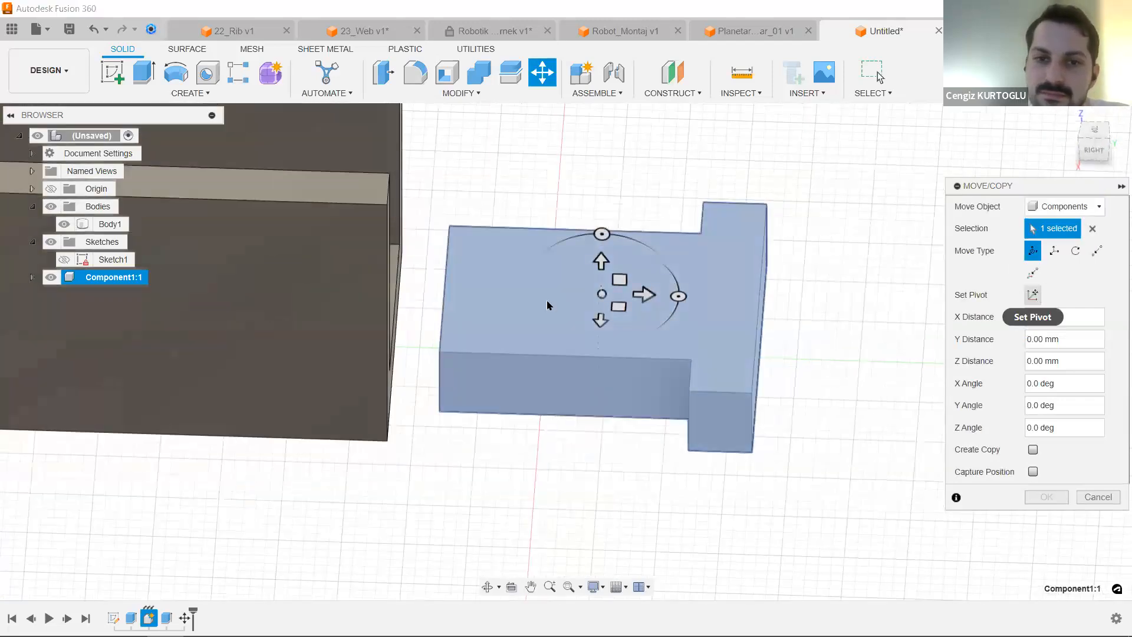
left_click(444, 293)
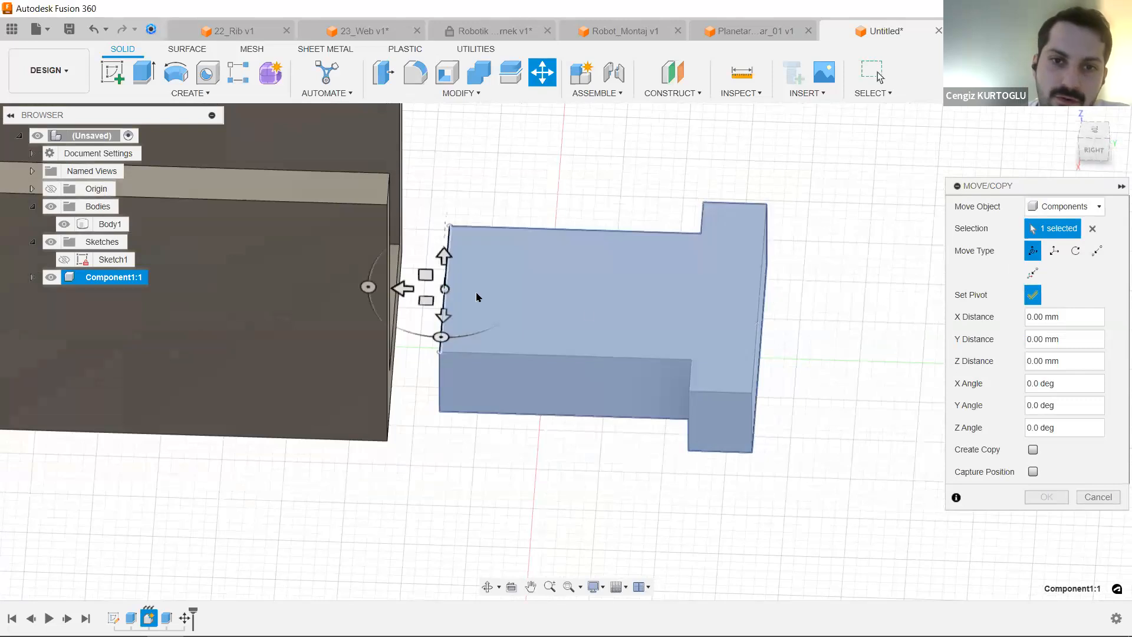
left_click(1036, 296)
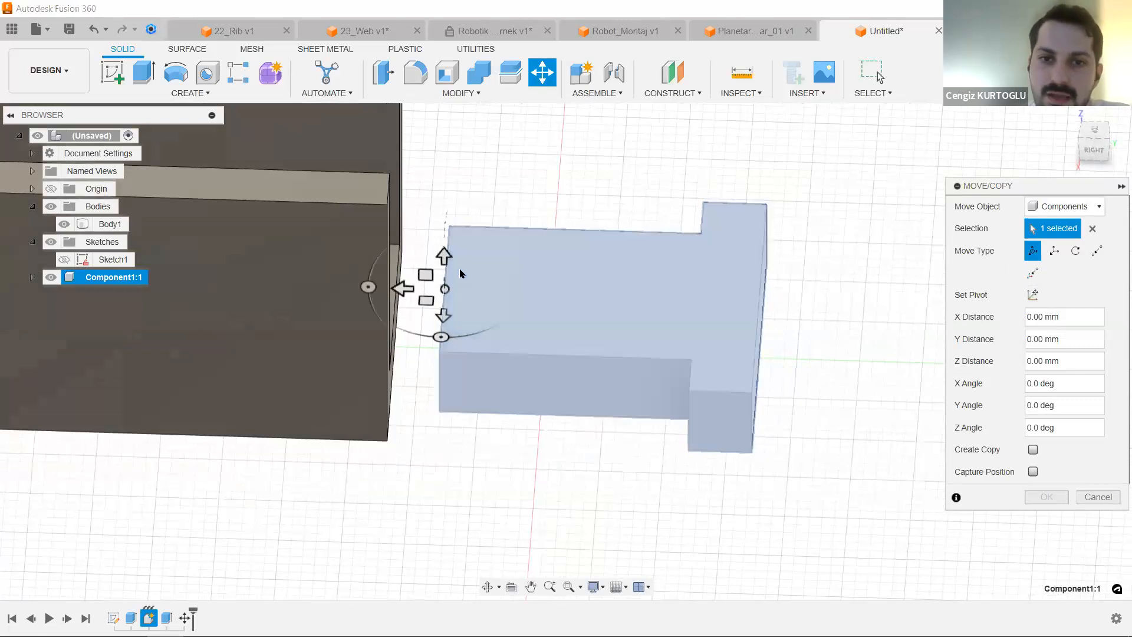
Rotate the T-shaped component 90° about the X axis so it stands upright, complete the move, and clear the selection.
left_click_drag(366, 284, 442, 368)
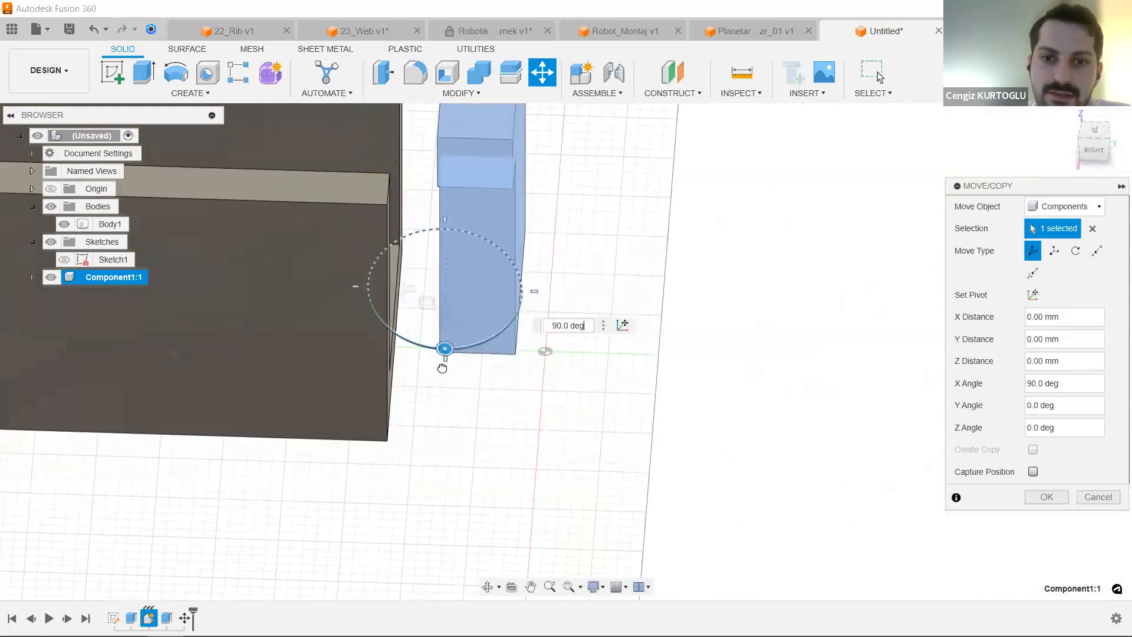
left_click(1047, 497)
scroll(799, 424, "down", 5)
mouse_move(799, 425)
middle_mouse_down("shift")
mouse_move(896, 413)
mouse_move(787, 420)
middle_mouse_up("shift")
scroll(680, 364, "down", 2)
middle_click_drag(679, 364, 706, 324)
scroll(705, 324, "up", 5)
middle_click_drag(824, 275, 841, 276)
scroll(840, 276, "up", 1)
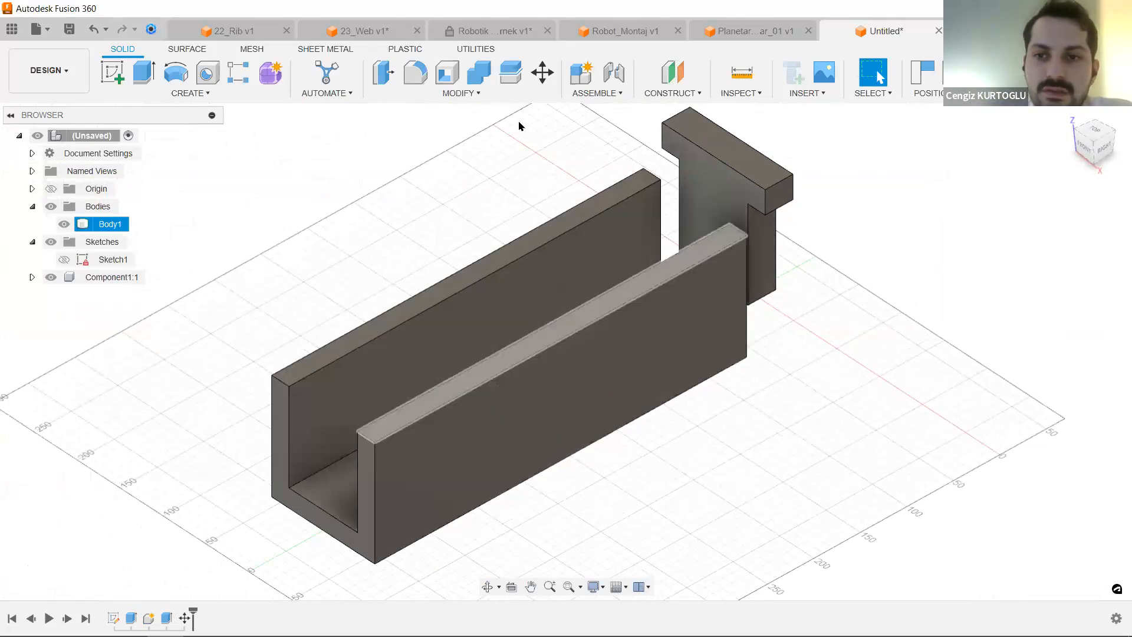
left_click(945, 216)
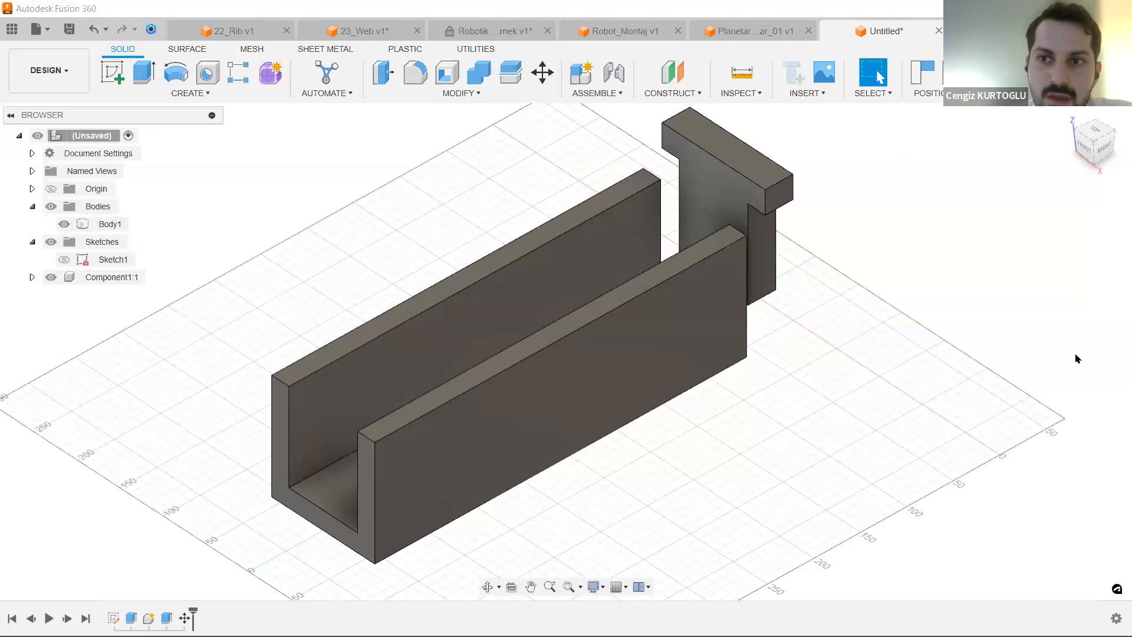
Switch to the PowerPoint slide show to view the assembled channel and T-shaped part, and return to Fusion 360.
mouse_move(1068, 636)
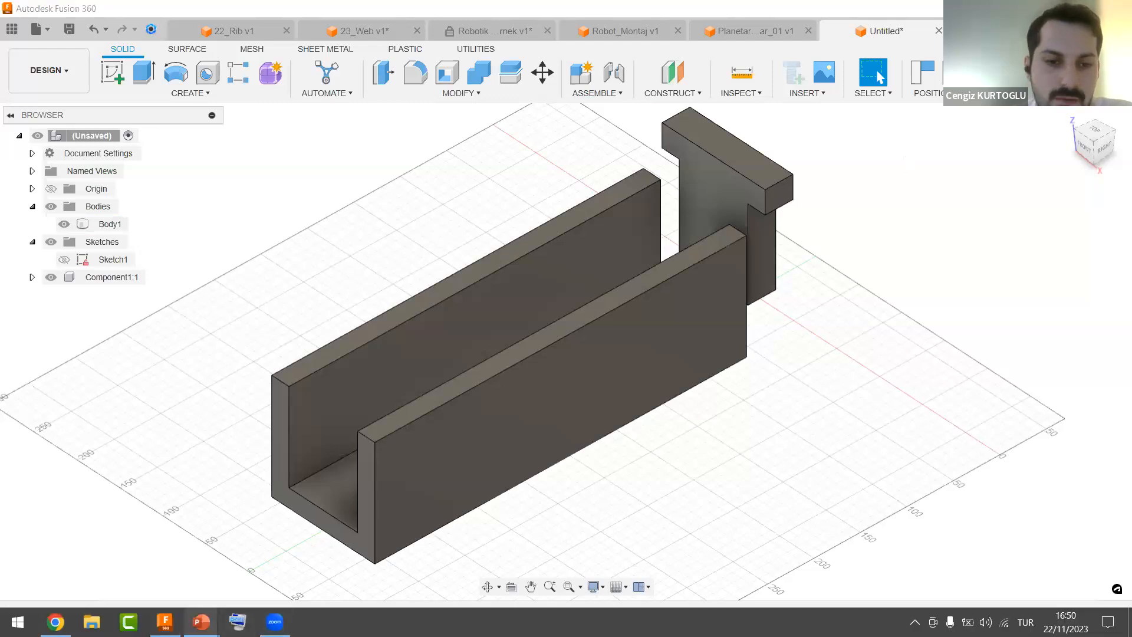
mouse_move(201, 622)
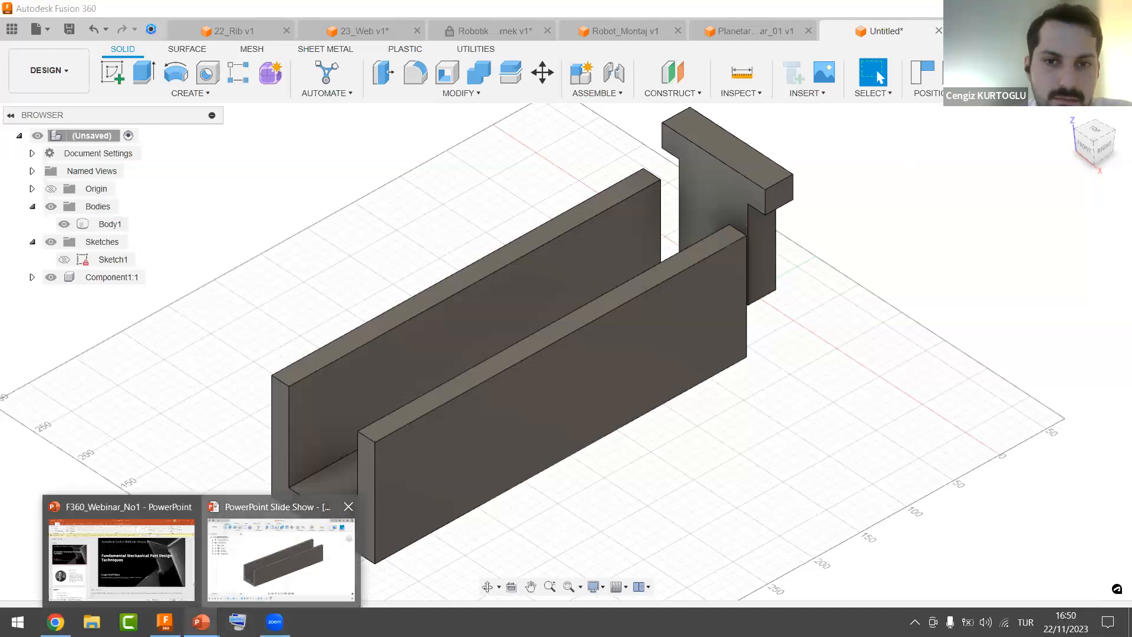
left_click(281, 573)
left_click(711, 339)
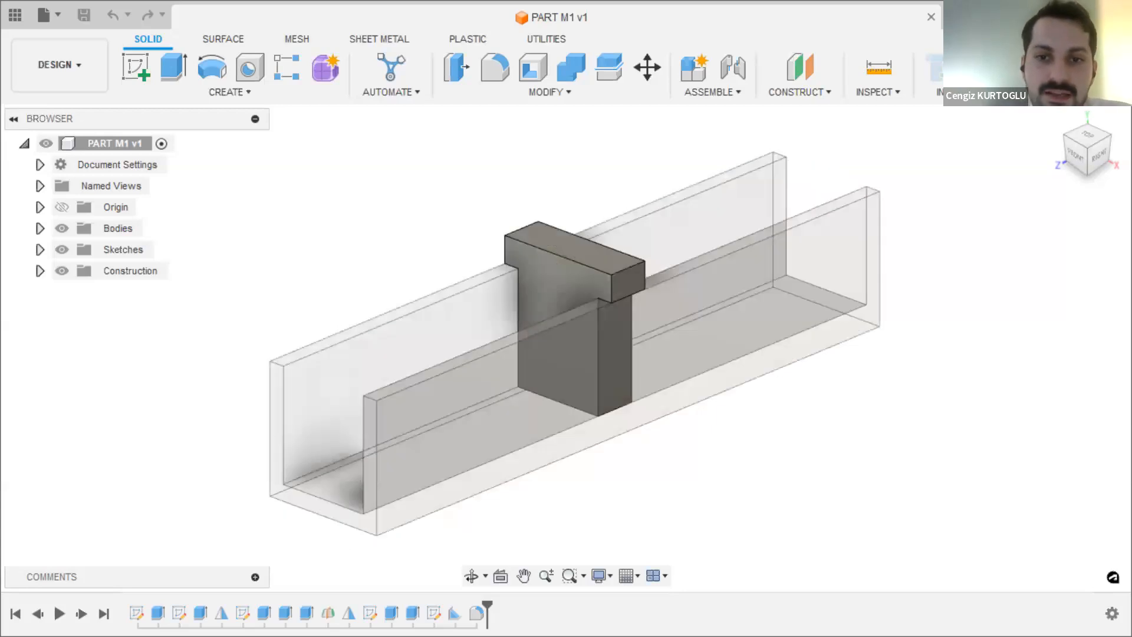
key("alt+Tab")
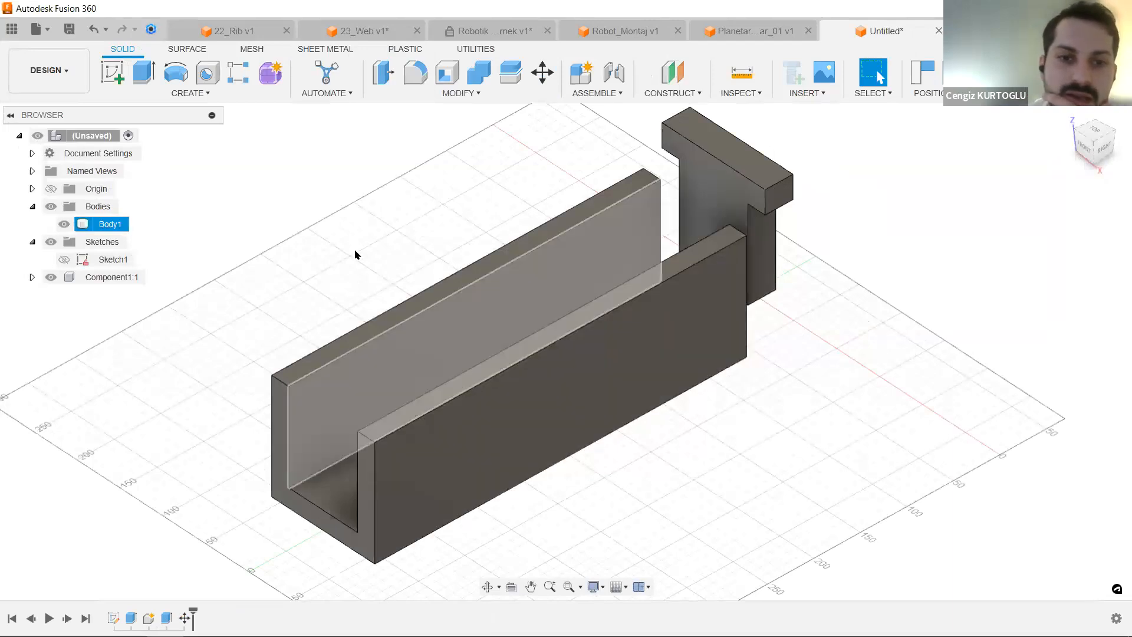
Pull the T-shaped component freely away from the end of the U-shaped body.
middle_click_drag(604, 364, 655, 334)
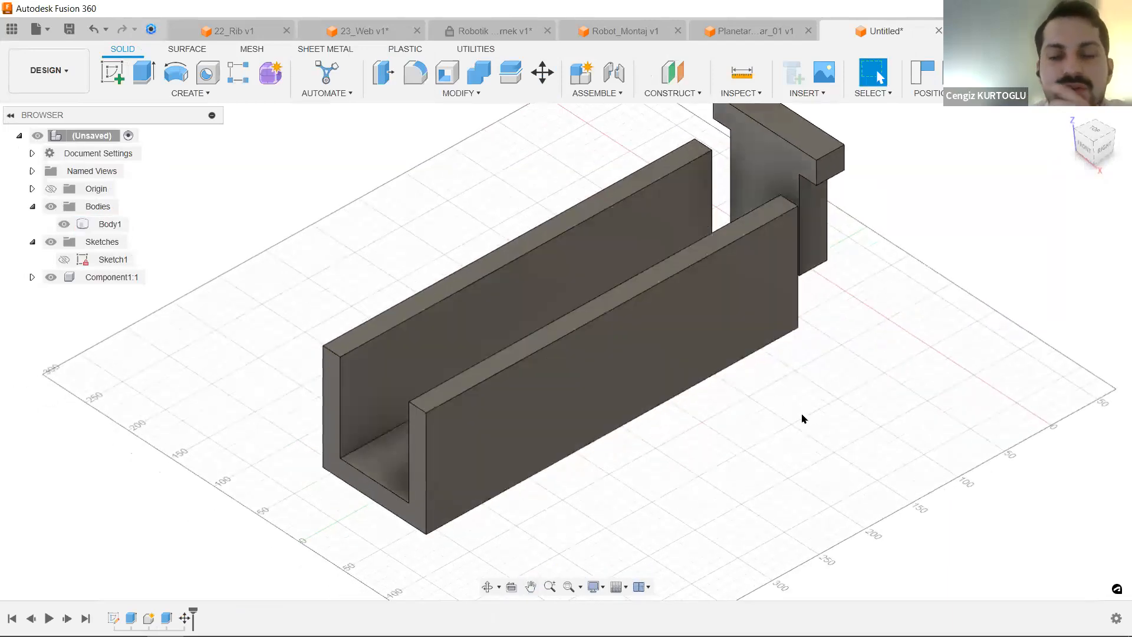
scroll(753, 417, "down", 2)
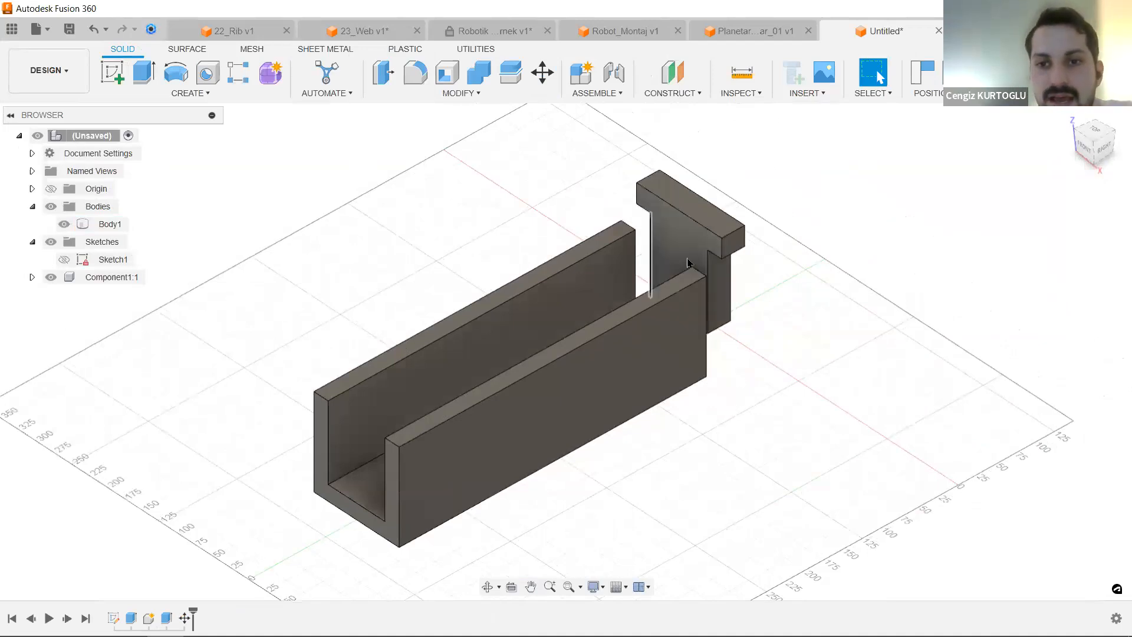
left_click_drag(678, 253, 761, 227)
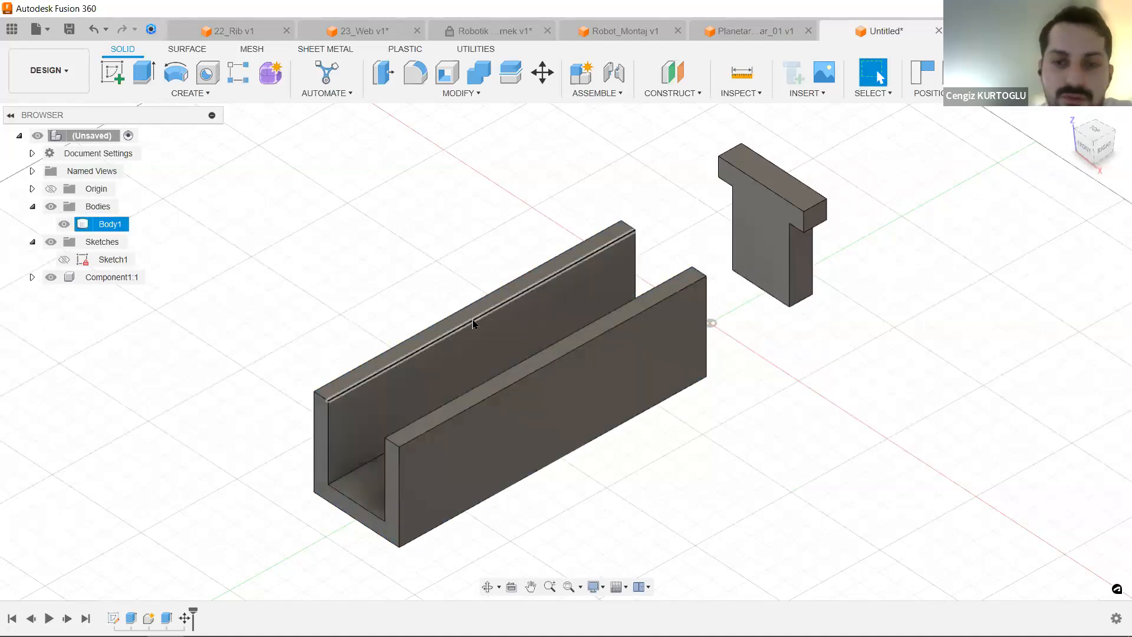
middle_click_drag(754, 394, 802, 413)
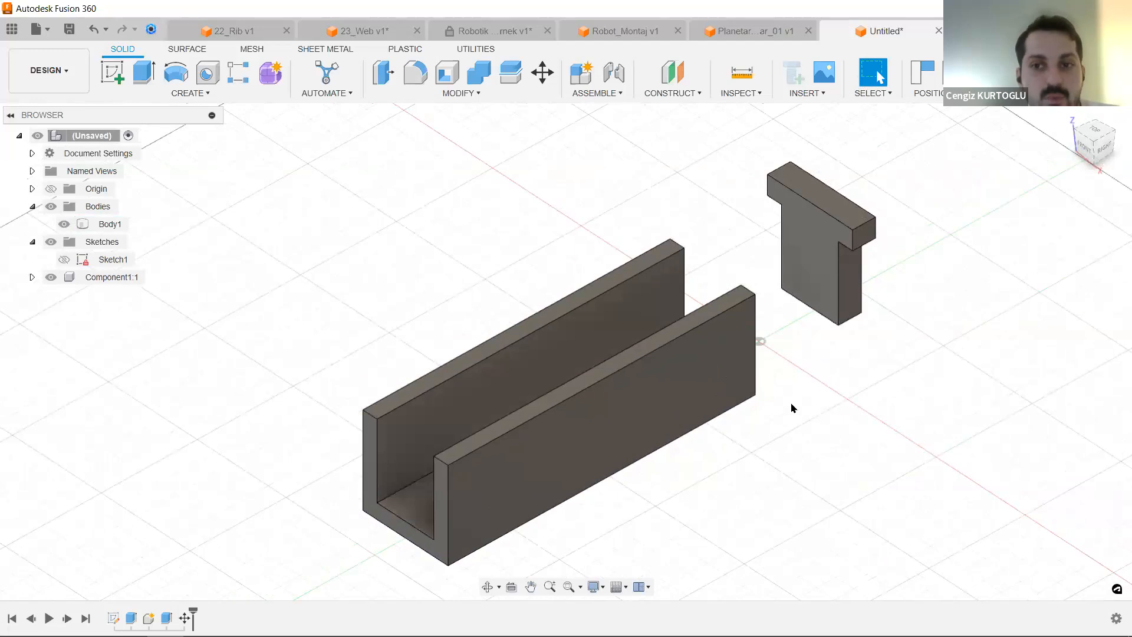
Start a Joint and snap Component 1 to the midpoint of the T-shaped component's bottom side edge.
left_click(609, 73)
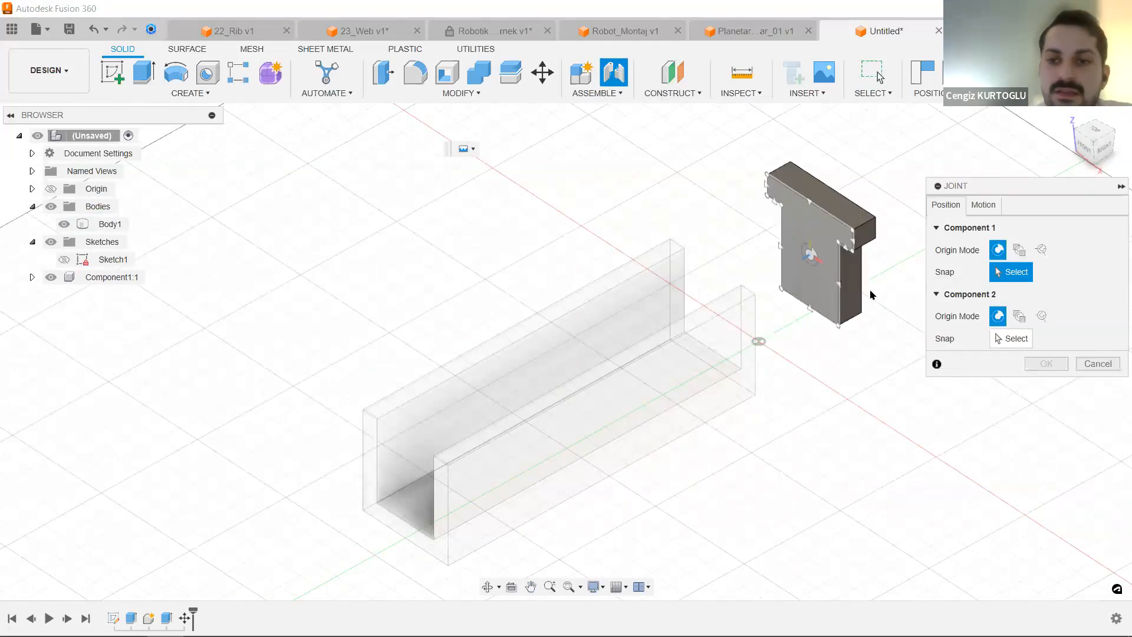
middle_click_drag(790, 323, 717, 334)
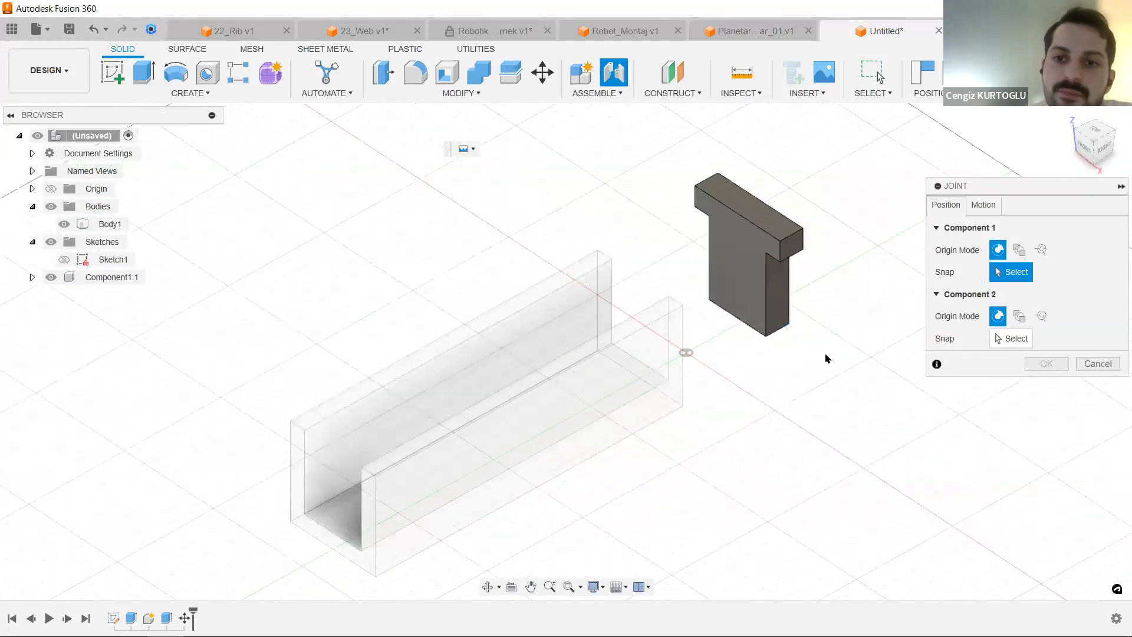
scroll(796, 338, "up", 10)
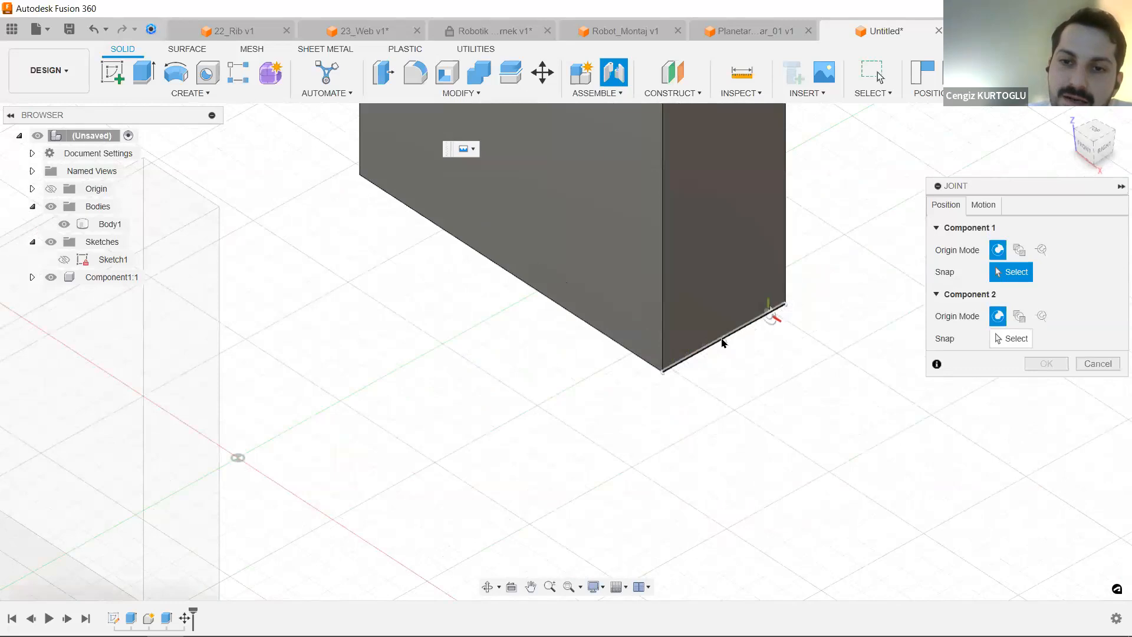
scroll(700, 351, "down", 5)
scroll(649, 357, "down", 6)
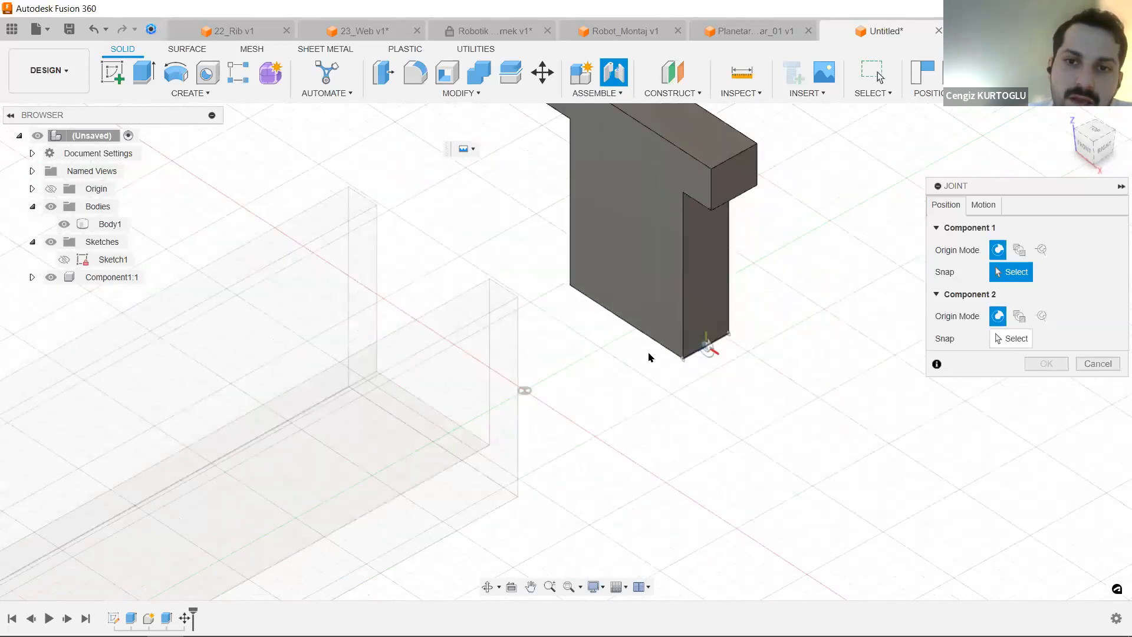
middle_click_drag(763, 349, 616, 381)
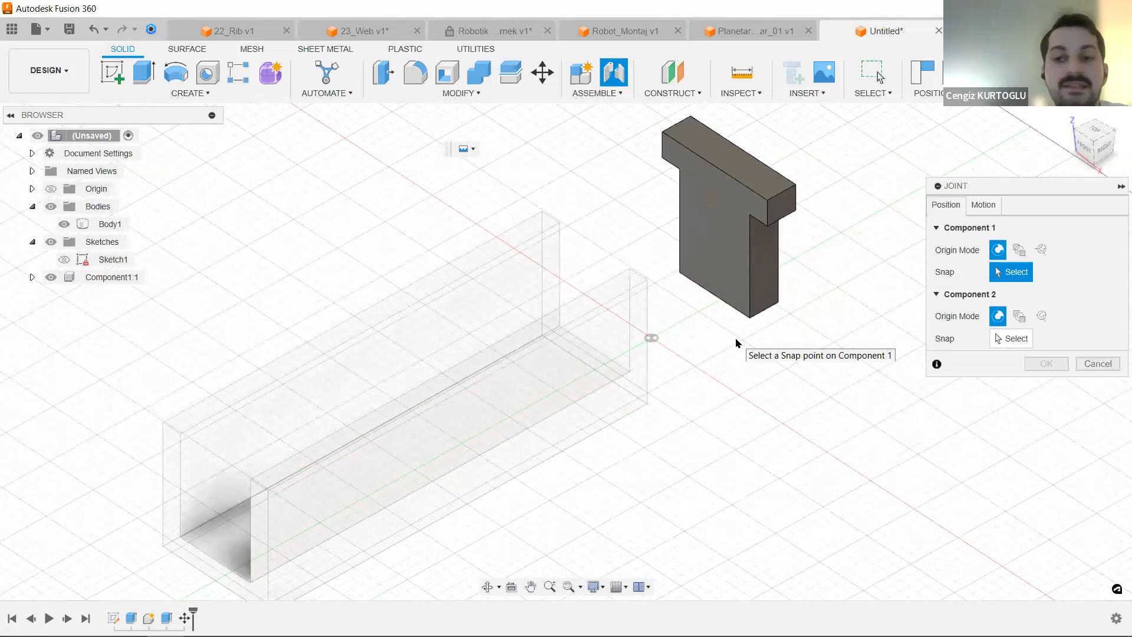
scroll(746, 316, "up", 5)
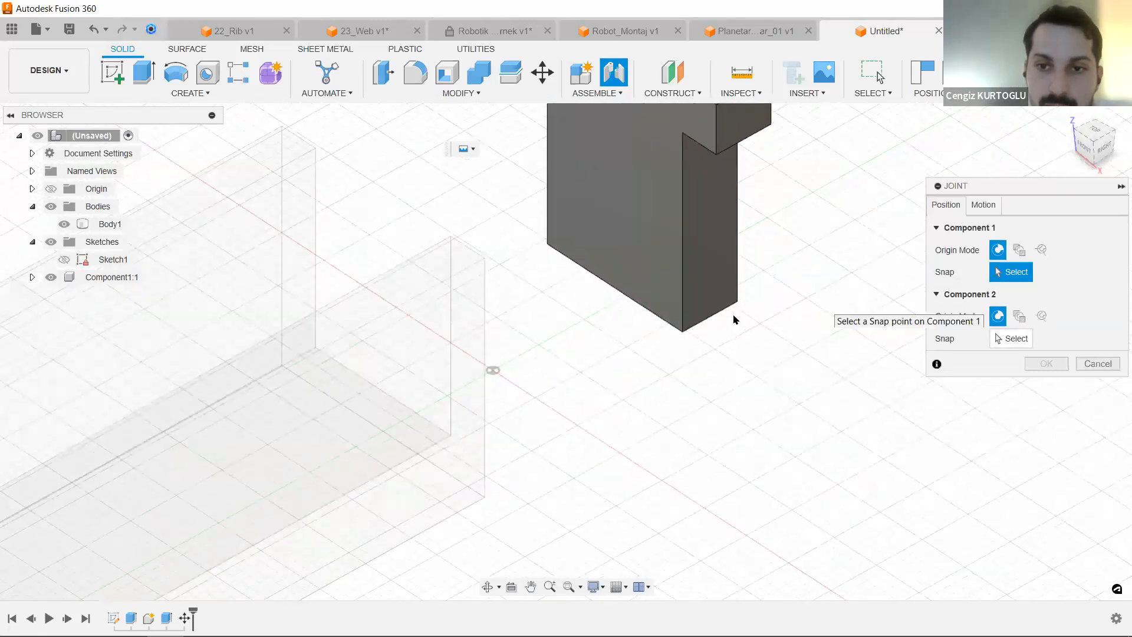
left_click(702, 320)
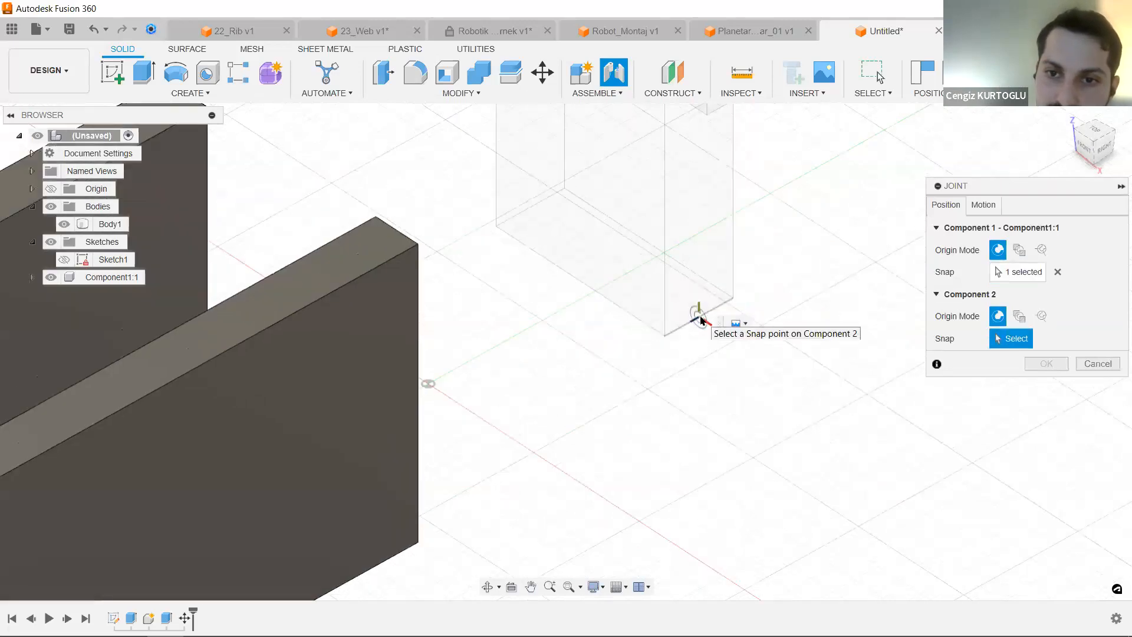
Snap the joint's Component 2 to the midpoint of the long inner bottom edge of the U-shaped body.
middle_click_drag(589, 434, 490, 389, "shift")
scroll(457, 319, "up", 5)
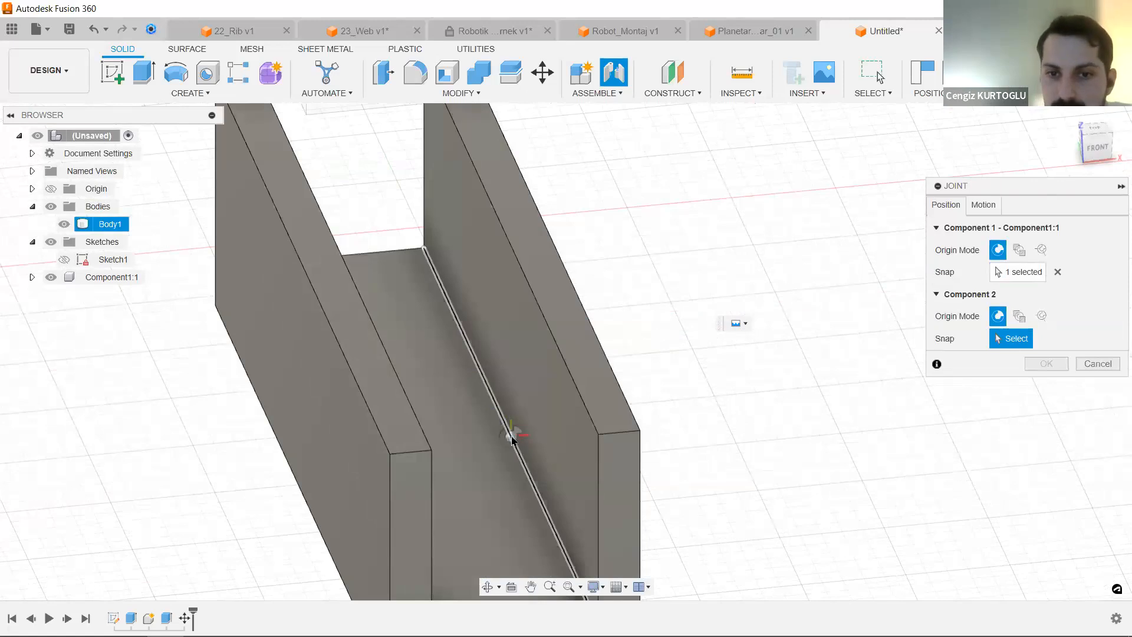
left_click(511, 443)
scroll(531, 433, "down", 5)
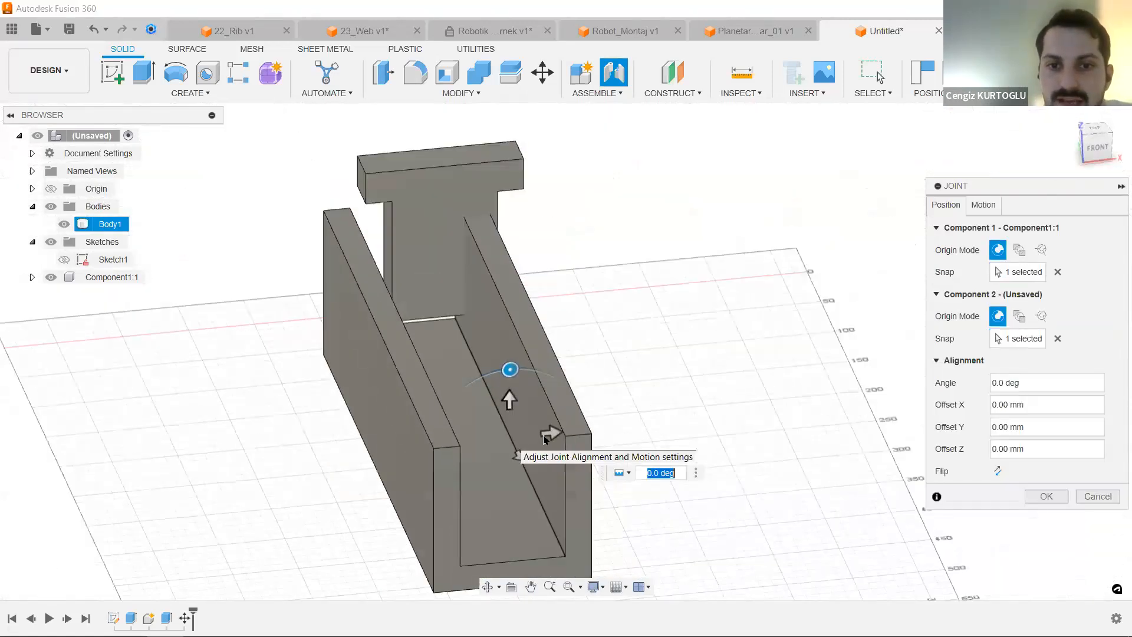
middle_click_drag(614, 346, 569, 287, "shift")
scroll(559, 321, "up", 3)
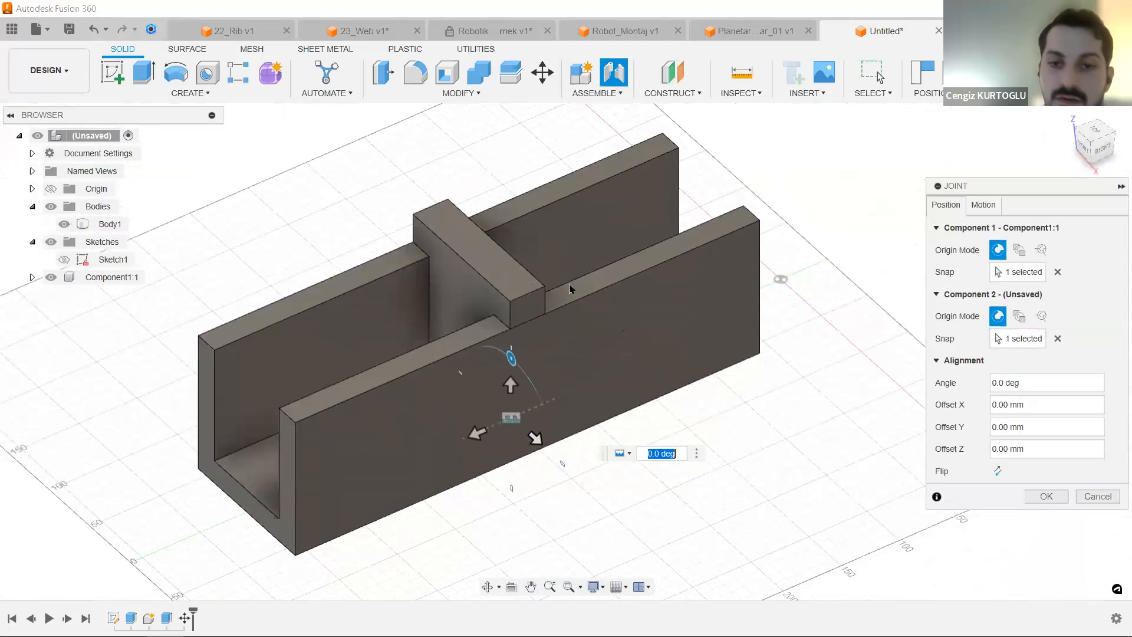
Set the joint motion to Slider along the Z axis, preview the motion, and create the joint.
left_click(984, 206)
left_click(1056, 228)
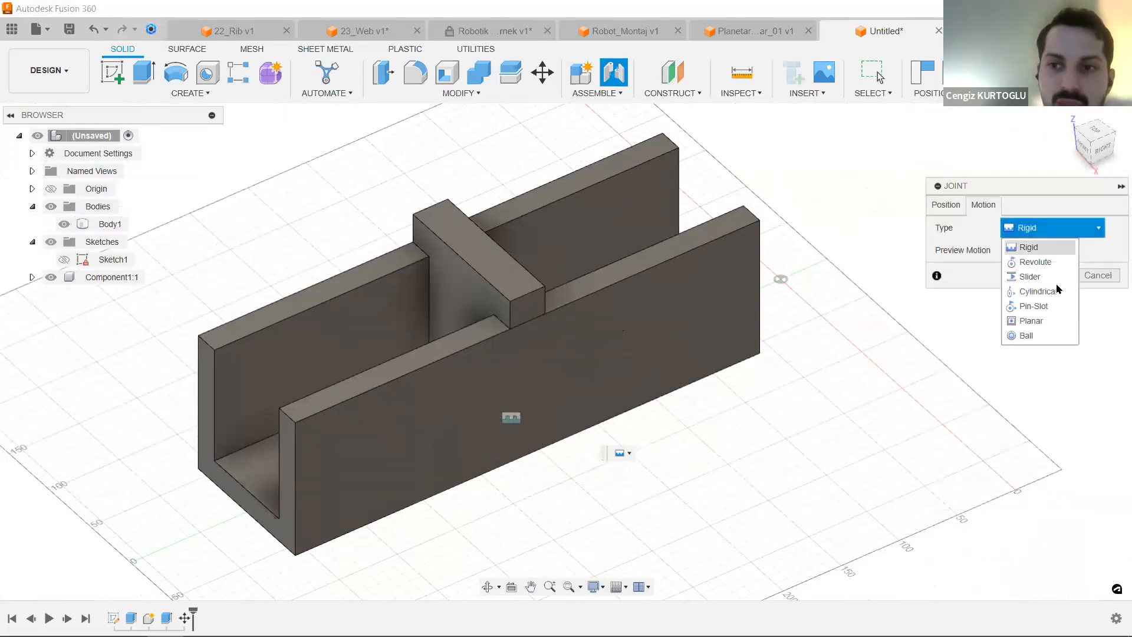
left_click(1031, 277)
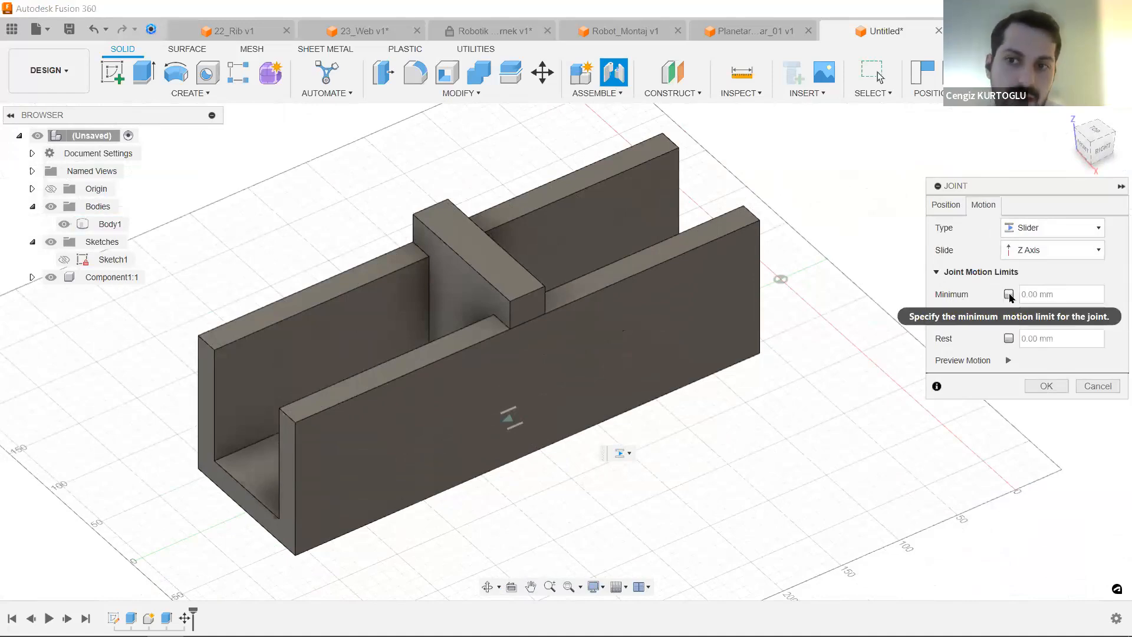
left_click(1009, 361)
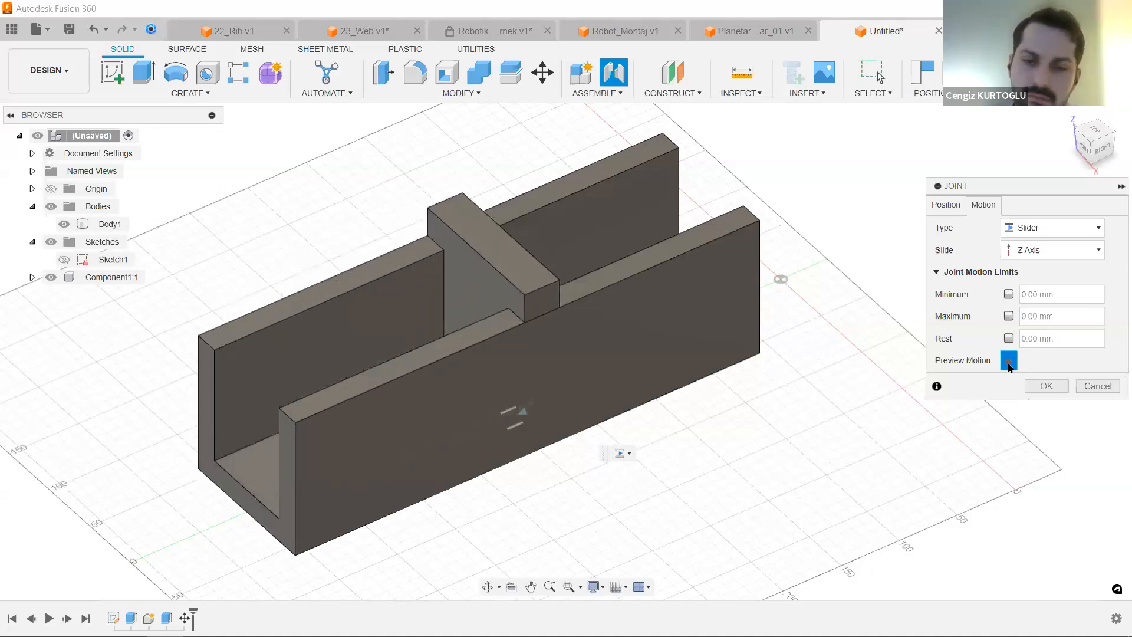
left_click(1046, 386)
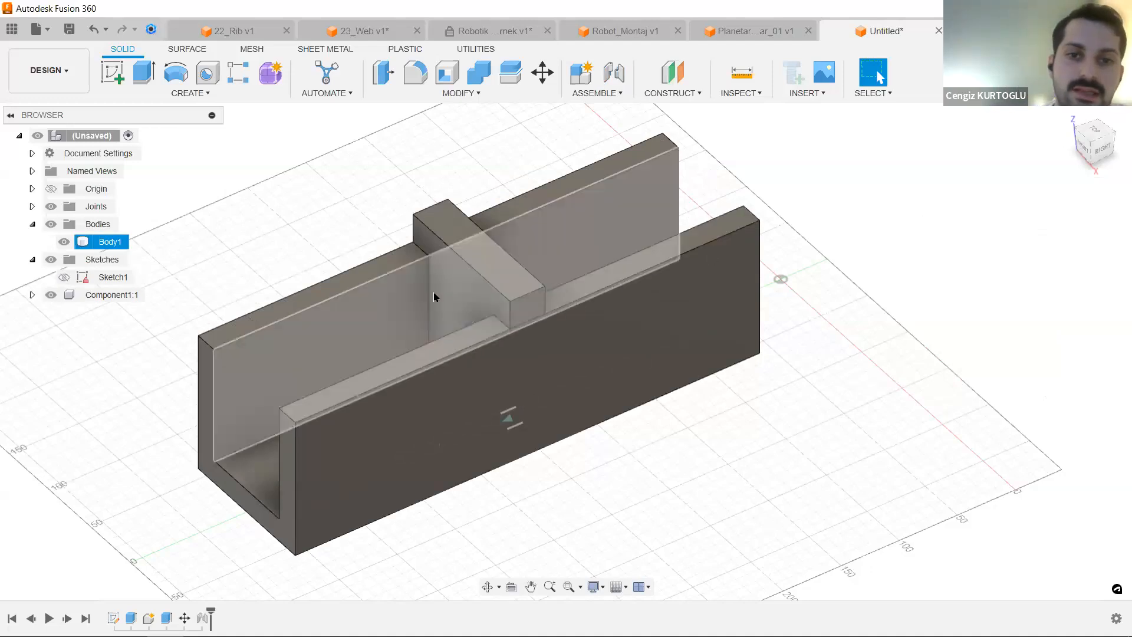
Slide the T-shaped component along the channel a short way towards the end nearest the origin.
left_click_drag(480, 291, 630, 328)
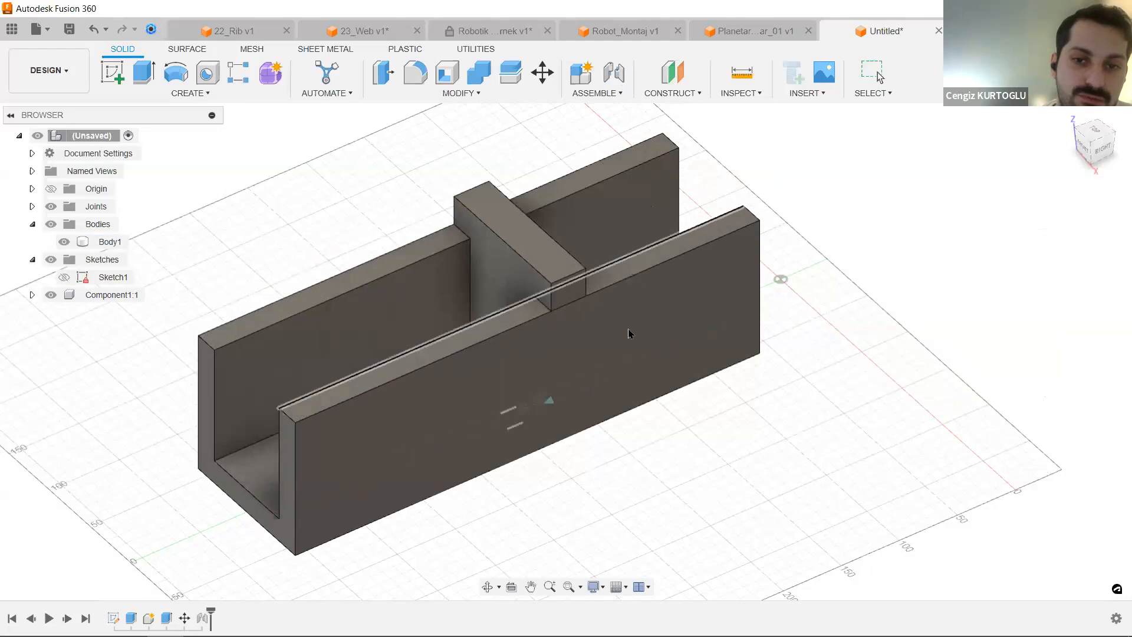
middle_click_drag(928, 250, 843, 410, "shift")
middle_click_drag(921, 342, 902, 378, "shift")
middle_click_drag(903, 378, 773, 394)
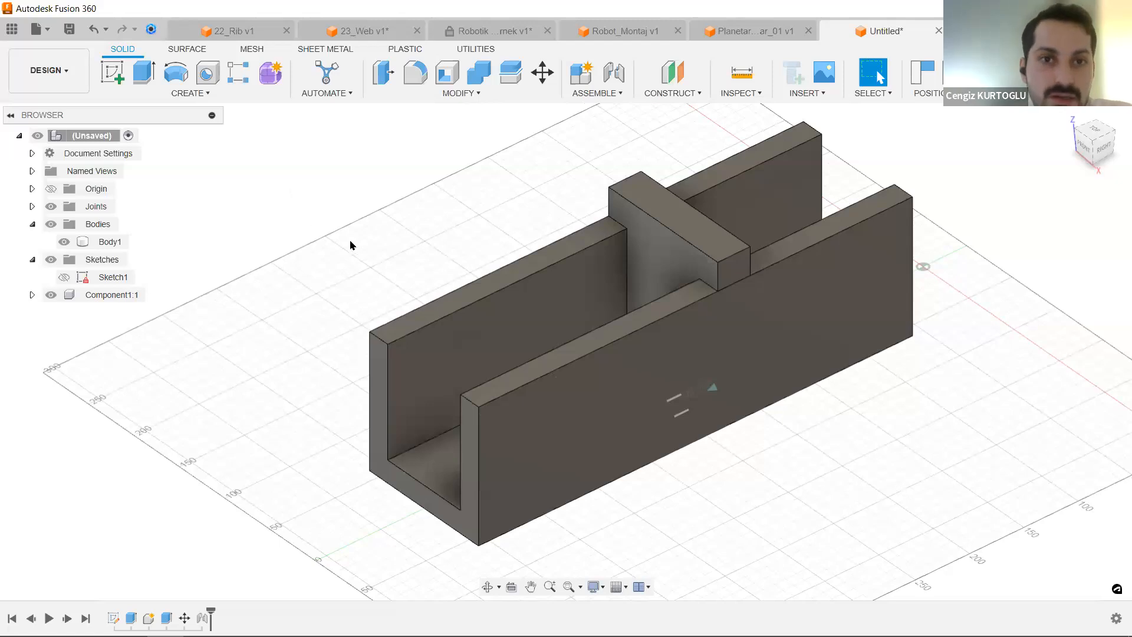
Start a Box and capture the T-shaped component's current position along the channel.
left_click(194, 94)
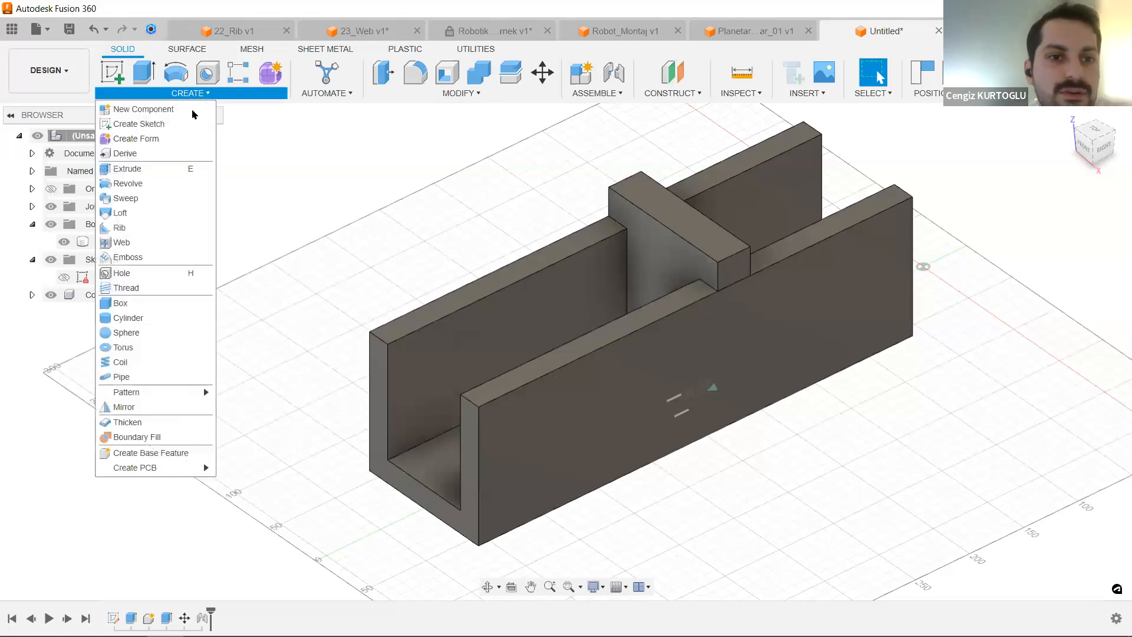
left_click(138, 303)
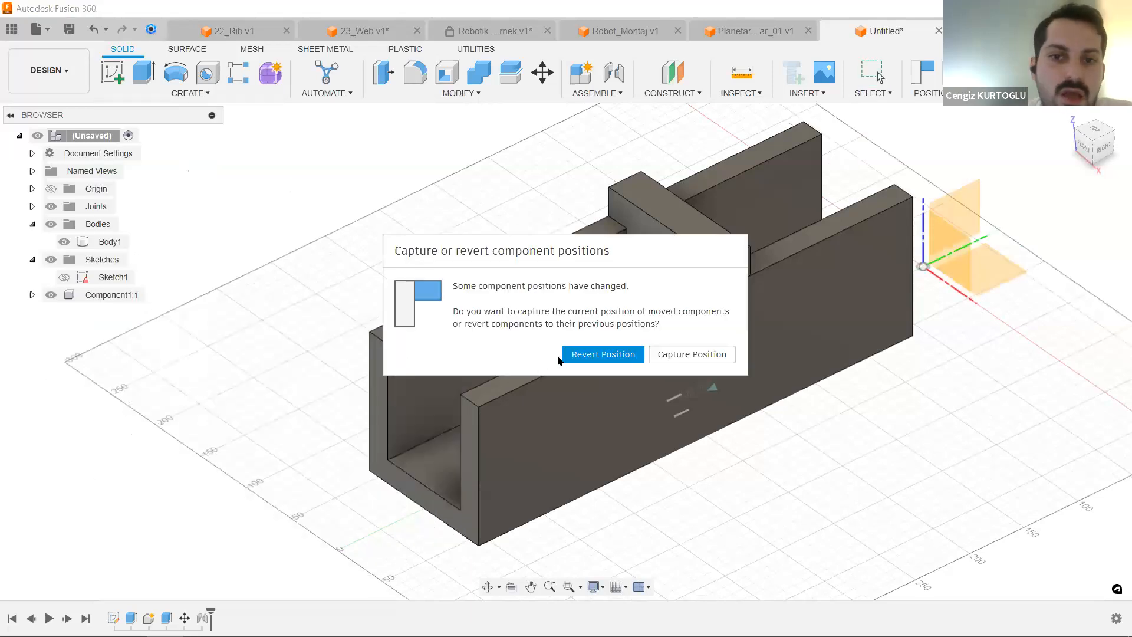
left_click_drag(513, 255, 531, 224)
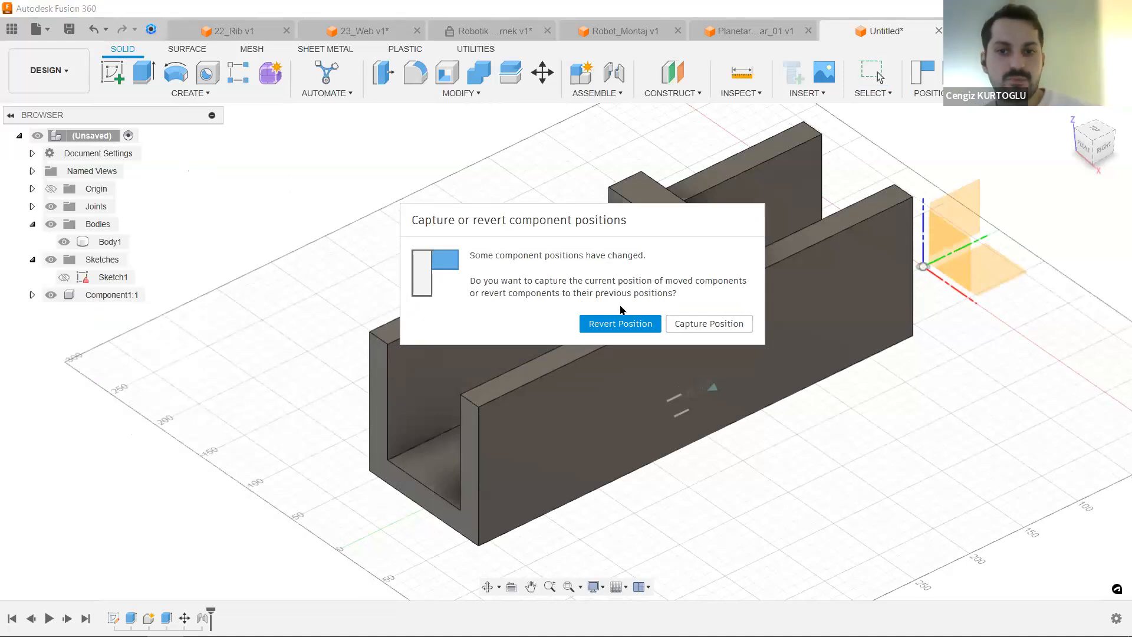
left_click(702, 324)
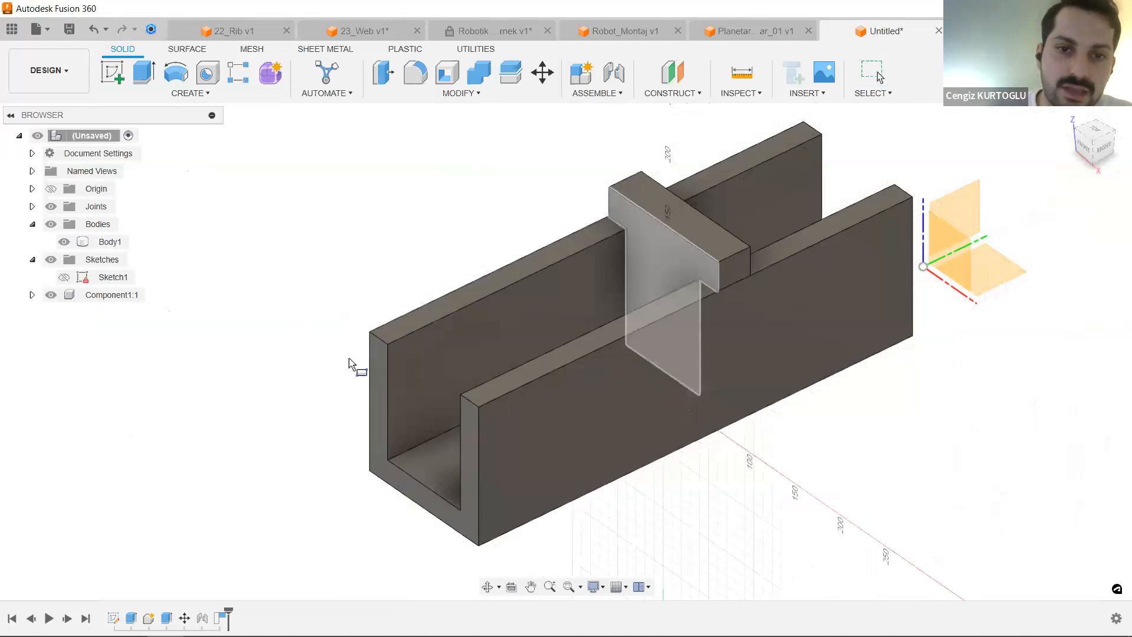
Draw the box's base, about 86 by 31 mm, across the channel opening on the U-shaped body's top face at the end farthest from the origin.
left_click(397, 335)
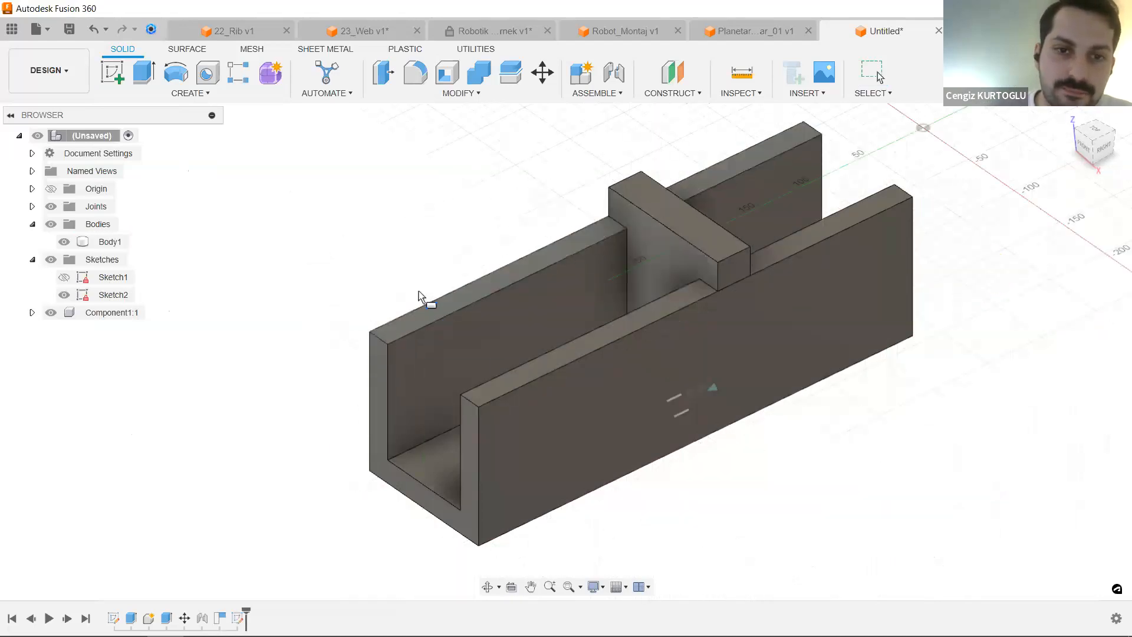
left_click(388, 343)
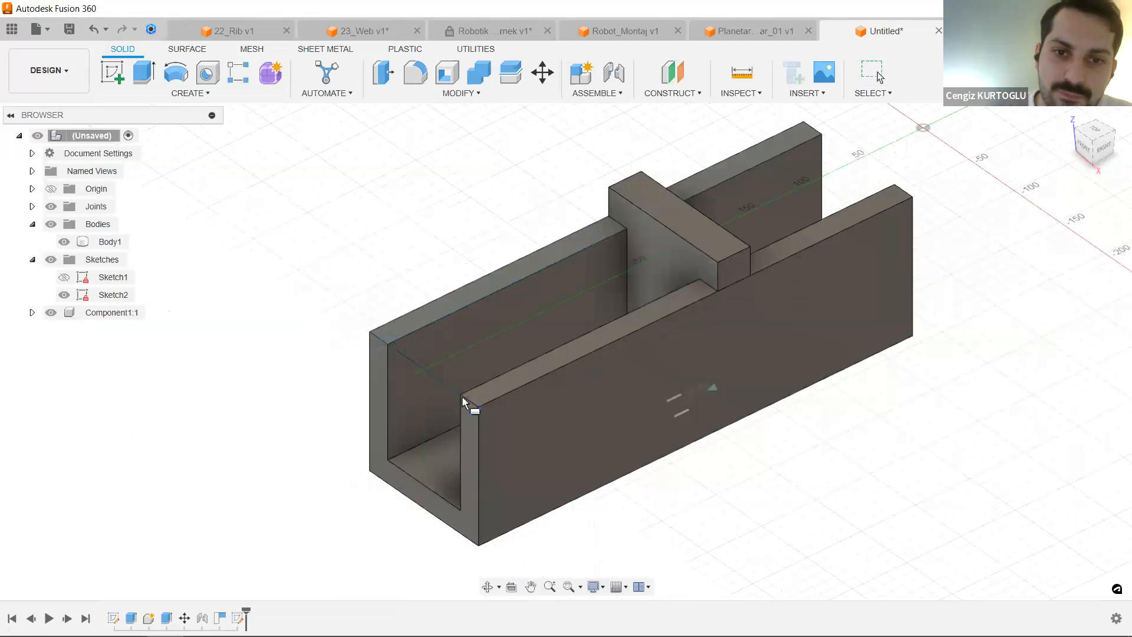
left_click(501, 385)
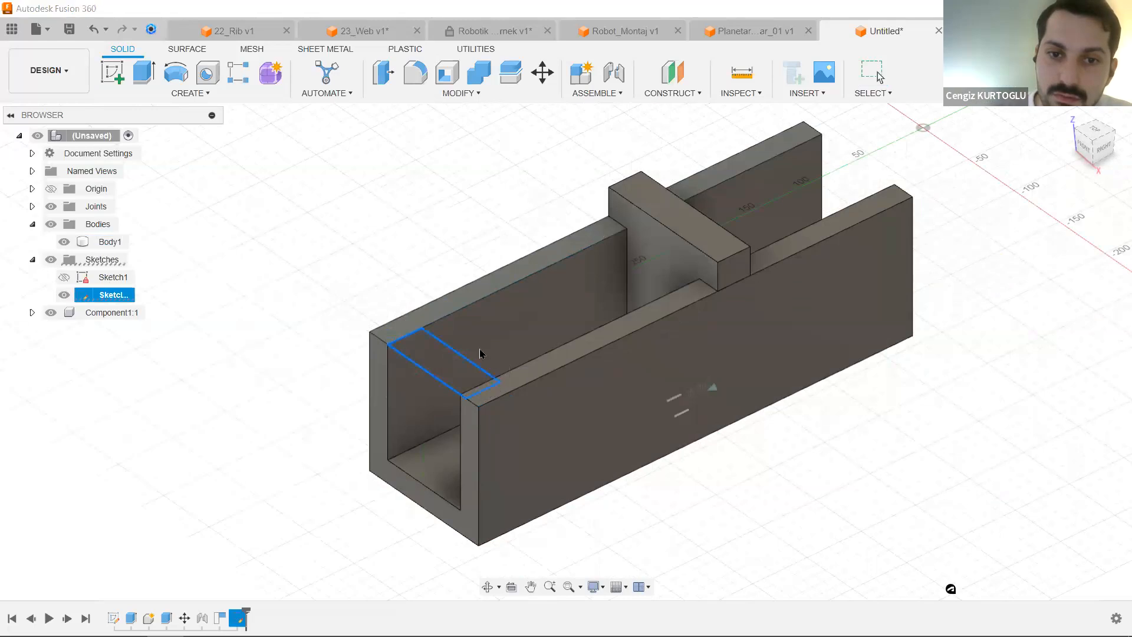
Pull the box down into the channel to a height of about -109 mm and create it with the Join operation.
left_click_drag(447, 360, 445, 500)
scroll(620, 443, "up", 1)
middle_click_drag(643, 438, 609, 434)
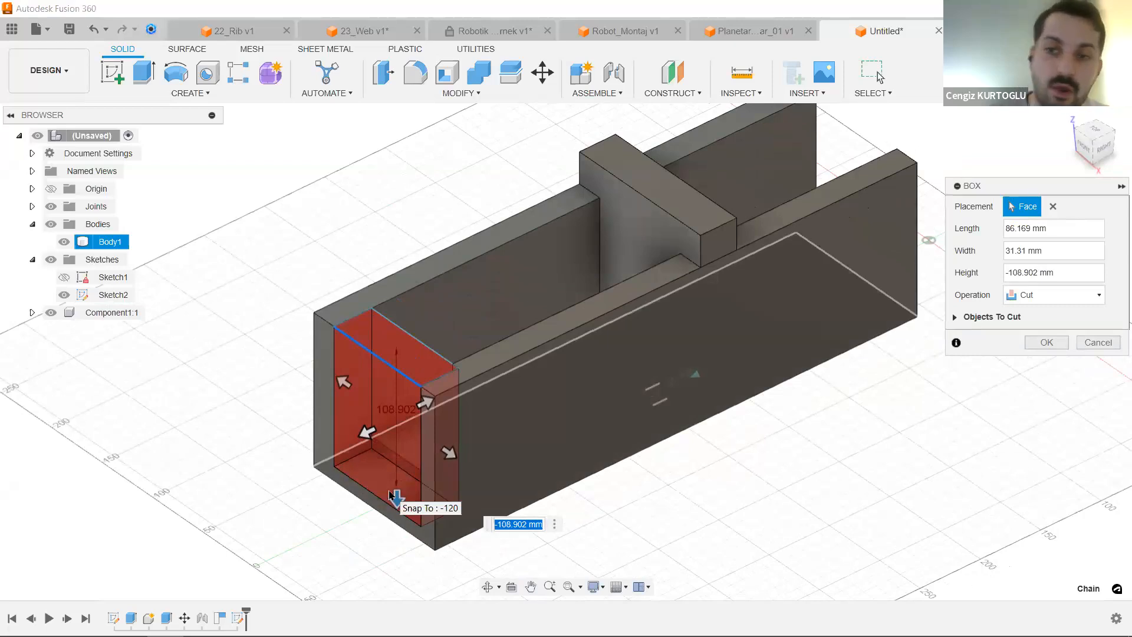
left_click(1052, 295)
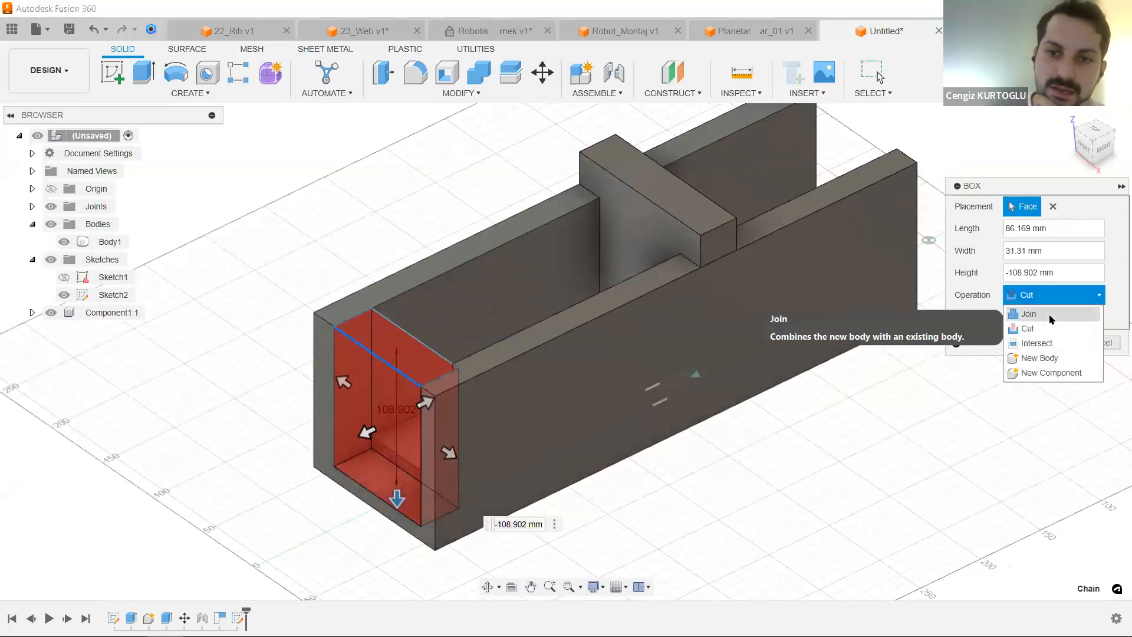
left_click(1050, 315)
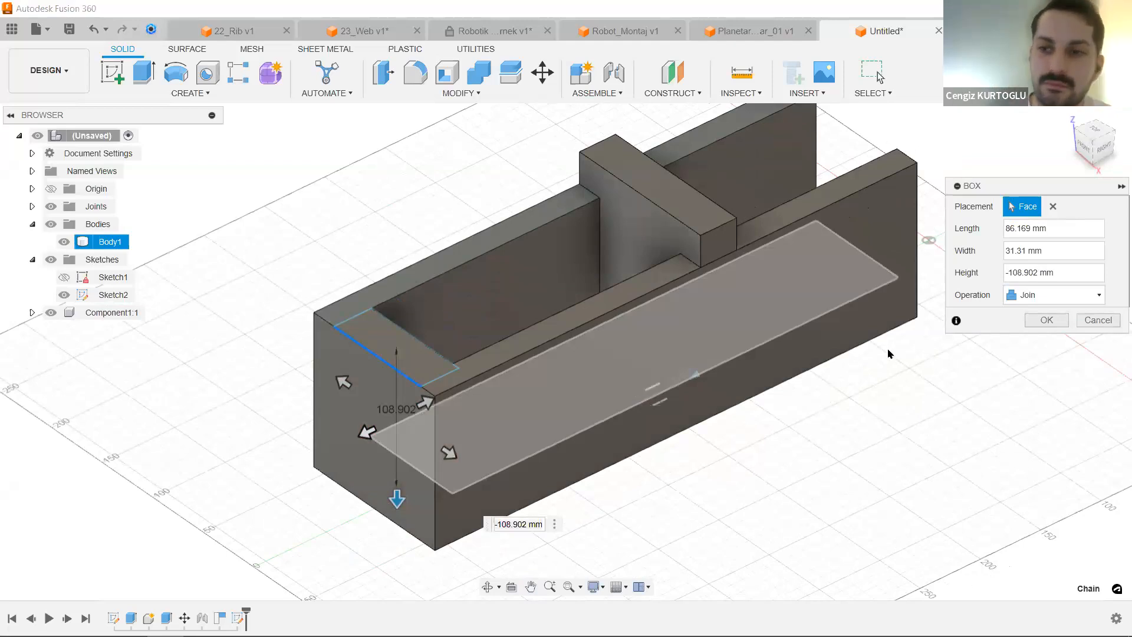
left_click(1044, 320)
Examine the new end wall and the outer end face of the U-shaped body from several angles.
scroll(832, 387, "down", 5)
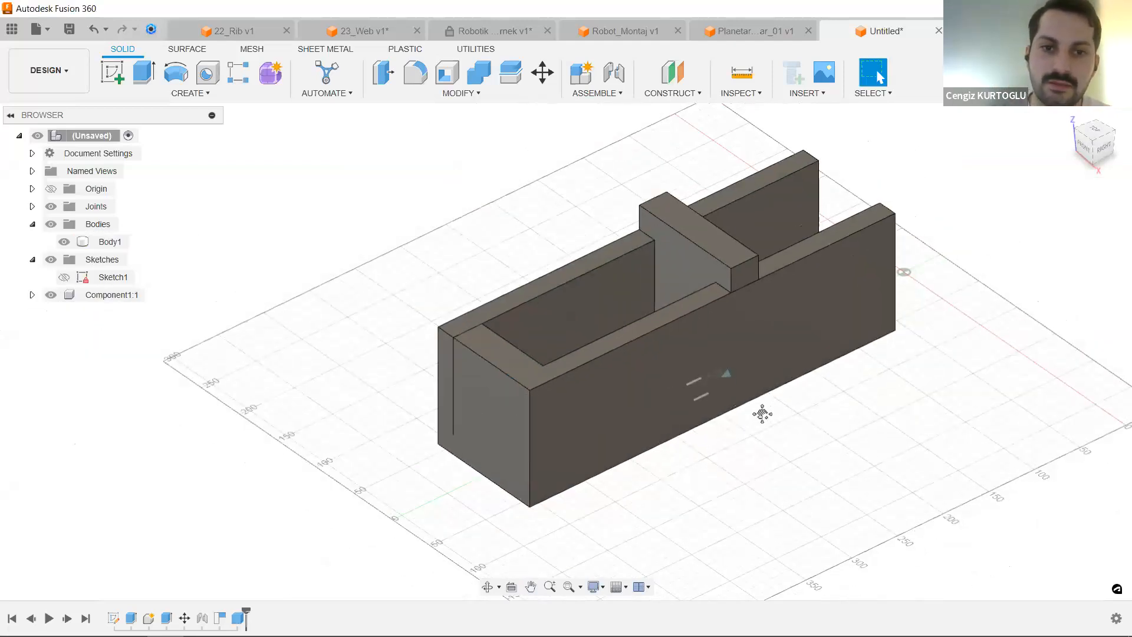
scroll(263, 553, "up", 2)
middle_click_drag(342, 536, 291, 552)
middle_click_drag(495, 450, 423, 460, "shift")
middle_click_drag(580, 436, 470, 459)
left_click(277, 586)
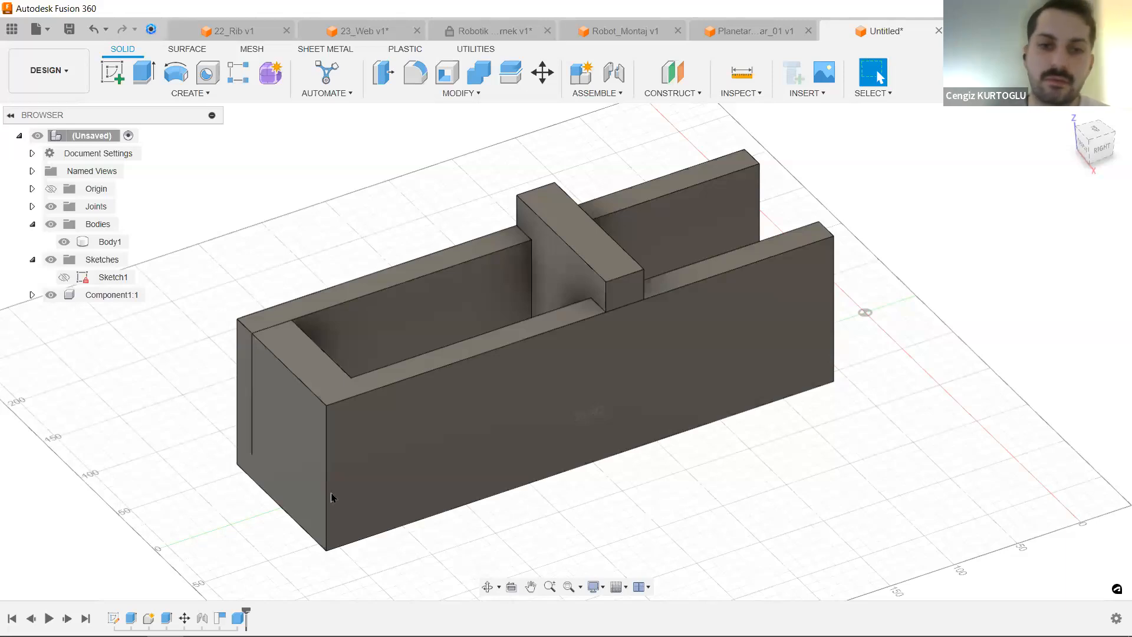
mouse_move(506, 435)
middle_mouse_down("shift")
mouse_move(497, 447)
mouse_move(508, 455)
mouse_move(150, 512)
middle_mouse_up("shift")
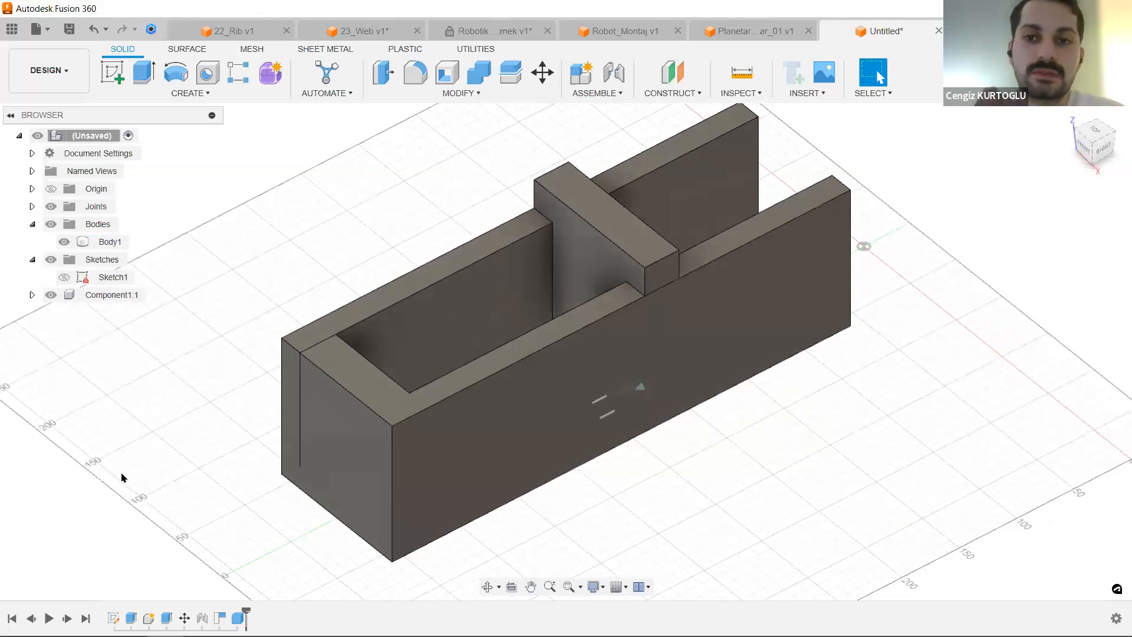
mouse_move(347, 240)
middle_mouse_down("shift")
mouse_move(313, 205)
mouse_move(343, 257)
middle_mouse_up("shift")
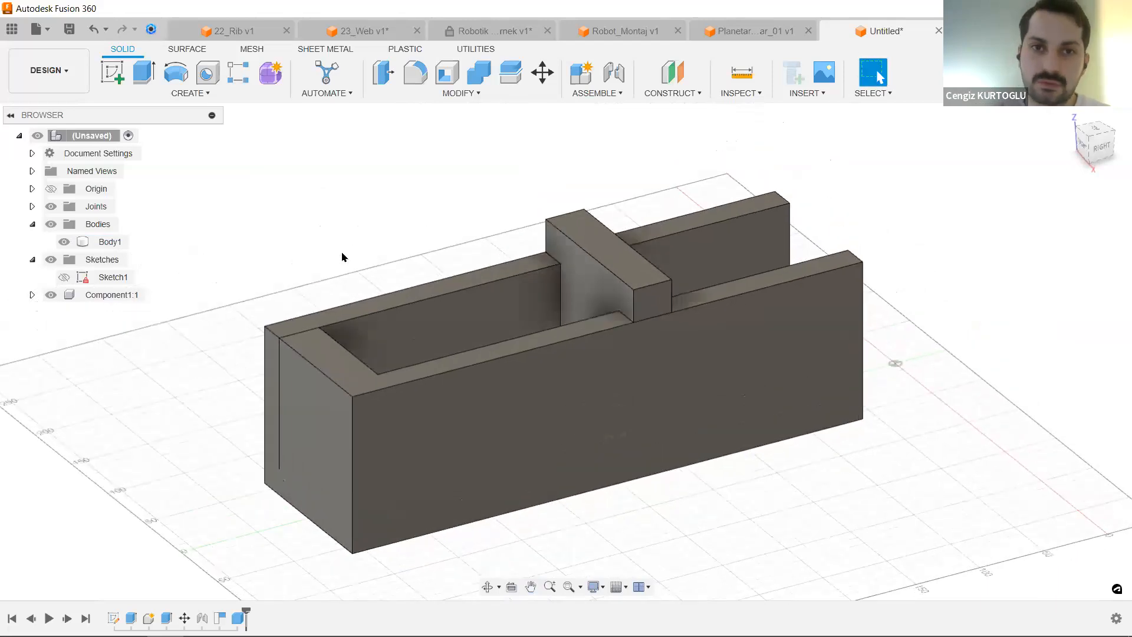
left_click(456, 95)
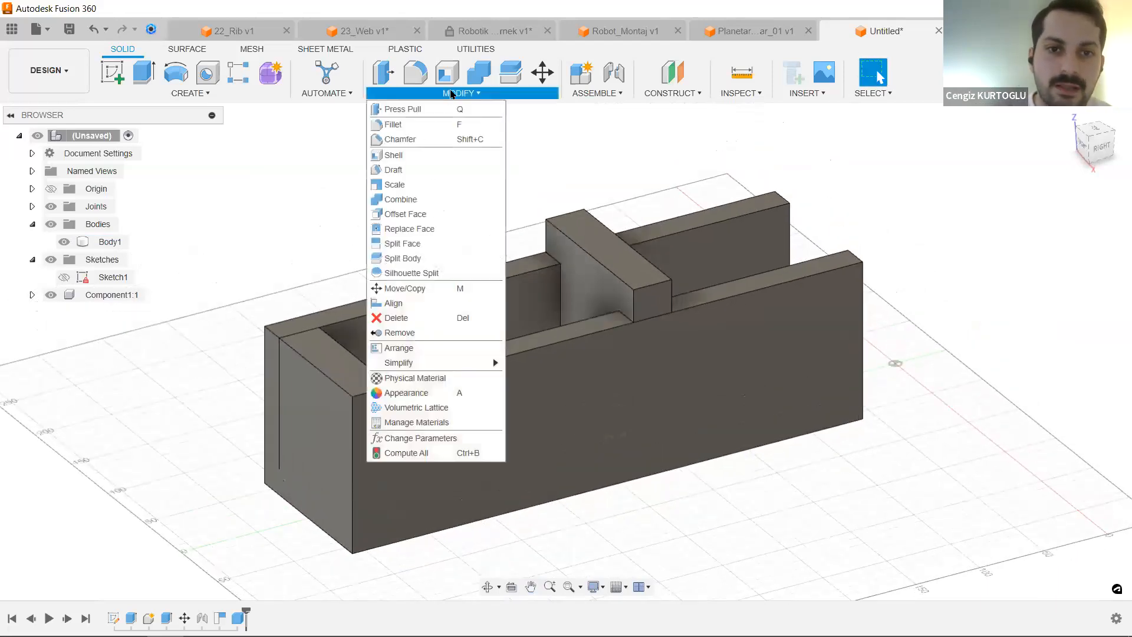
left_click(187, 95)
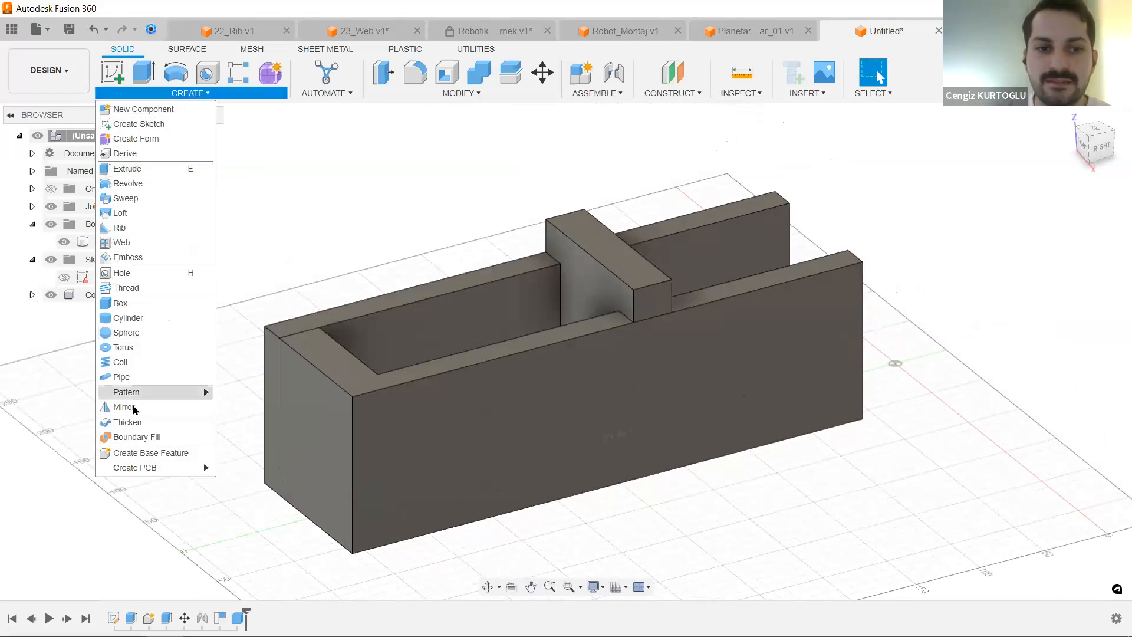
key("Escape")
middle_click_drag(349, 180, 335, 207)
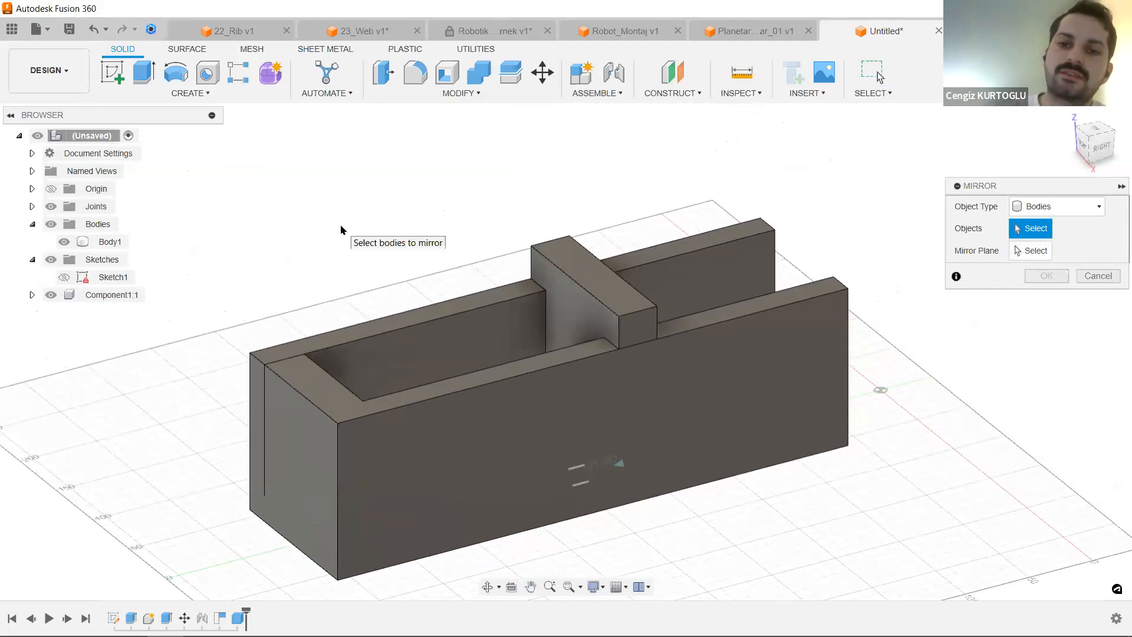
left_click(1094, 208)
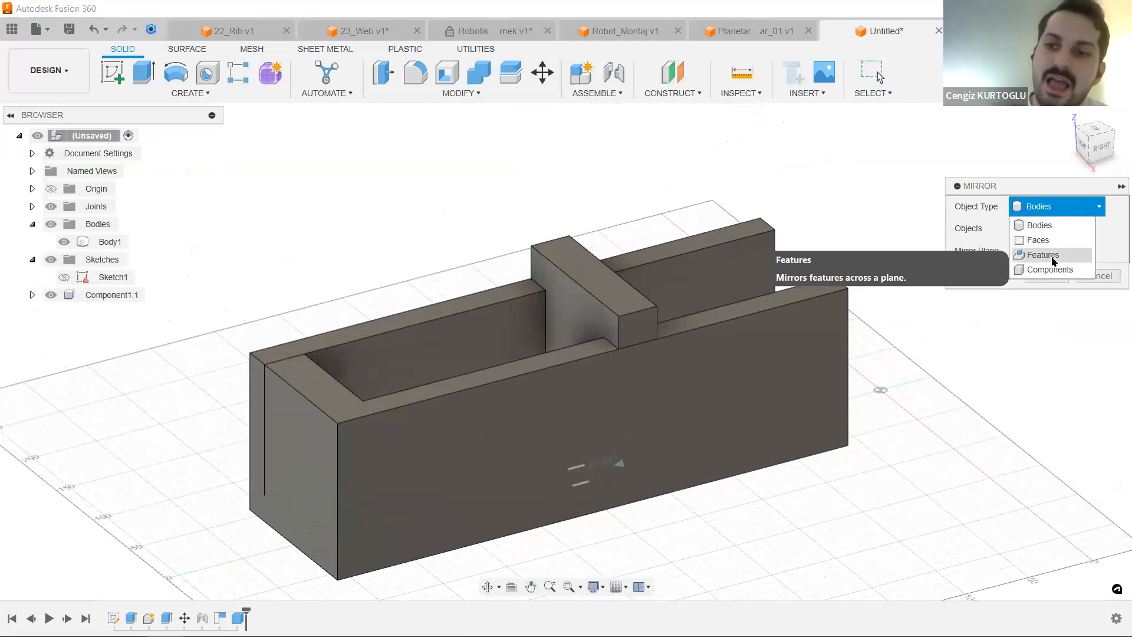
left_click(1043, 254)
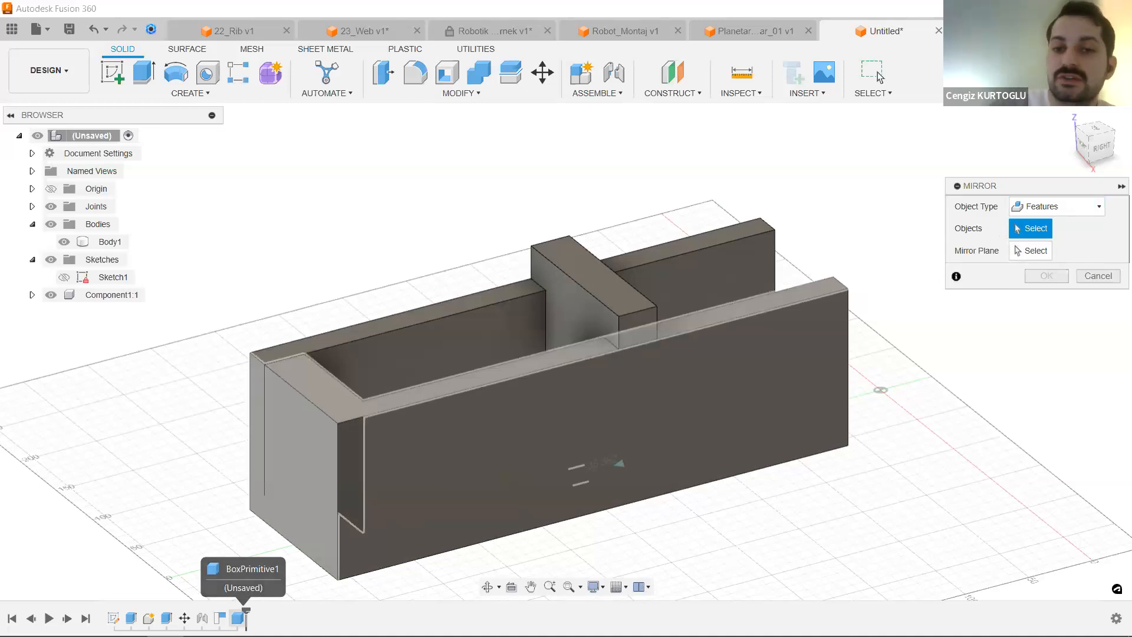
left_click(239, 618)
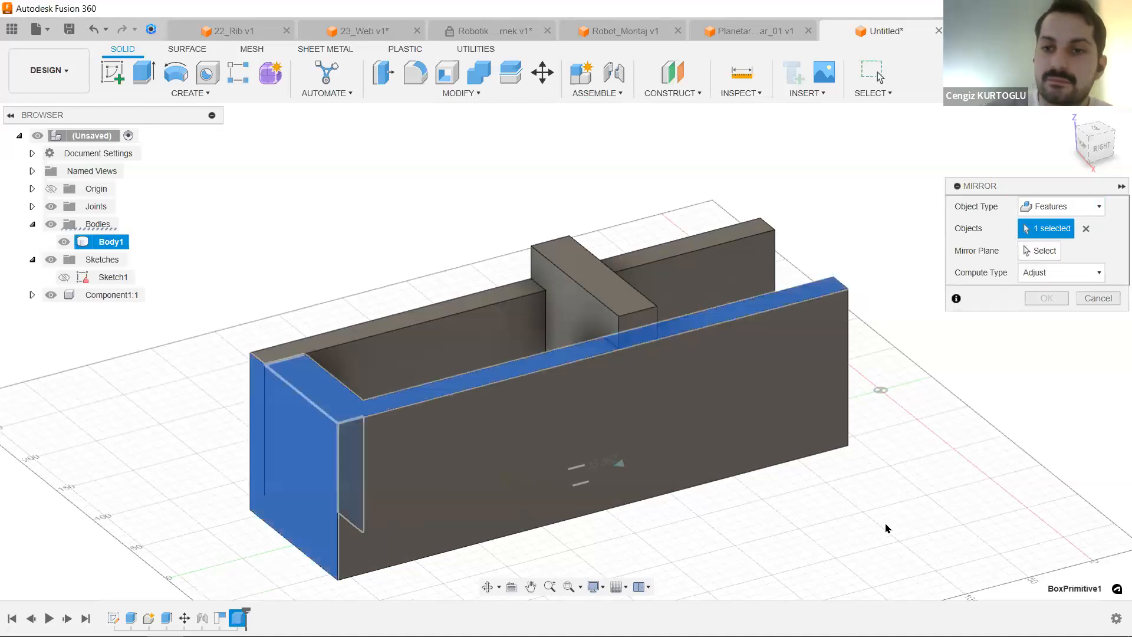
left_click(1043, 250)
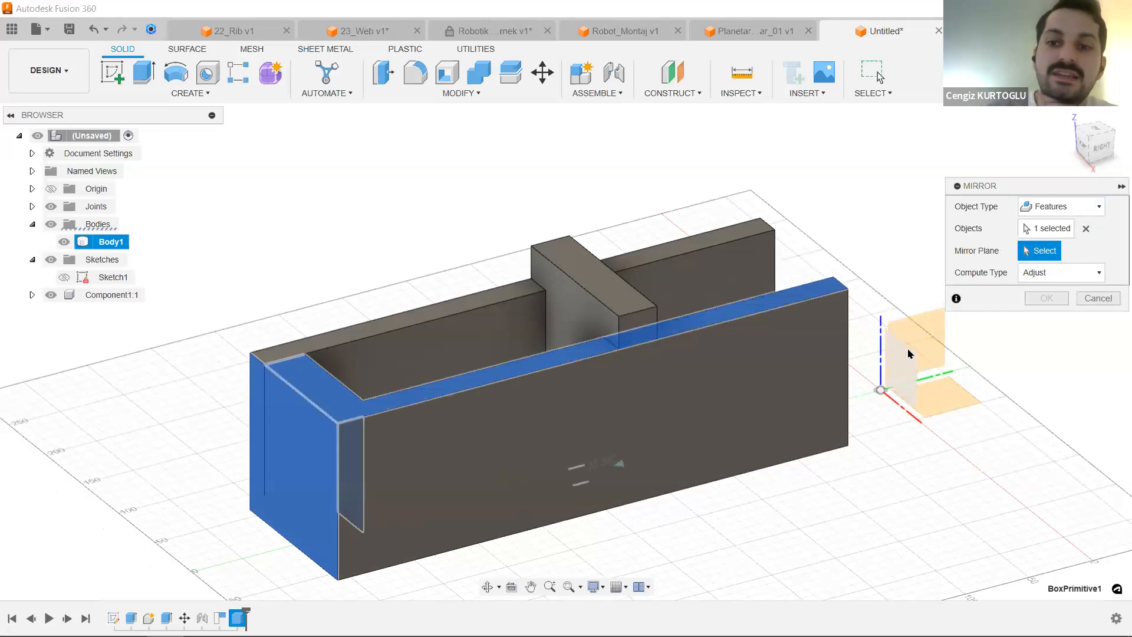
left_click(734, 237)
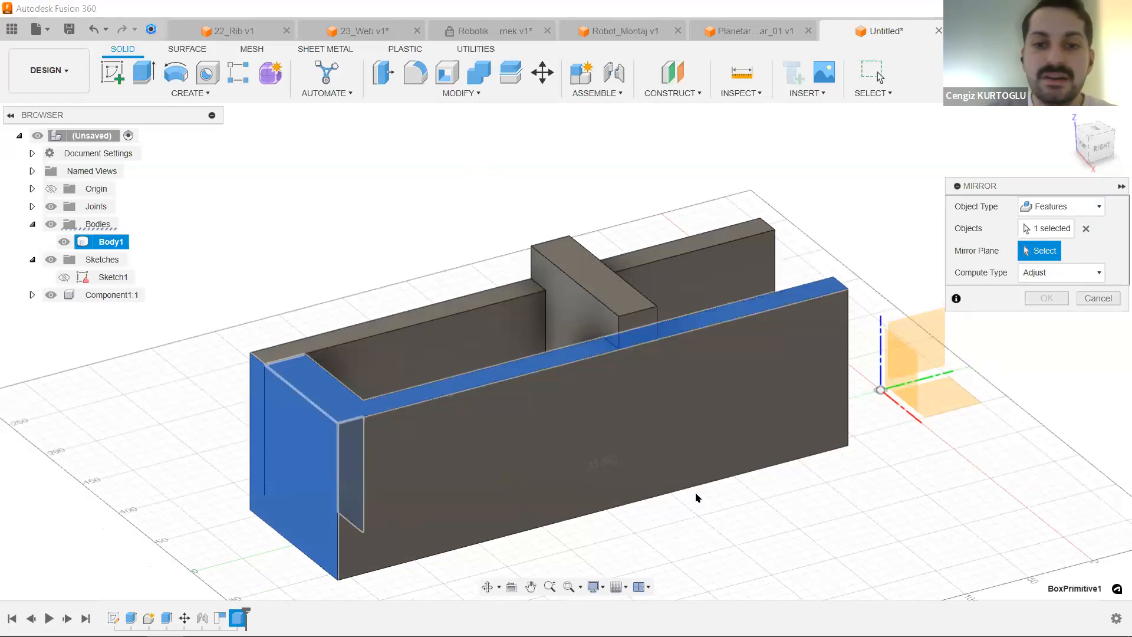
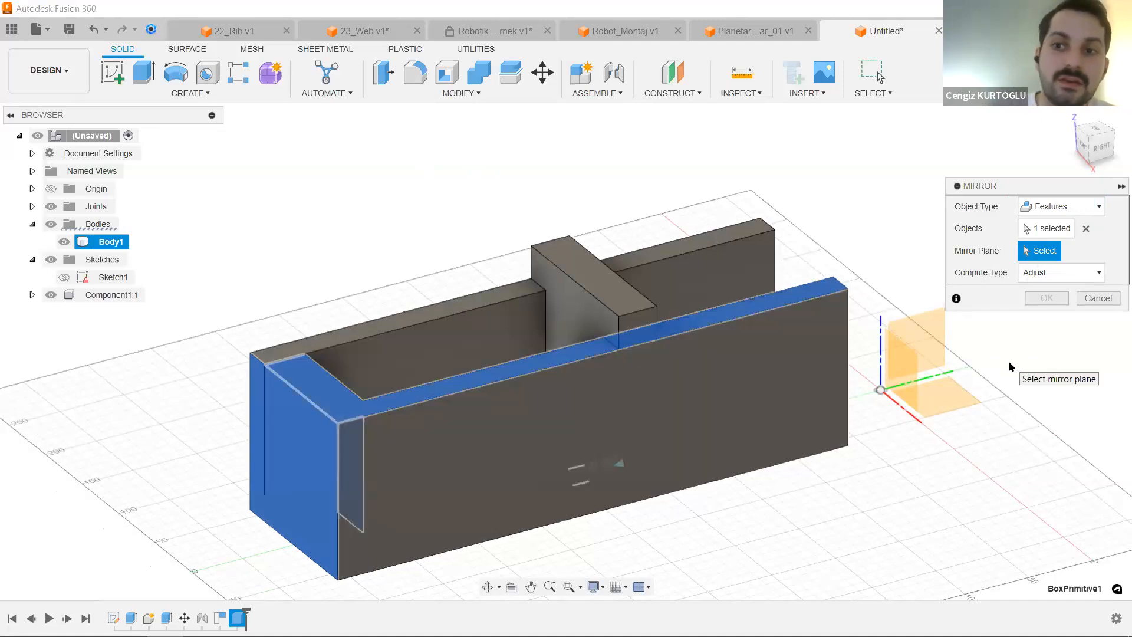
left_click(1107, 300)
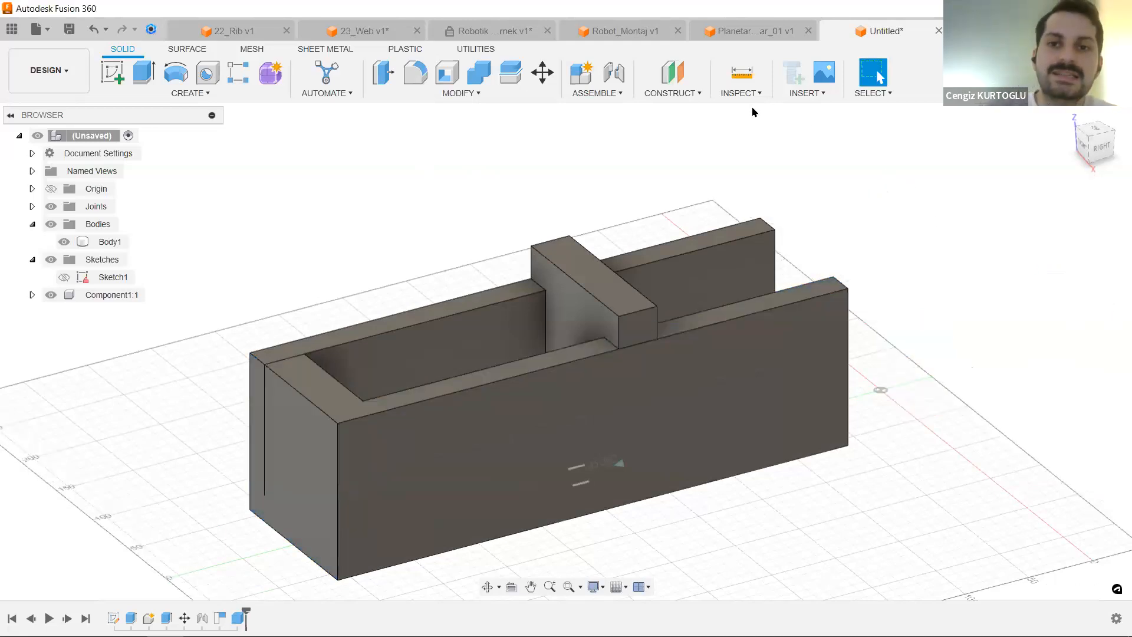
Create a Midplane between the two outer end faces of the U-shaped body.
left_click(670, 94)
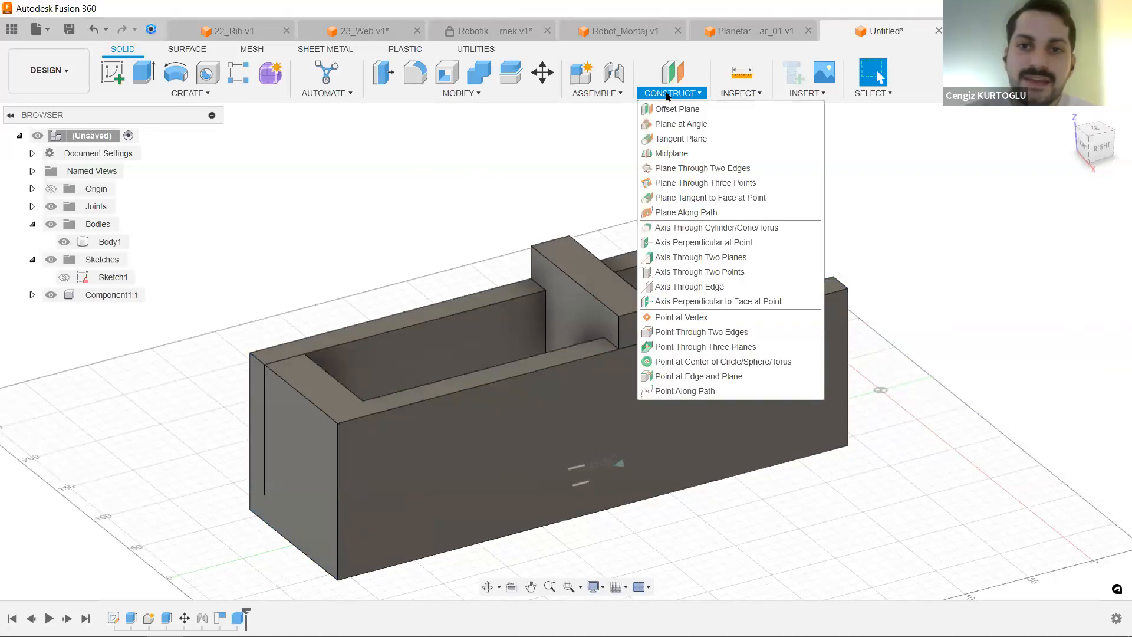
left_click(730, 154)
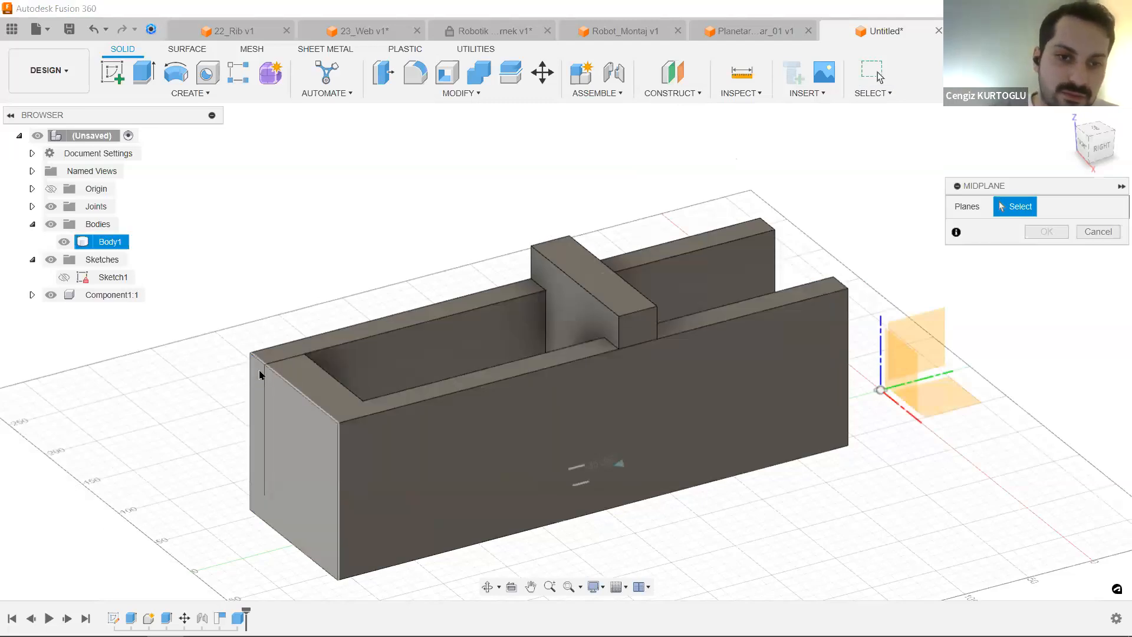
left_click(262, 376)
middle_click_drag(793, 194, 455, 328, "shift")
left_click(826, 360)
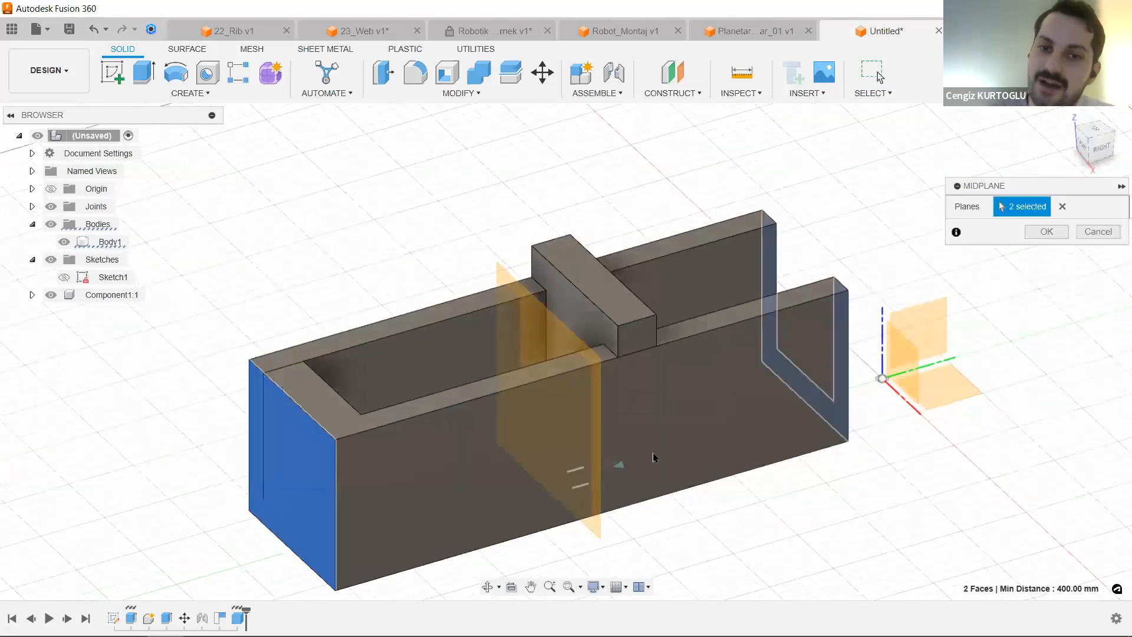
left_click(1048, 235)
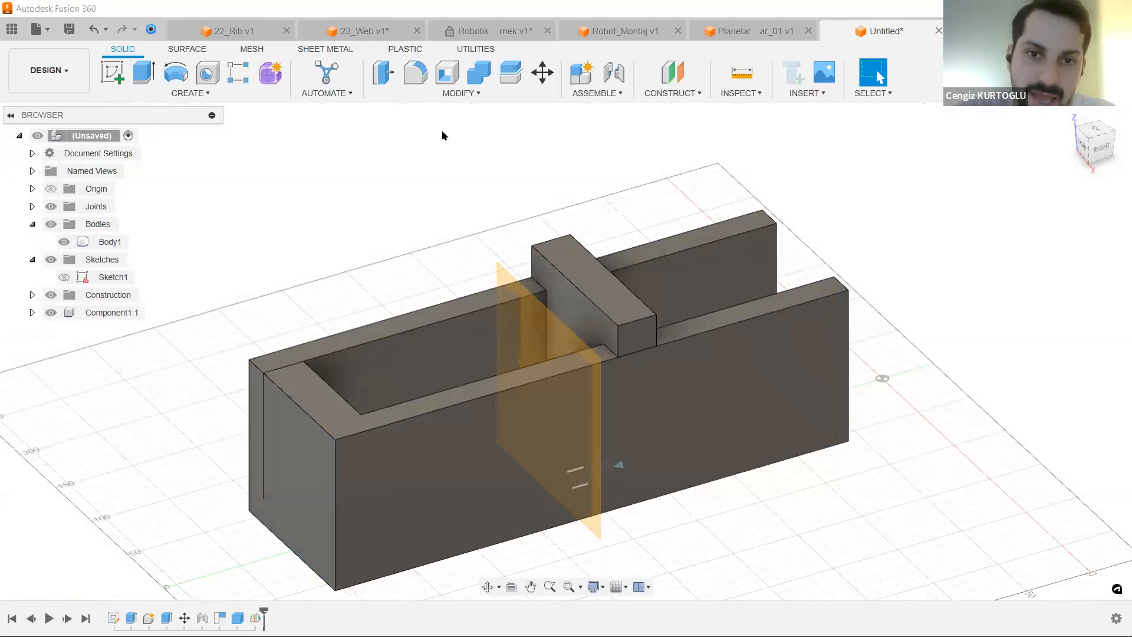
Mirror the box end-wall feature across the midplane, with Features as the object type and Adjust as the compute type.
key("s")
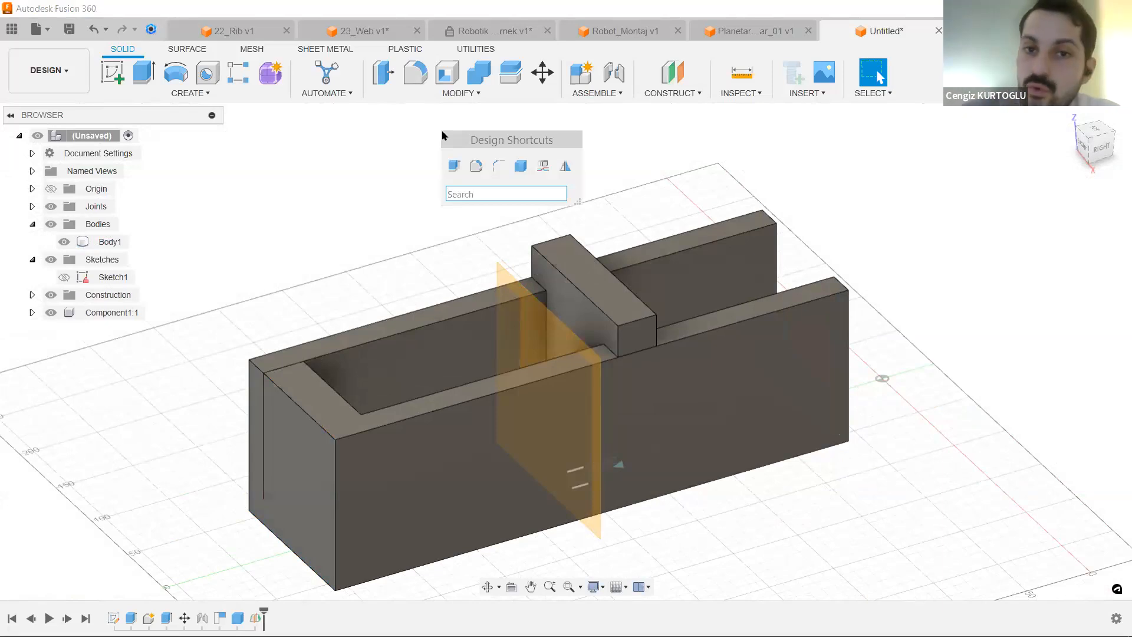
type("mir")
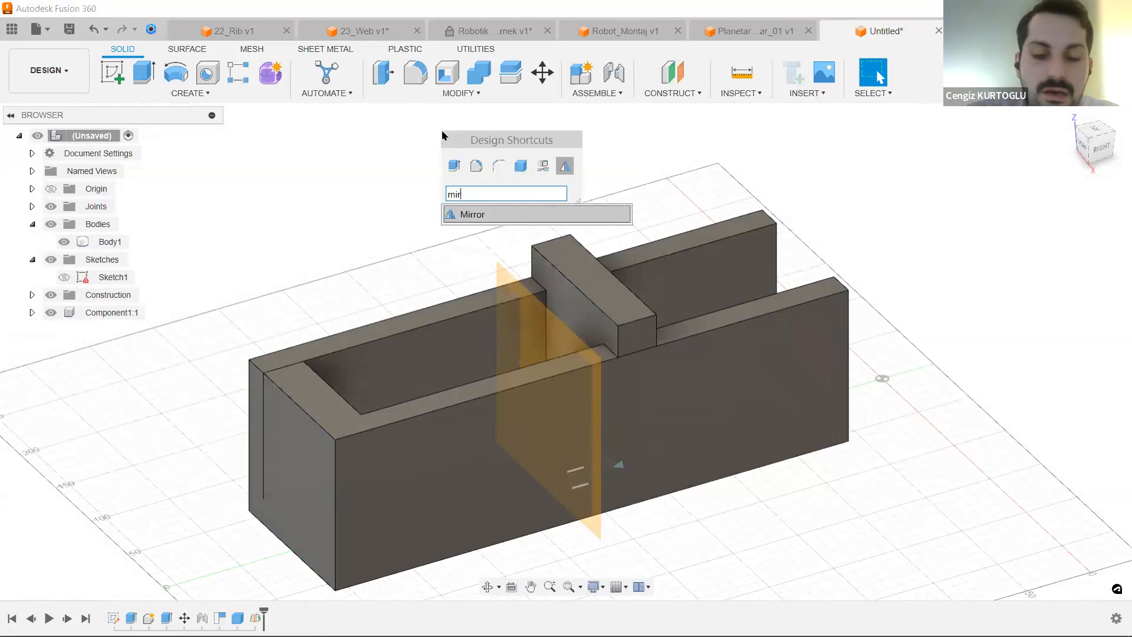
left_click(469, 214)
middle_click_drag(393, 283, 435, 263, "shift")
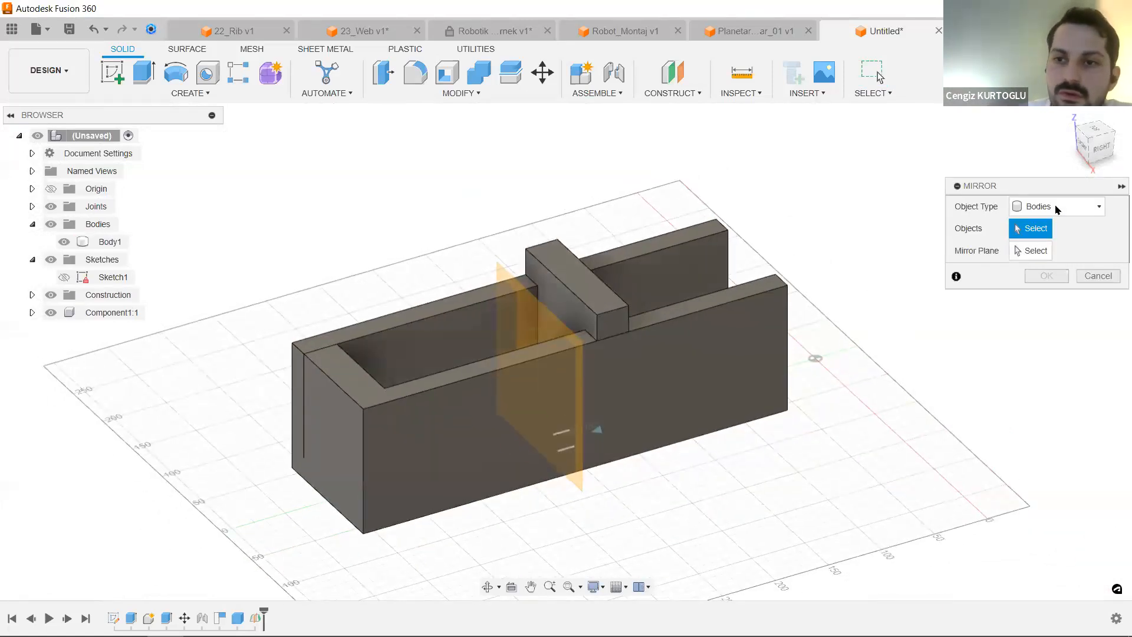
left_click(1056, 209)
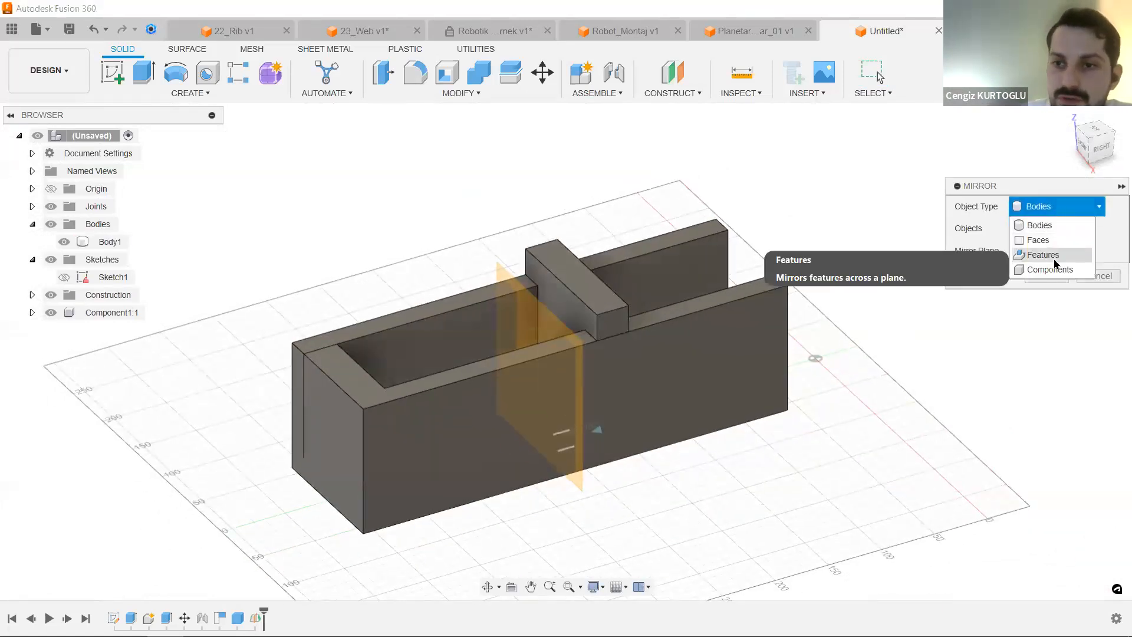
left_click(1026, 255)
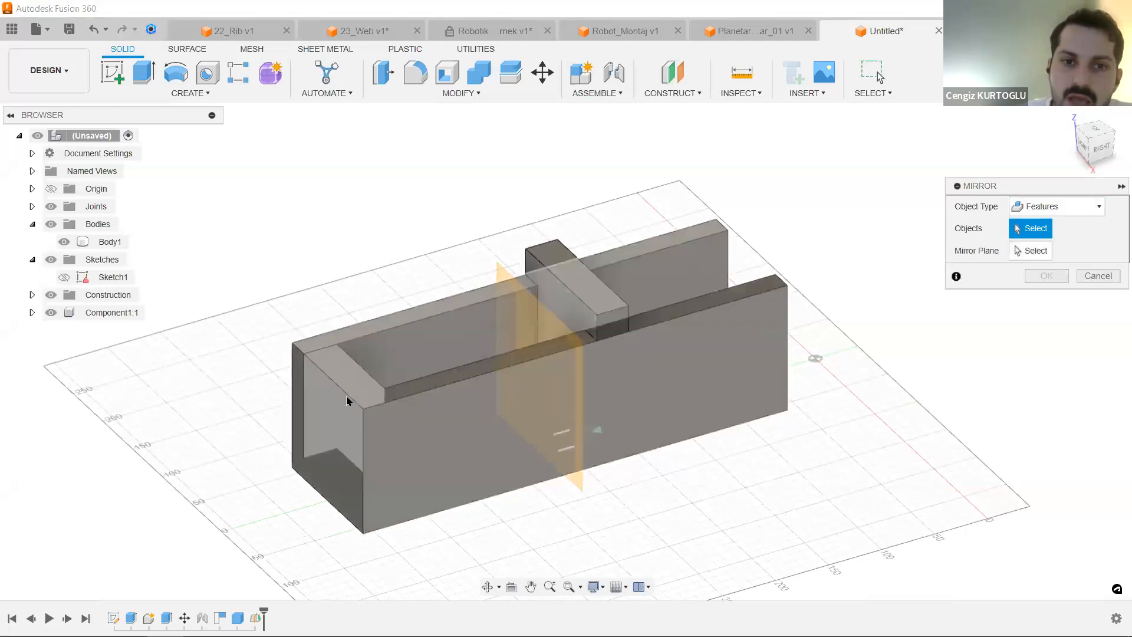
left_click(238, 619)
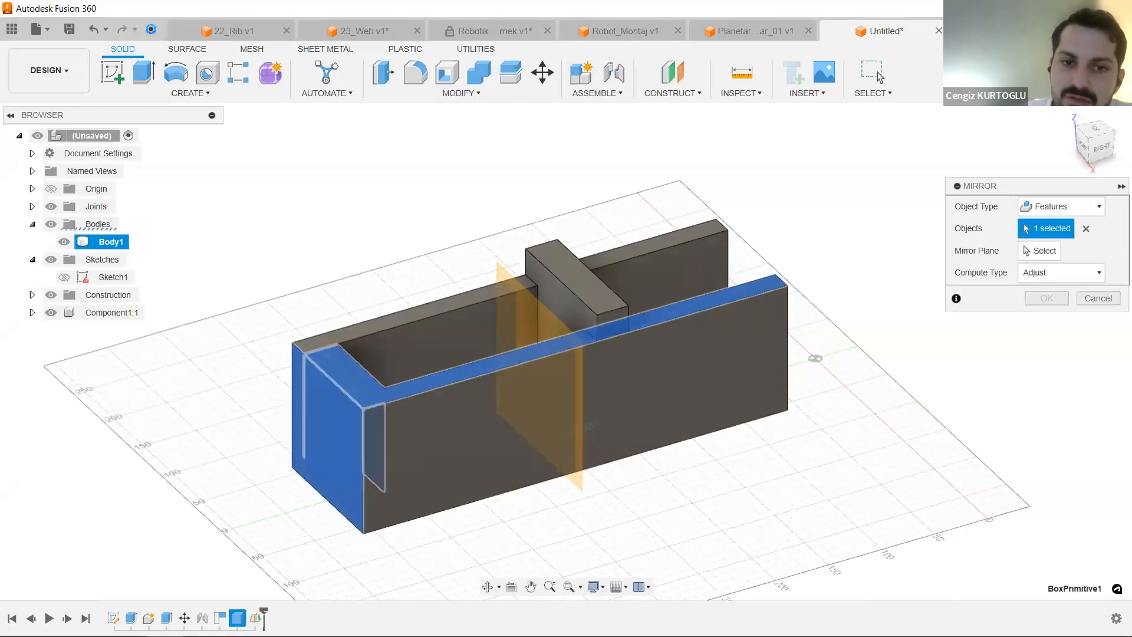
left_click(1029, 258)
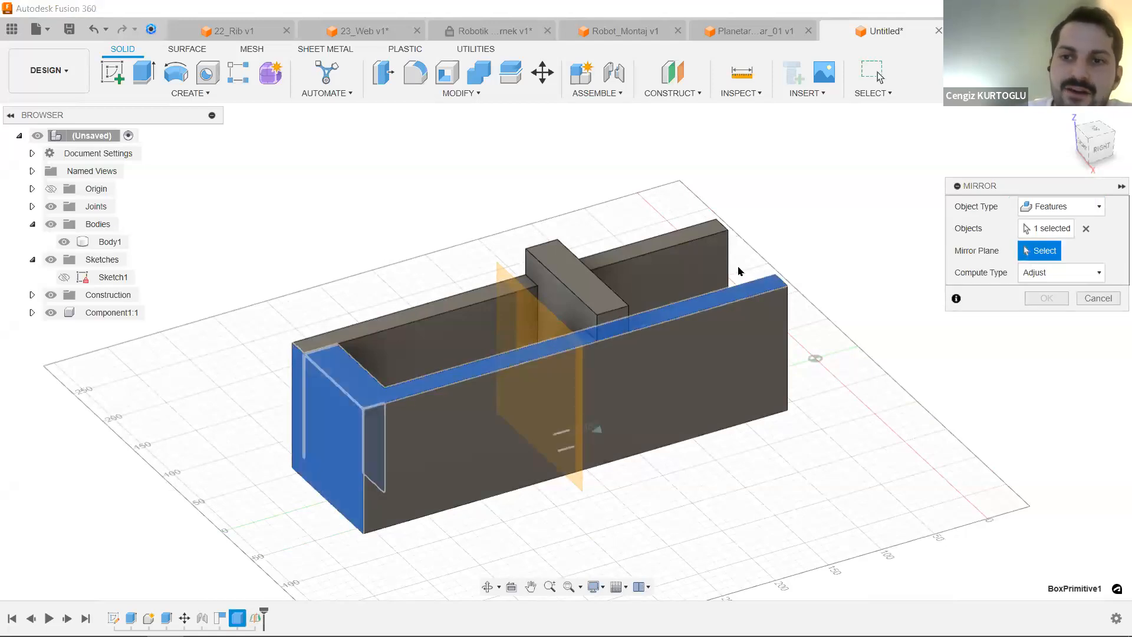
left_click(532, 320)
scroll(877, 195, "up", 2)
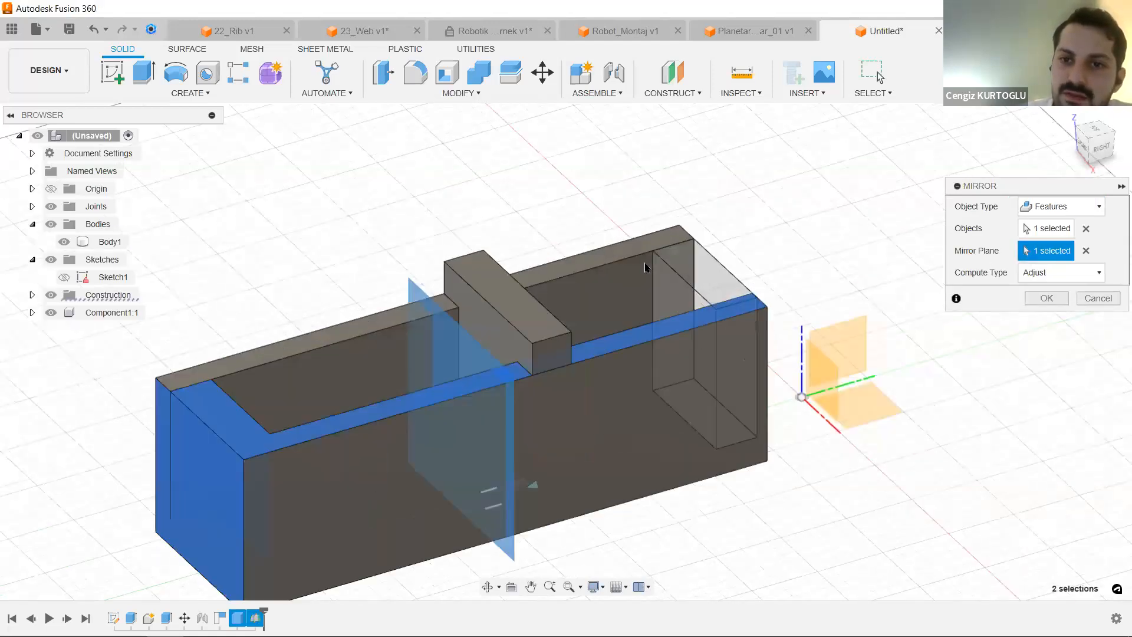
left_click(1051, 298)
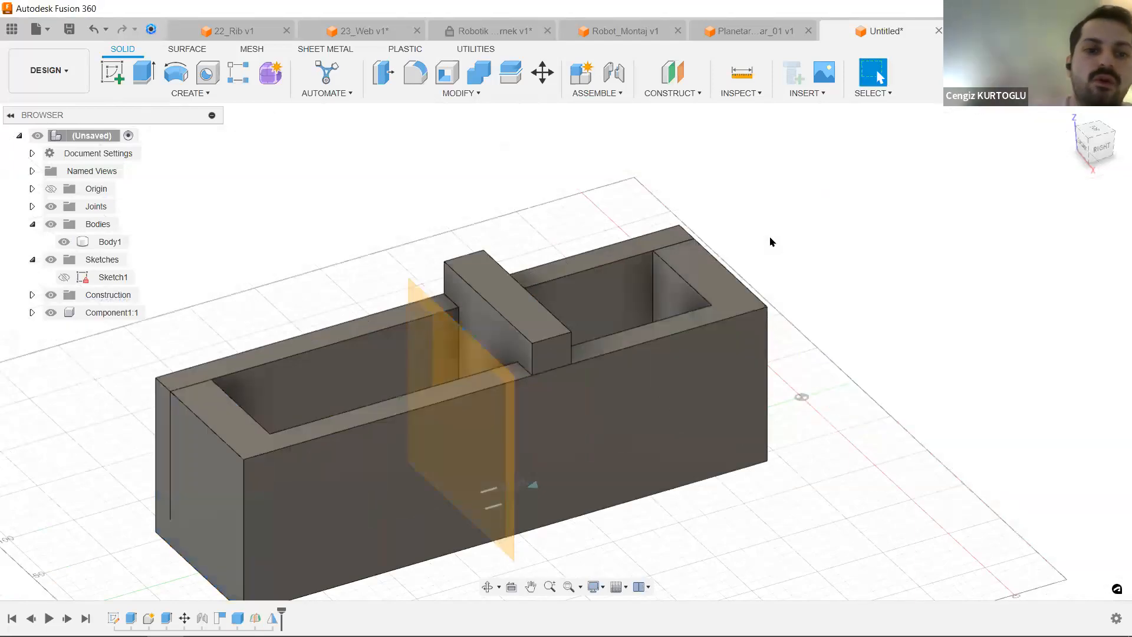
Hide the construction midplane in the middle of the U-shaped body.
middle_click_drag(844, 228, 873, 303, "shift")
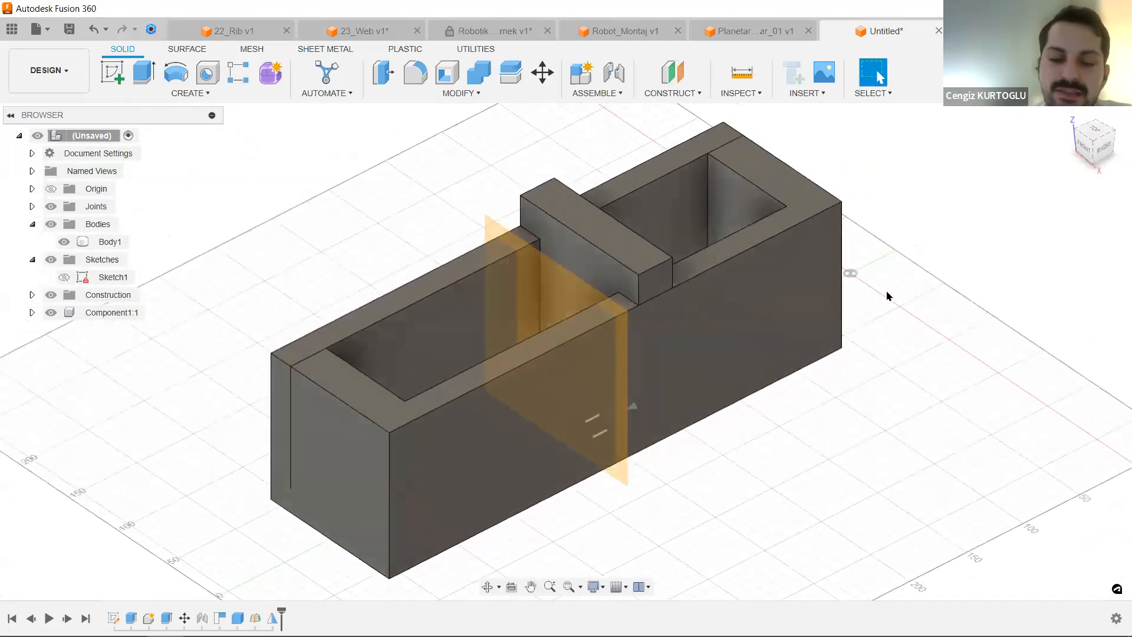
left_click(557, 294)
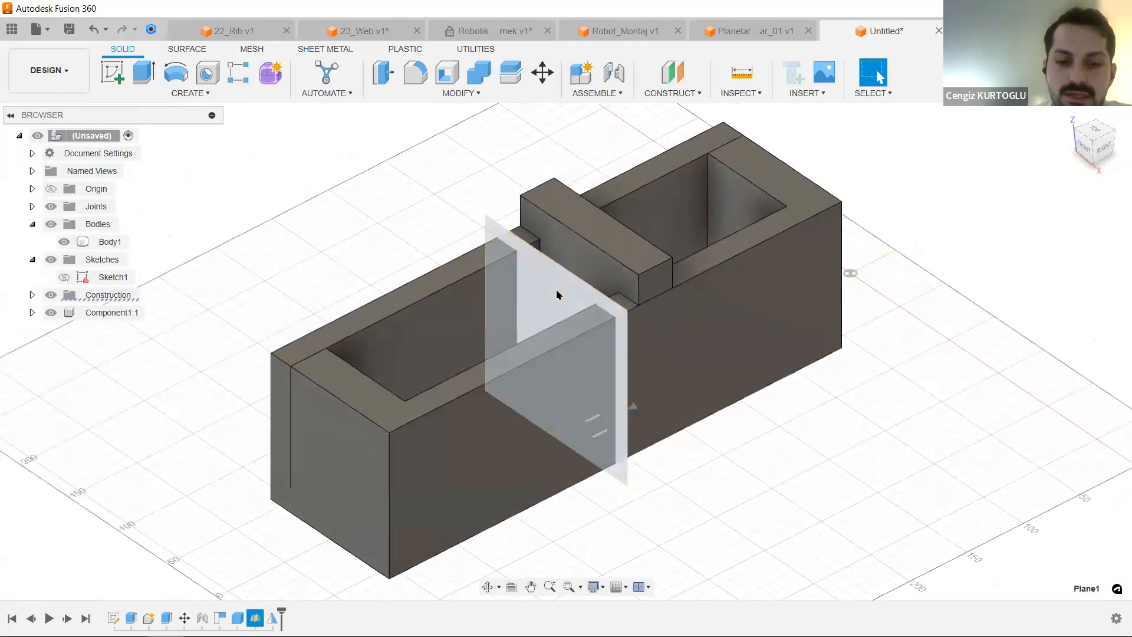
key("v")
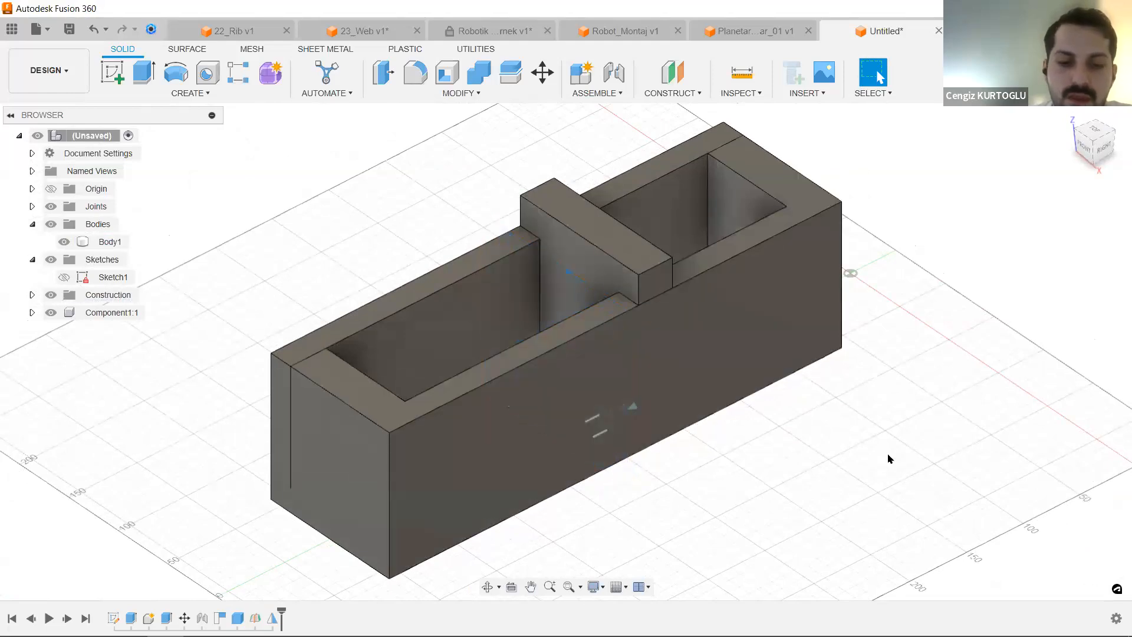
key("f")
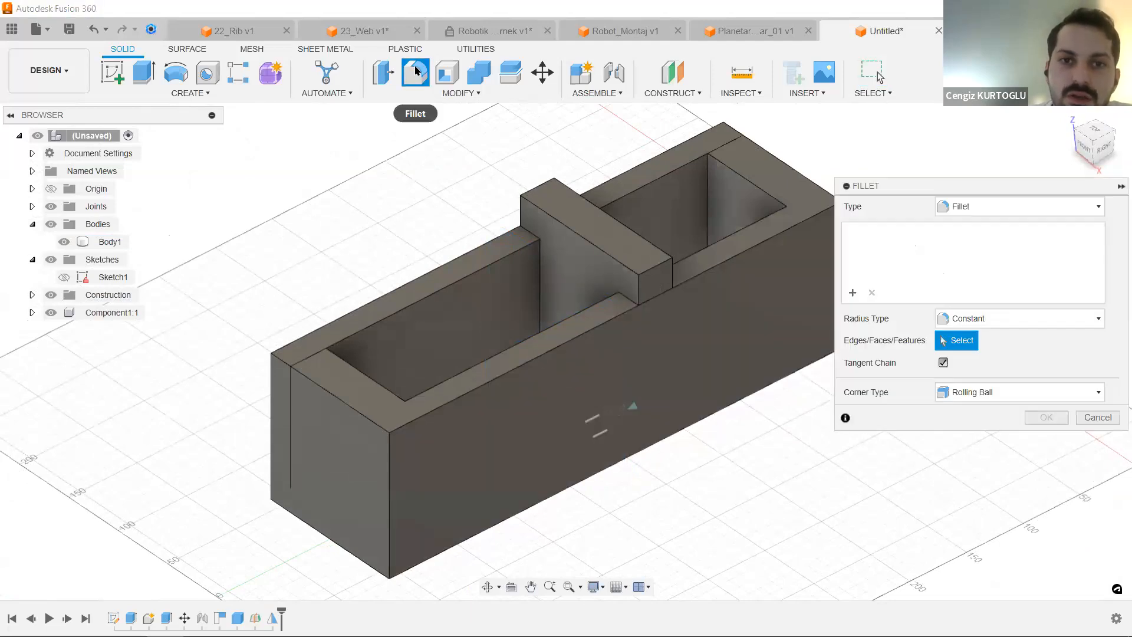
left_click(493, 241)
left_click(493, 241)
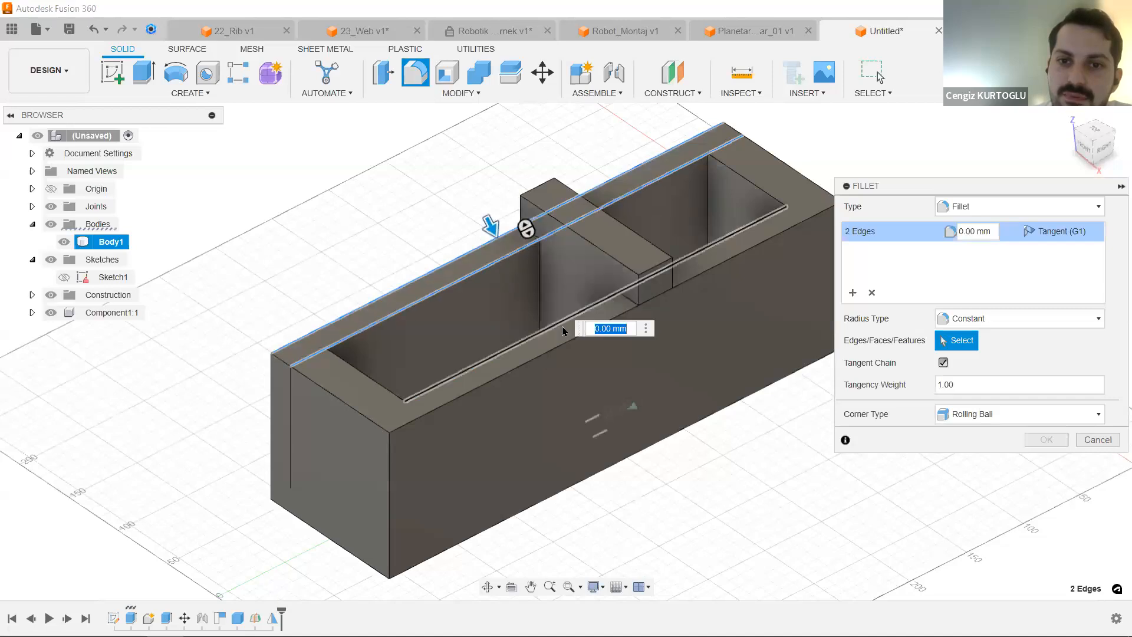
left_click(567, 329)
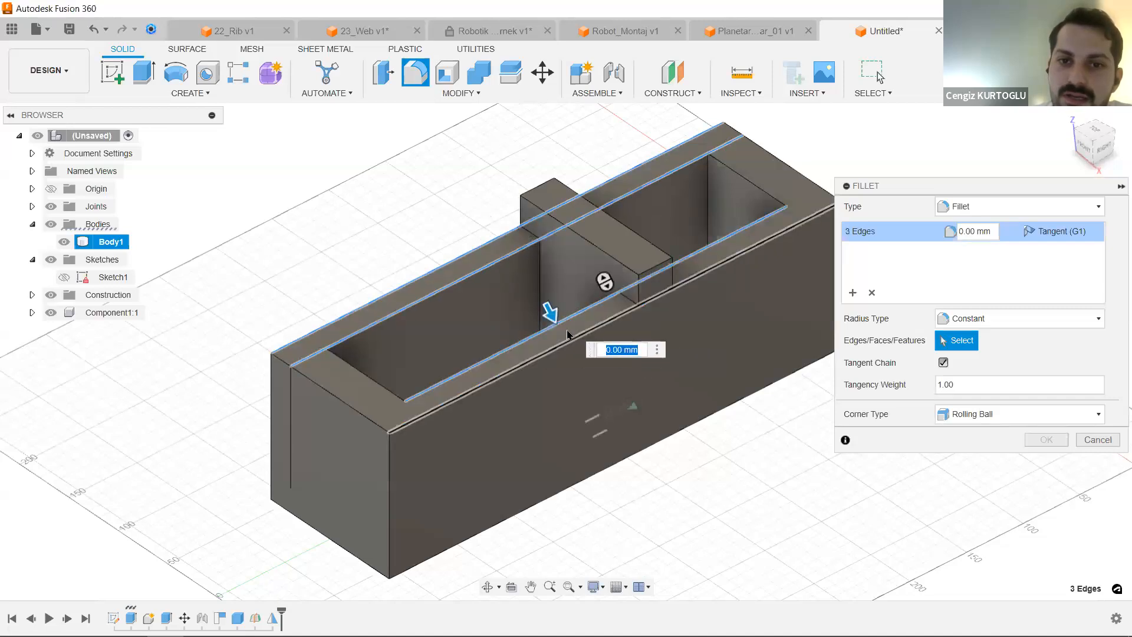
left_click(571, 338)
left_click_drag(574, 335, 573, 339)
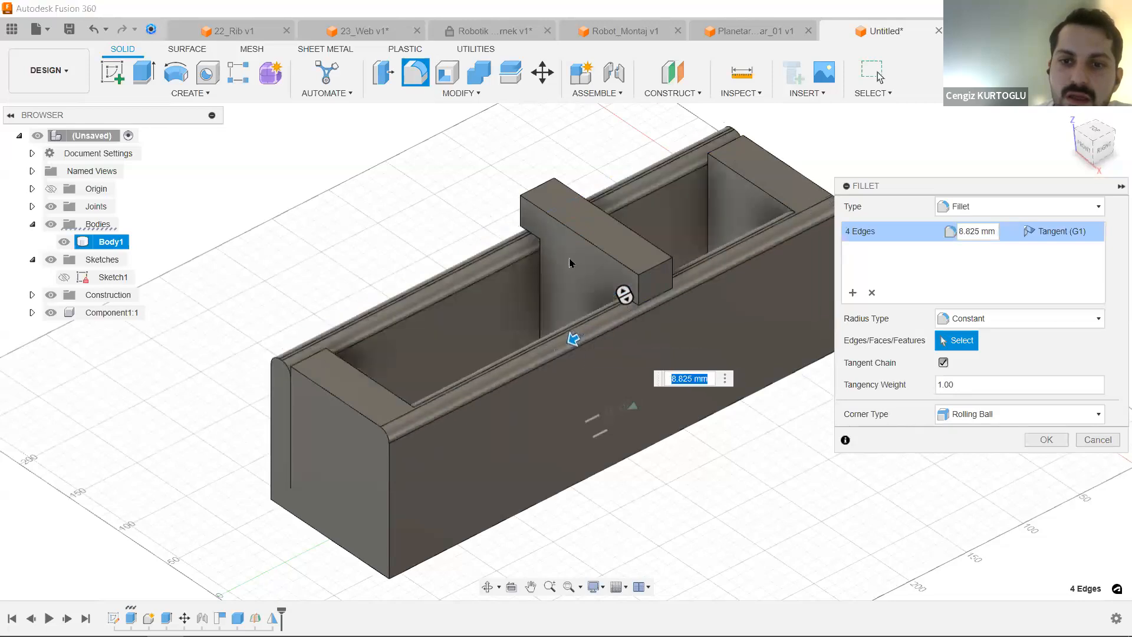
type("8")
middle_click_drag(504, 219, 503, 264, "shift")
scroll(356, 384, "up", 2)
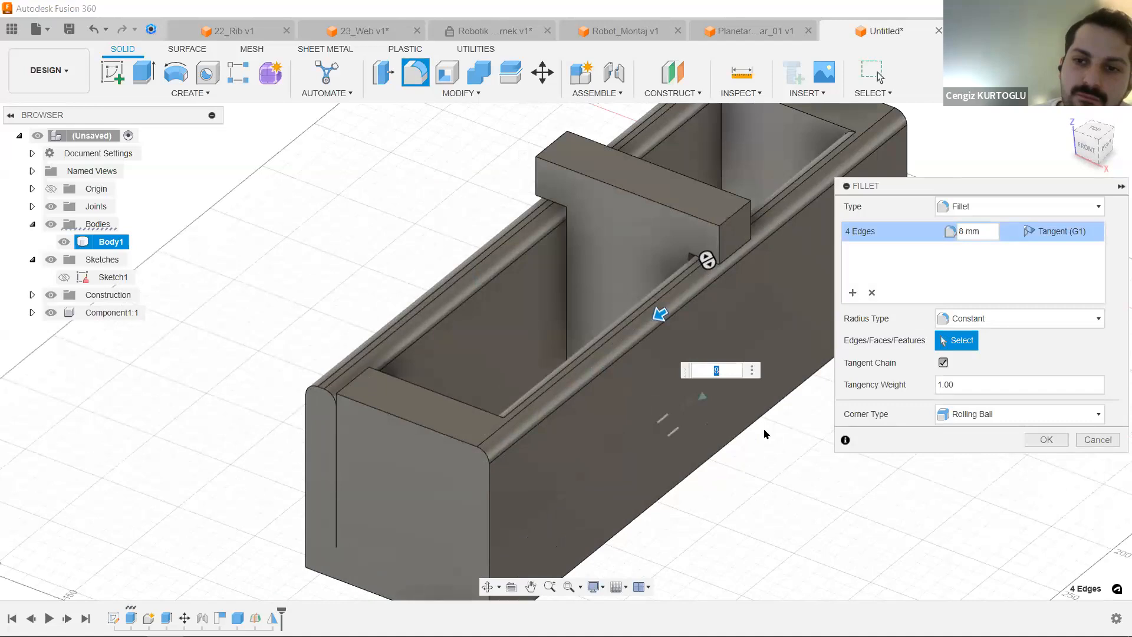
left_click(1096, 440)
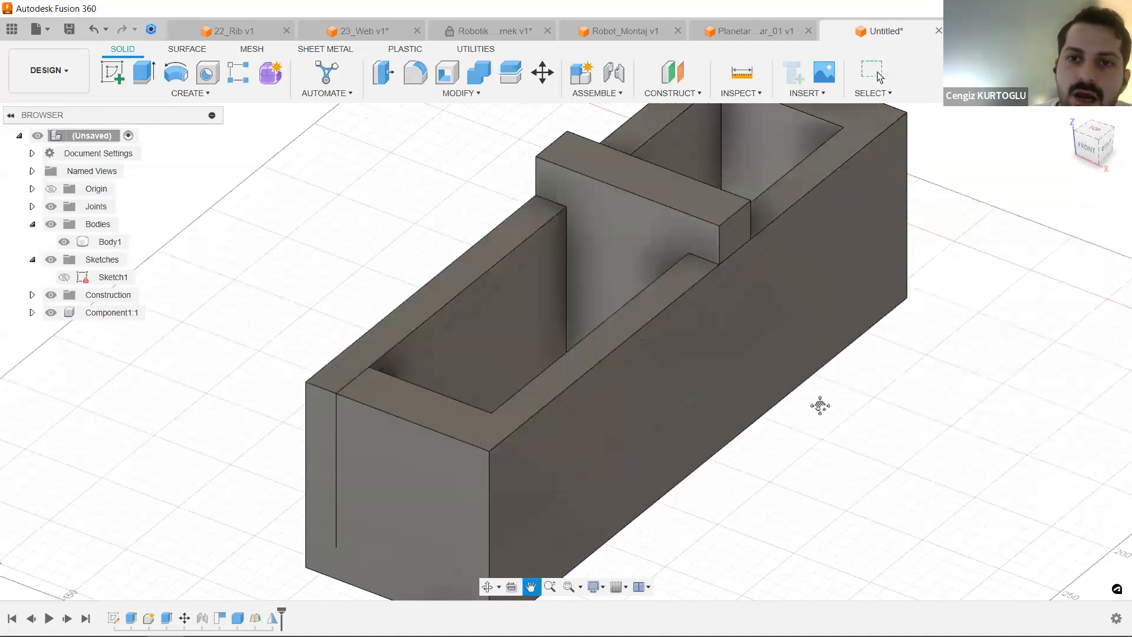
Edit the original end-wall box feature and extend its length to about 95 mm, past the channel edge into the side wall.
scroll(182, 541, "up", 2)
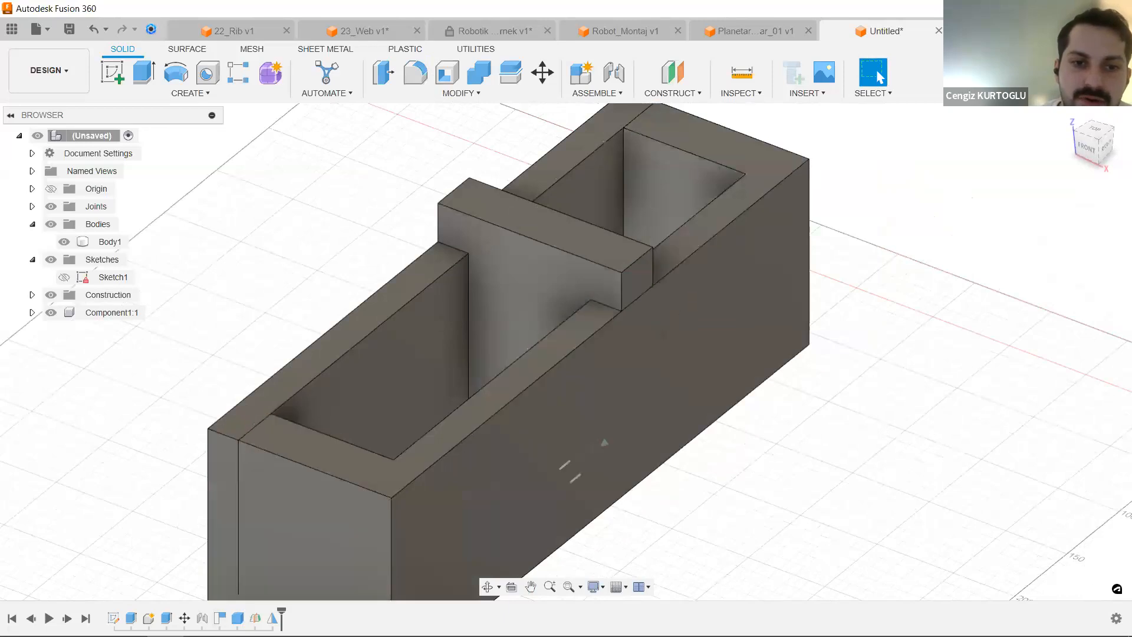
double_click(238, 618)
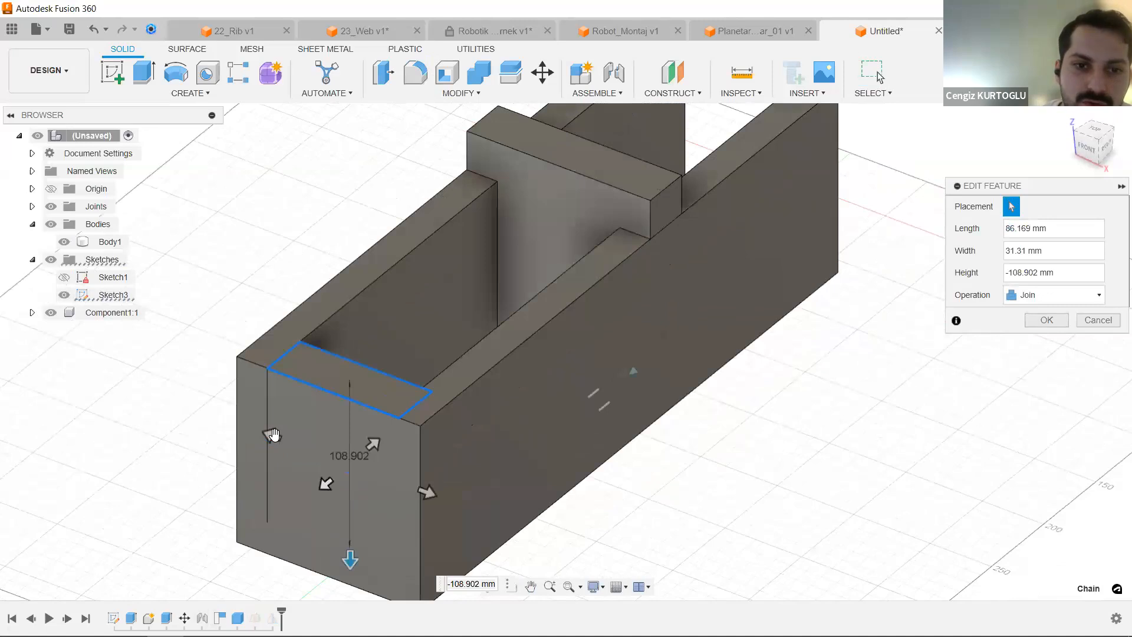
mouse_move(266, 435)
left_mouse_down()
mouse_move(256, 433)
mouse_move(282, 445)
left_mouse_up()
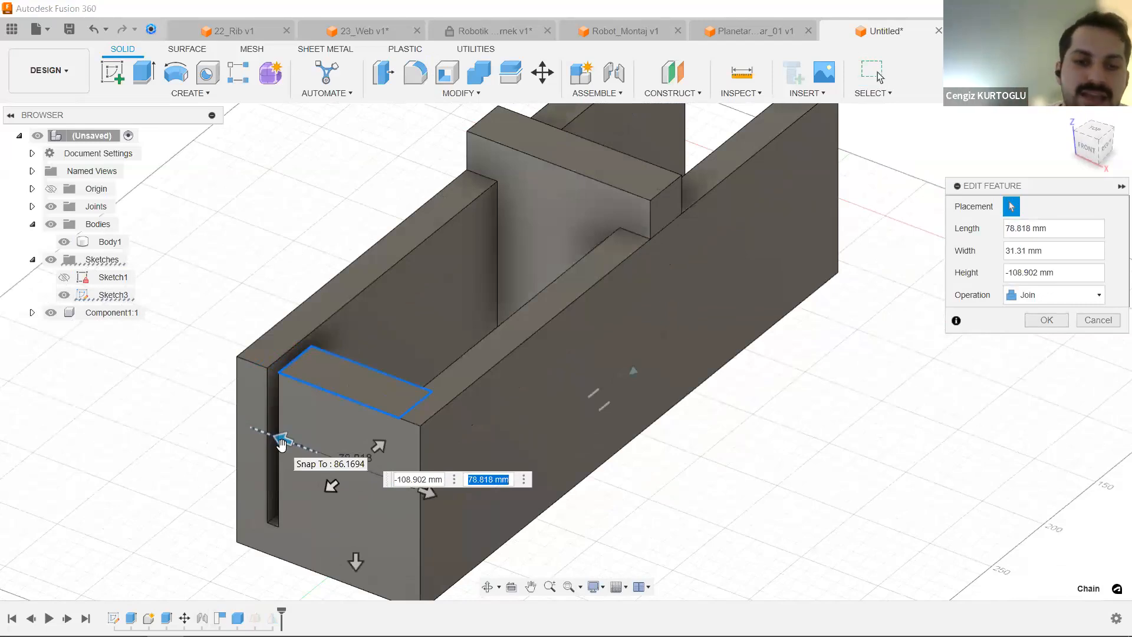
left_click_drag(281, 443, 271, 436)
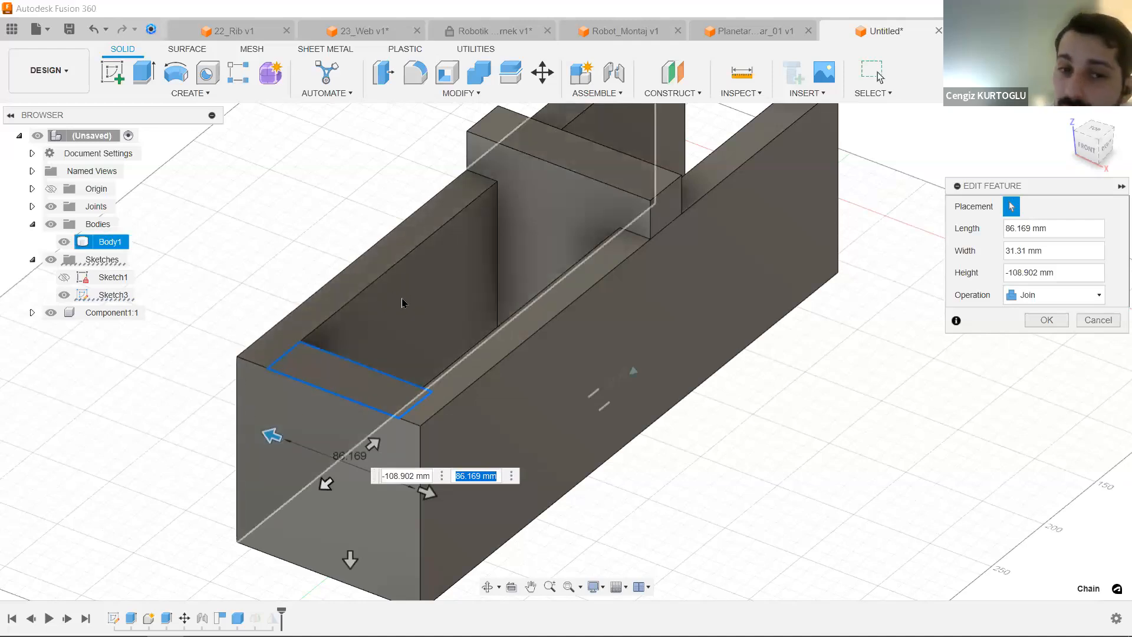
left_click_drag(268, 444, 255, 434)
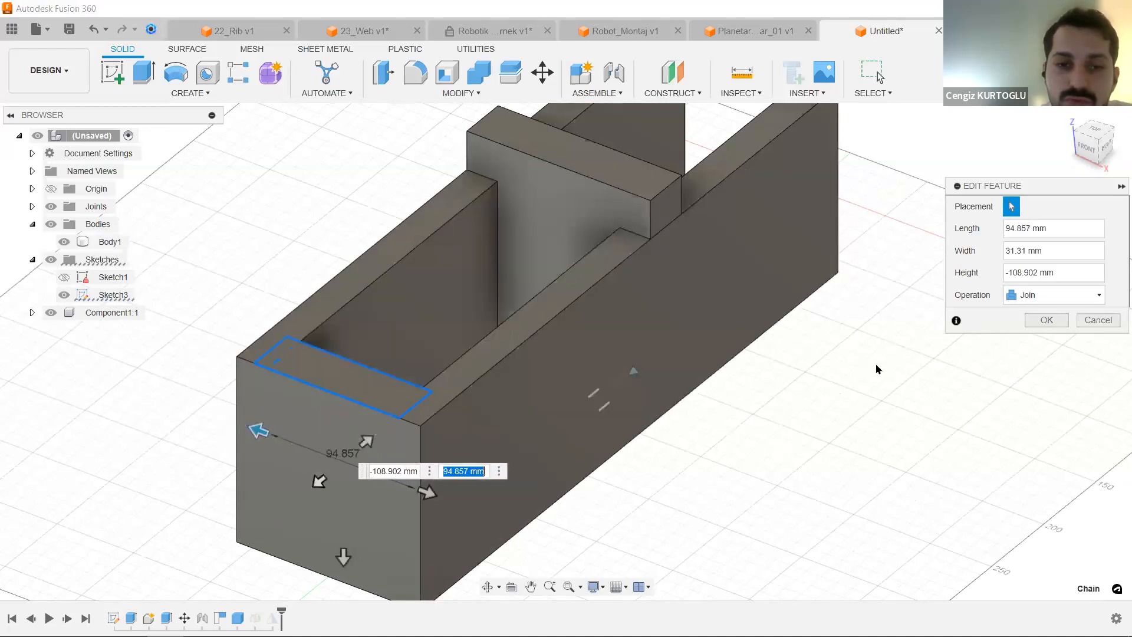
left_click(1056, 321)
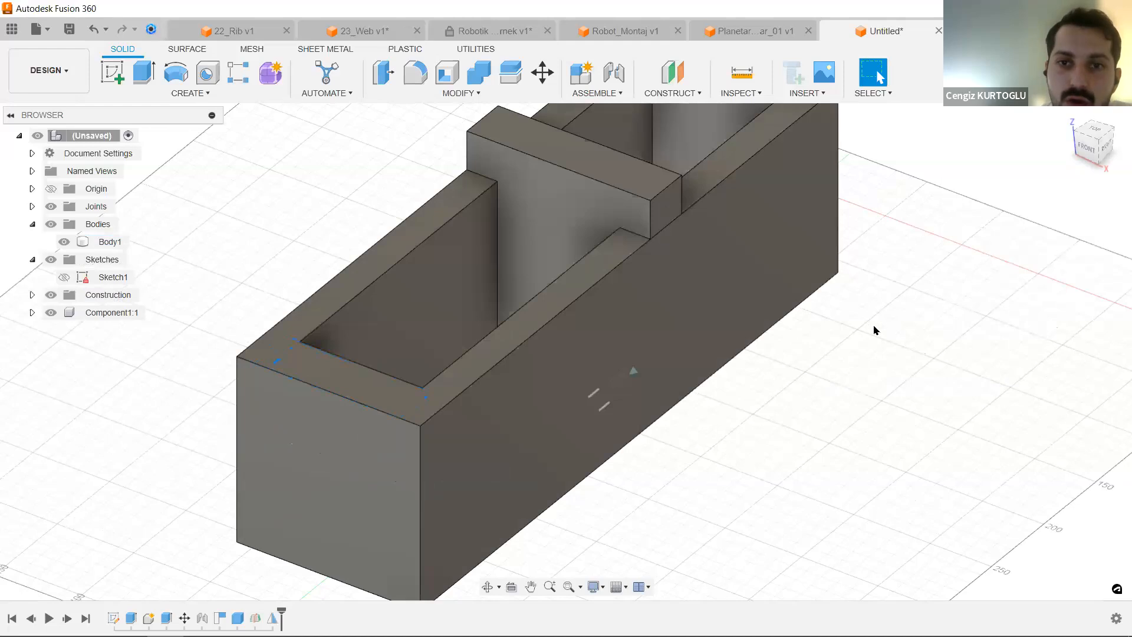
Start a Fillet on the four long inner and outer top edges of the box body with a constant 8 mm radius.
middle_click_drag(875, 328, 823, 361, "shift")
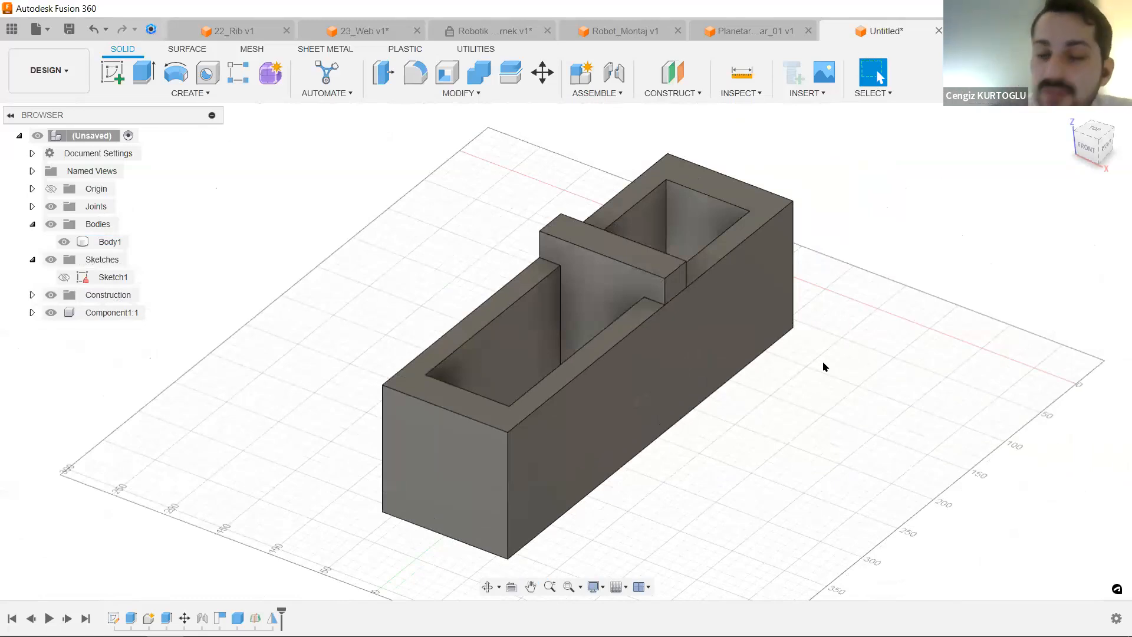
scroll(741, 336, "up", 3)
middle_click_drag(841, 333, 870, 335, "shift")
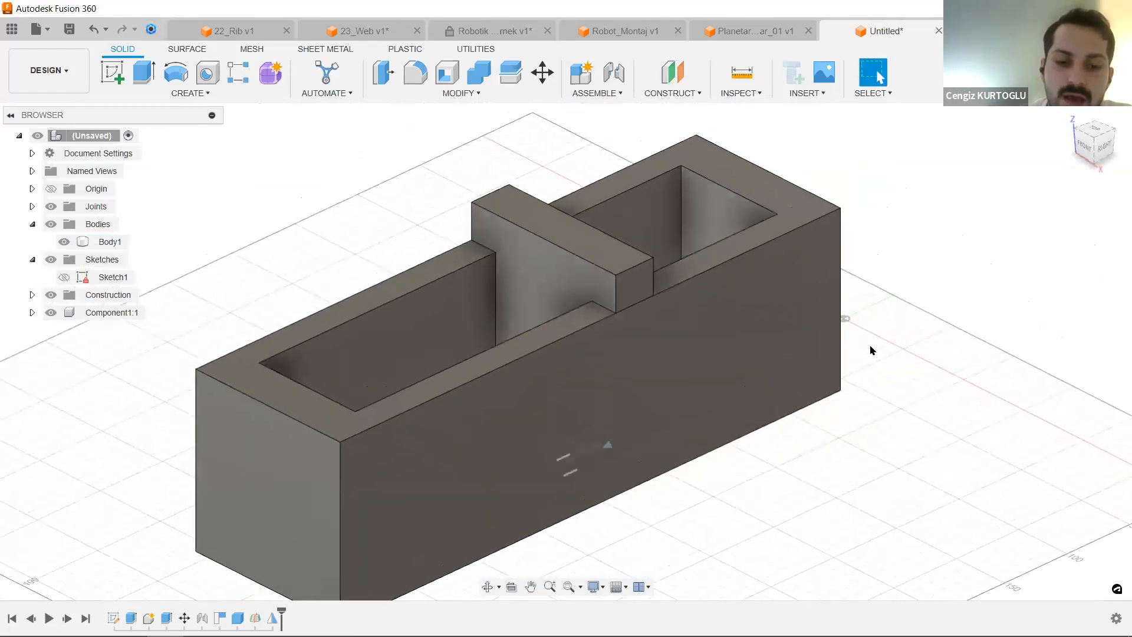
right_click(871, 351)
left_click(915, 304)
key("Escape")
left_click(415, 73)
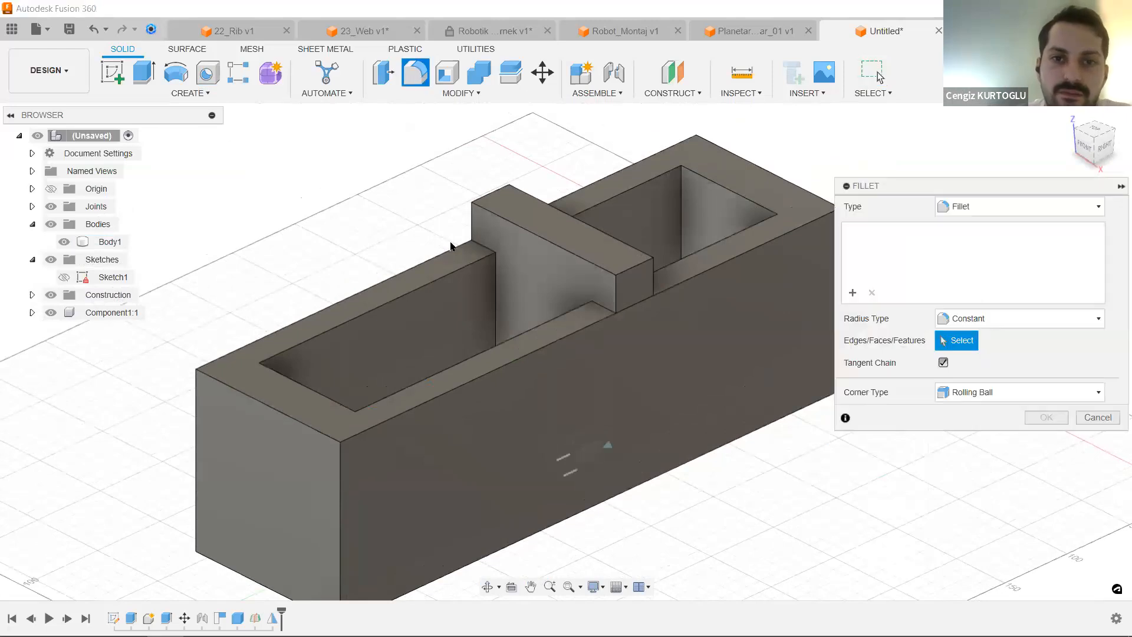
left_click(438, 281)
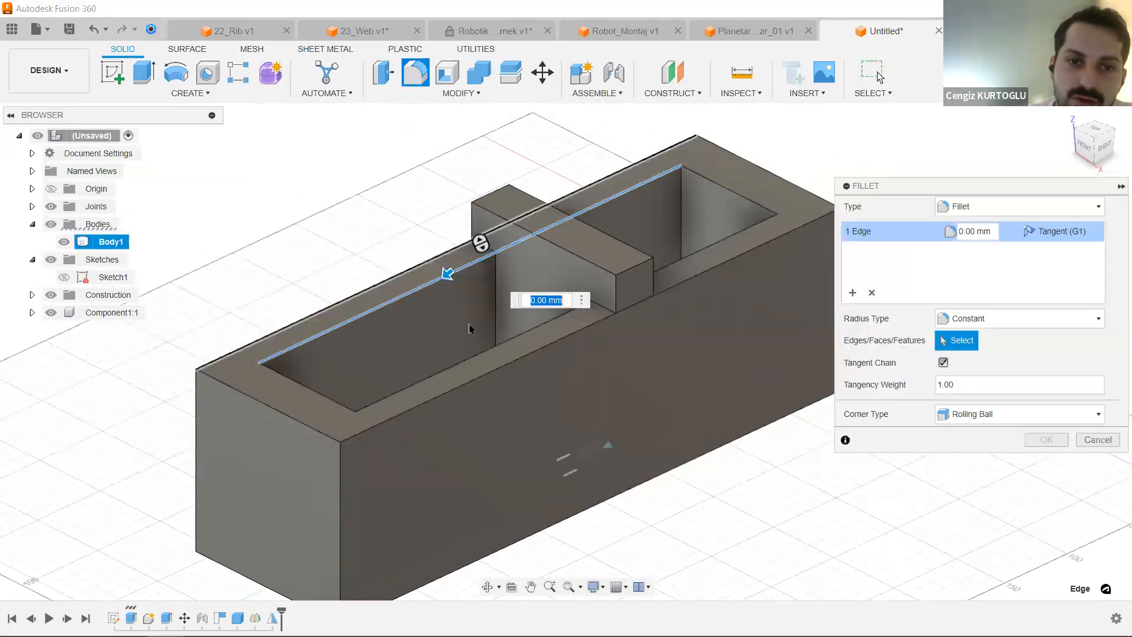
left_click(487, 349)
left_click(511, 366)
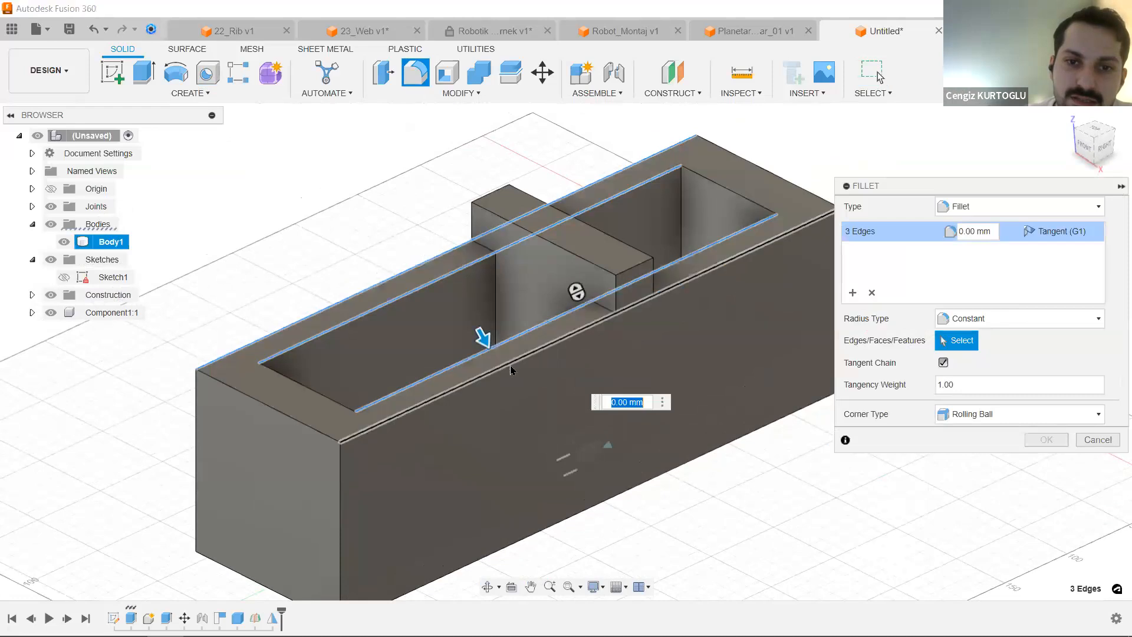
left_click(830, 189)
type("8")
middle_click_drag(619, 118, 600, 134)
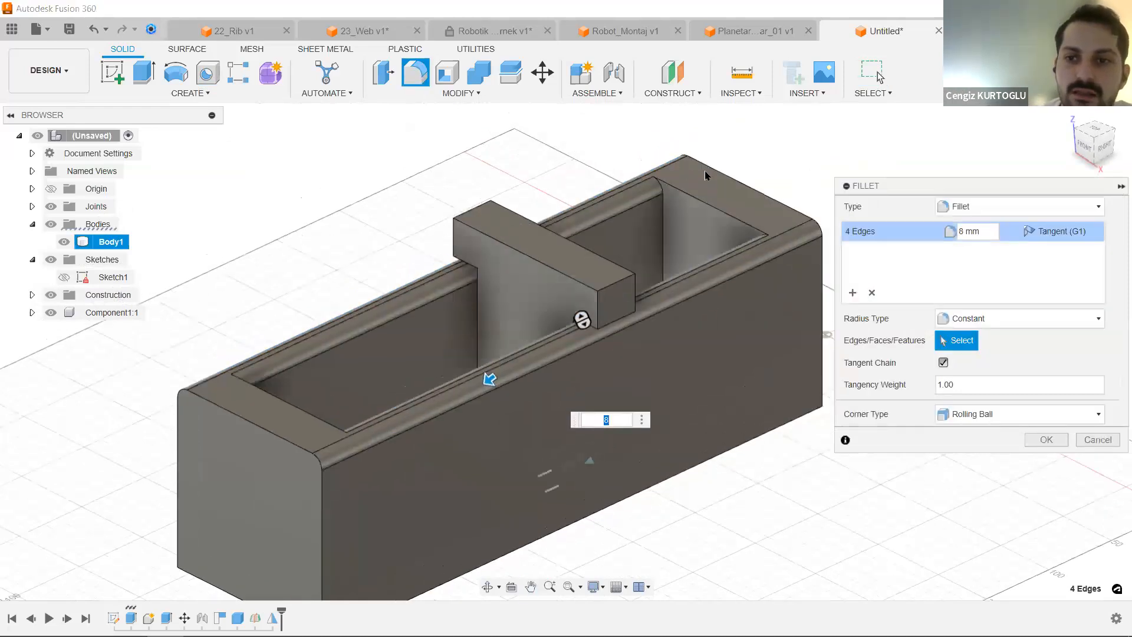
Add a second selection set to the fillet with the four short top edges of both end walls at a 10 mm radius.
left_click(853, 298)
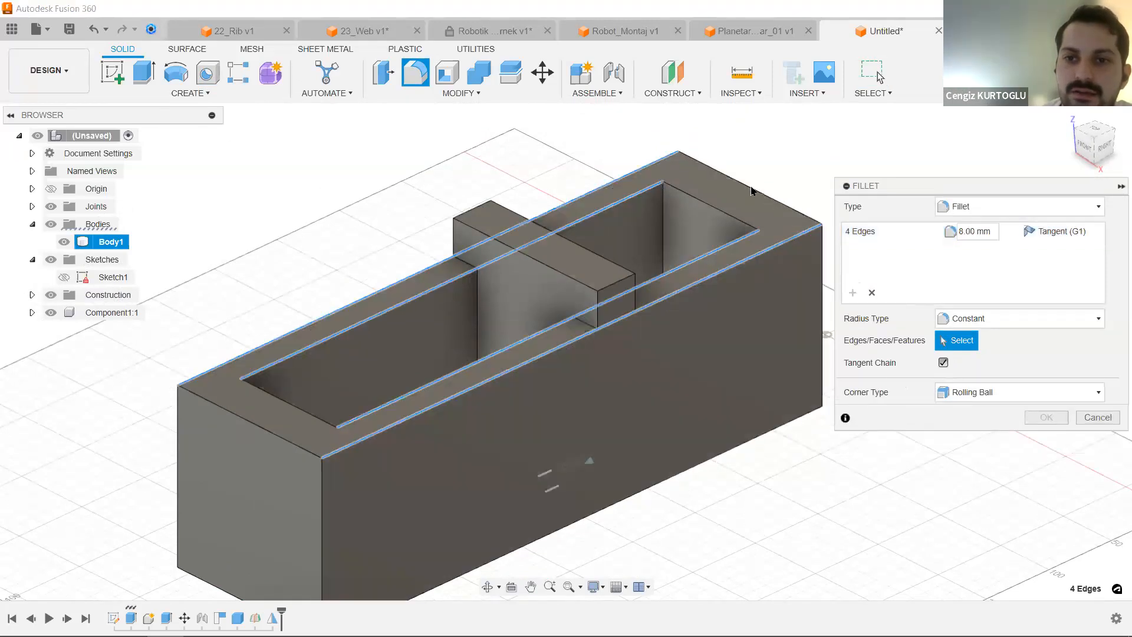
left_click(706, 204)
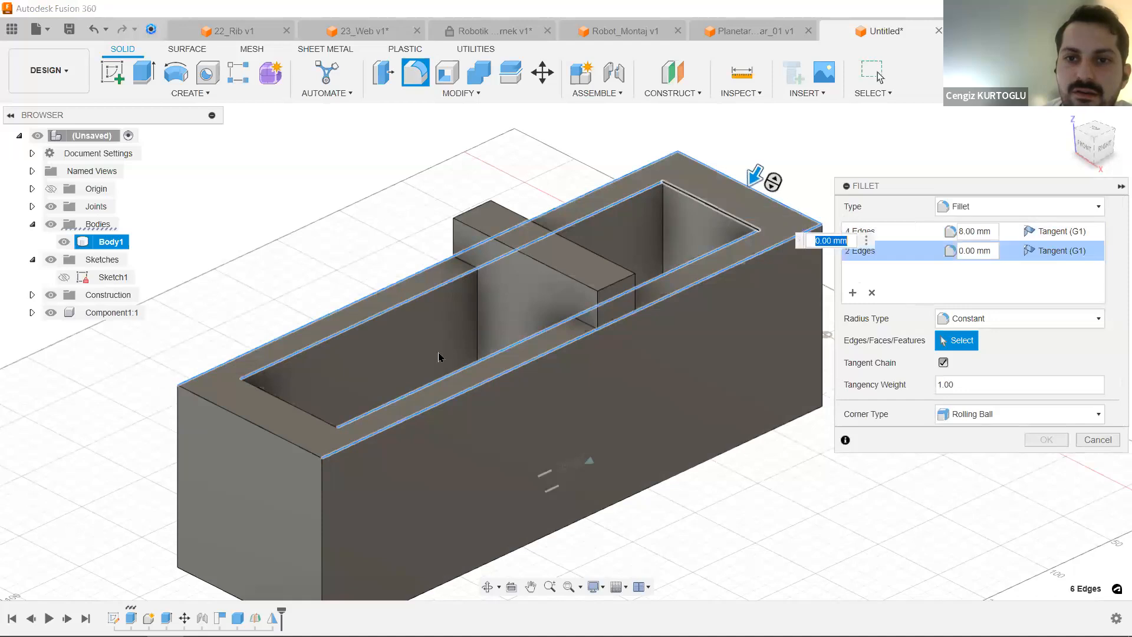
left_click(268, 396)
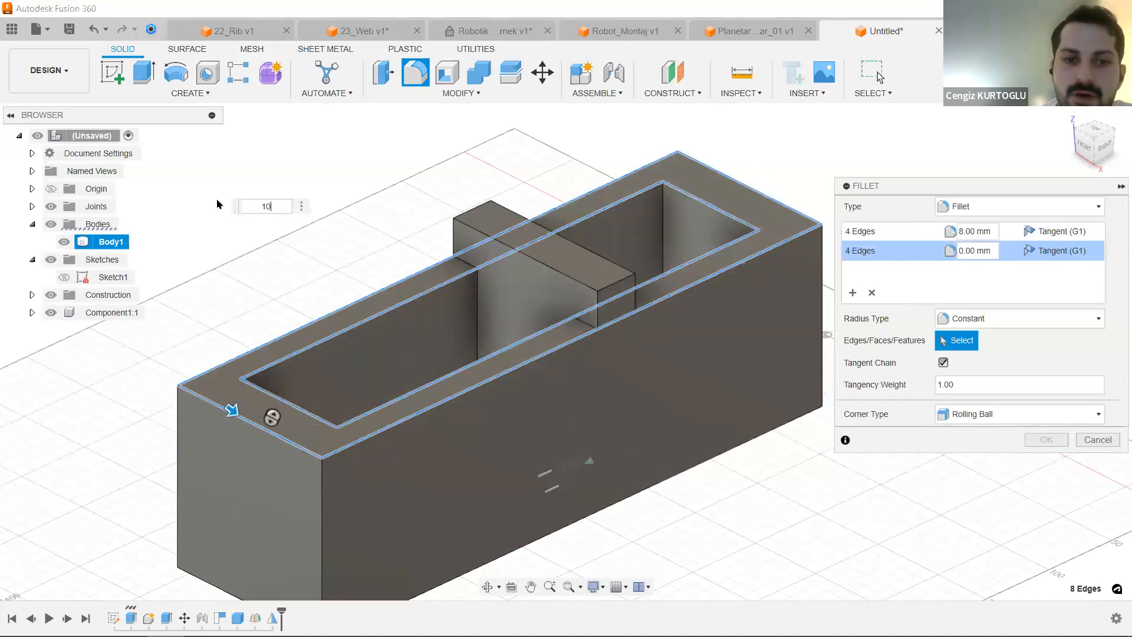
key("Return")
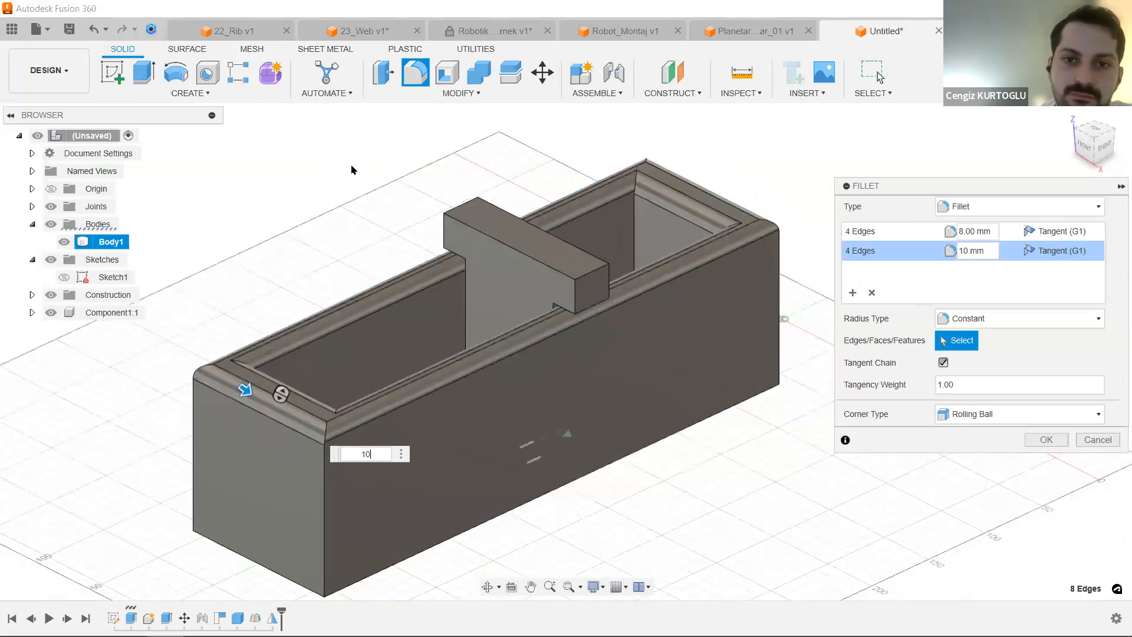
middle_click_drag(357, 158, 594, 271, "shift")
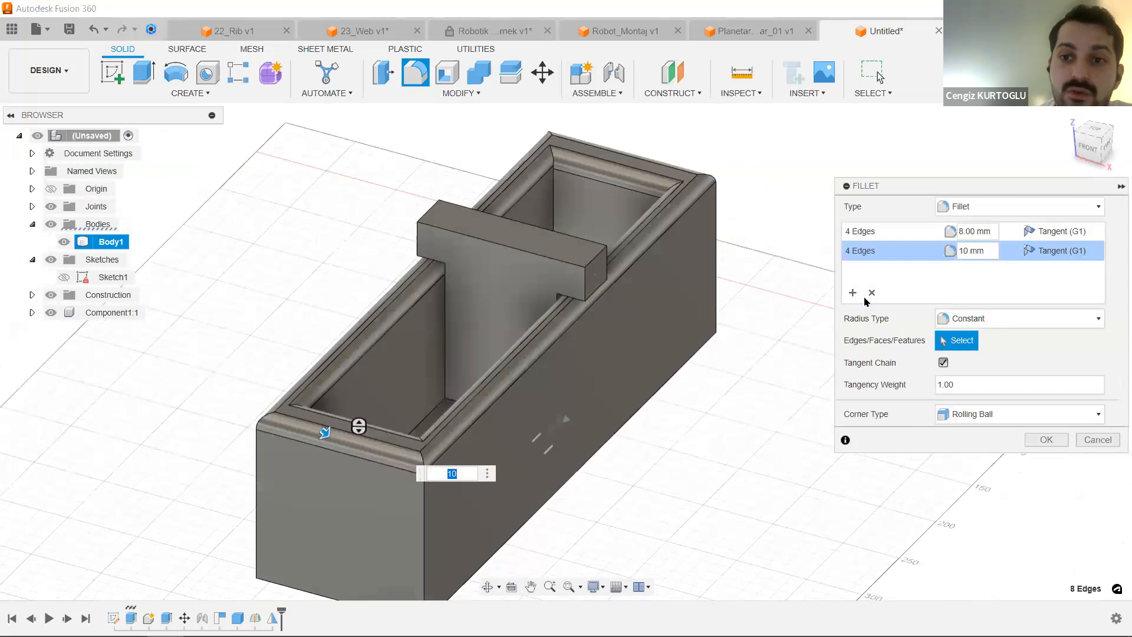
Add a third selection set to the fillet with both short top end edges and one short lower end edge of the raised crossbar.
left_click(853, 293)
scroll(598, 258, "up", 3)
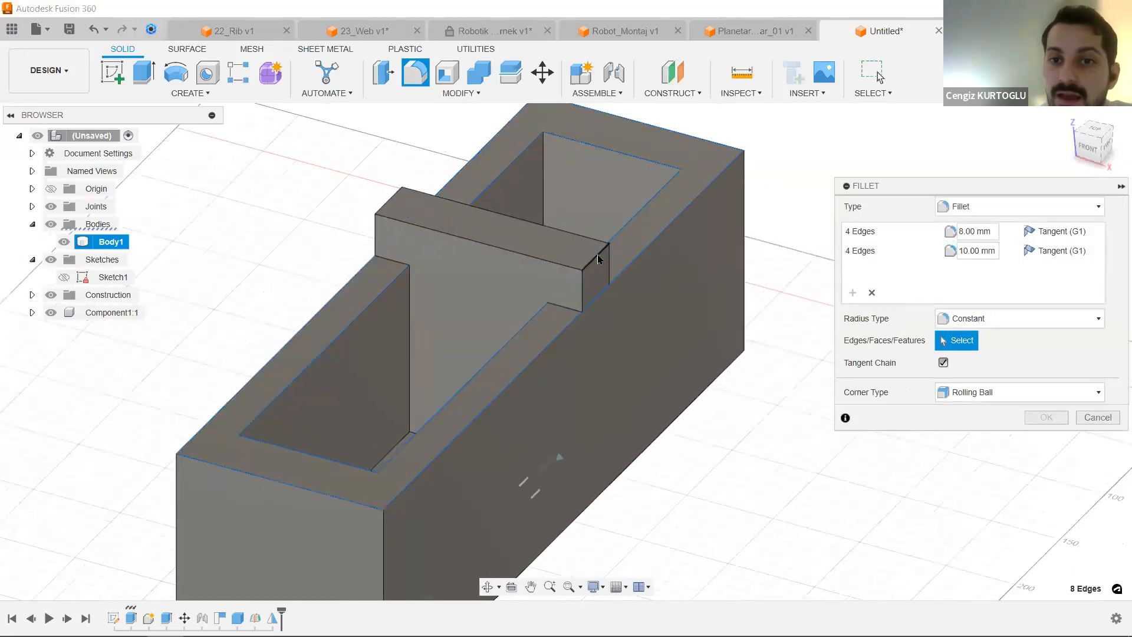
scroll(598, 258, "up", 1)
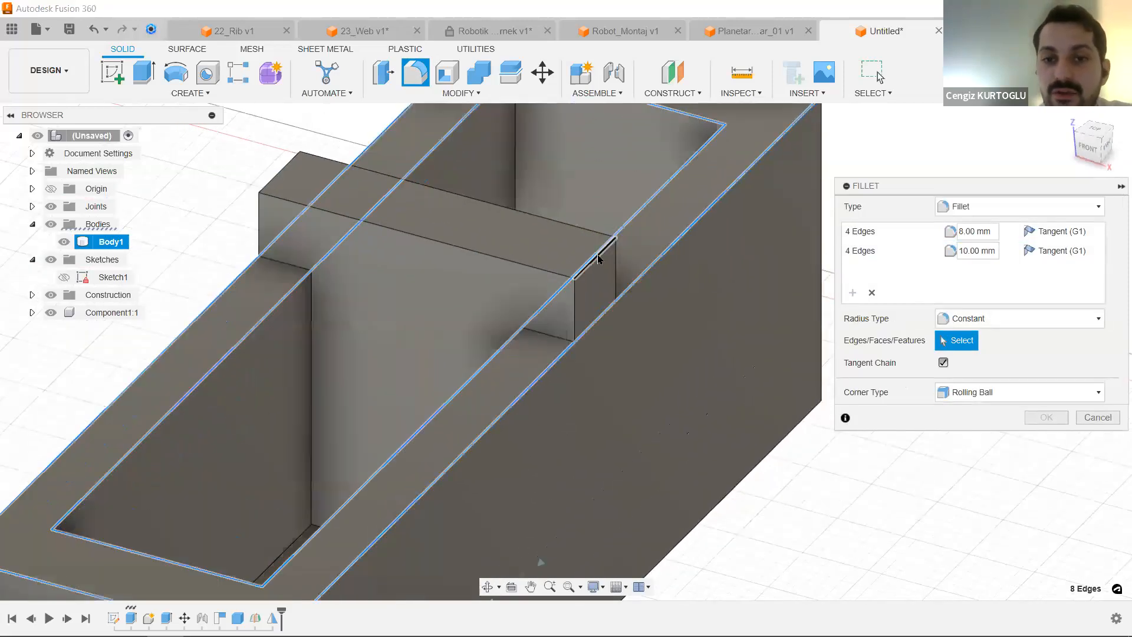
left_click(614, 306)
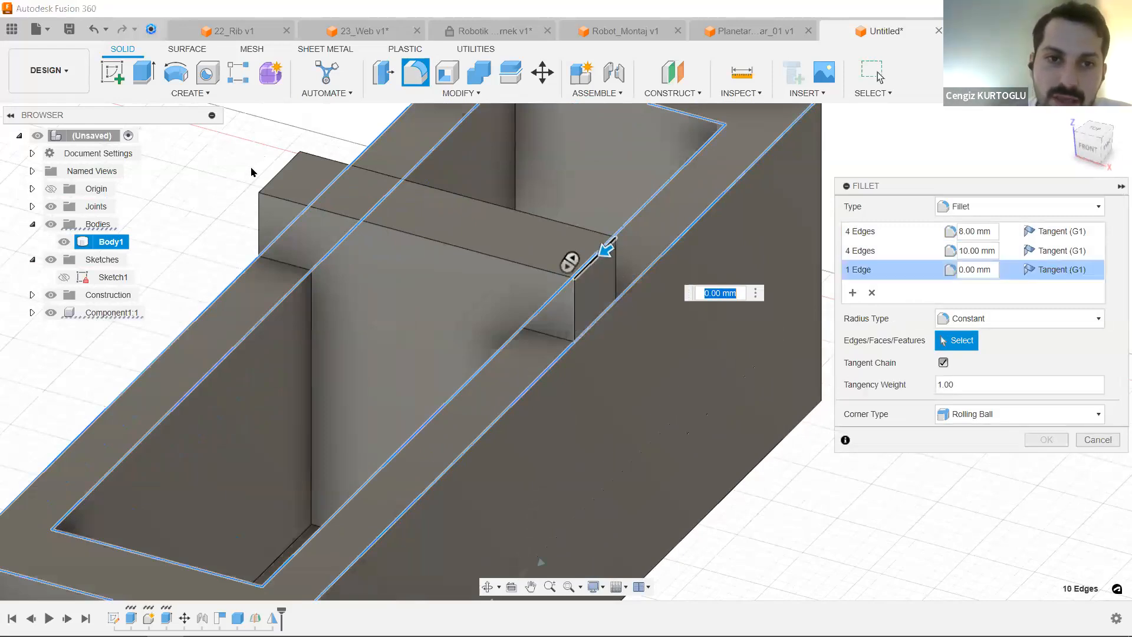
left_click(279, 172)
left_click(274, 251)
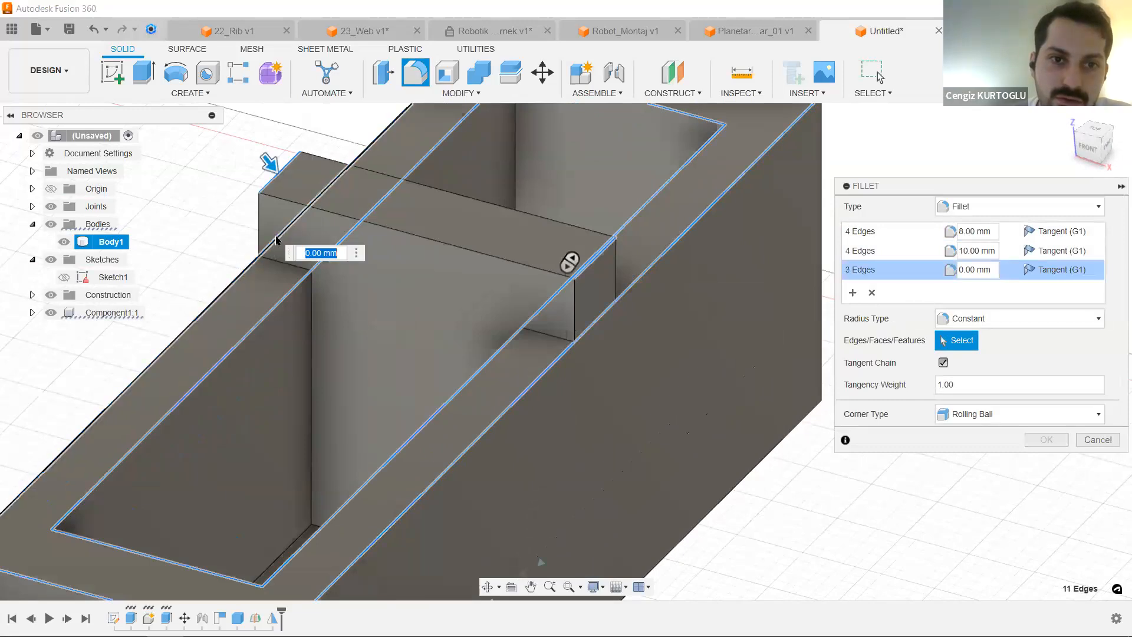
scroll(275, 240, "up", 4)
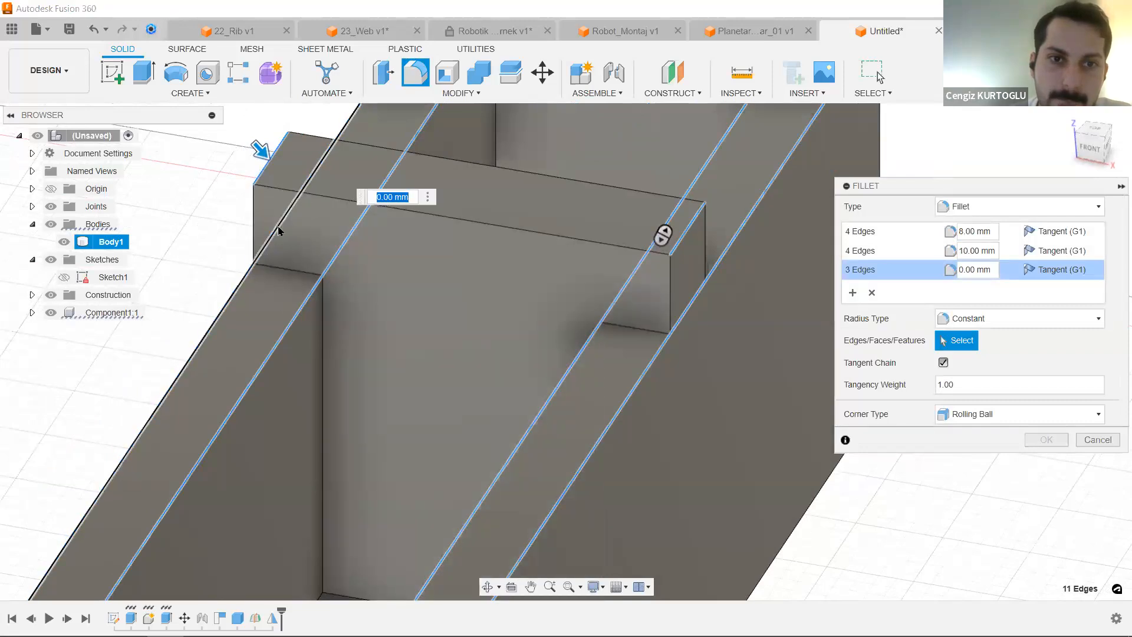
Add the remaining short lower end edge of the crossbar, overlapped by the long outer edge, to the third fillet set.
left_click(278, 231)
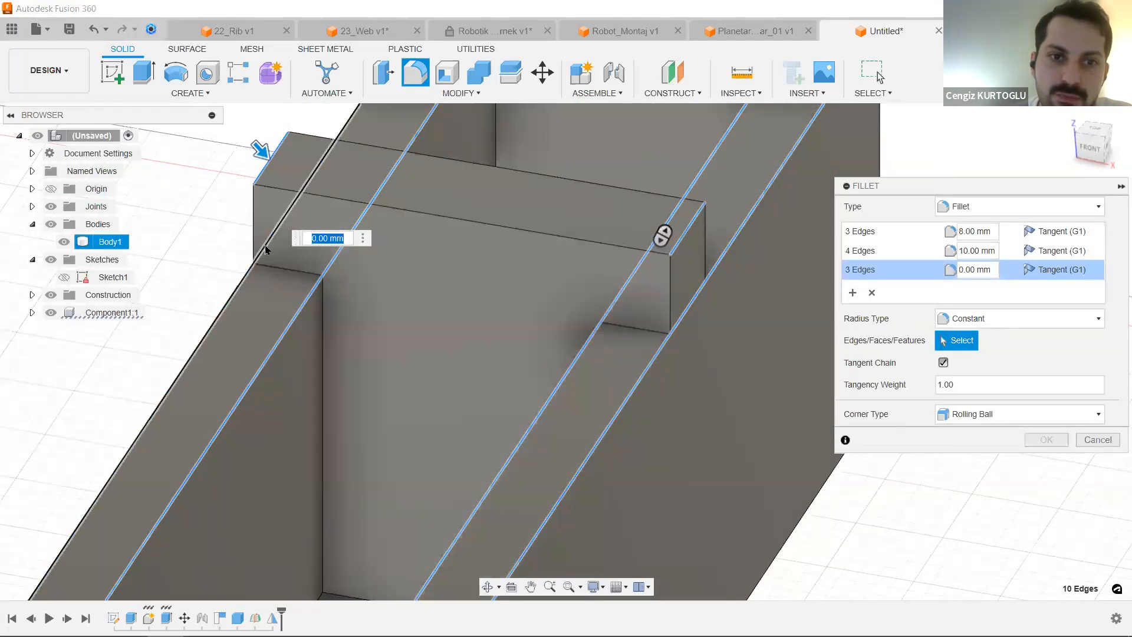
left_click(249, 275)
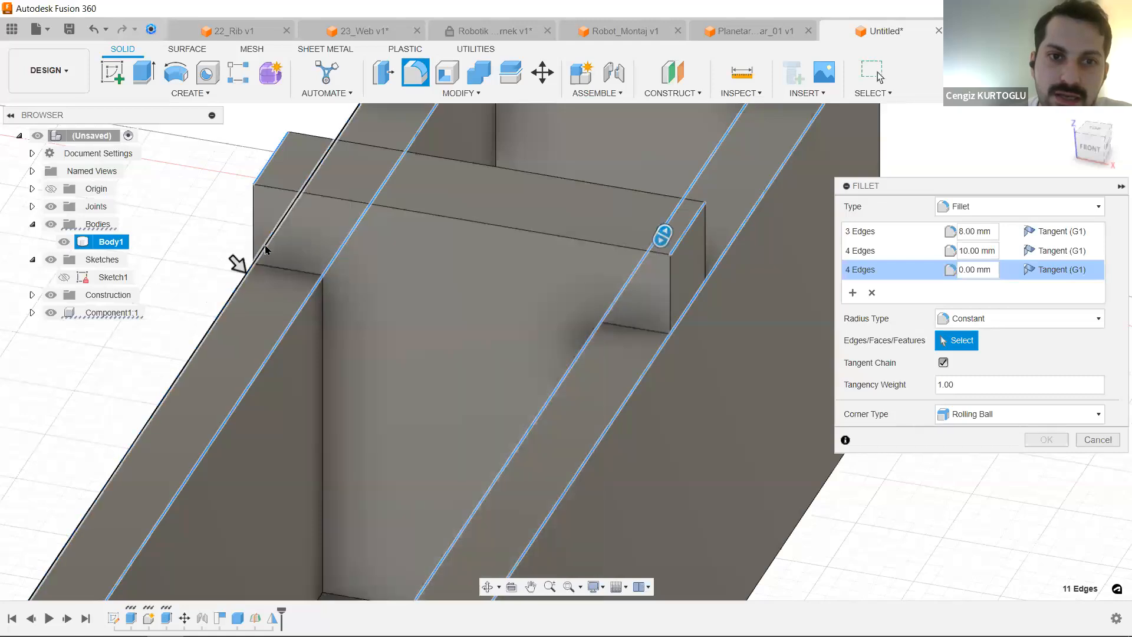
left_click(266, 249)
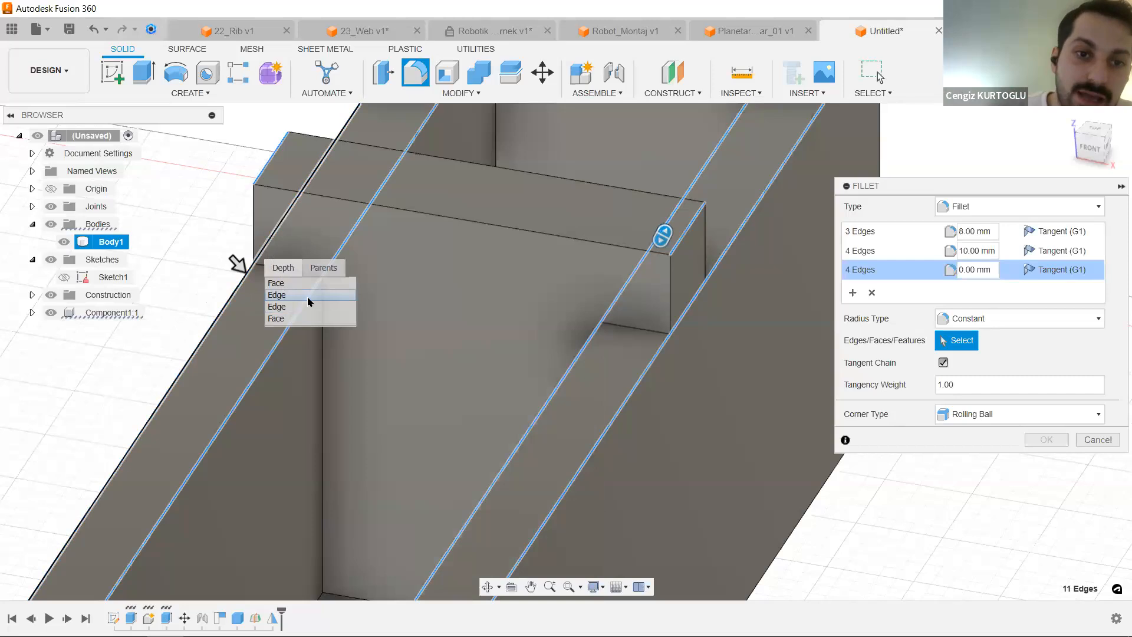
left_click(296, 315)
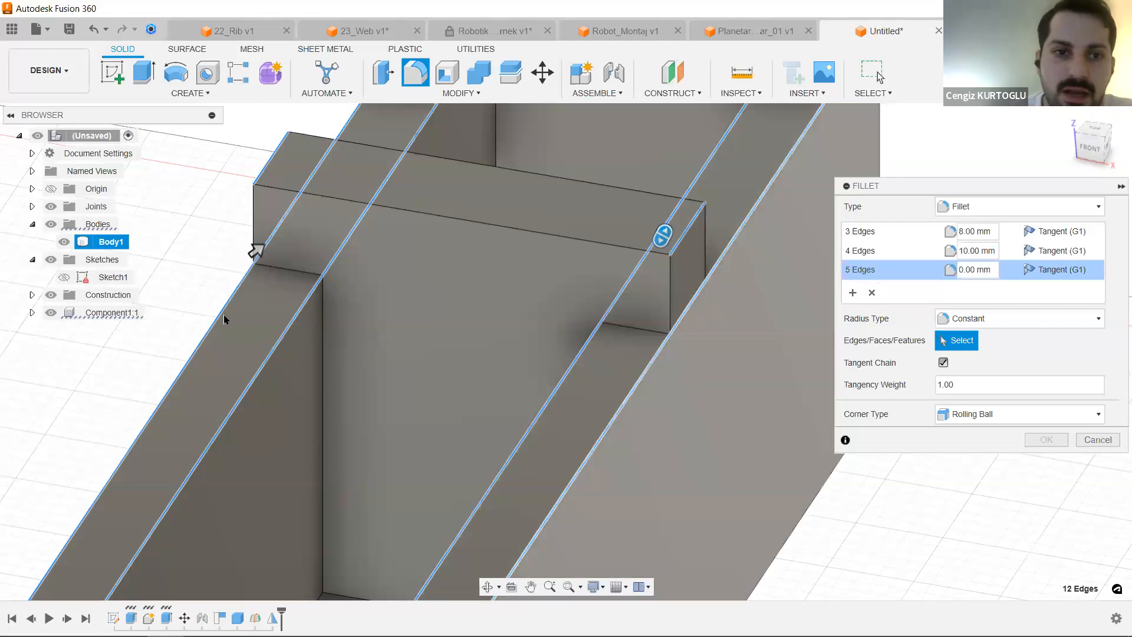
Move the long outer top edge beside that crossbar end out of the third set and back into the 8 mm fillet set.
left_click(223, 311)
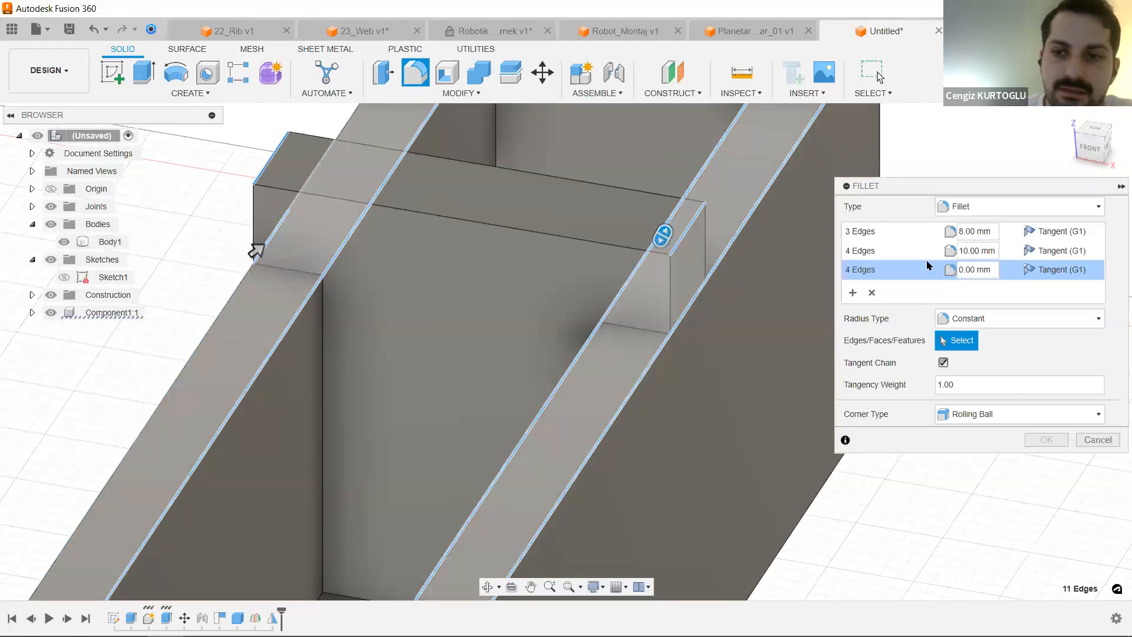
left_click(865, 231)
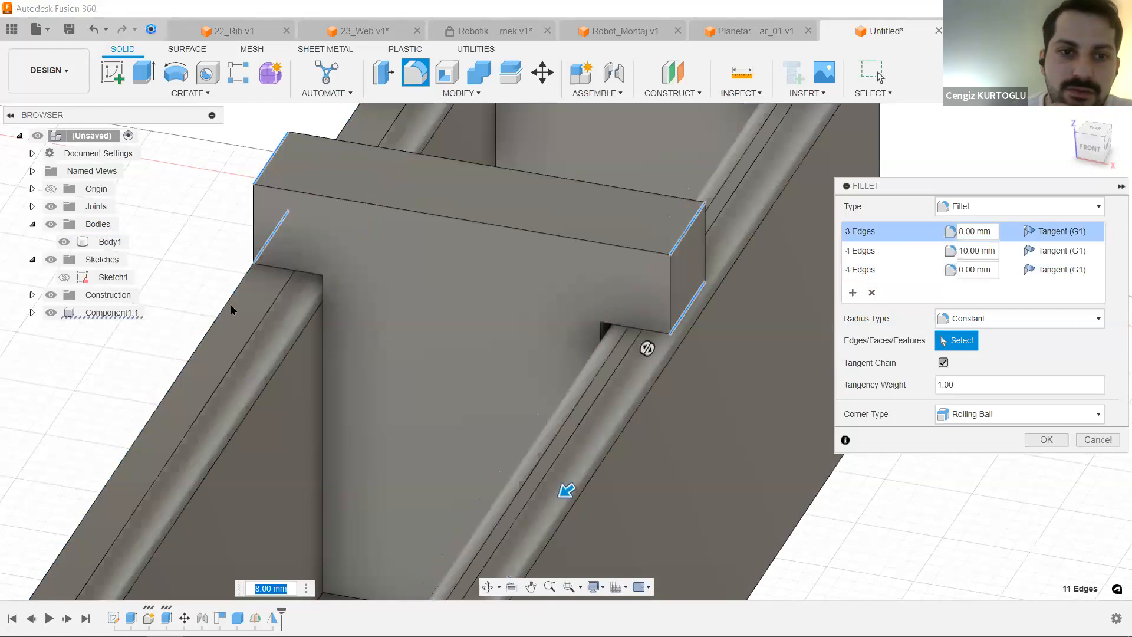
left_click(212, 330)
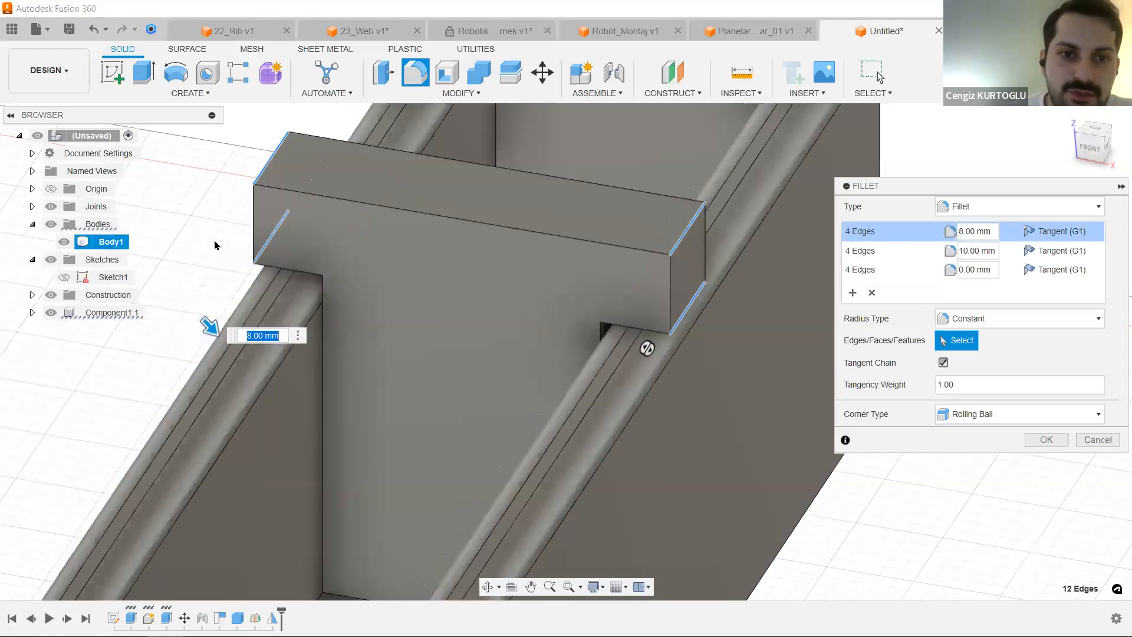
Set the radius of the third fillet edge set to 5 mm.
scroll(215, 245, "down", 3)
left_click(943, 271)
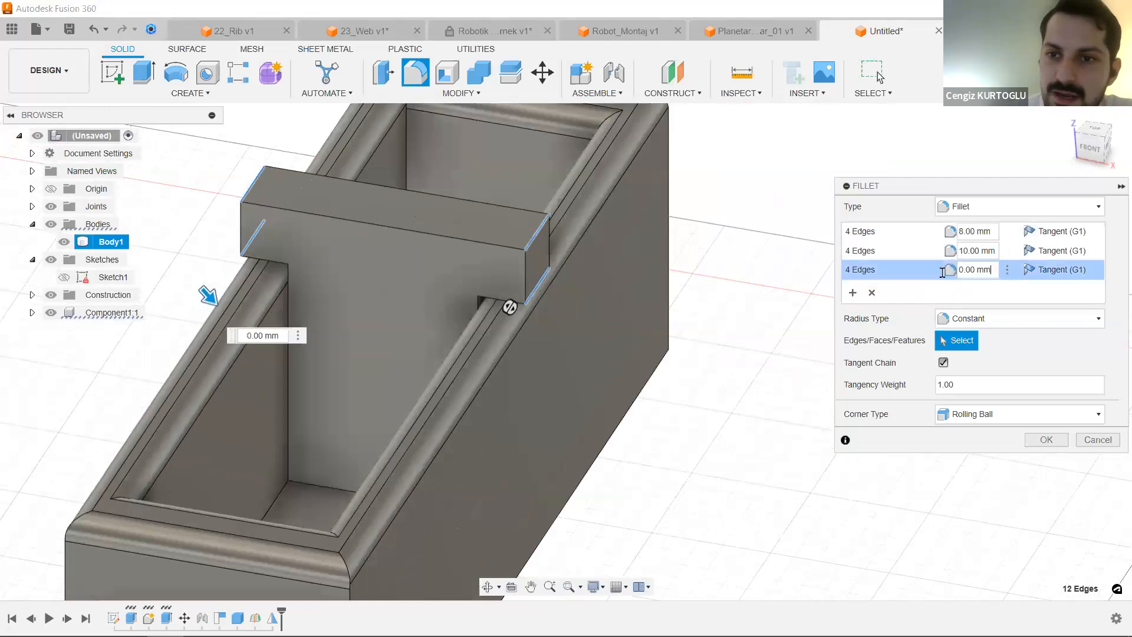
double_click(995, 271)
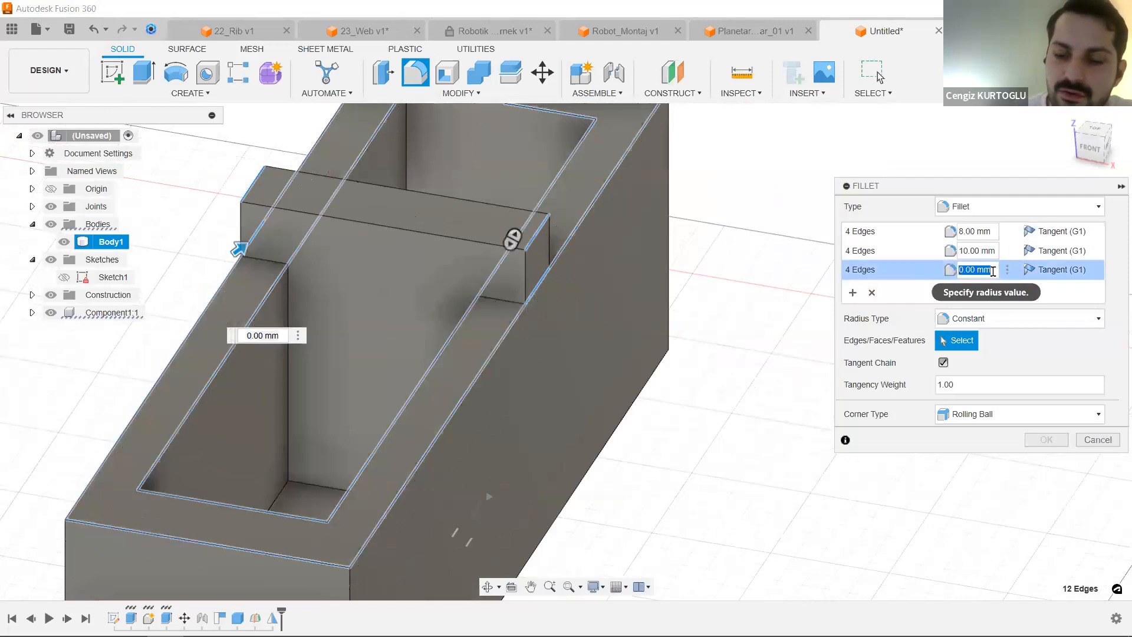
type("5")
middle_click_drag(690, 347, 820, 323, "shift")
scroll(463, 206, "up", 2)
middle_click_drag(645, 189, 819, 256)
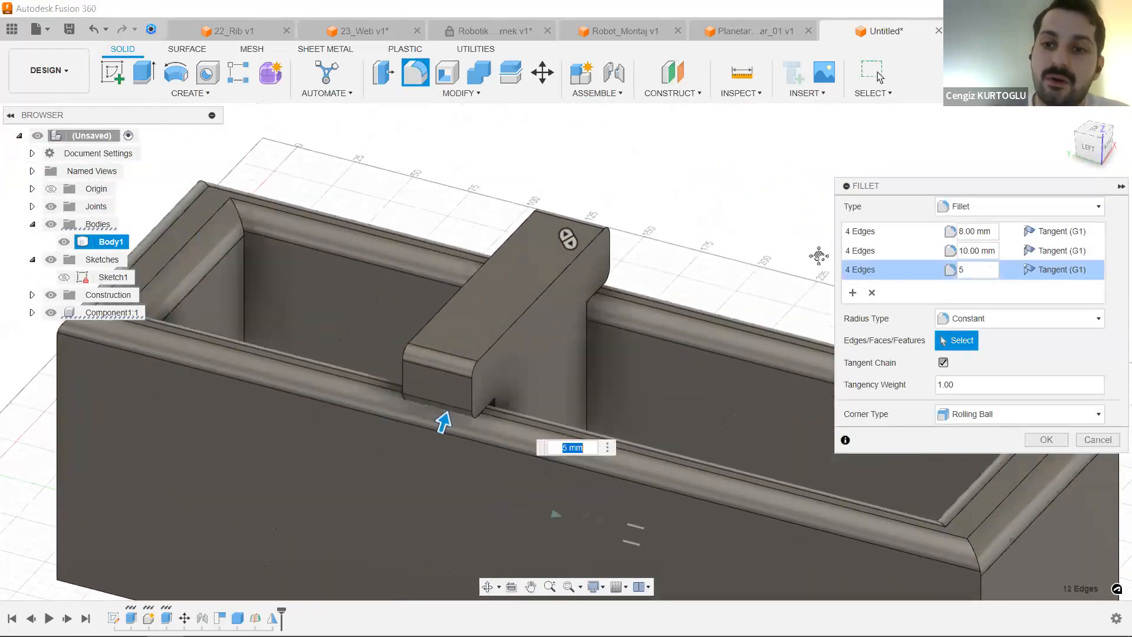
key("Return")
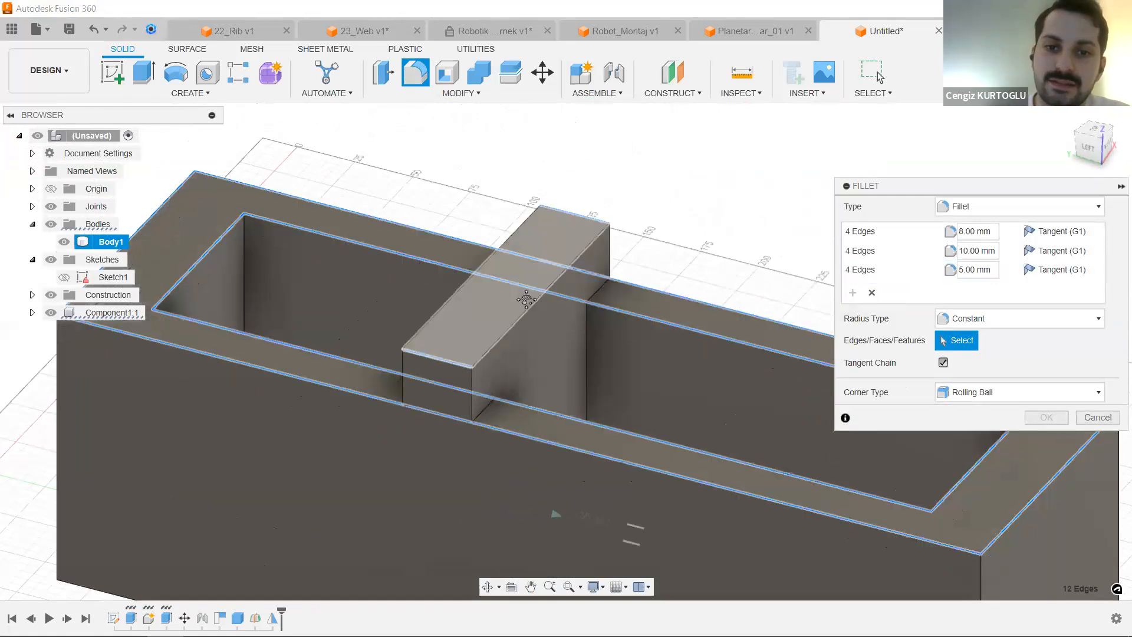
Add the top face of the divider's crossbar to the fillet with a 10 mm radius and complete the feature.
left_click(528, 306)
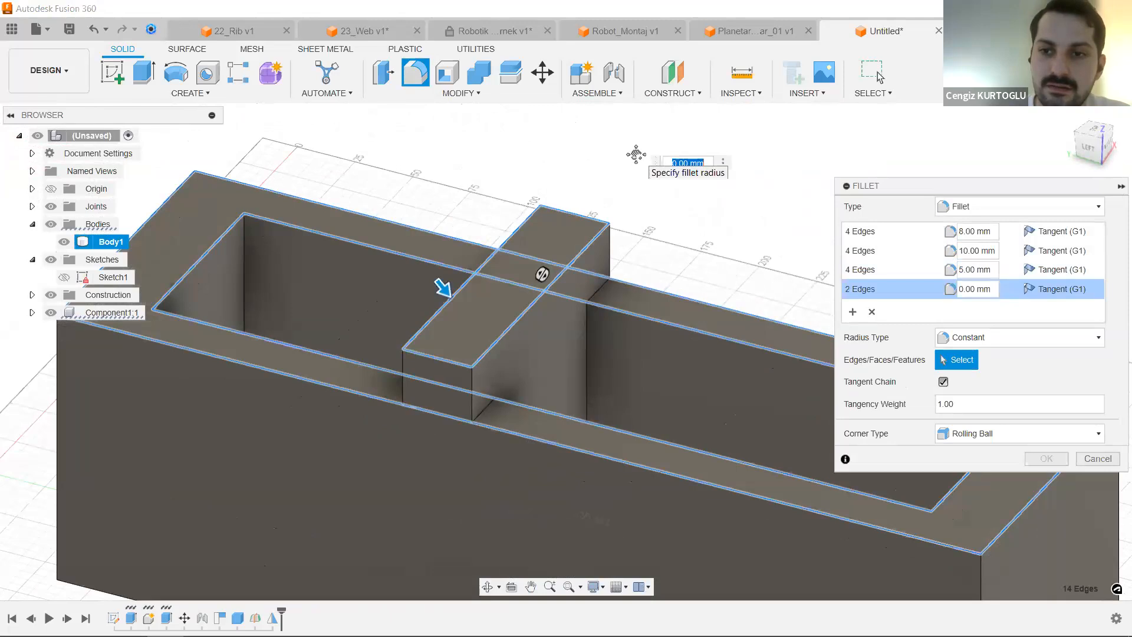
type("6")
key("Return")
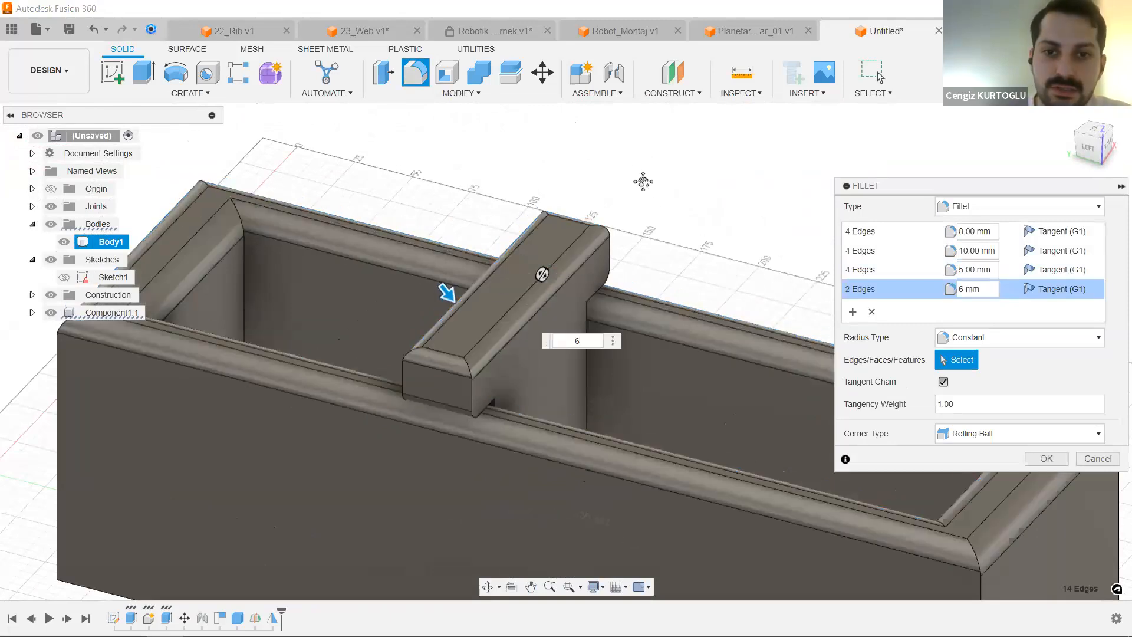
type("10")
key("Return")
middle_click_drag(632, 185, 495, 171, "shift")
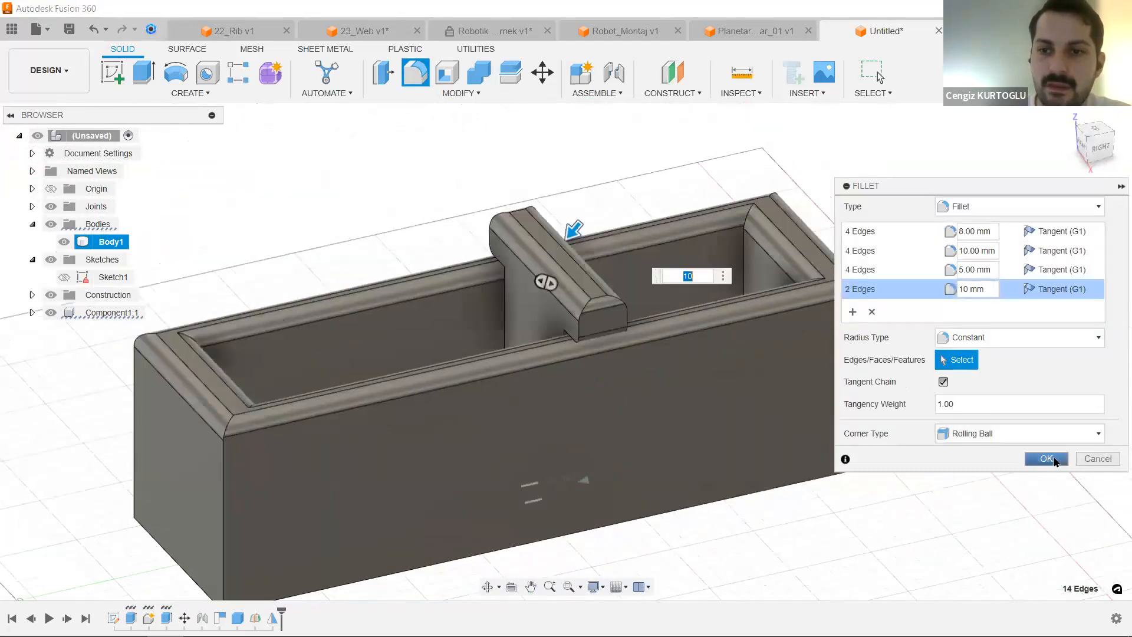
left_click(1047, 459)
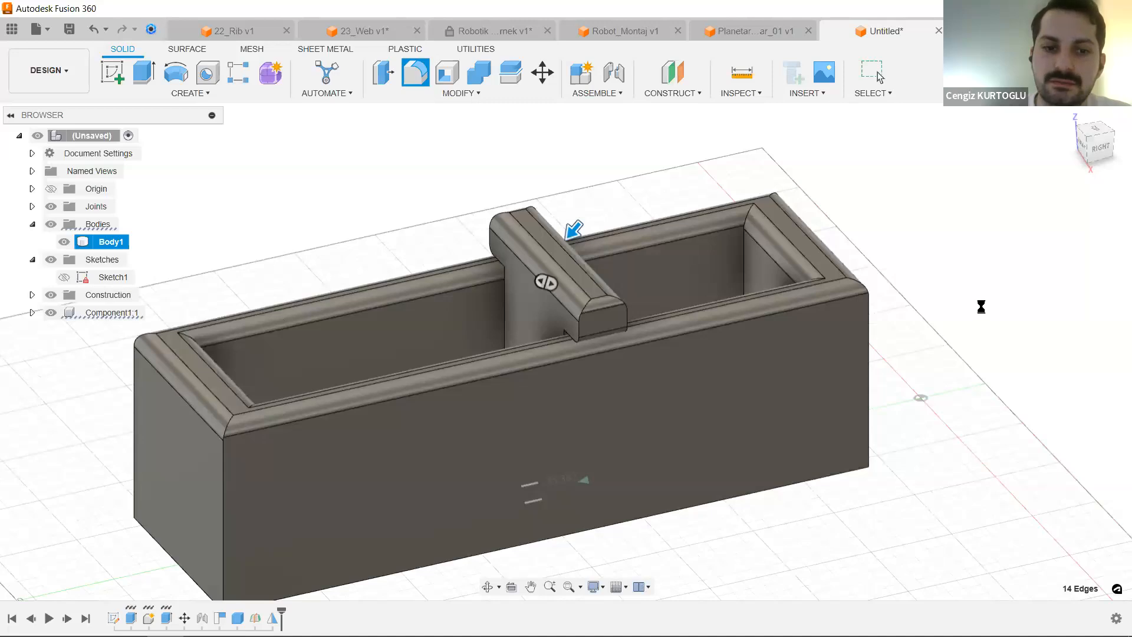
Fillet the four bottom outer edges of the box with a radius of about 27.8 mm.
scroll(961, 308, "down", 3)
middle_click_drag(996, 309, 953, 337, "shift")
key("f")
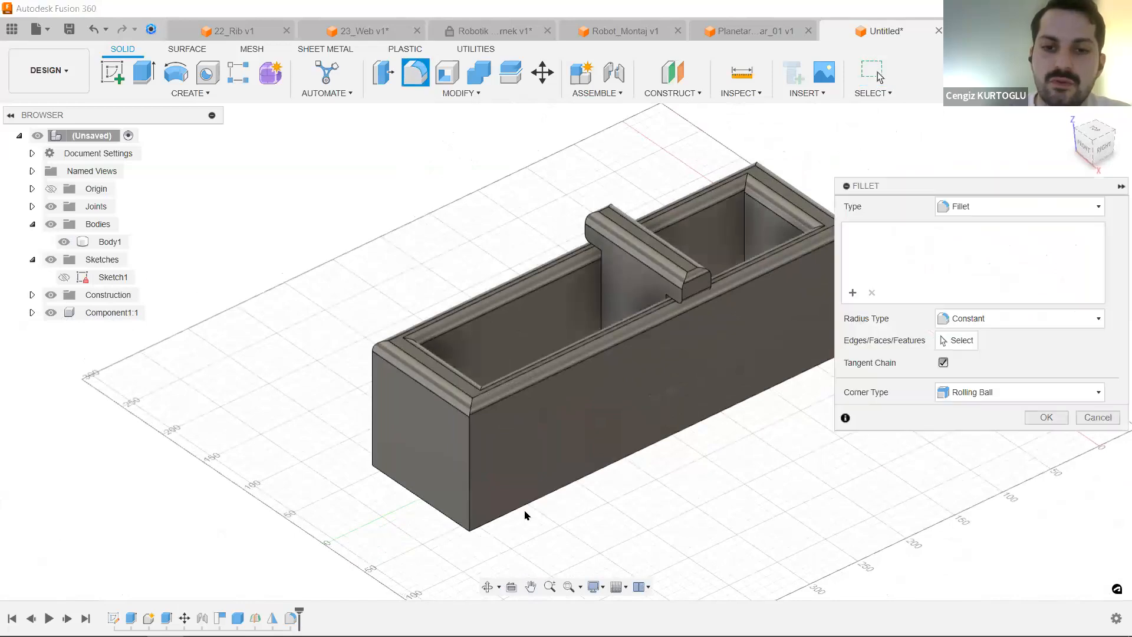
left_click(528, 512)
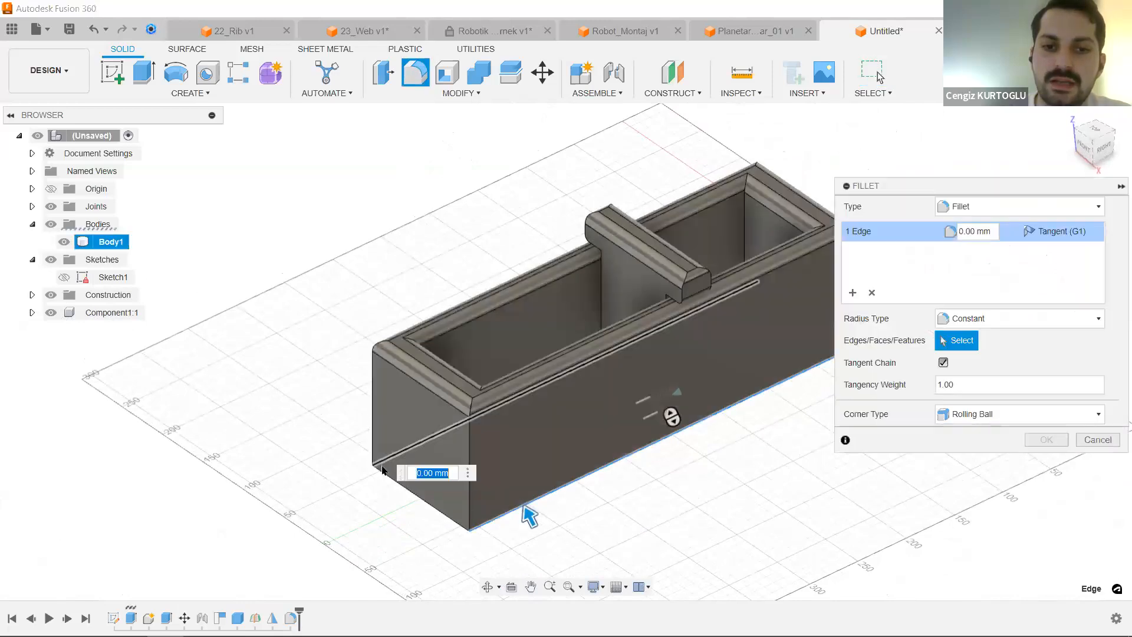
left_click(375, 465)
left_click_drag(372, 468, 377, 461)
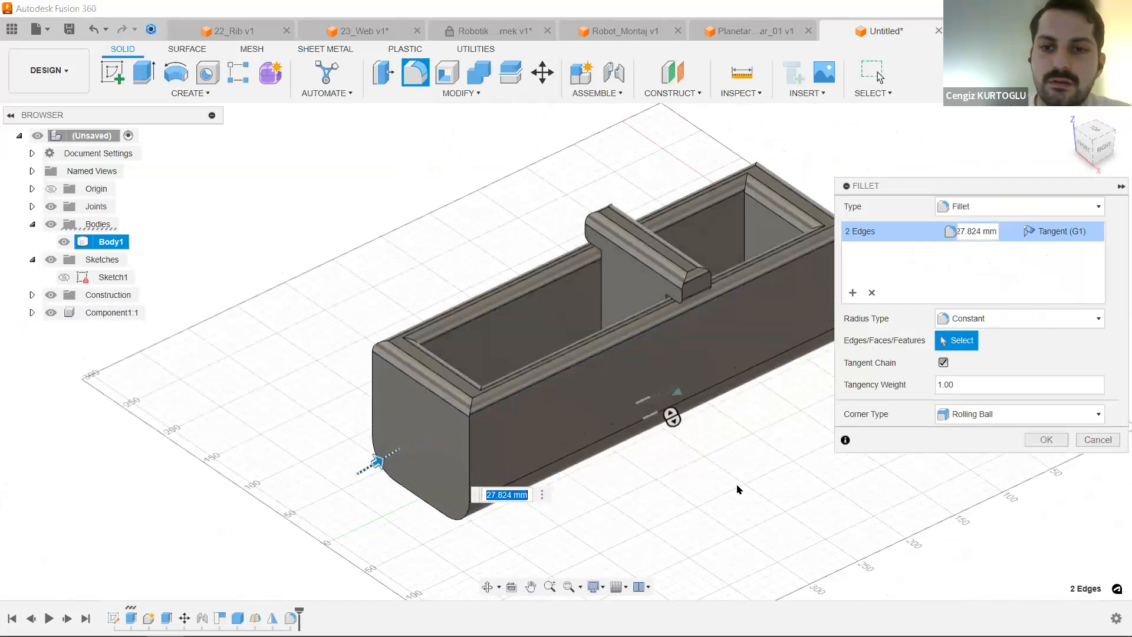
left_click(424, 501)
middle_click_drag(788, 335, 746, 340)
middle_click_drag(833, 340, 755, 346)
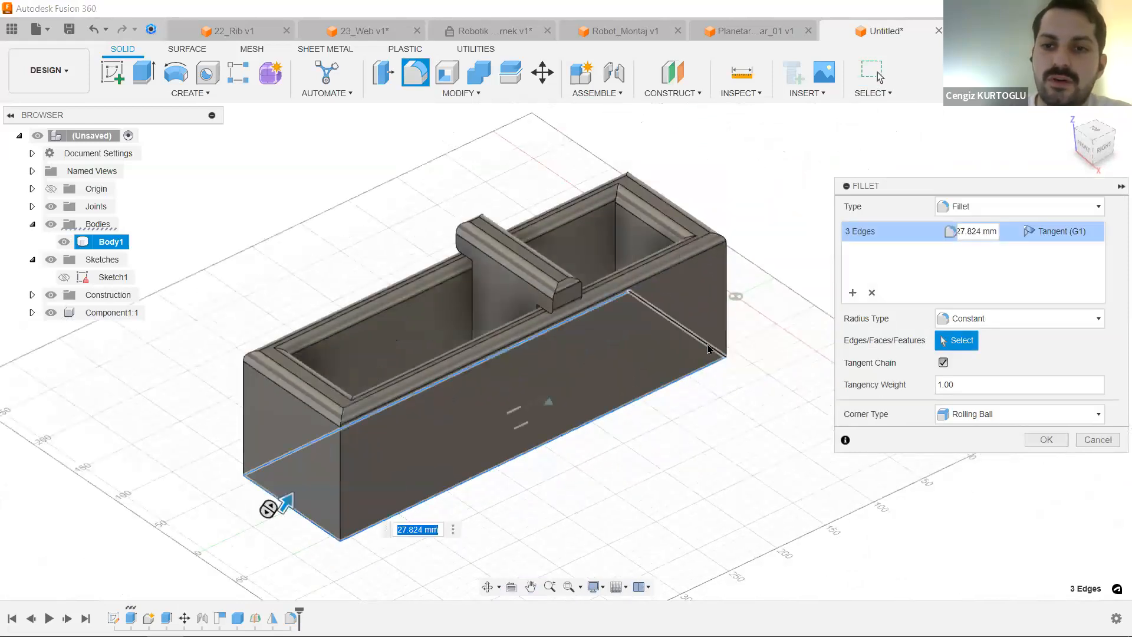
left_click(708, 348)
scroll(789, 299, "up", 4)
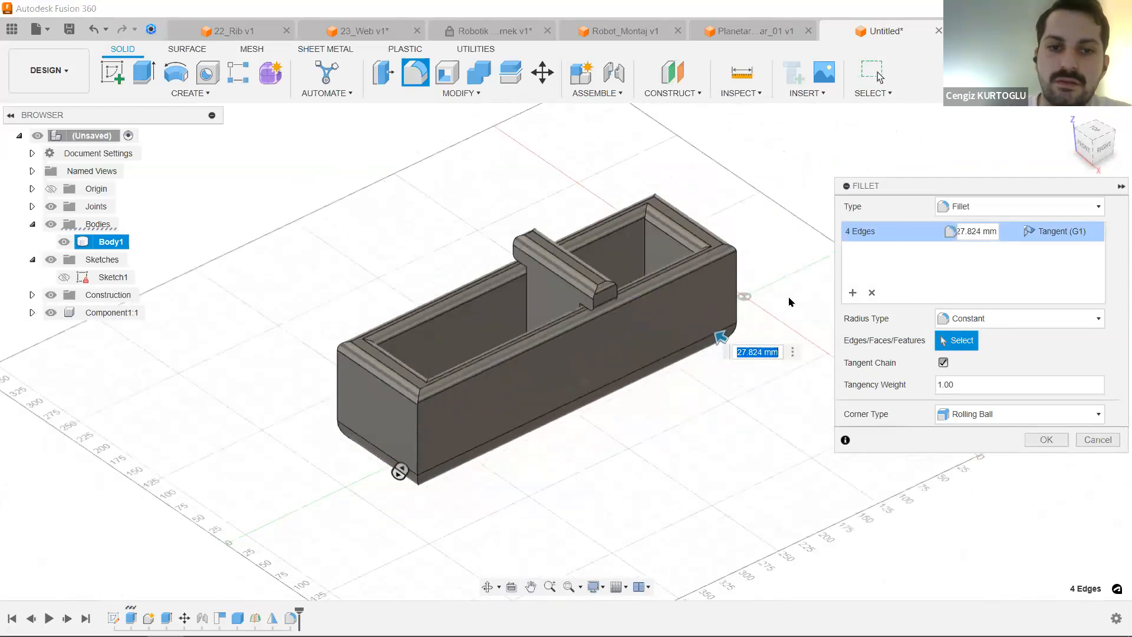
scroll(792, 301, "down", 5)
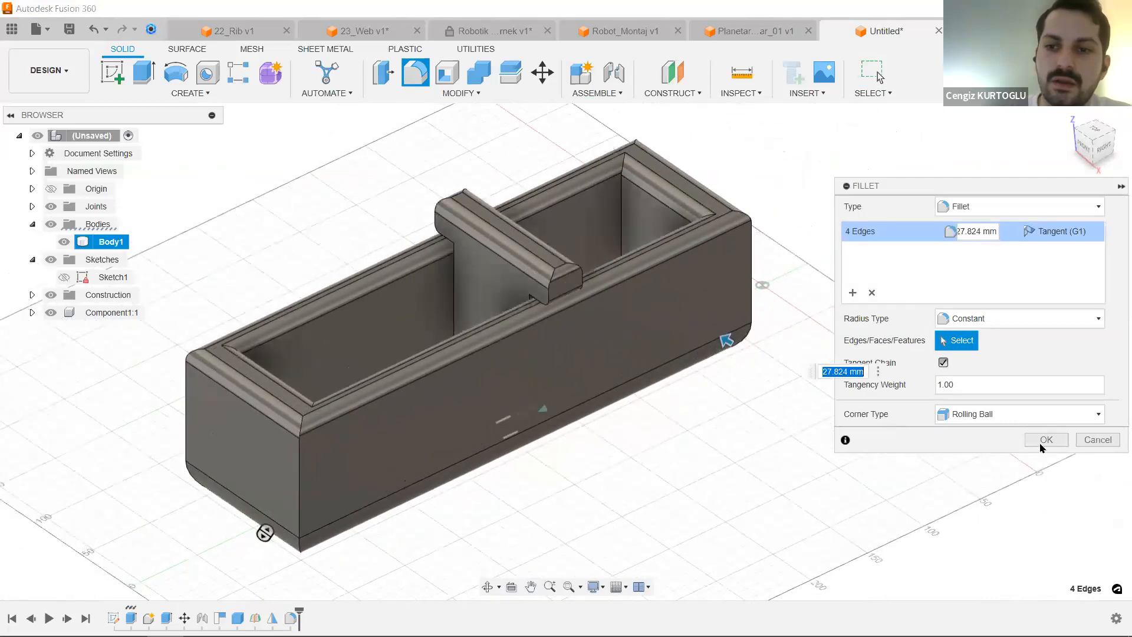
key("Return")
Slide the divider along the box to a position nearer its front end.
middle_click_drag(841, 260, 946, 207)
left_click_drag(619, 229, 484, 290)
middle_click_drag(670, 222, 679, 198, "shift")
middle_click_drag(679, 204, 722, 261)
middle_click_drag(907, 215, 905, 233, "shift")
Switch to the rendered image of the robotic gripper, view it and return to Fusion 360.
key("alt+Tab")
key("alt+Tab")
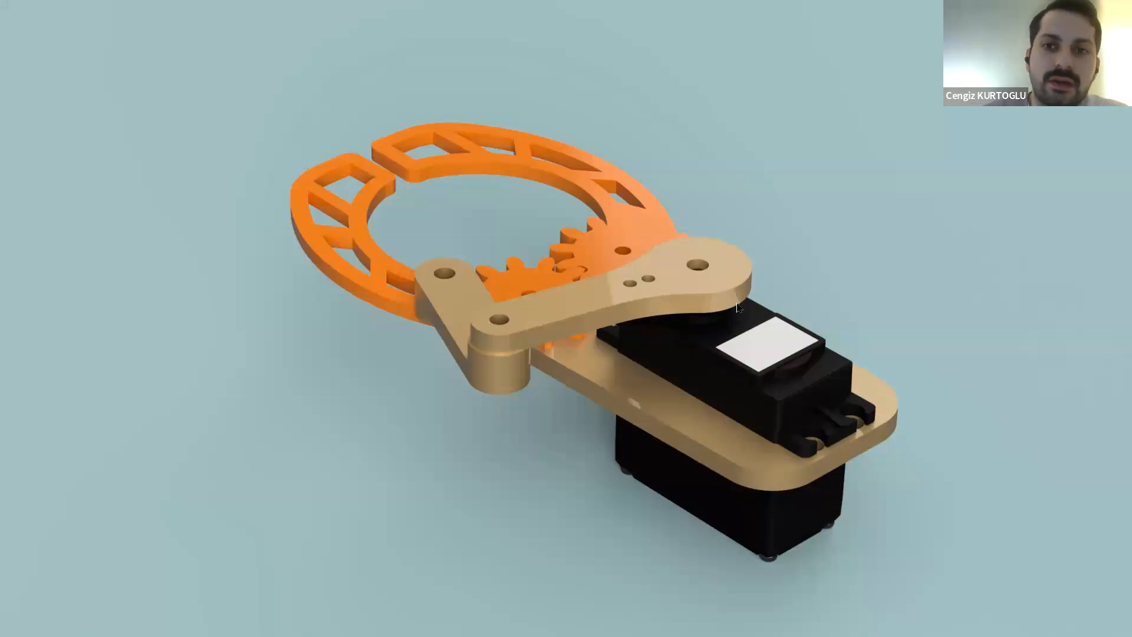
key("alt+Tab")
key("Tab")
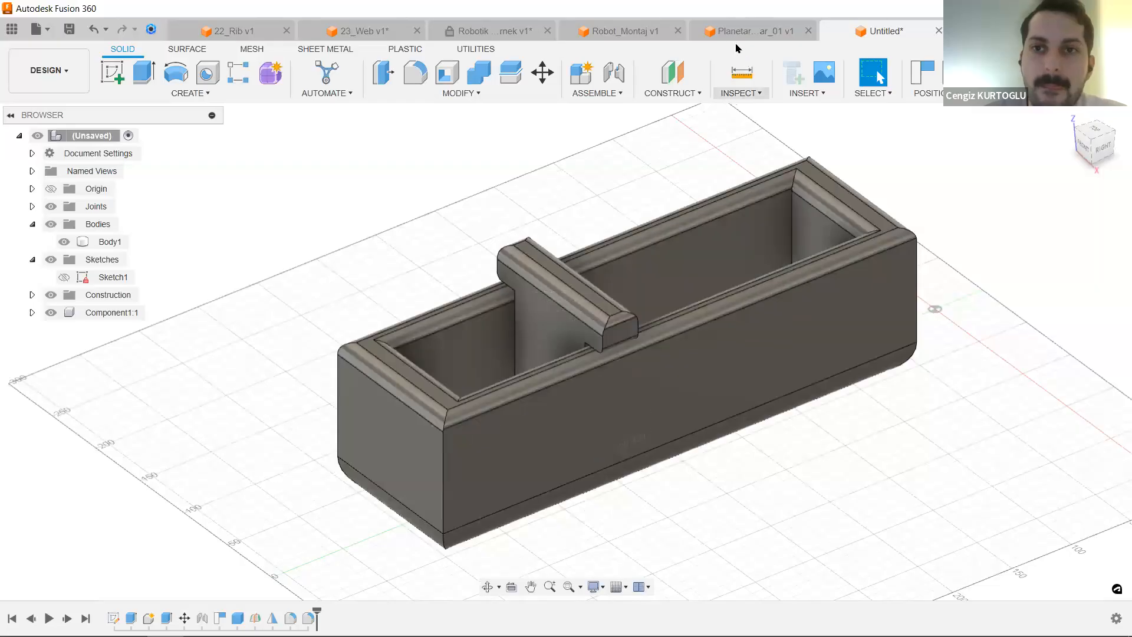
Look through the open designs Robot_Montaj and Ex_02, and bring up Robotik Kol Tutucu Örnek.
left_click(599, 36)
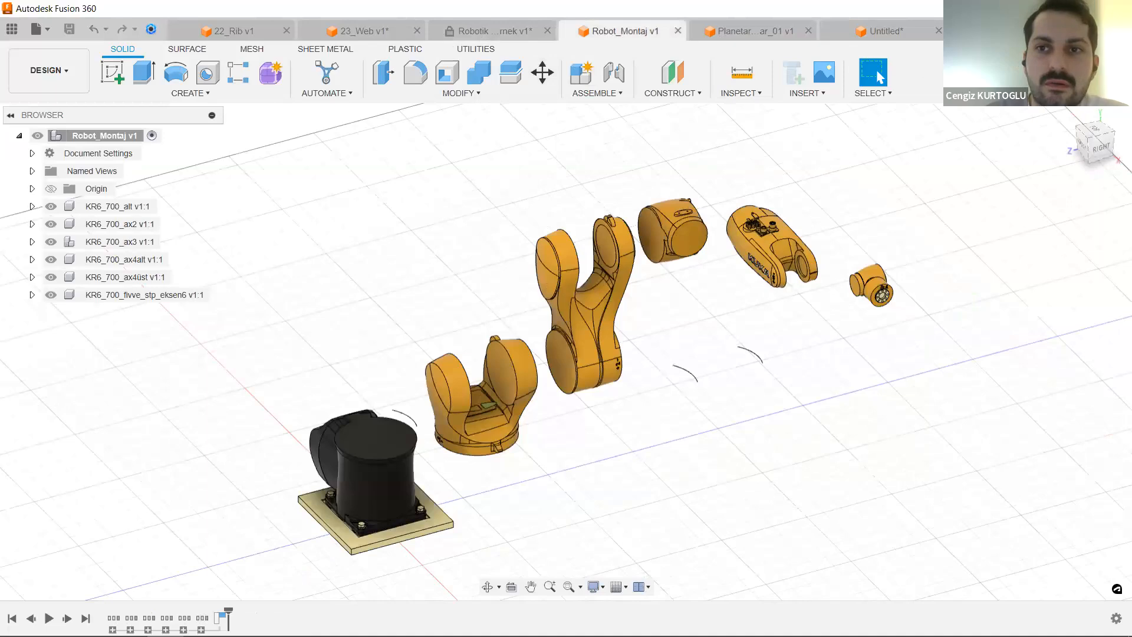
left_click(953, 31)
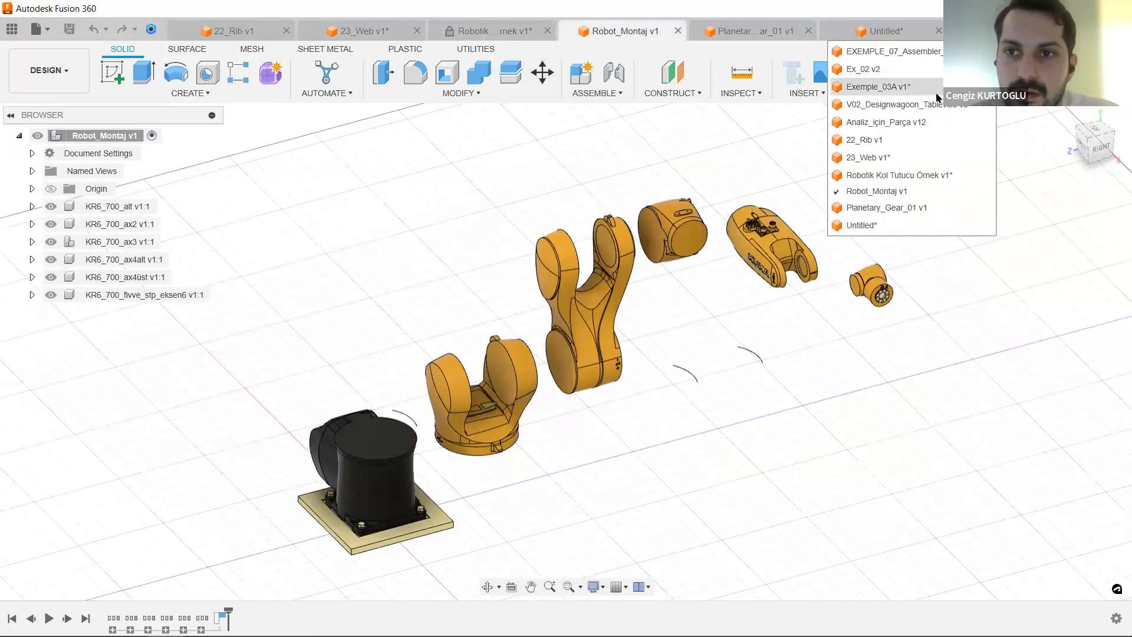
left_click(939, 75)
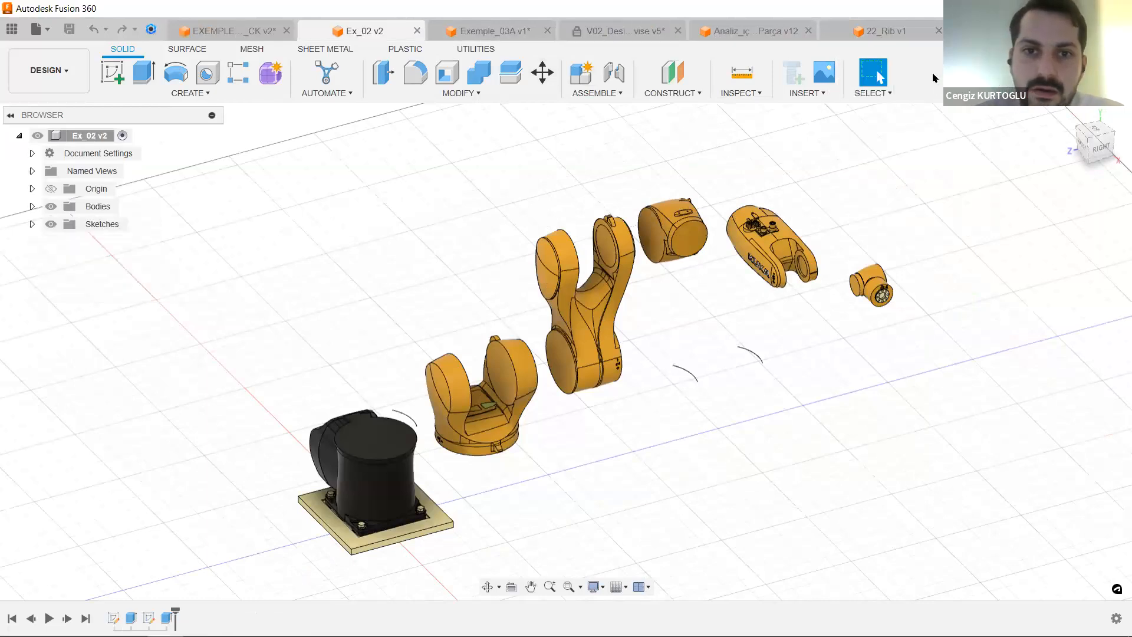
left_click(988, 31)
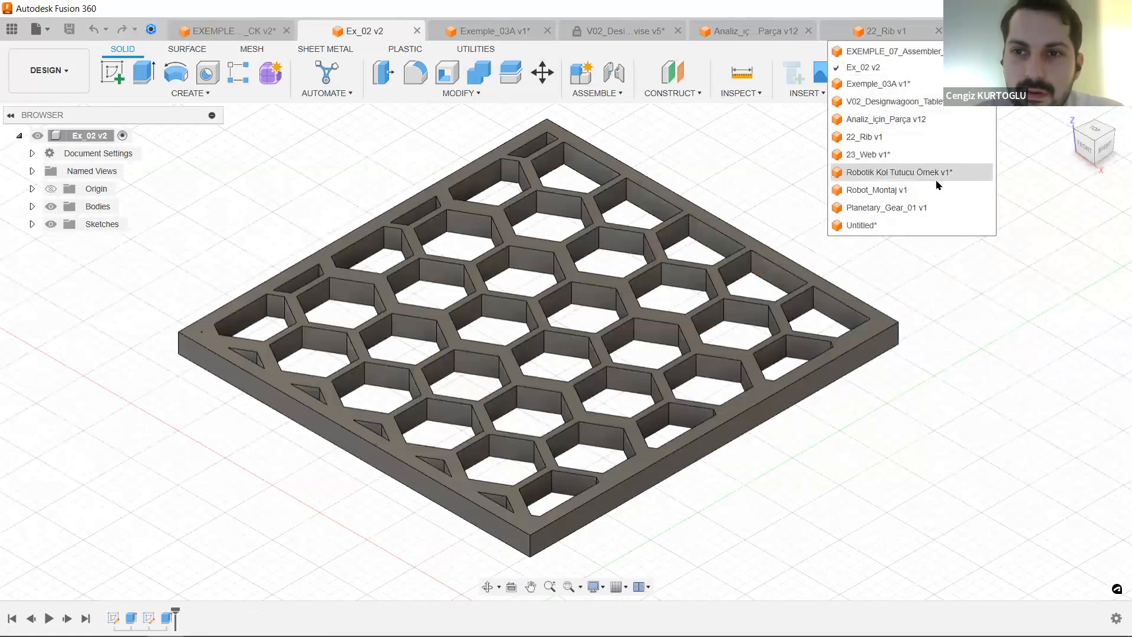
left_click(903, 172)
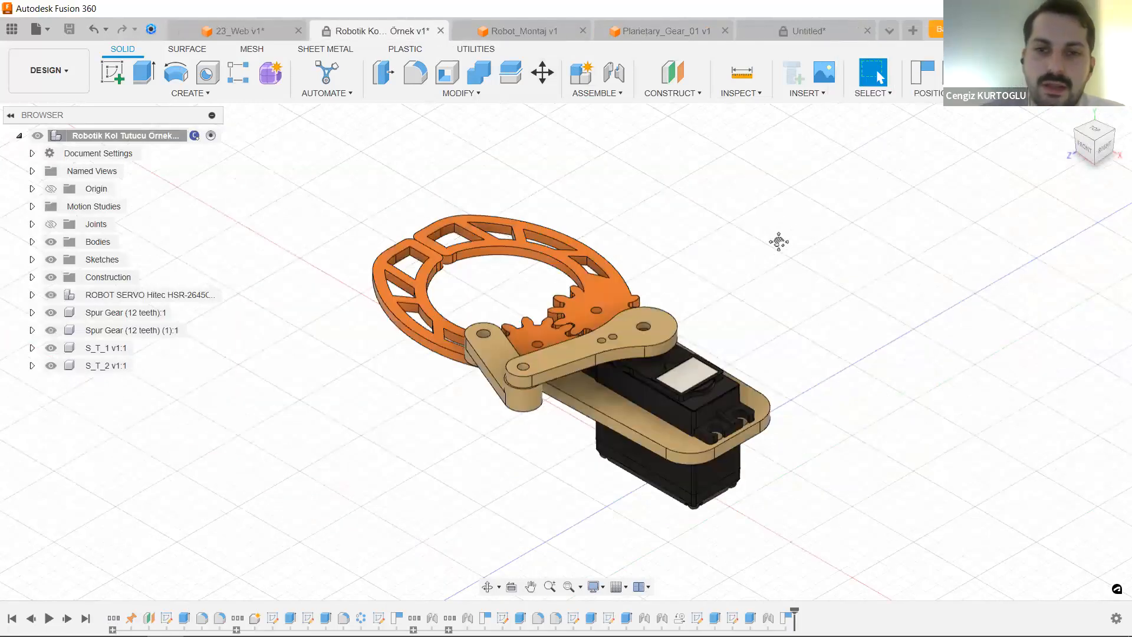
Swing the gripper's jaws open and closed to check the motion of the gears and linkage.
middle_click_drag(781, 242, 751, 217, "shift")
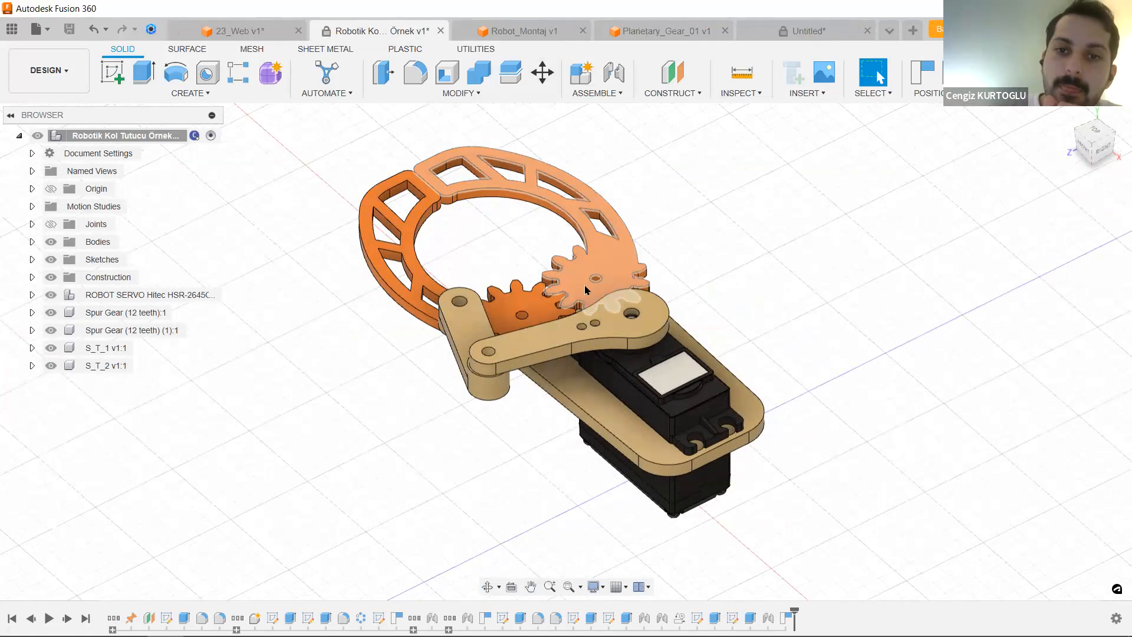
mouse_move(463, 187)
left_mouse_down()
mouse_move(500, 177)
mouse_move(441, 206)
mouse_move(513, 182)
mouse_move(483, 191)
left_mouse_up()
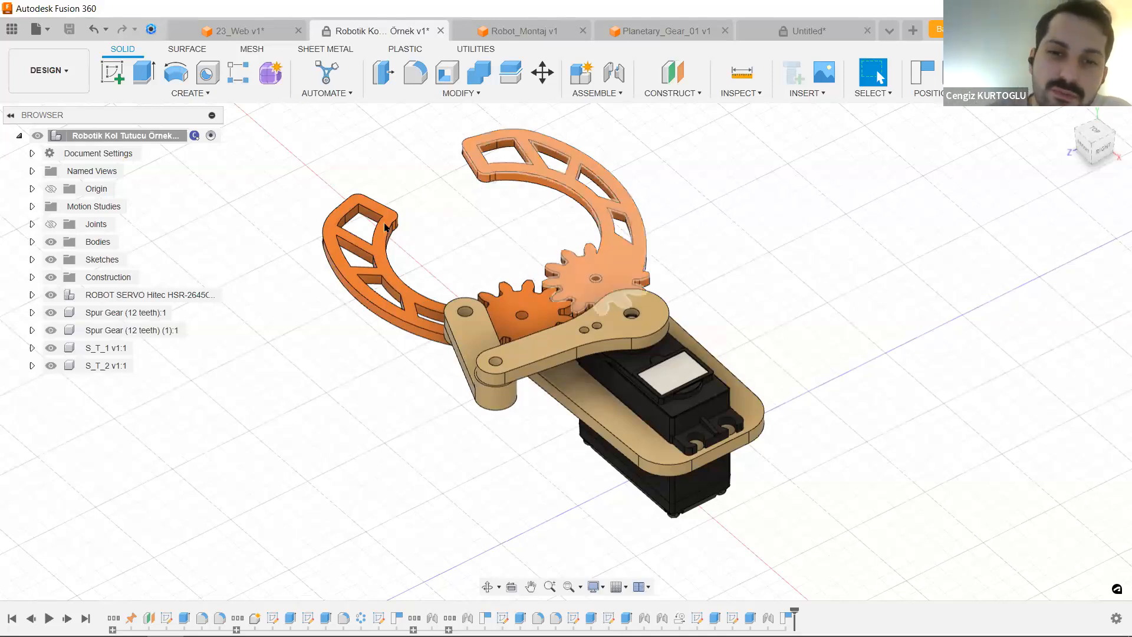
left_click_drag(397, 207, 490, 307)
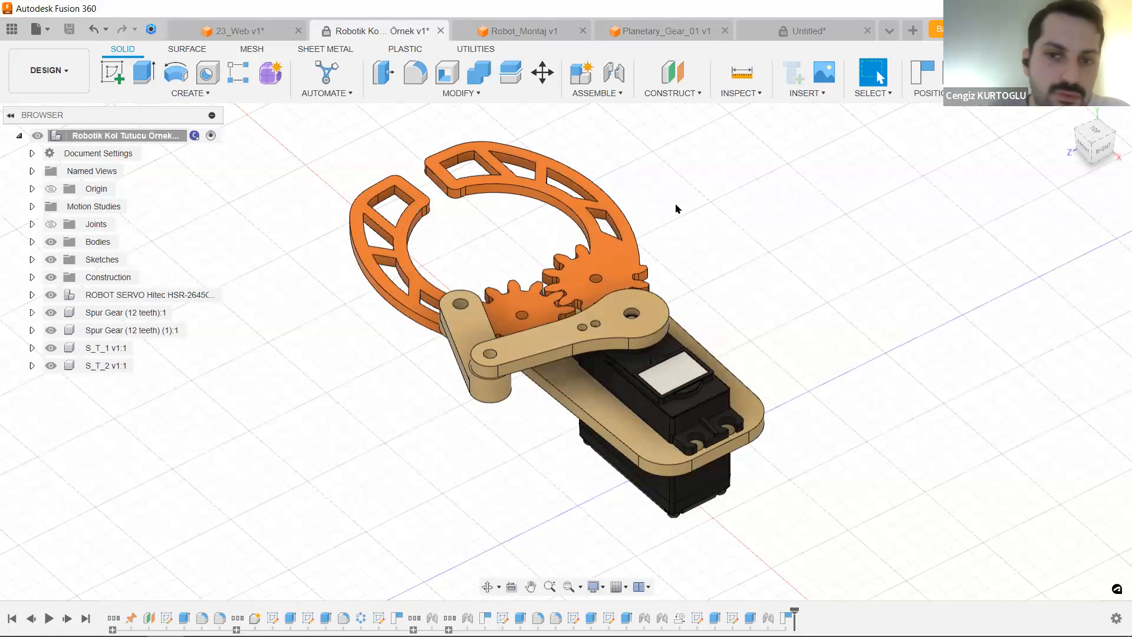
mouse_move(412, 224)
left_mouse_down()
mouse_move(417, 211)
mouse_move(413, 227)
left_mouse_up()
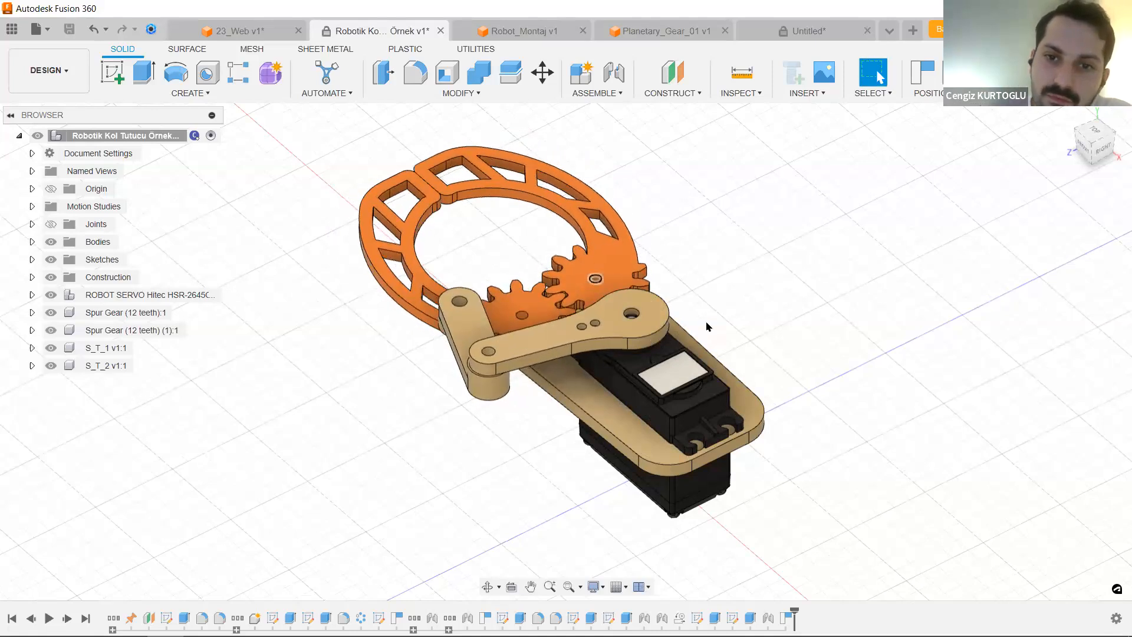
View the gripper from the top in orthographic projection and swing its jaws open.
left_click(1099, 132)
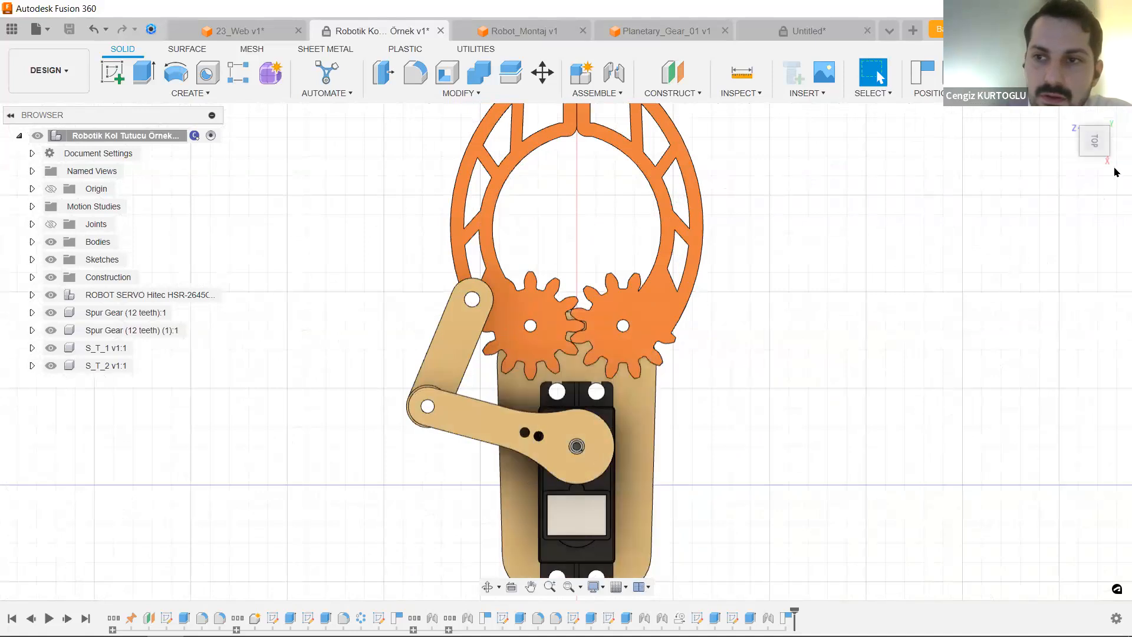
left_click(1119, 170)
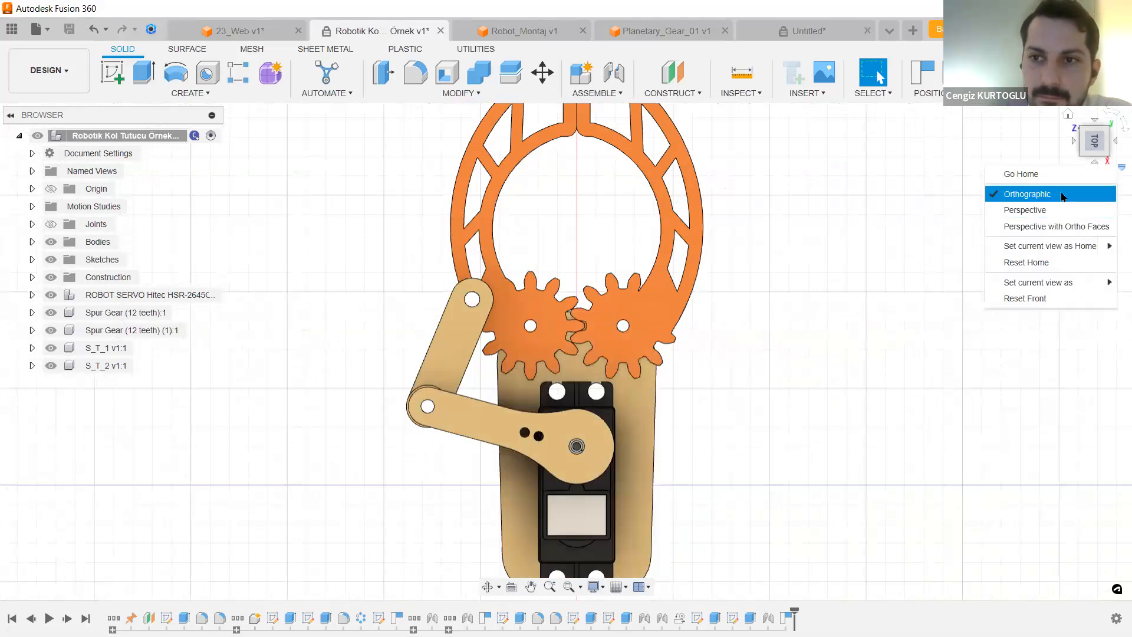
left_click(1061, 194)
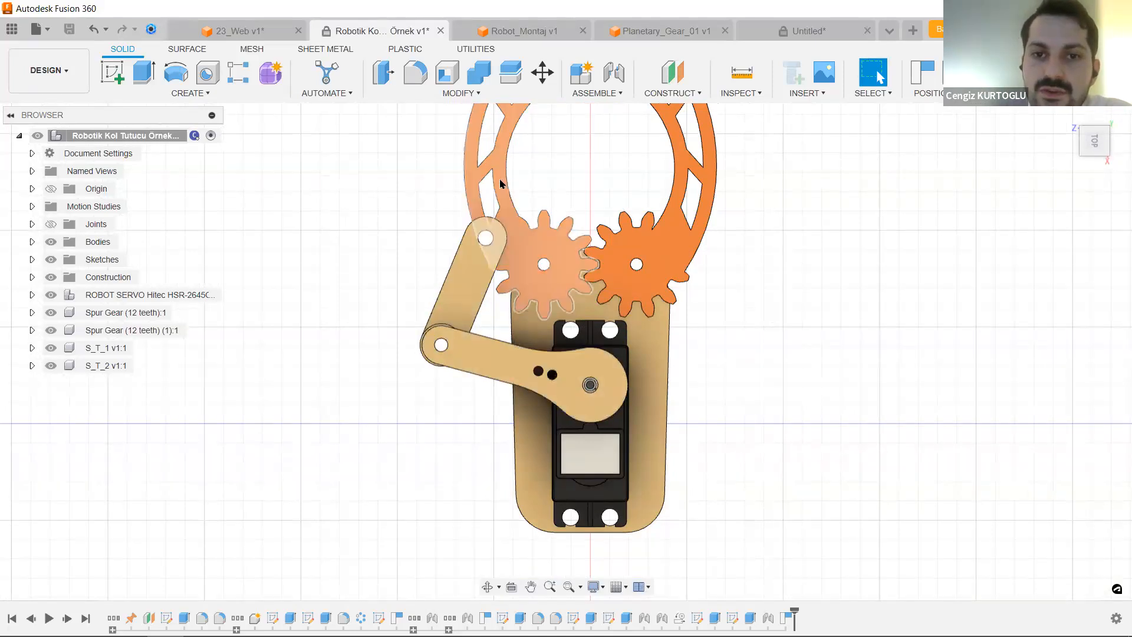
left_click_drag(501, 191, 464, 287)
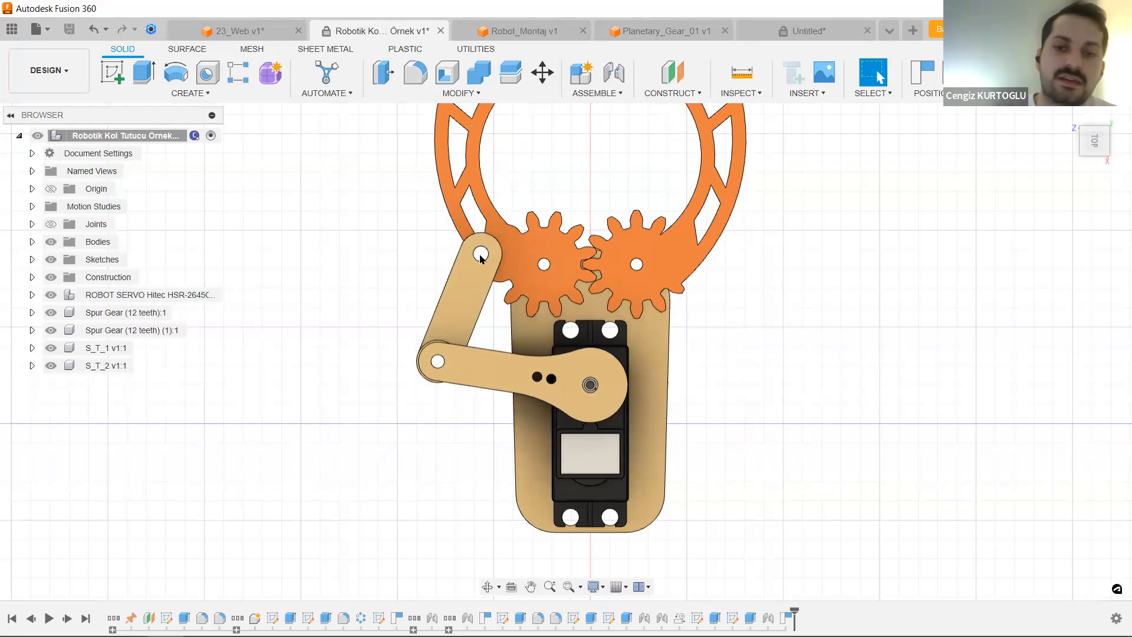
Examine the underside of the servo arm, including its slot around the toothed servo shaft and the links to the jaw.
middle_click_drag(482, 258, 738, 257, "shift")
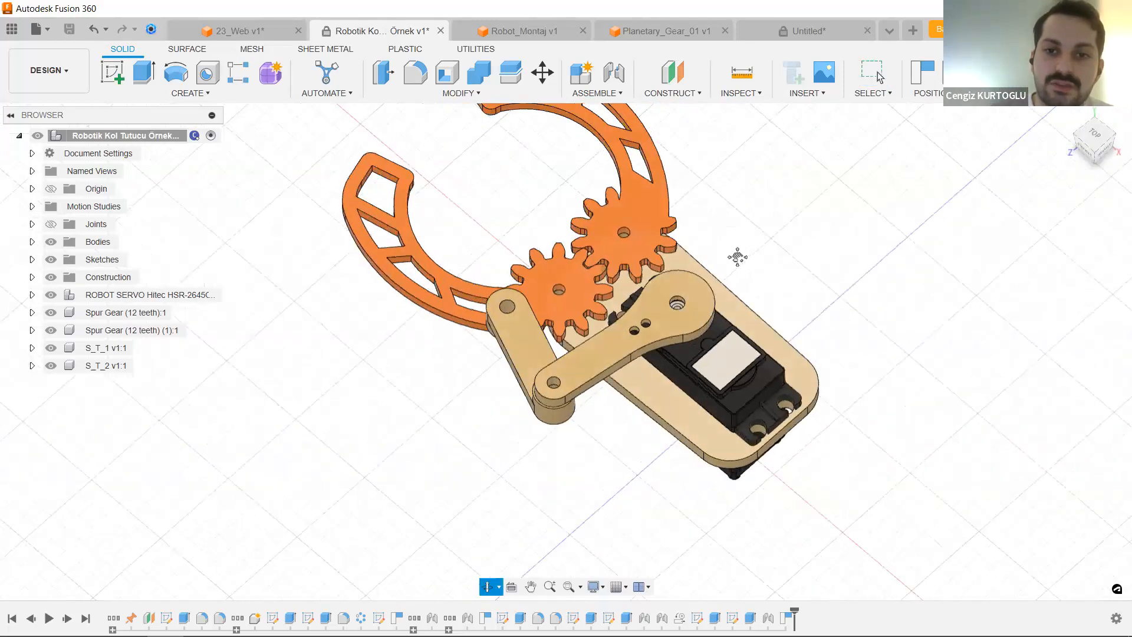
scroll(737, 257, "up", 4)
middle_click_drag(602, 326, 637, 401, "shift")
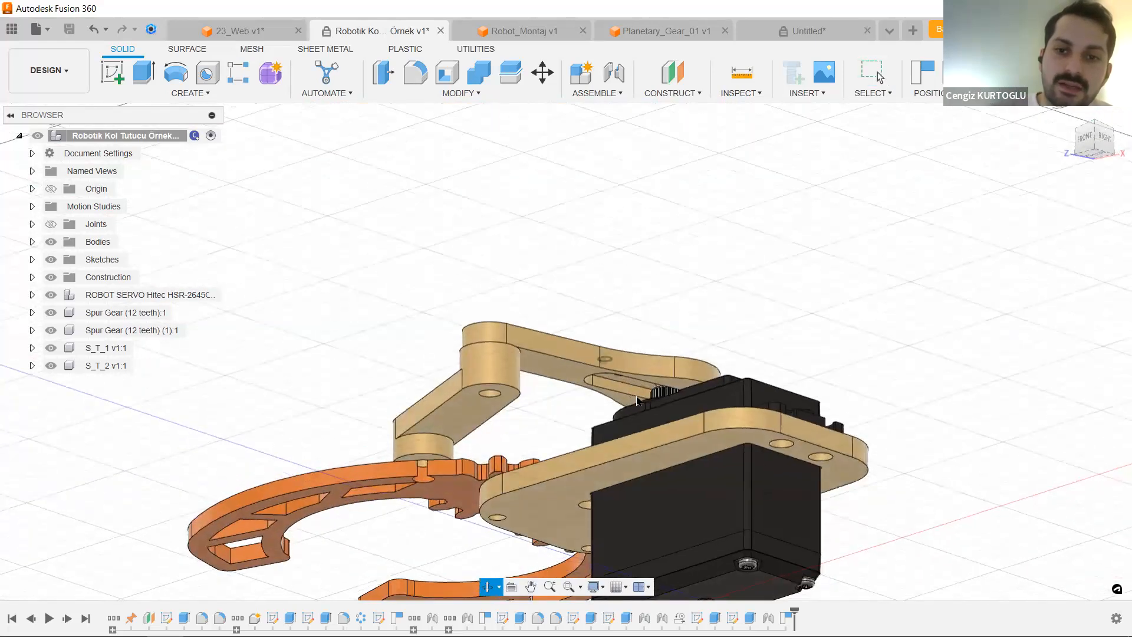
scroll(637, 401, "up", 3)
left_click(613, 395)
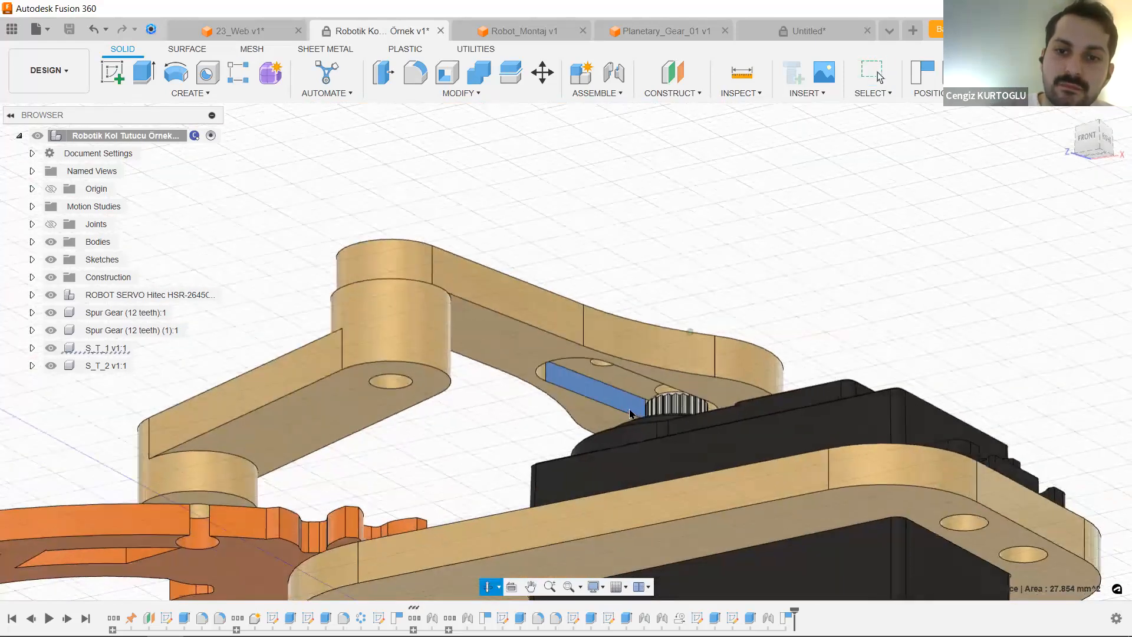
scroll(631, 407, "up", 2)
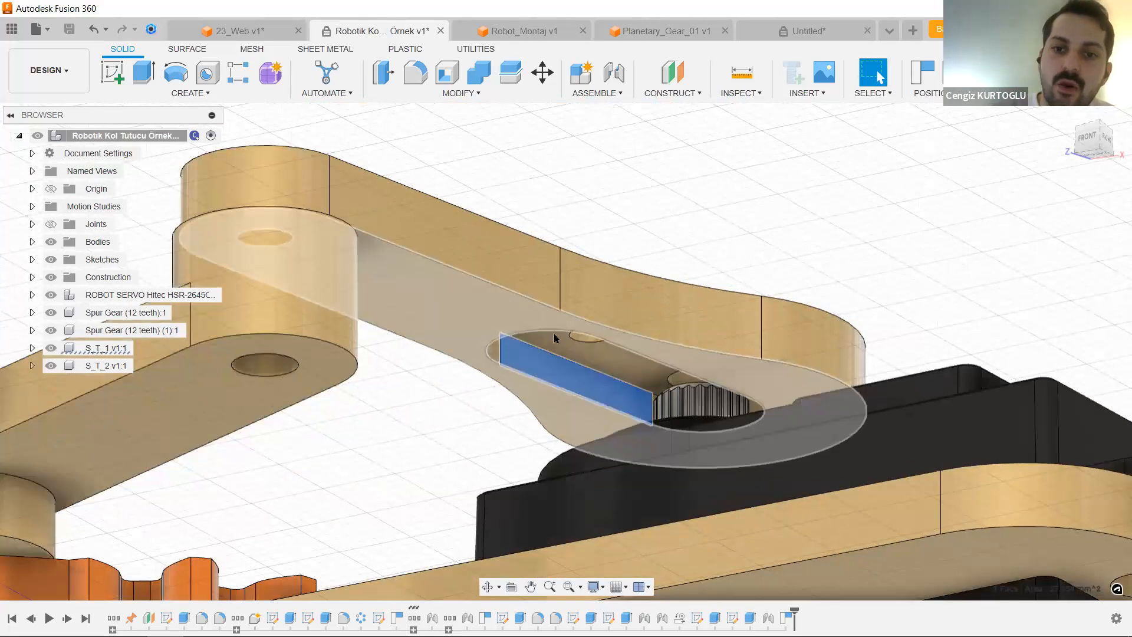
scroll(752, 419, "down", 3)
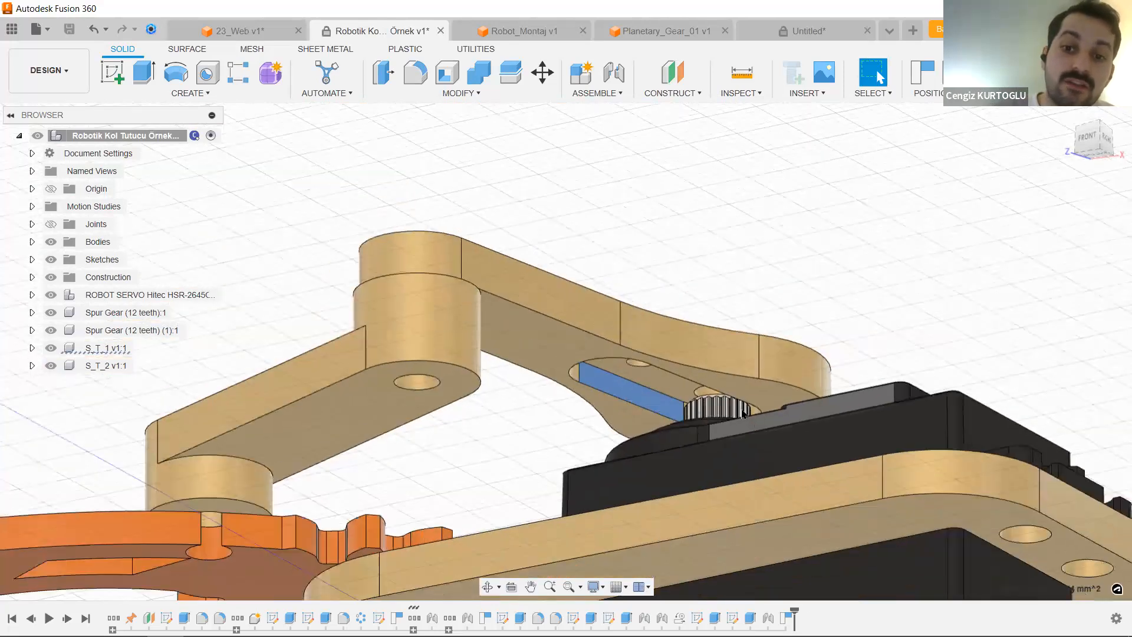
middle_click_drag(683, 384, 494, 335, "shift")
left_click_drag(494, 334, 529, 223)
scroll(502, 239, "down", 5)
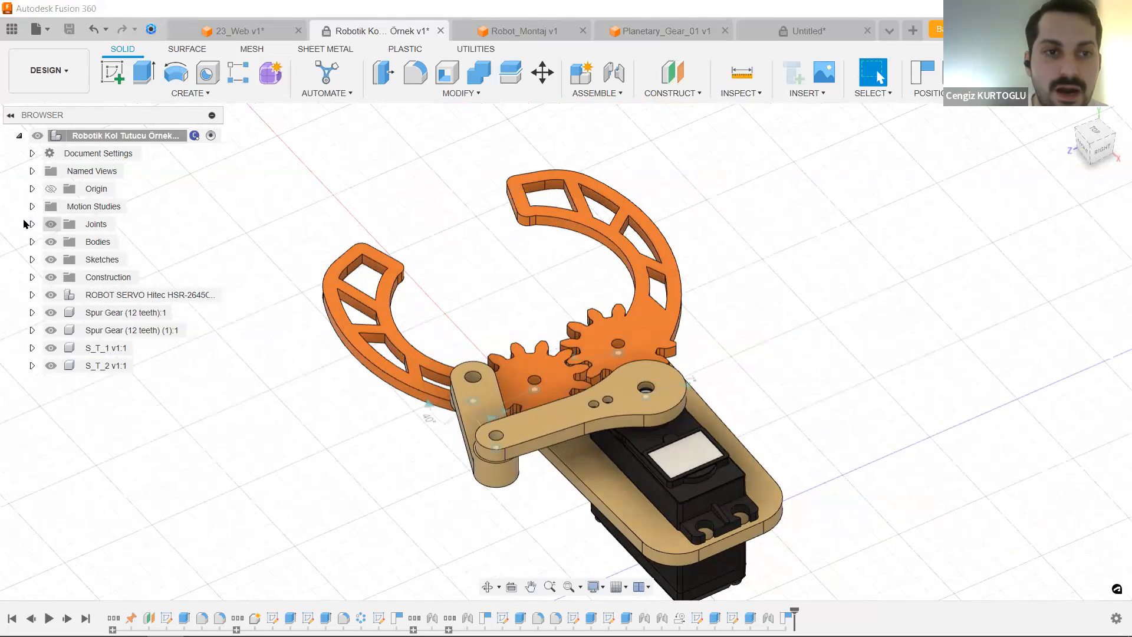
List the gripper's joints and highlight Revolute 2, 3, 4, 5 and 7 one by one to see what each connects.
left_click(33, 225)
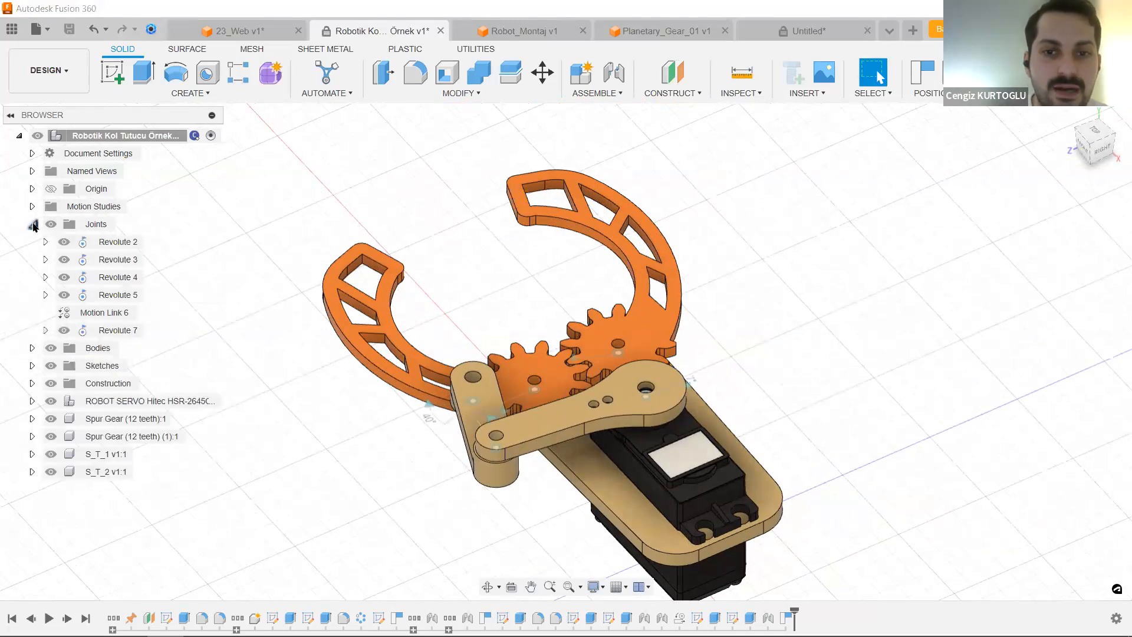
left_click(115, 242)
scroll(637, 408, "up", 2)
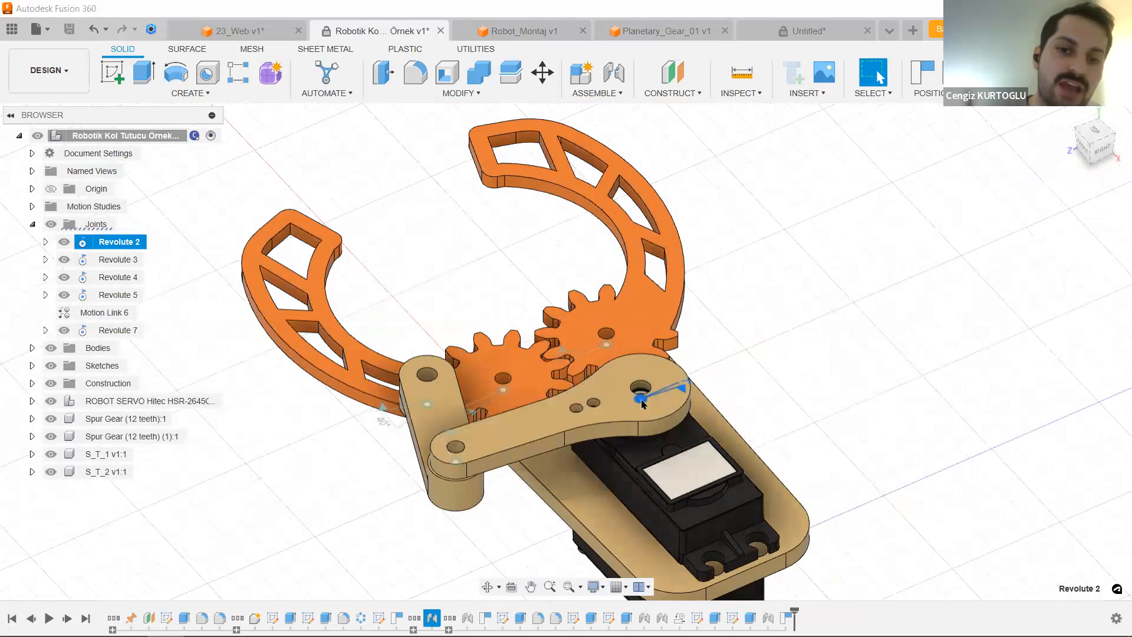
left_click(118, 259)
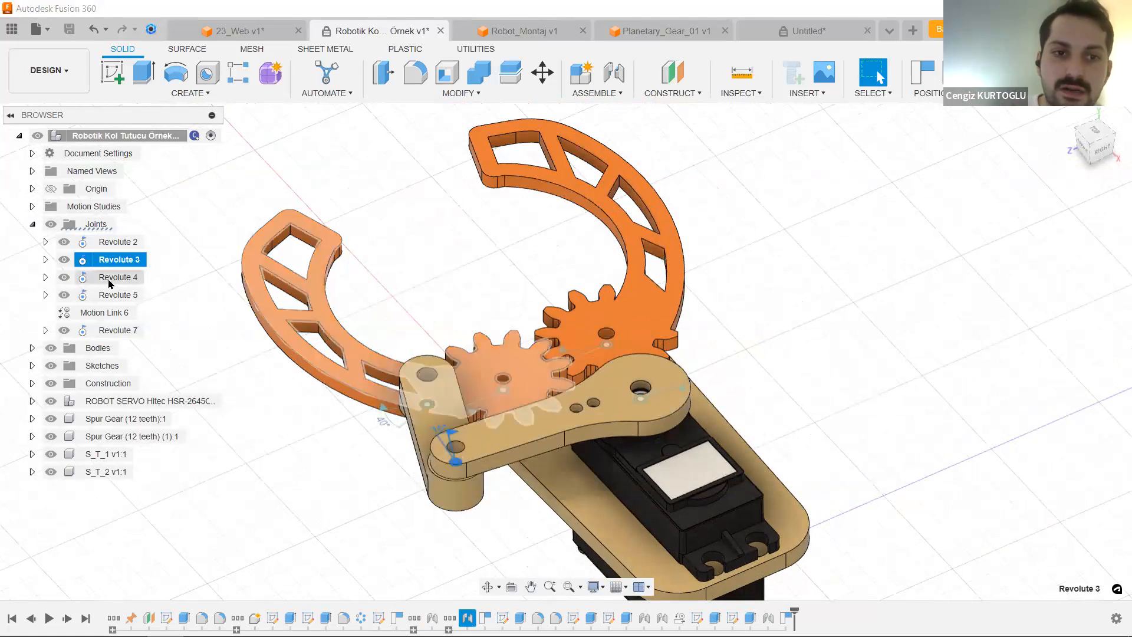
left_click(502, 390)
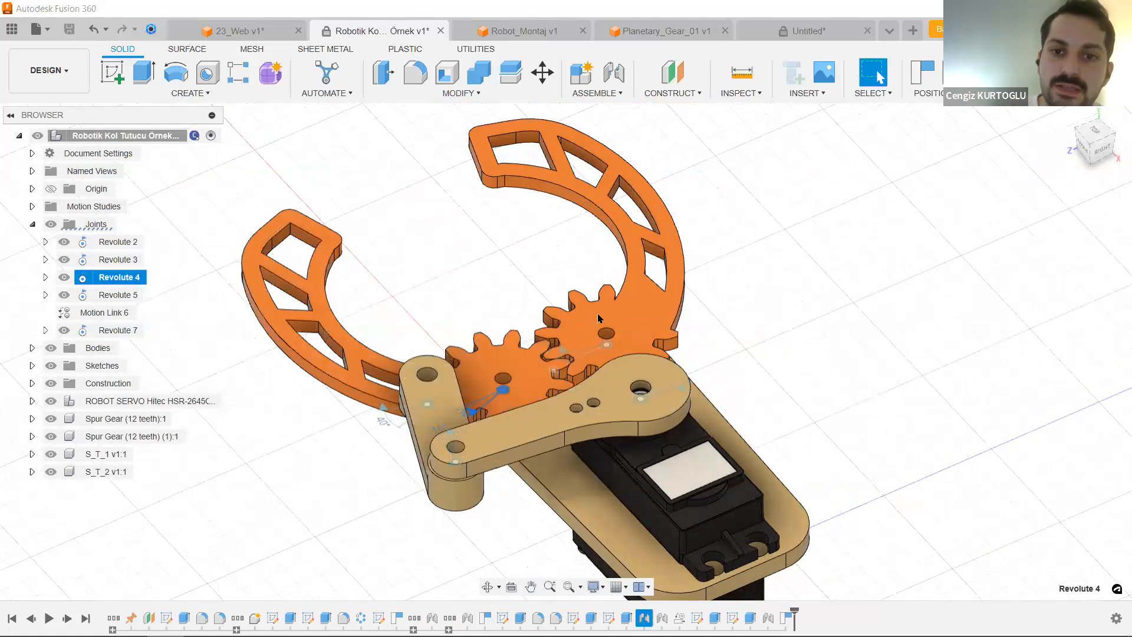
left_click(118, 295)
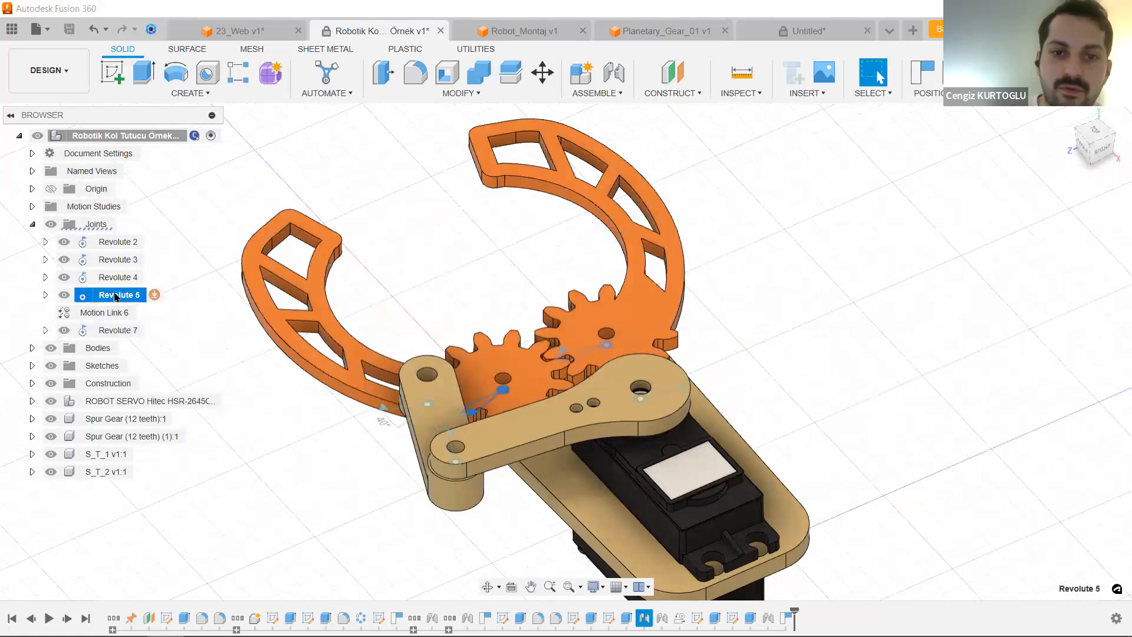
left_click(118, 331)
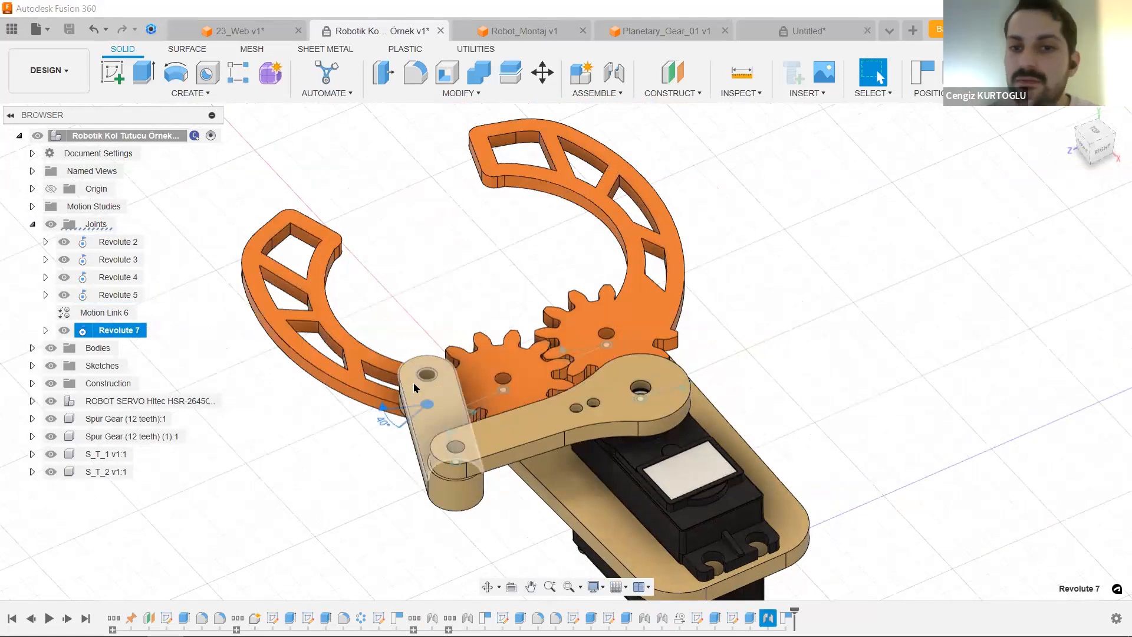
Swing the gripper's jaws to check how the joints move together, and view the rendered image of the assembly.
left_click_drag(367, 235, 399, 213)
scroll(333, 446, "down", 3)
middle_click_drag(336, 439, 343, 407)
middle_click_drag(175, 375, 180, 348, "shift")
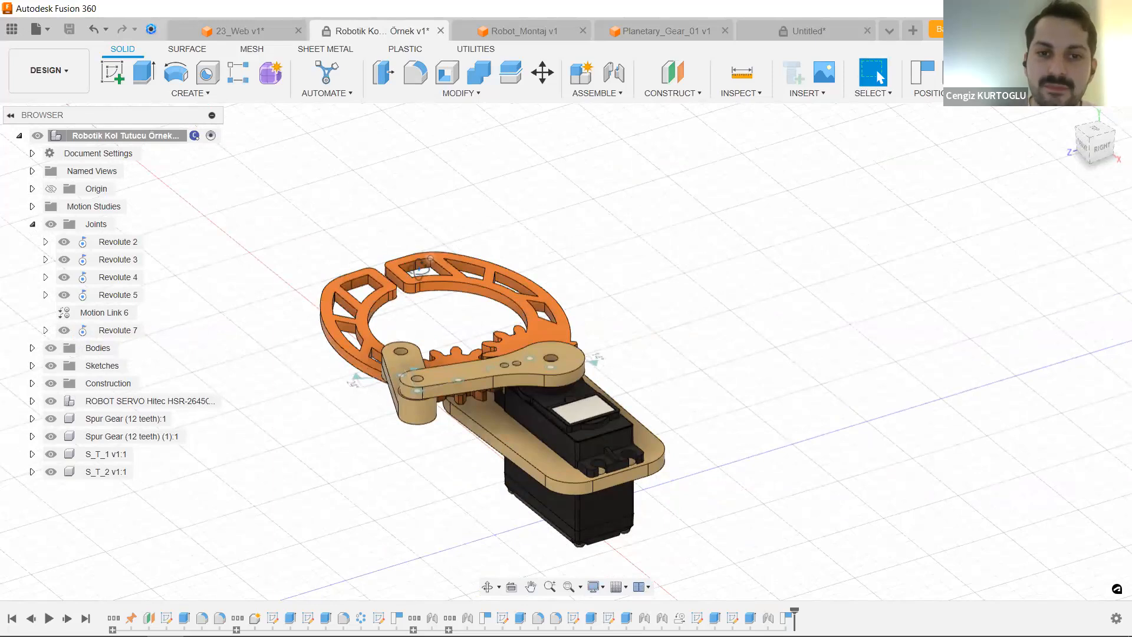
scroll(424, 254, "up", 3)
left_click_drag(435, 247, 397, 253)
middle_click_drag(638, 302, 610, 283, "shift")
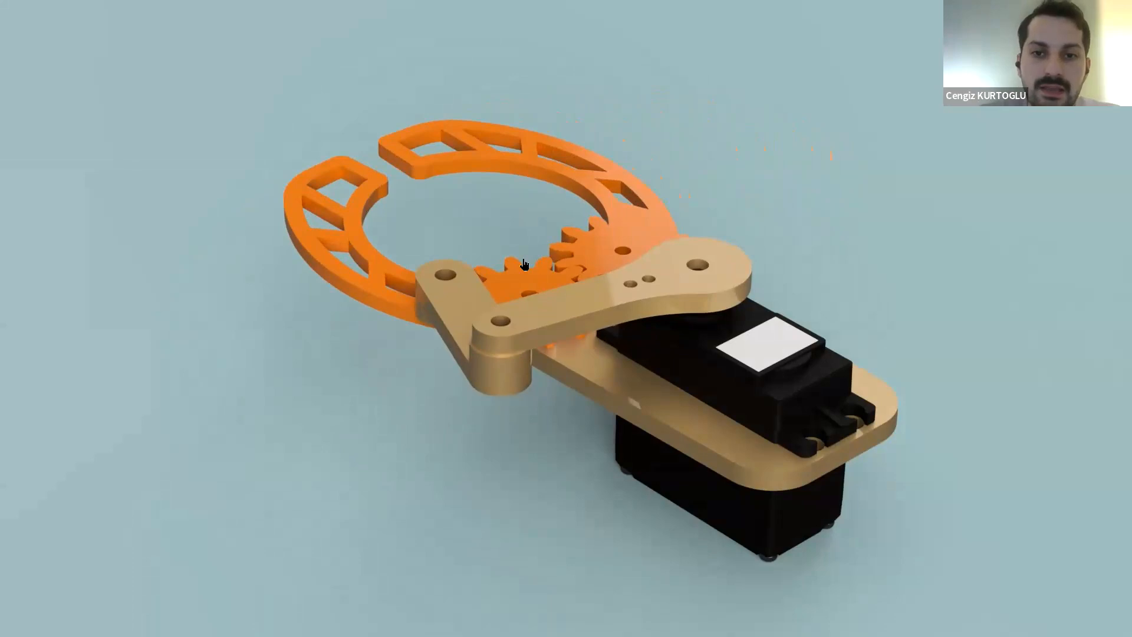
mouse_move(490, 231)
left_click(575, 349)
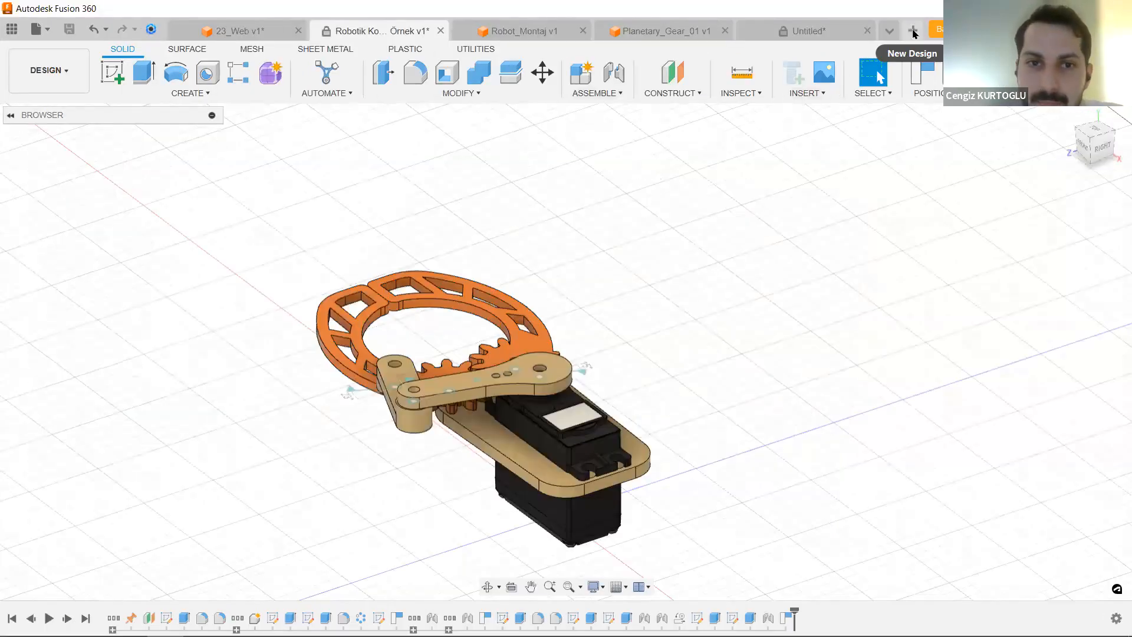
Create a new design and start a sketch on the horizontal origin plane.
left_click(913, 30)
key("Escape")
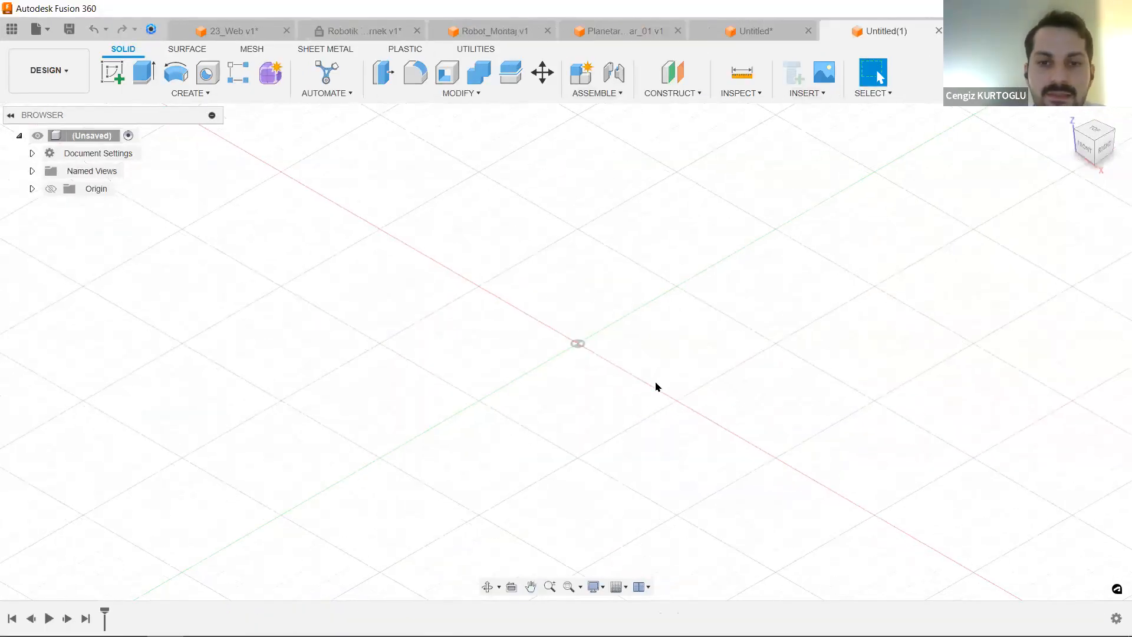
left_click(126, 73)
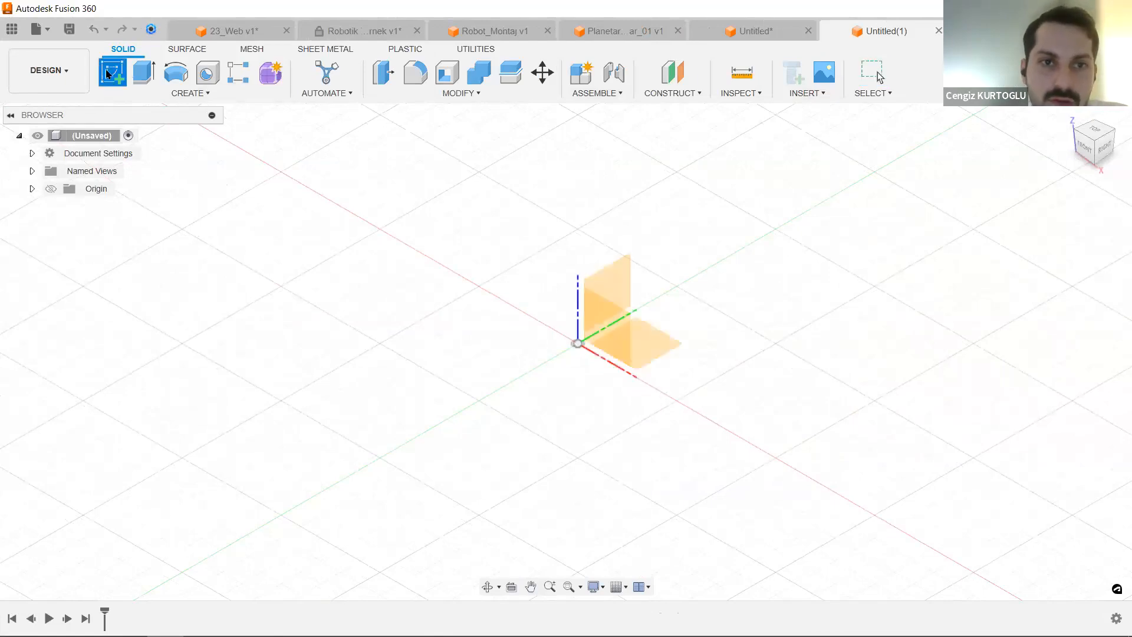
left_click(661, 342)
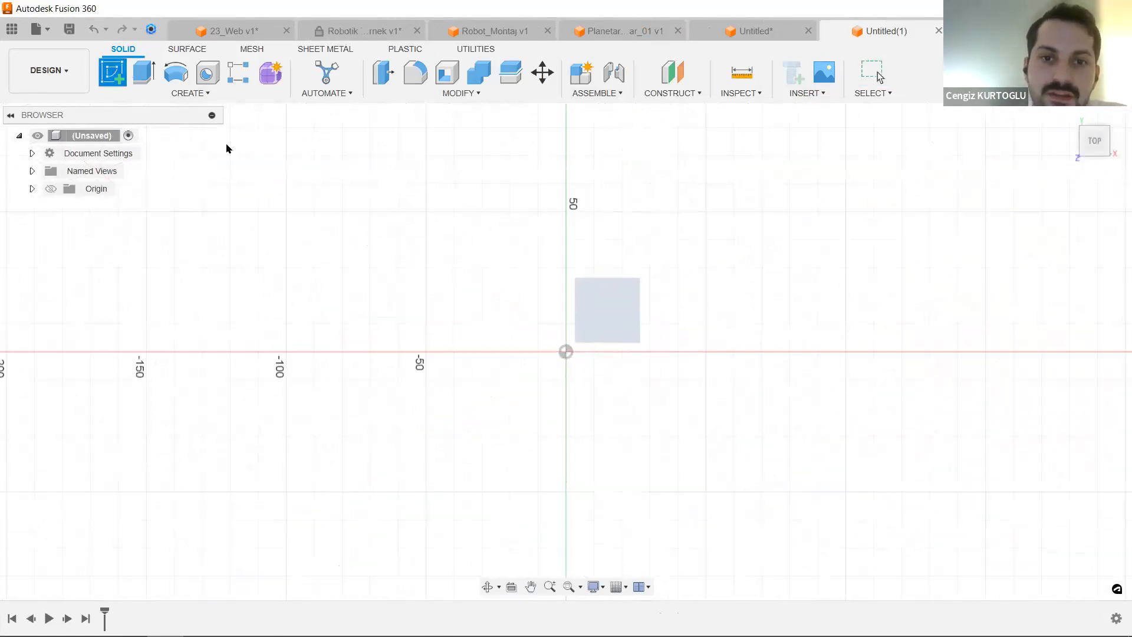
Draw a six-sided circumscribed polygon centred on the origin, with one corner pointing straight up.
left_click(188, 94)
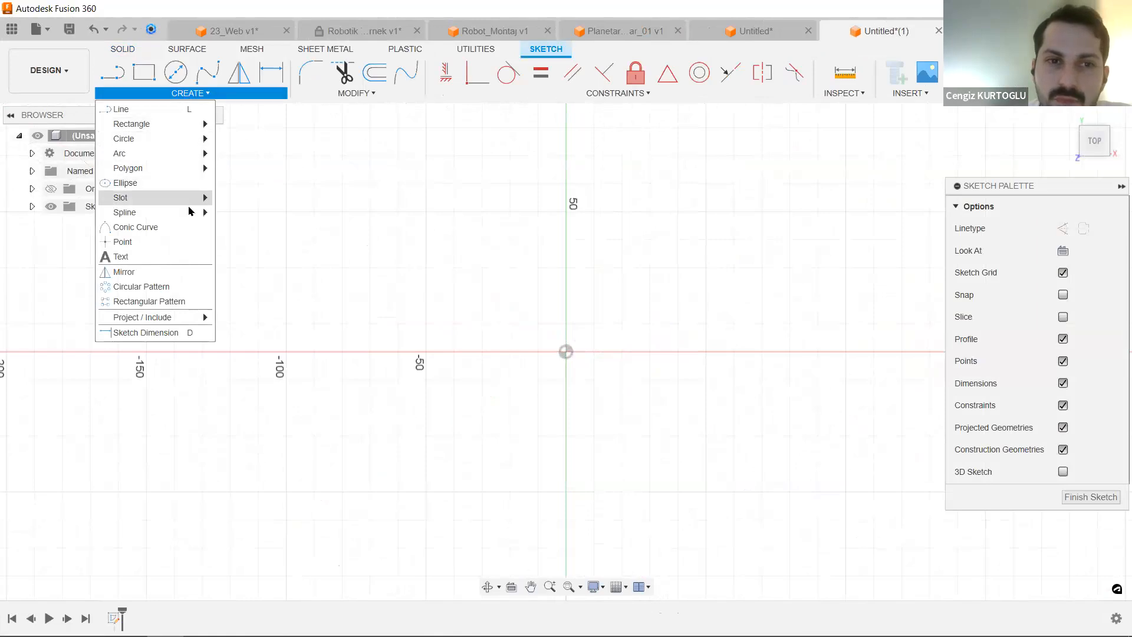
mouse_move(183, 219)
mouse_move(200, 171)
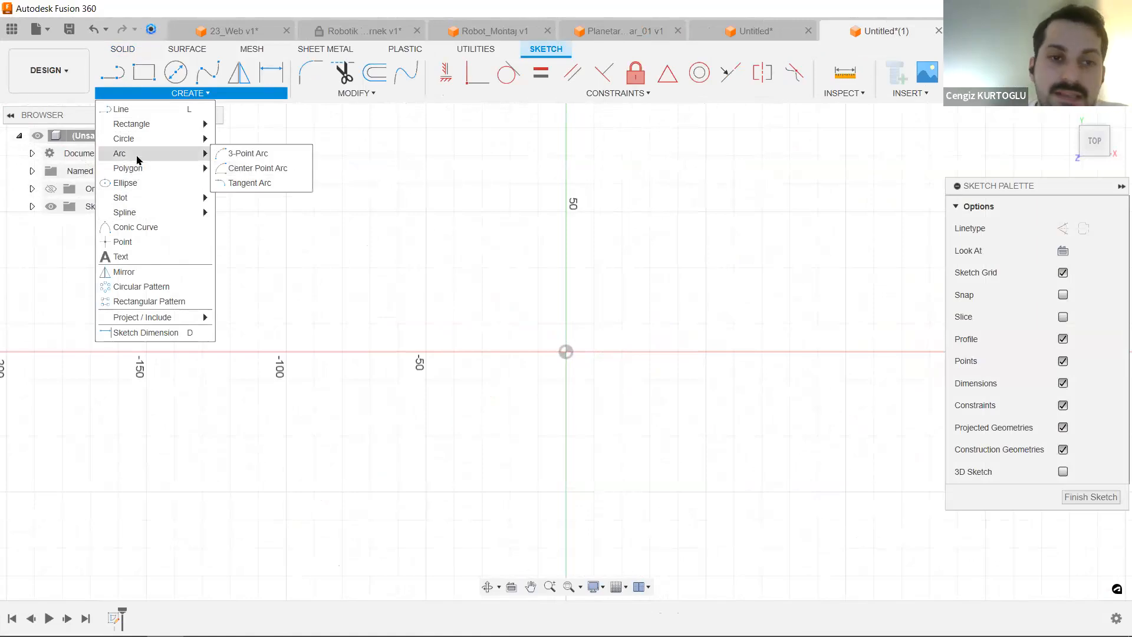
left_click(274, 168)
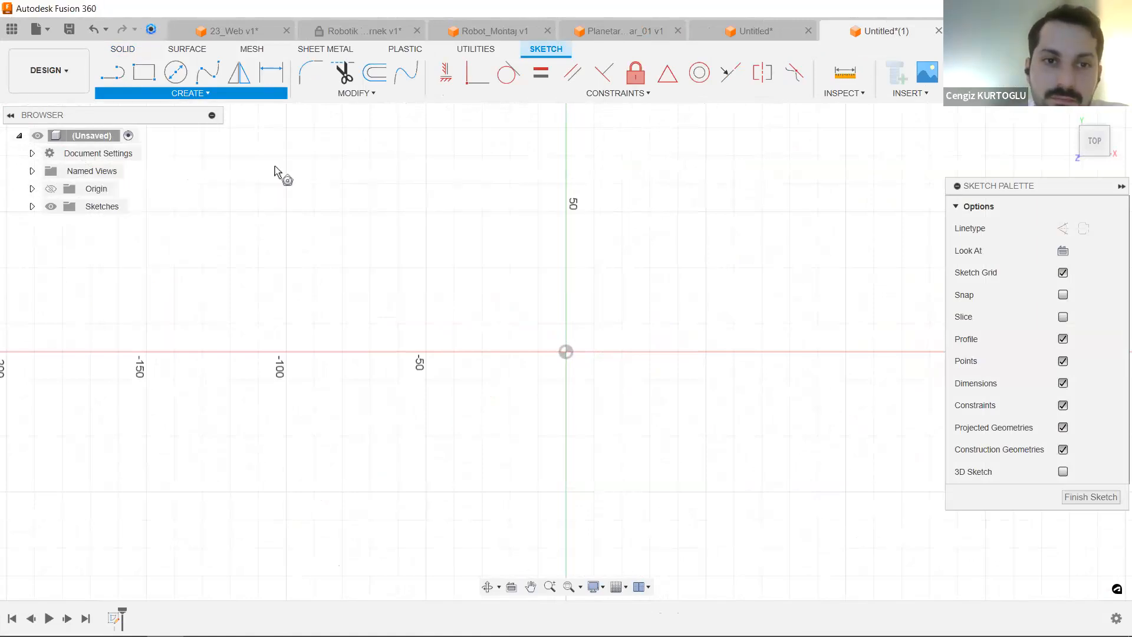
left_click(566, 352)
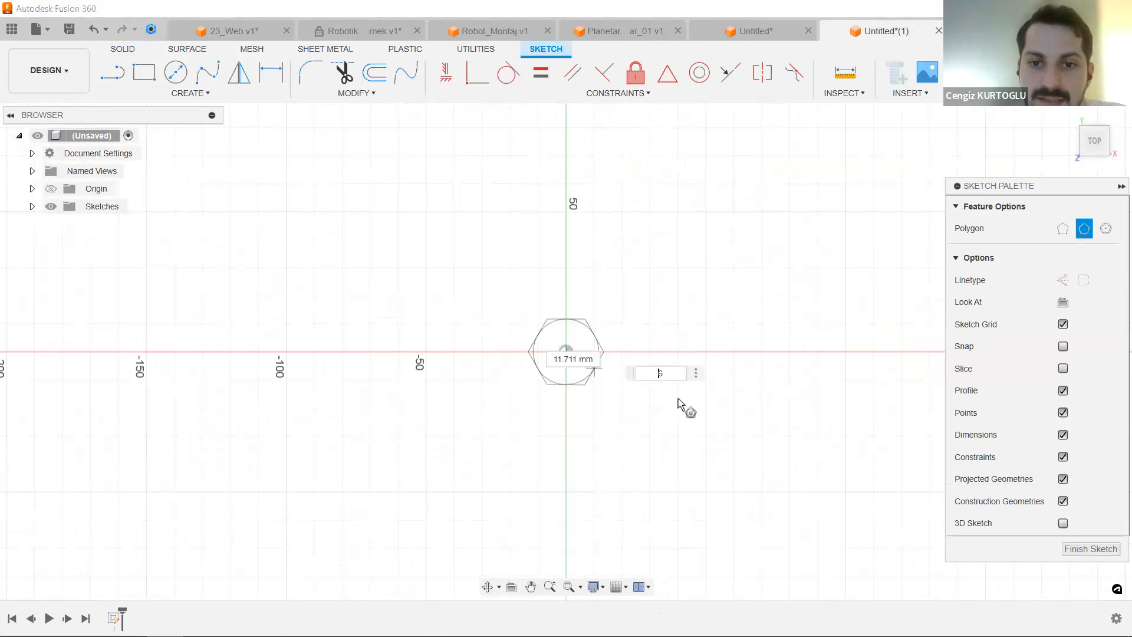
left_click(701, 354)
scroll(708, 353, "down", 3)
middle_click_drag(661, 334, 543, 328)
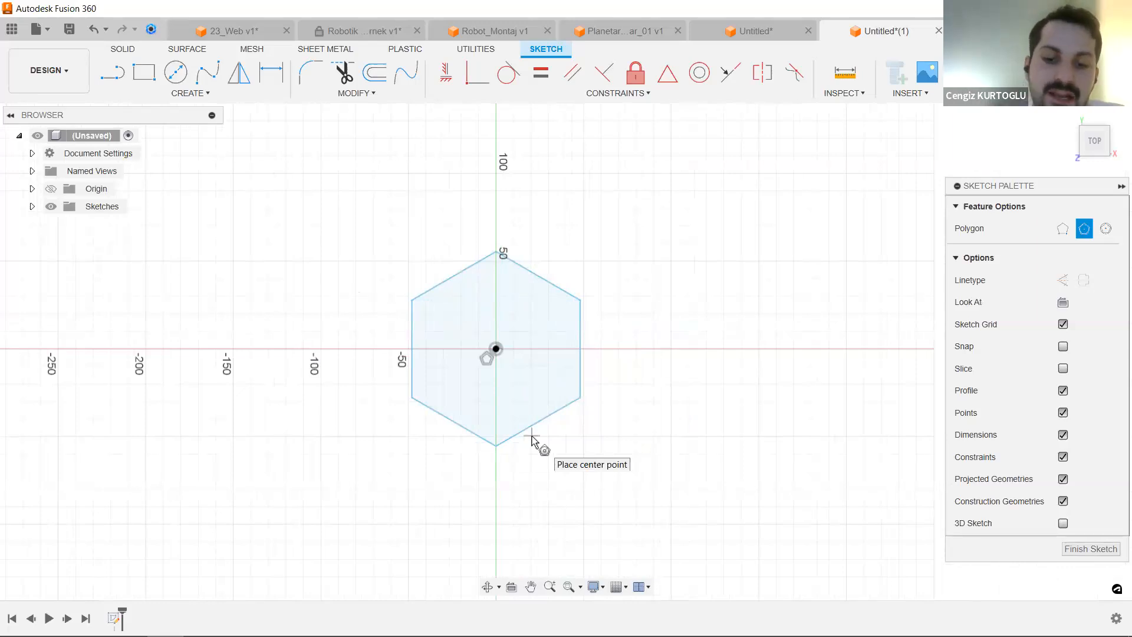
Offset the whole hexagon outward by 4 mm using chain selection.
key("o")
left_click(550, 281)
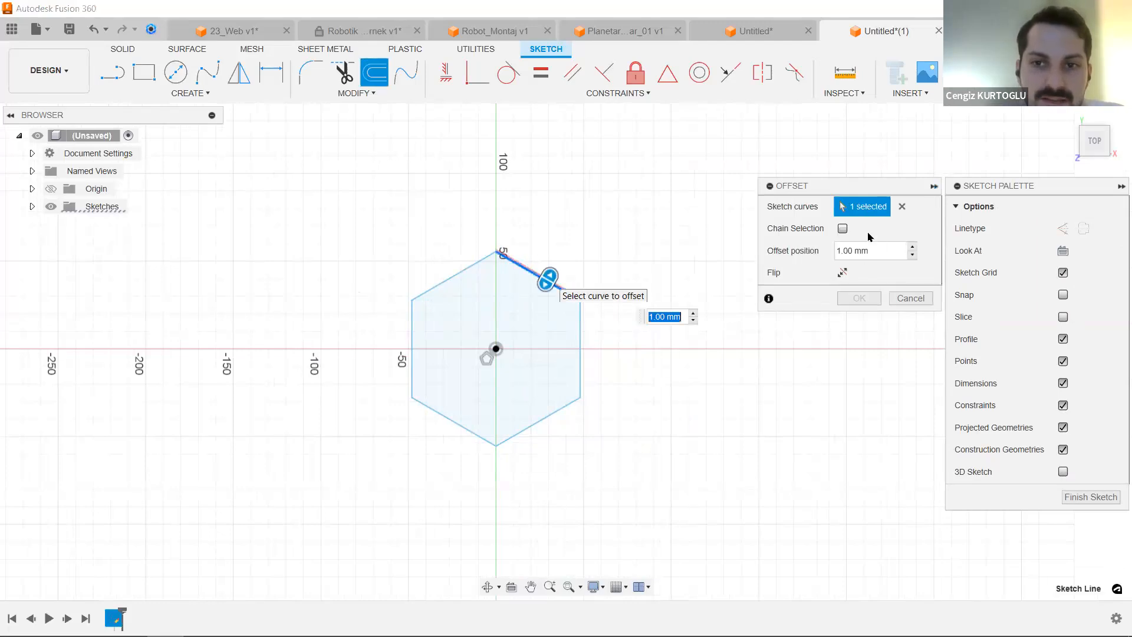
left_click_drag(548, 269, 531, 295)
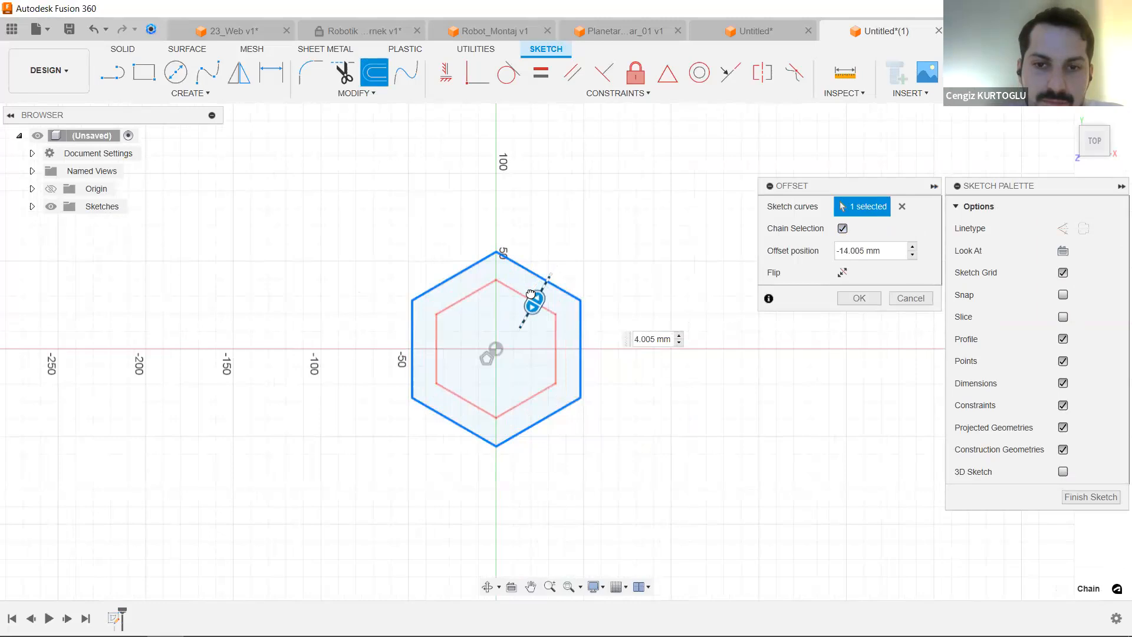
type("4")
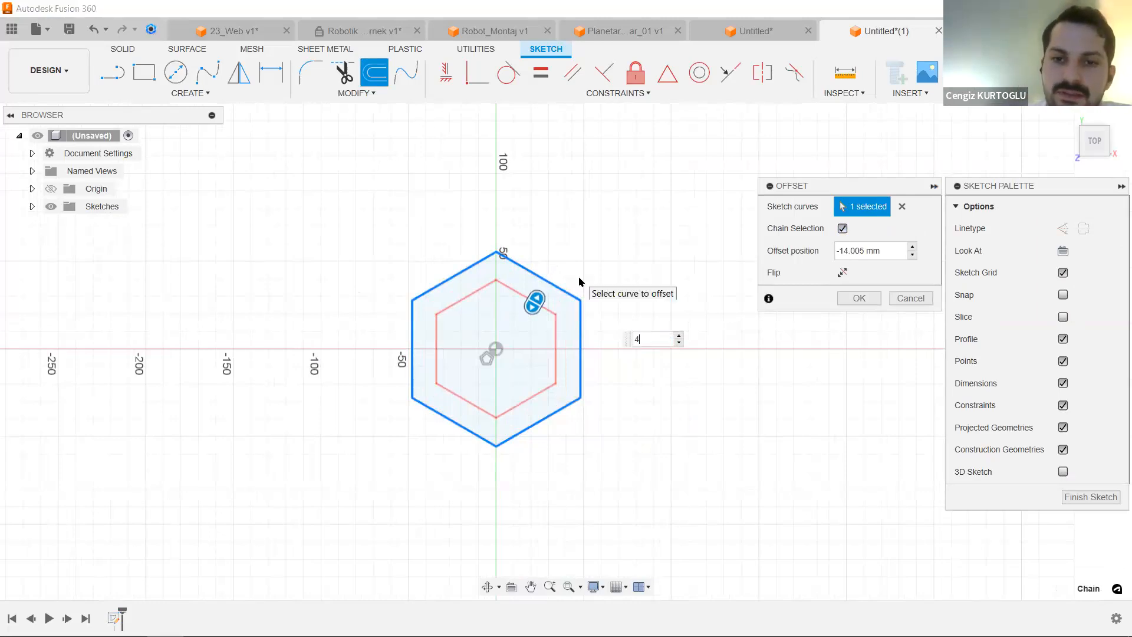
key("Return")
Set the offset distance between the two hexagons to 10 mm.
scroll(581, 288, "up", 5)
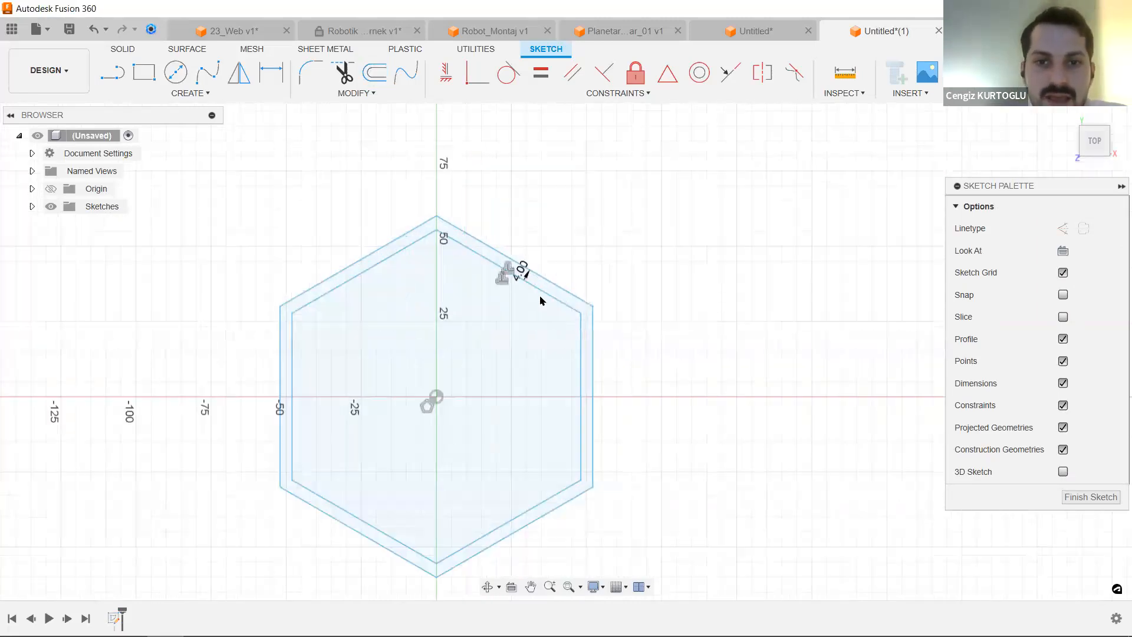
left_click(510, 271)
double_click(510, 271)
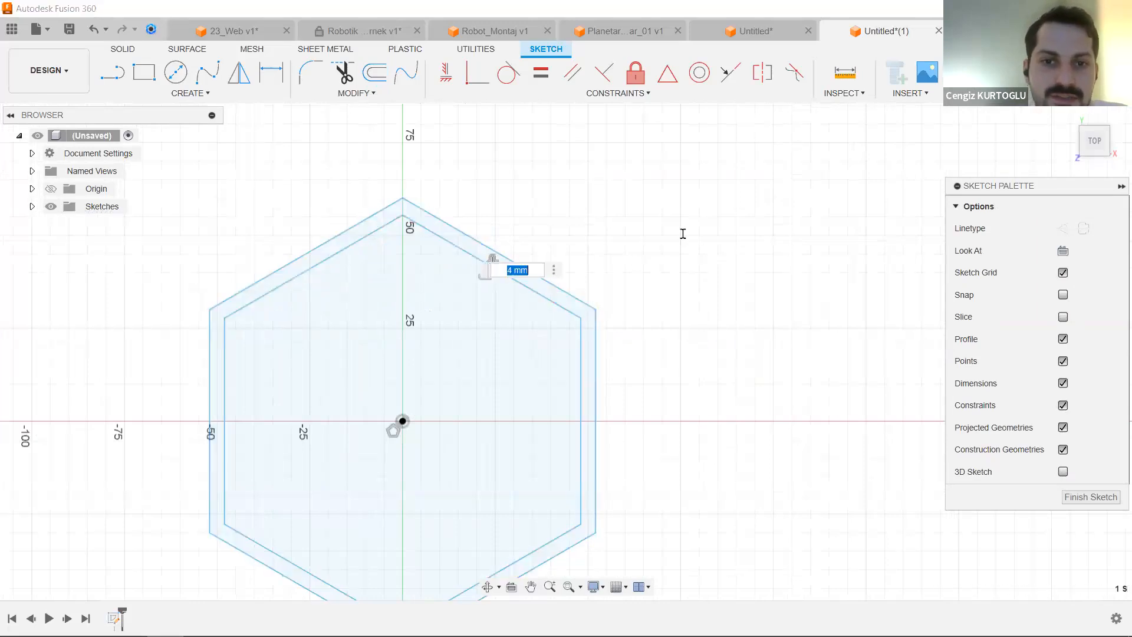
type("10")
key("Return")
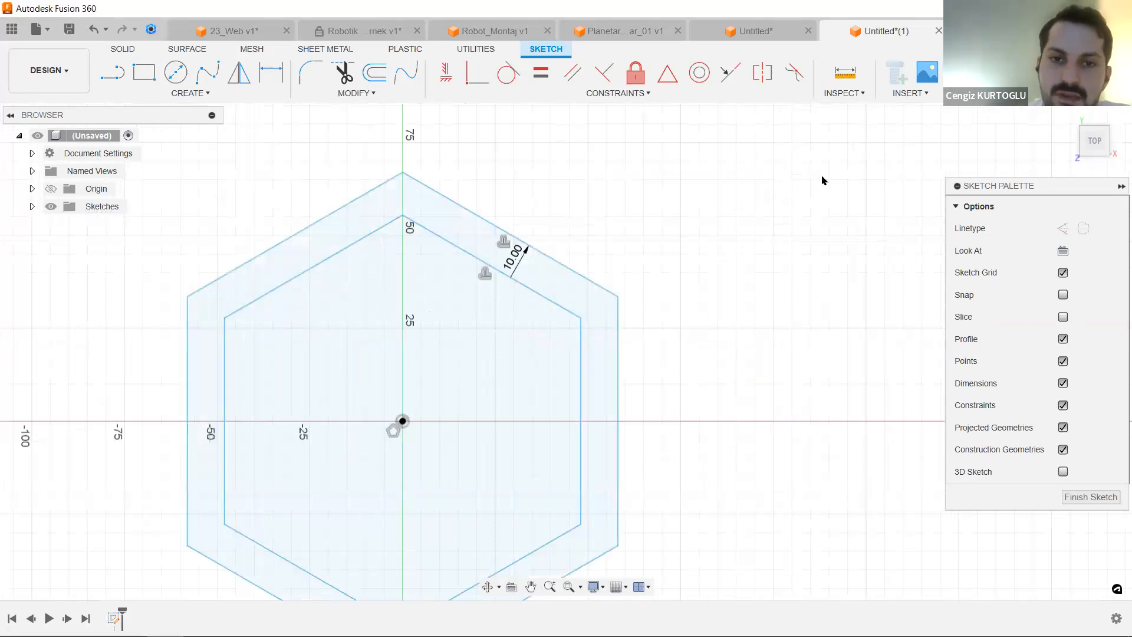
Set the offset distance between the inner and outer hexagons to 20 mm.
scroll(596, 334, "down", 5)
left_click(596, 334)
scroll(596, 334, "down", 1)
scroll(596, 335, "up", 3)
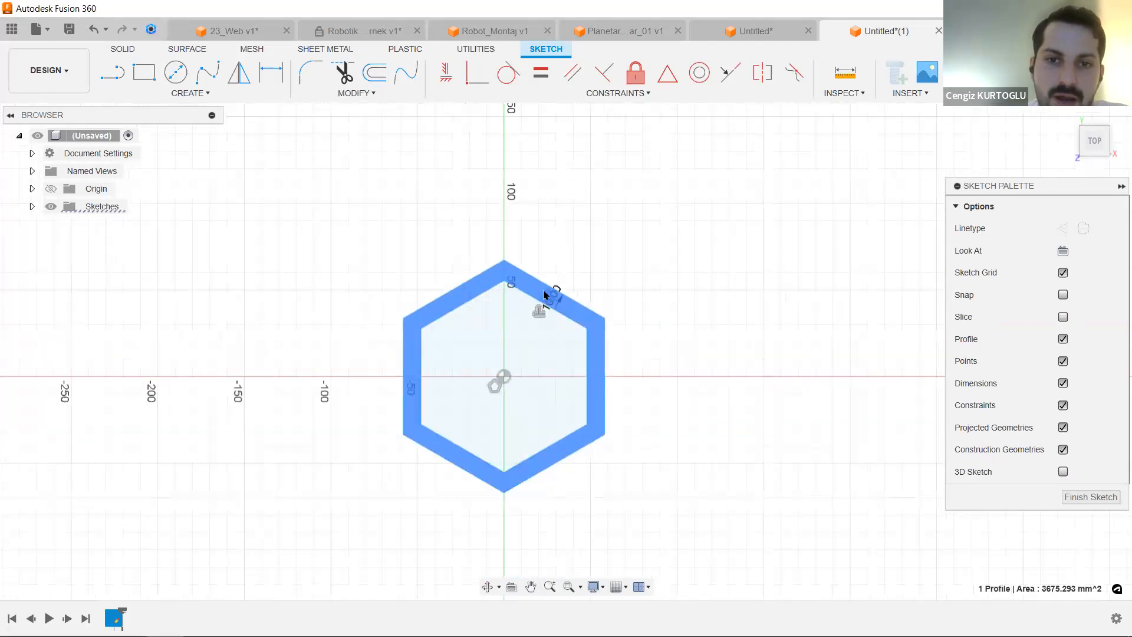
double_click(538, 284)
type("20")
key("Return")
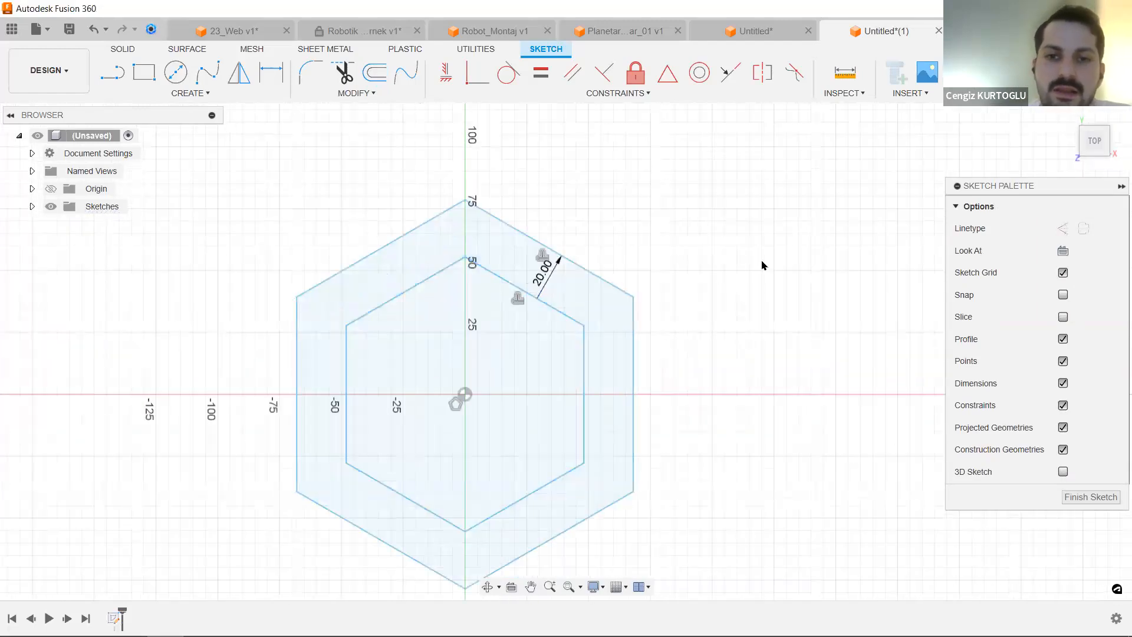
Set up a rectangular pattern of both hexagons with three instances along the horizontal axis over an extent of about 284 mm.
left_click(613, 352)
scroll(714, 342, "down", 3)
middle_click_drag(710, 329, 662, 334)
left_click(662, 334)
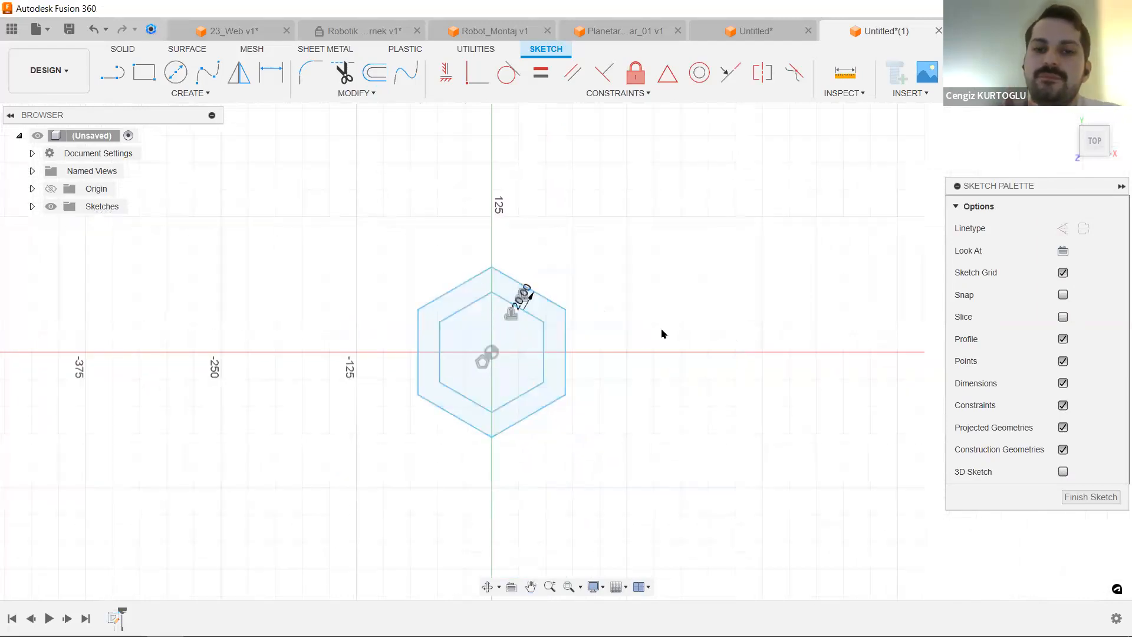
left_click(189, 93)
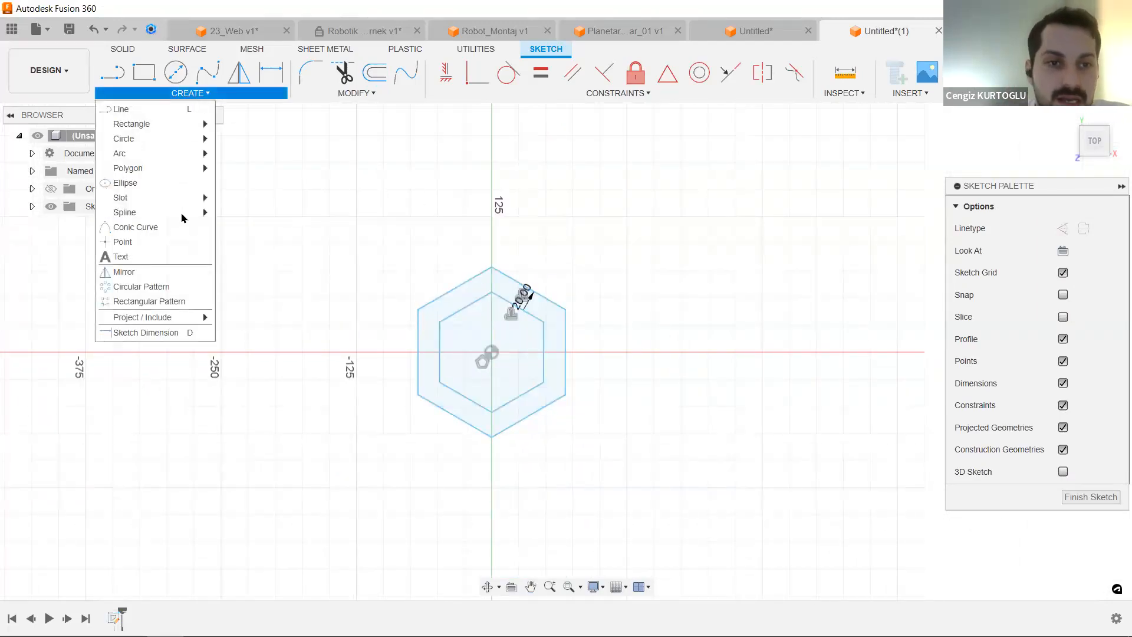
left_click(178, 302)
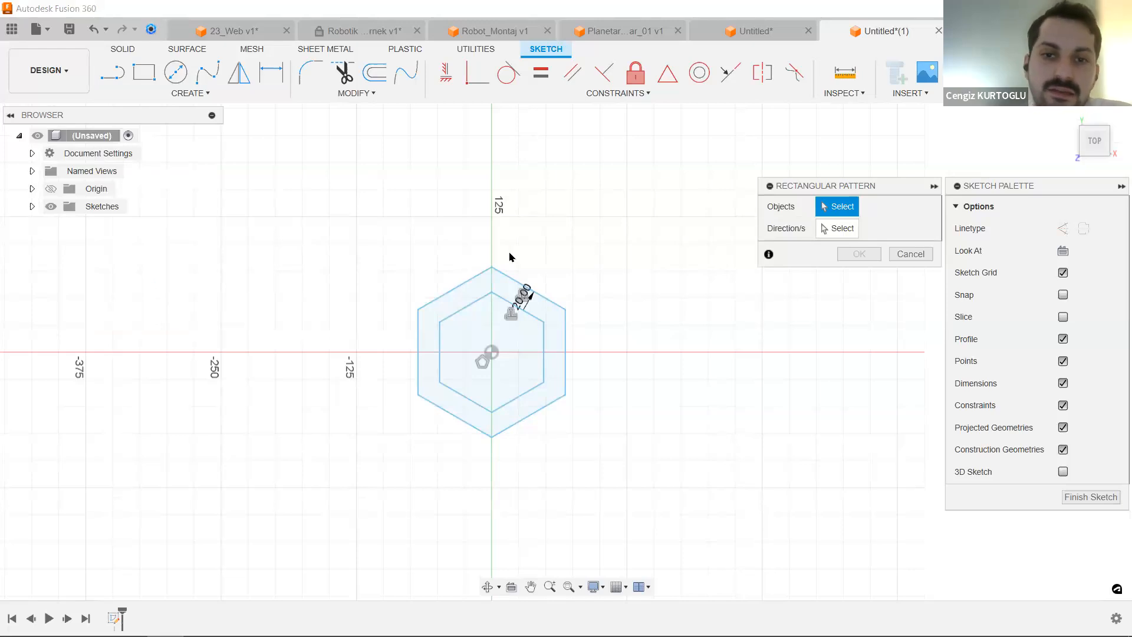
double_click(507, 276)
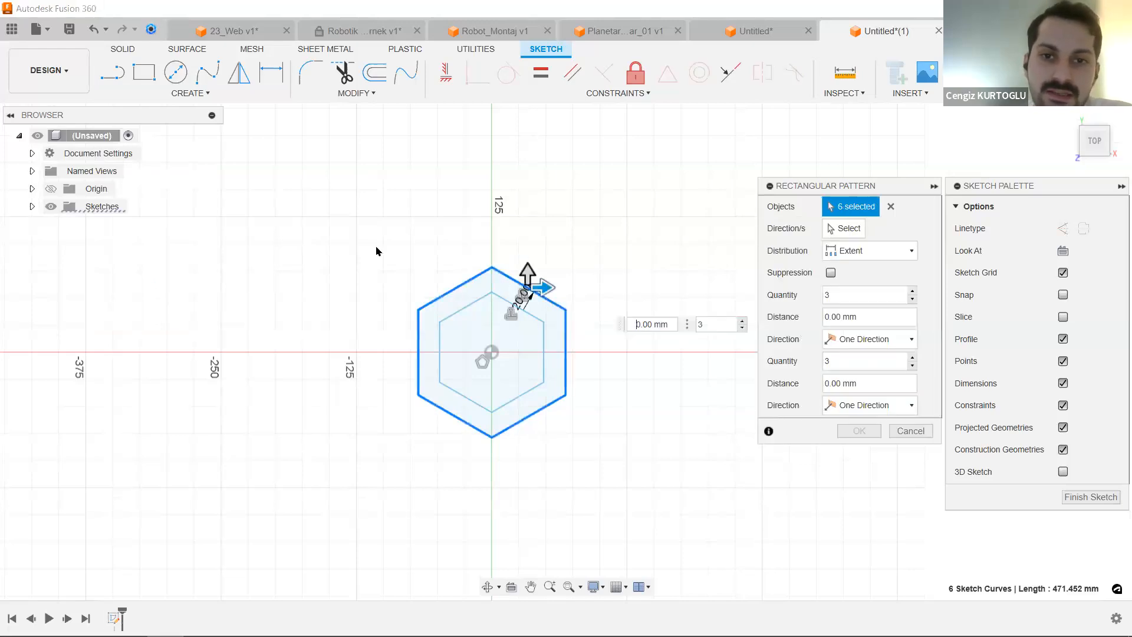
double_click(503, 299)
mouse_move(636, 285)
middle_mouse_down()
mouse_move(648, 266)
mouse_move(378, 289)
middle_mouse_up()
left_click_drag(295, 290, 575, 326)
key("Tab")
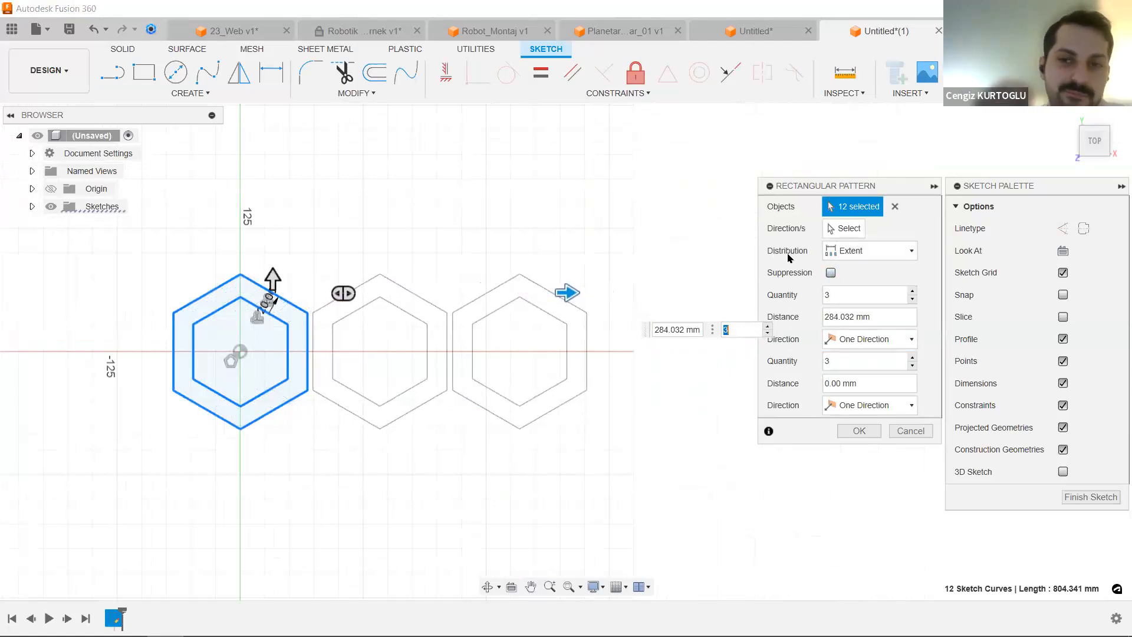
Switch the pattern's distribution to Spacing and adjust the horizontal distance to about 136.2 mm so the neighbouring outer hexagons' sides meet.
left_click(878, 253)
left_click(856, 284)
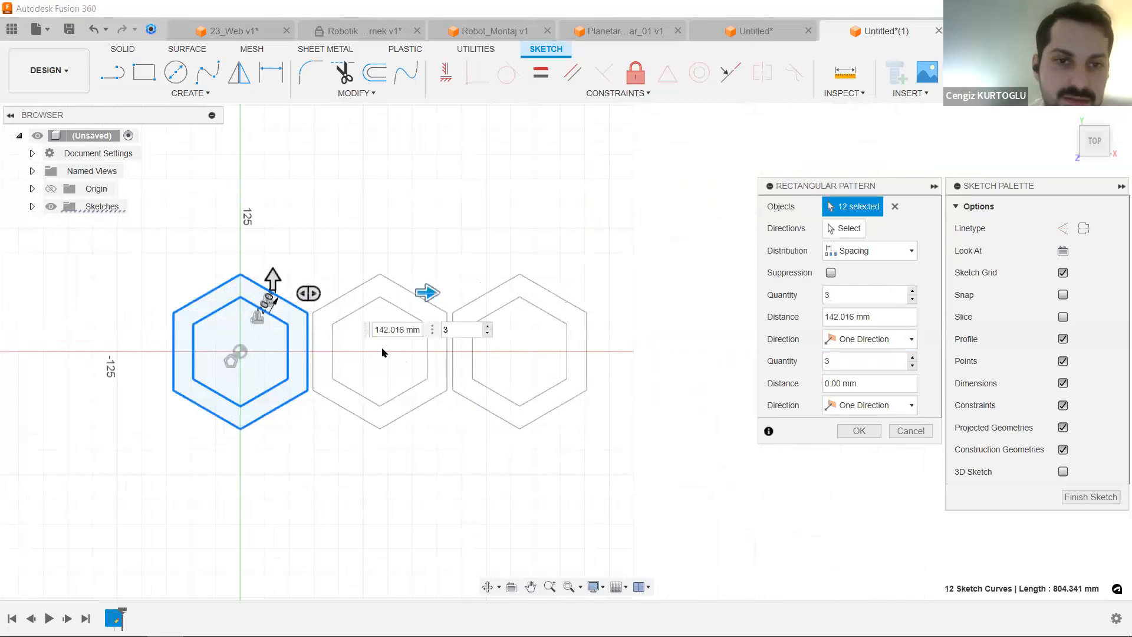
left_click_drag(426, 291, 425, 294)
scroll(313, 313, "up", 5)
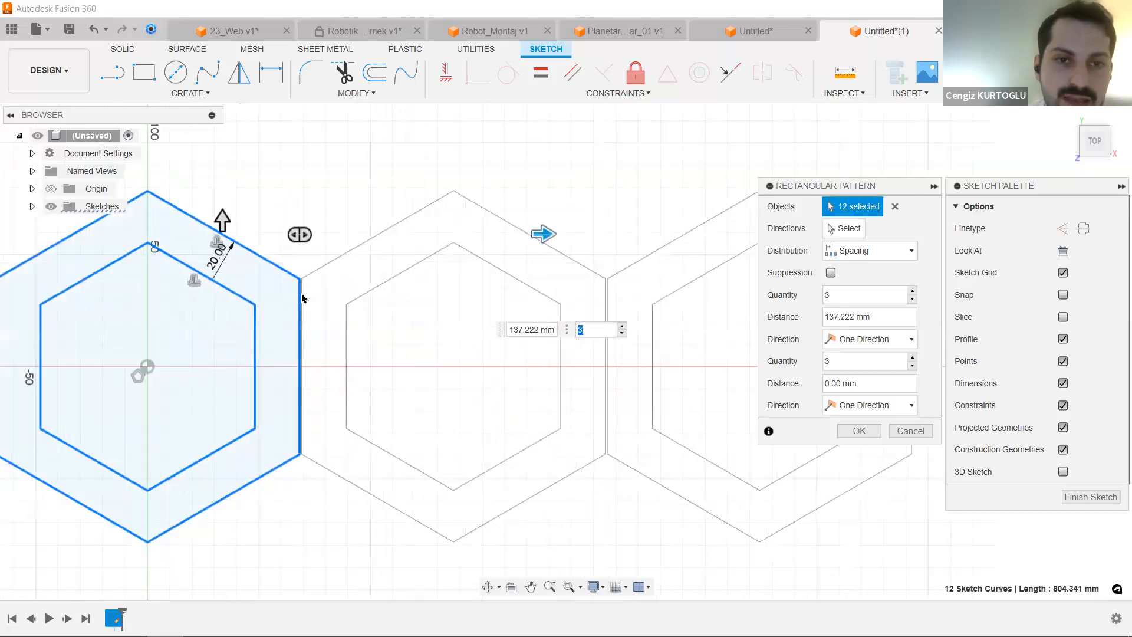
scroll(295, 281, "down", 5)
left_click_drag(571, 223, 565, 227)
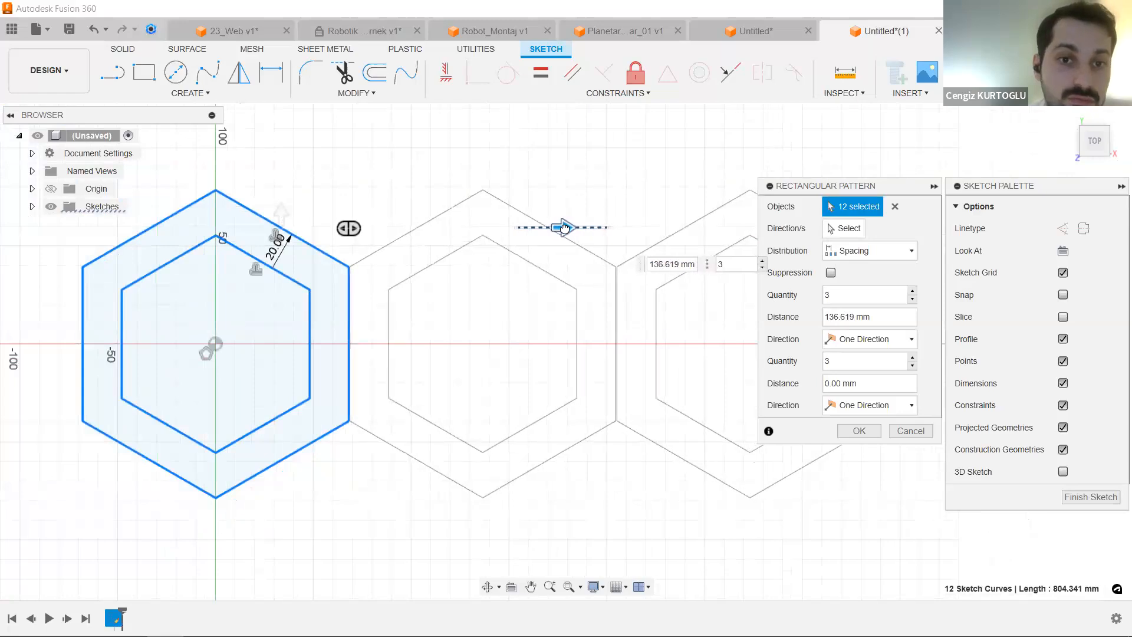
scroll(557, 228, "up", 6)
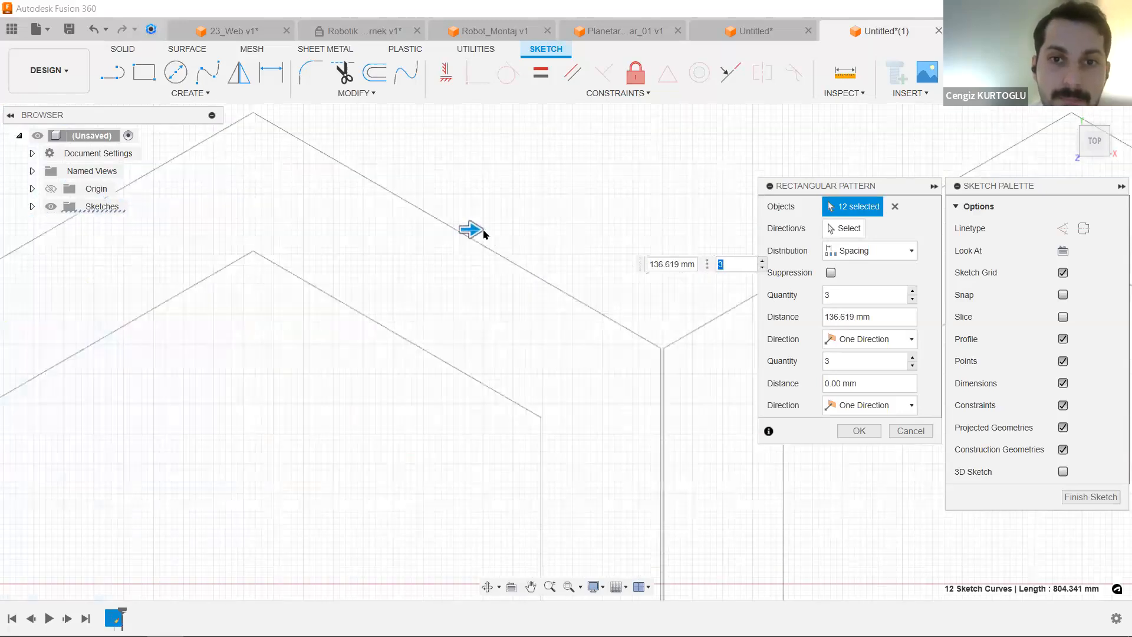
left_click_drag(470, 229, 473, 230)
scroll(538, 399, "down", 5)
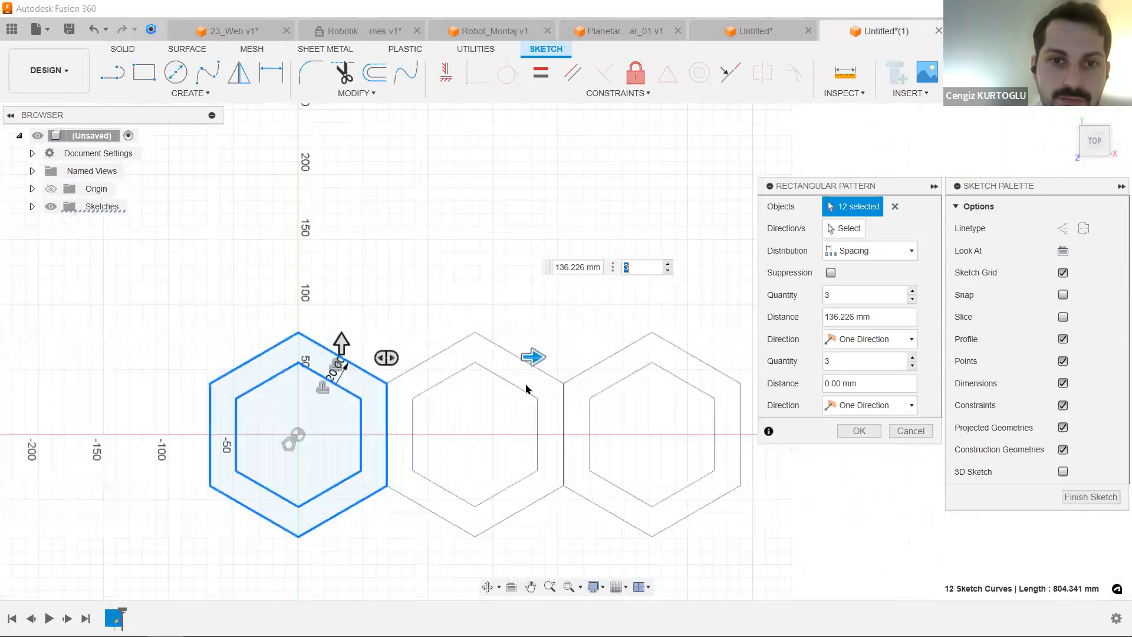
Set the pattern's horizontal quantity to 8.
key("Tab")
middle_click_drag(511, 323, 484, 275)
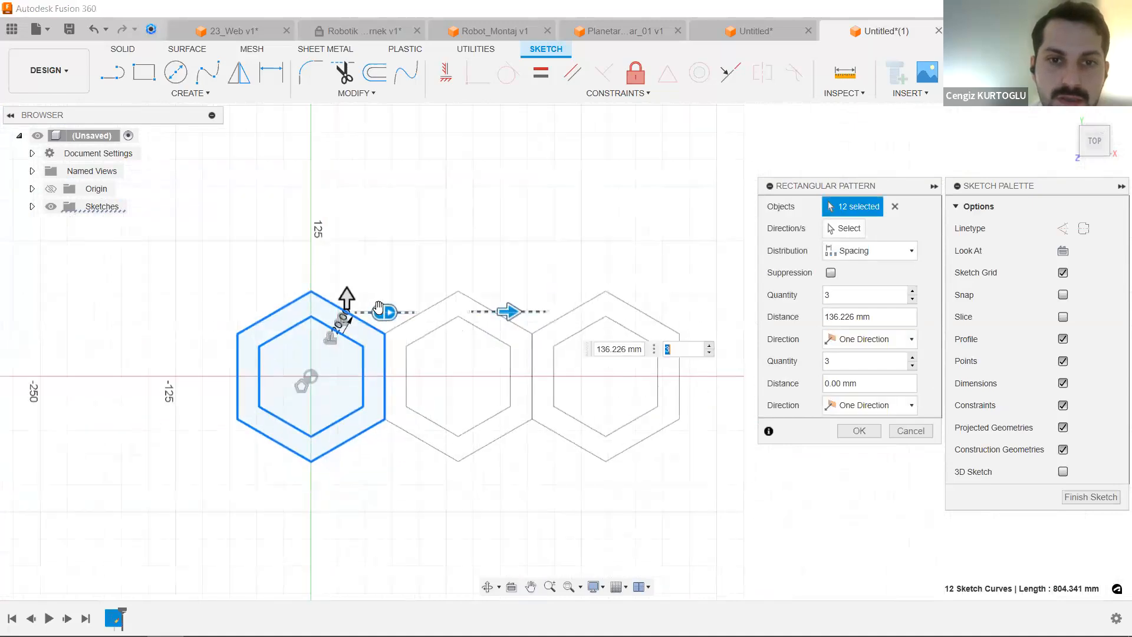
type("8")
Adjust the pattern's vertical spacing to about 158.1 mm so the outer hexagons of neighbouring rows meet at their tips.
scroll(507, 277, "down", 4)
mouse_move(354, 305)
middle_mouse_down()
mouse_move(425, 292)
mouse_move(414, 341)
middle_mouse_up()
scroll(426, 295, "down", 5)
scroll(426, 297, "up", 1)
left_click_drag(302, 332, 307, 290)
scroll(330, 289, "down", 1)
scroll(331, 288, "up", 3)
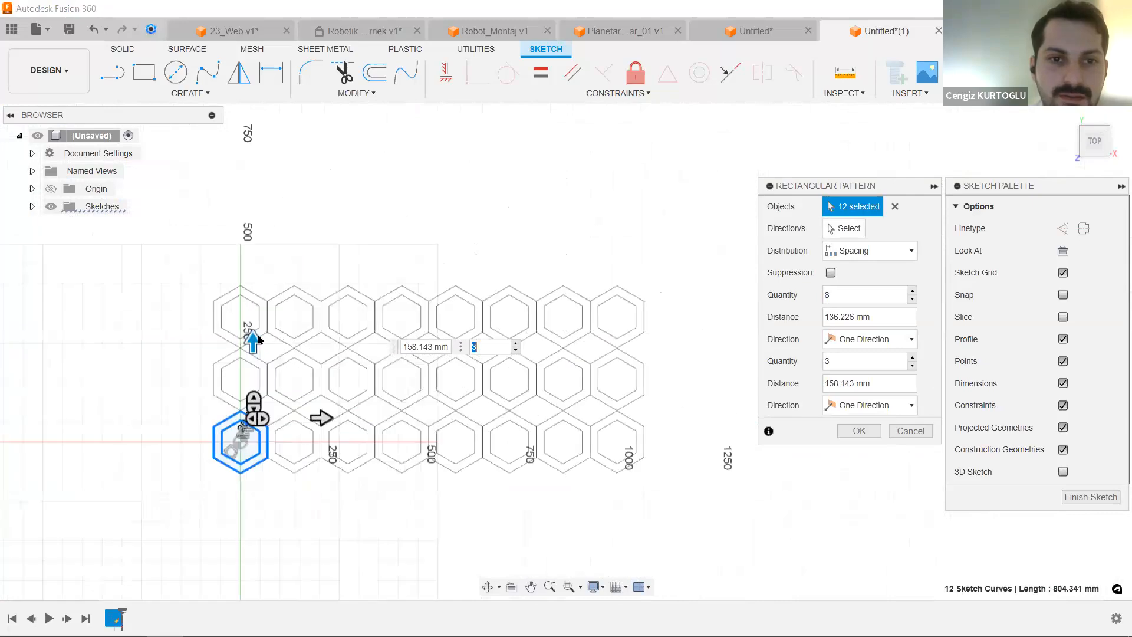
Raise the pattern's vertical quantity to 8 and accept the rectangular pattern.
left_click(517, 343)
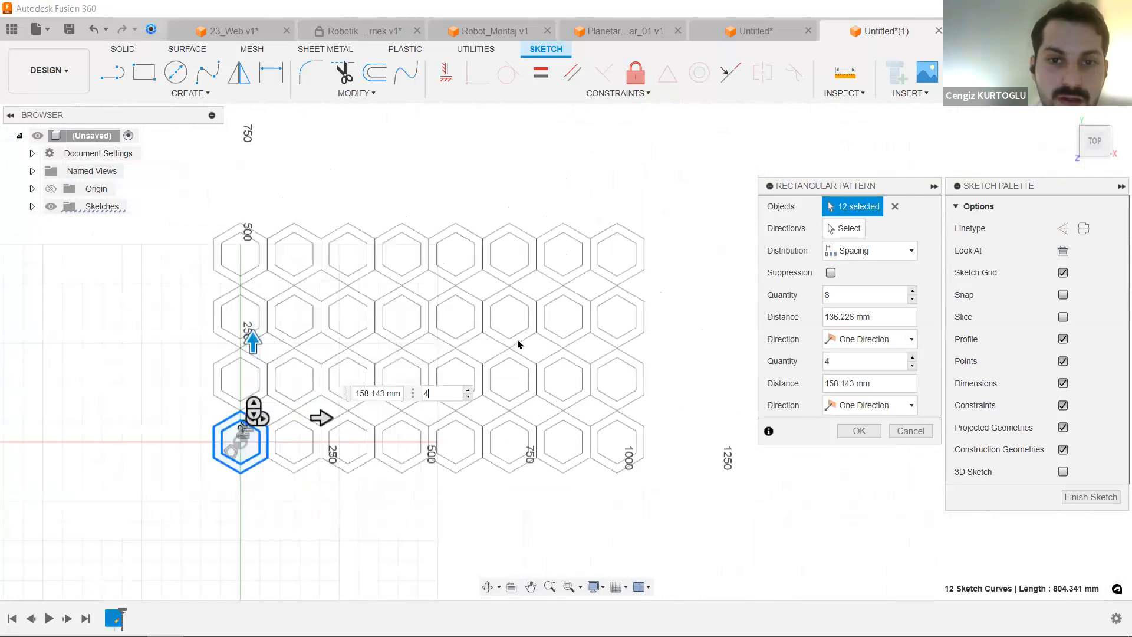
left_click(470, 391)
left_click(470, 391)
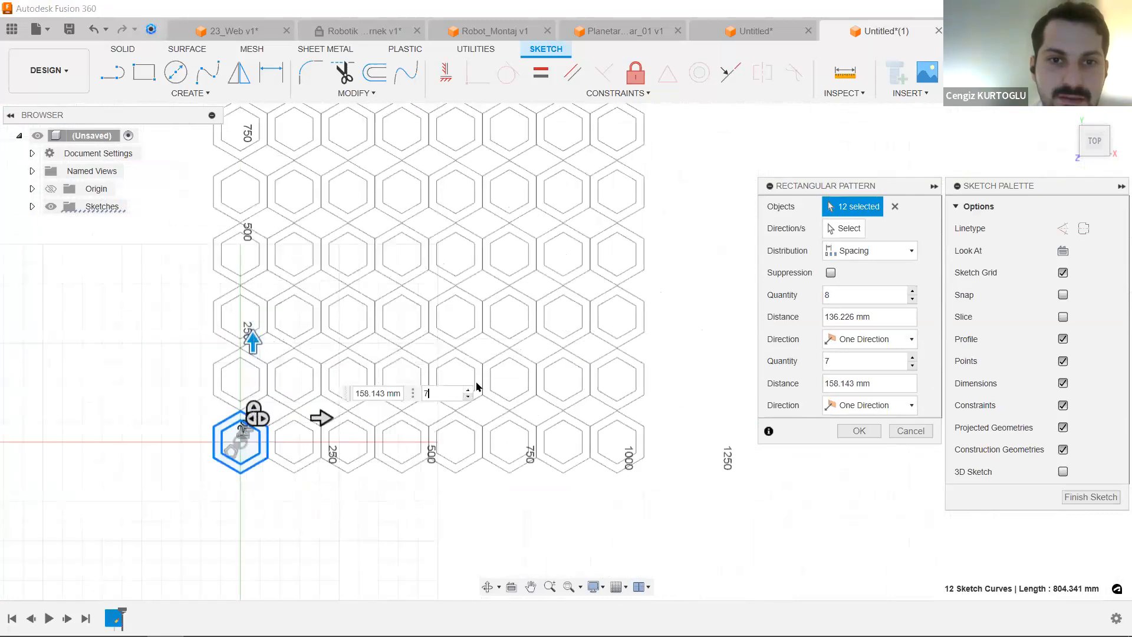
scroll(590, 330, "down", 4)
middle_click_drag(588, 329, 575, 353)
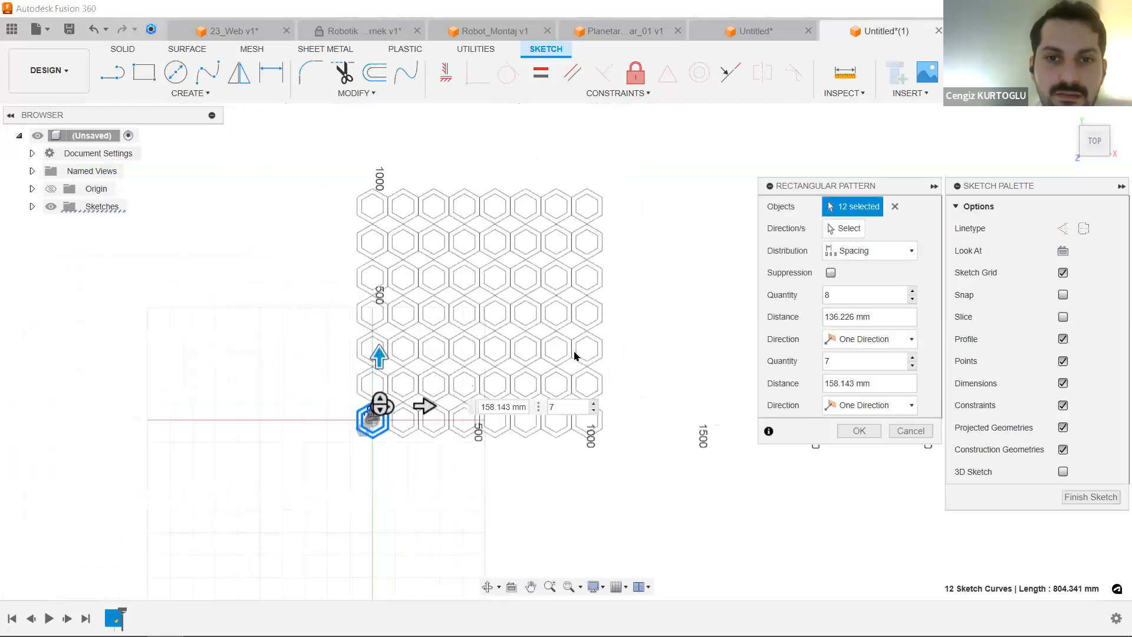
scroll(575, 353, "down", 2)
scroll(575, 357, "up", 1)
left_click(595, 404)
scroll(643, 330, "up", 3)
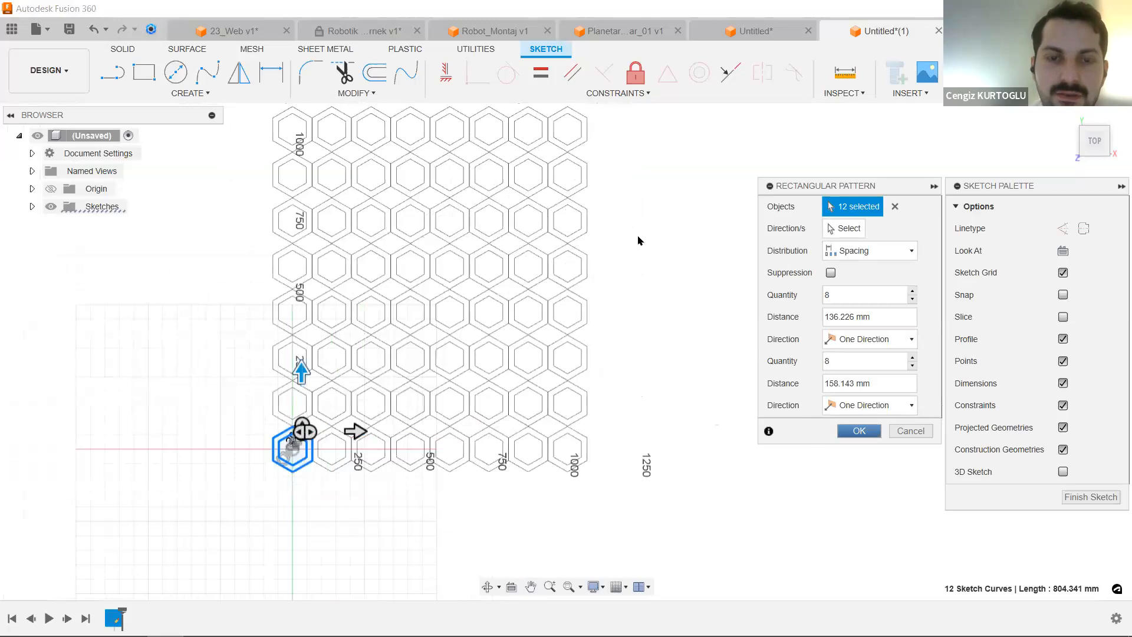
key("Return")
Sketch a two-corner rectangle enclosing the whole hexagon pattern, flush with its outermost sides and tips.
scroll(642, 240, "up", 2)
middle_click_drag(684, 289, 697, 323)
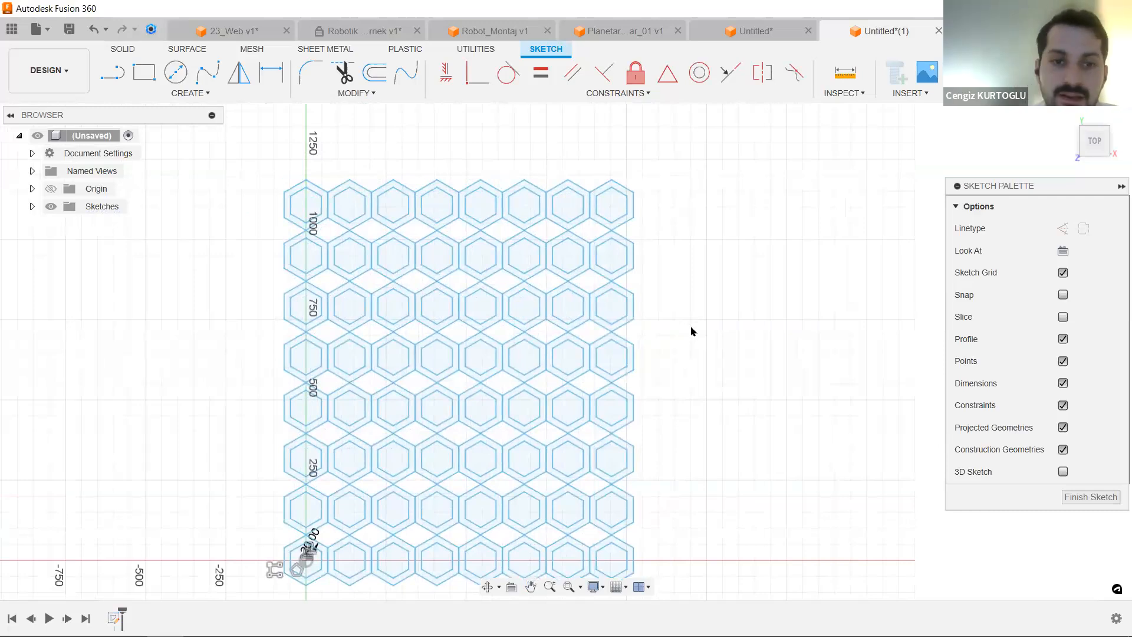
key("r")
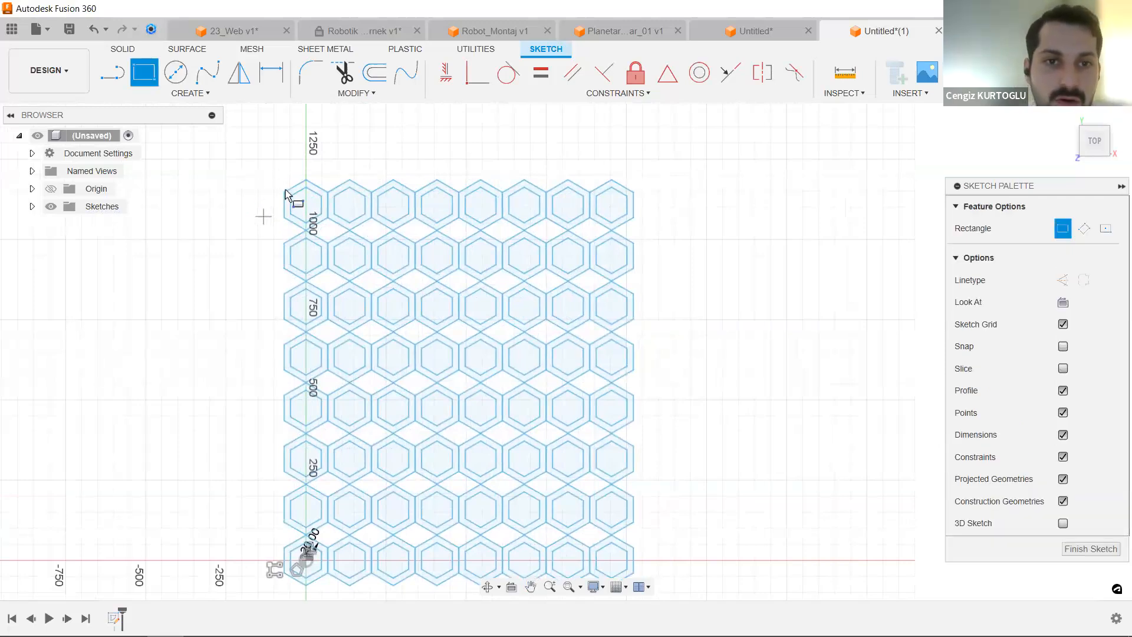
scroll(289, 186, "down", 3)
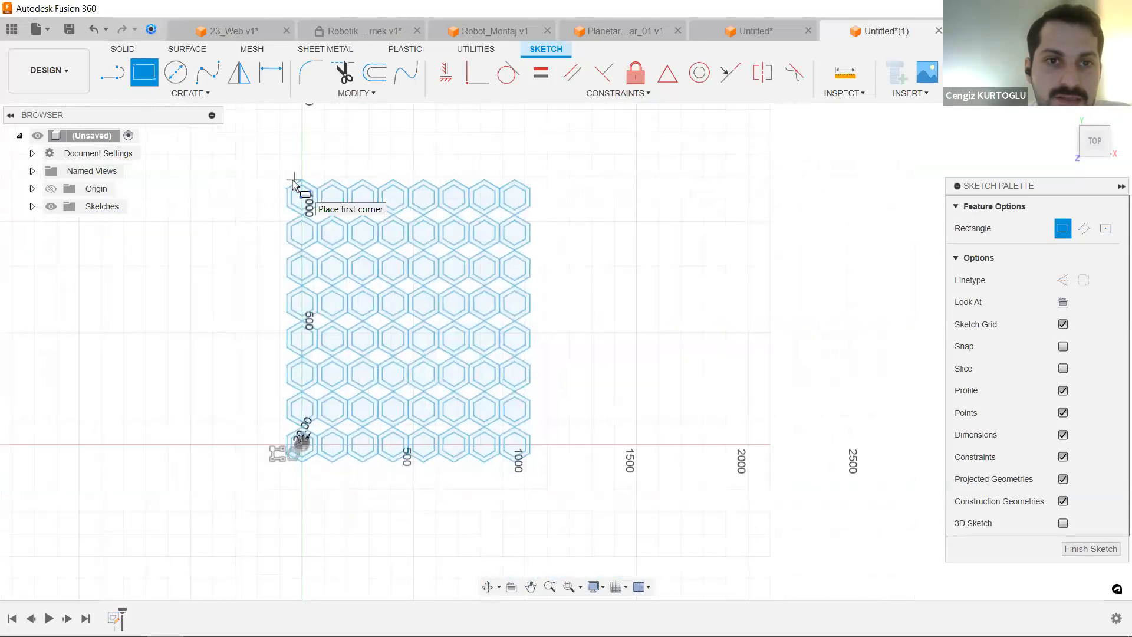
scroll(296, 187, "up", 8)
scroll(342, 188, "up", 1)
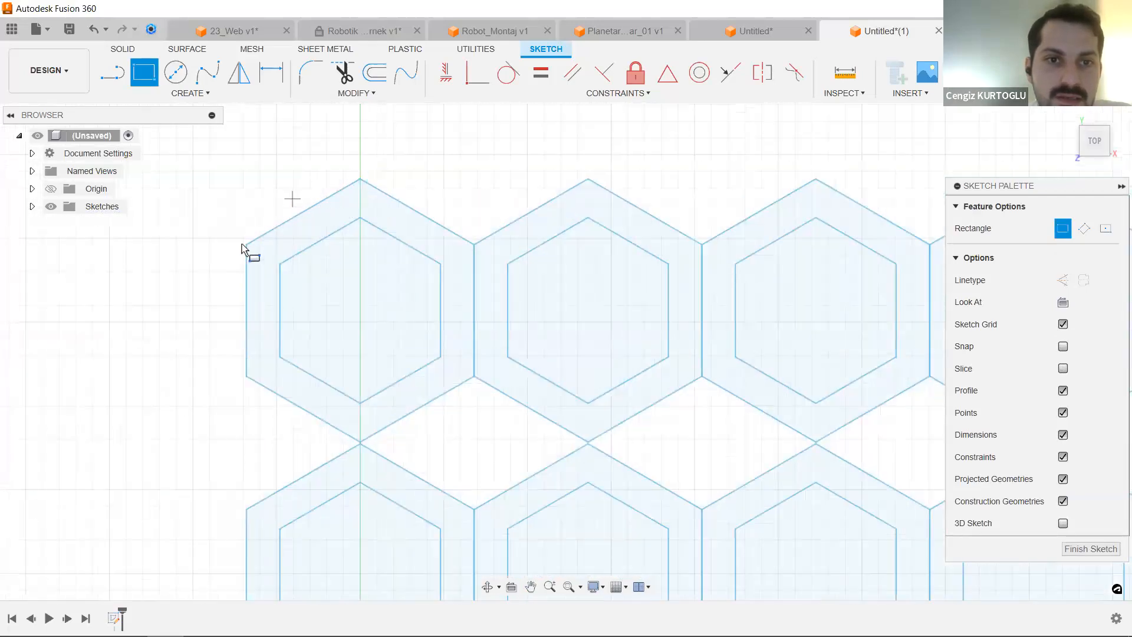
left_click(248, 179)
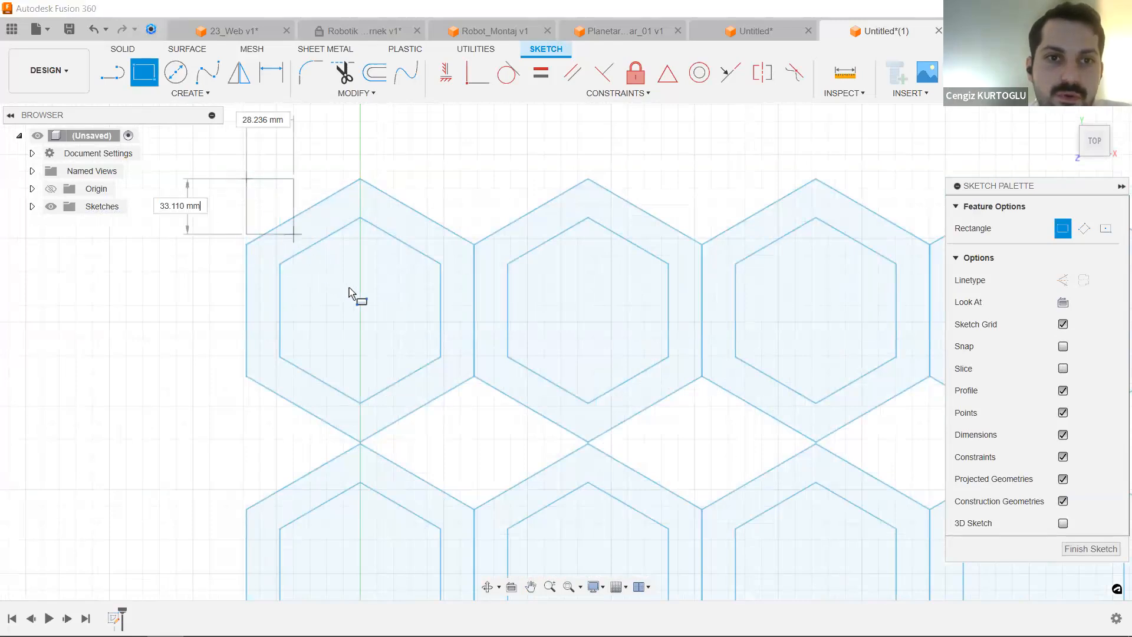
scroll(354, 292, "down", 5)
scroll(487, 401, "down", 5)
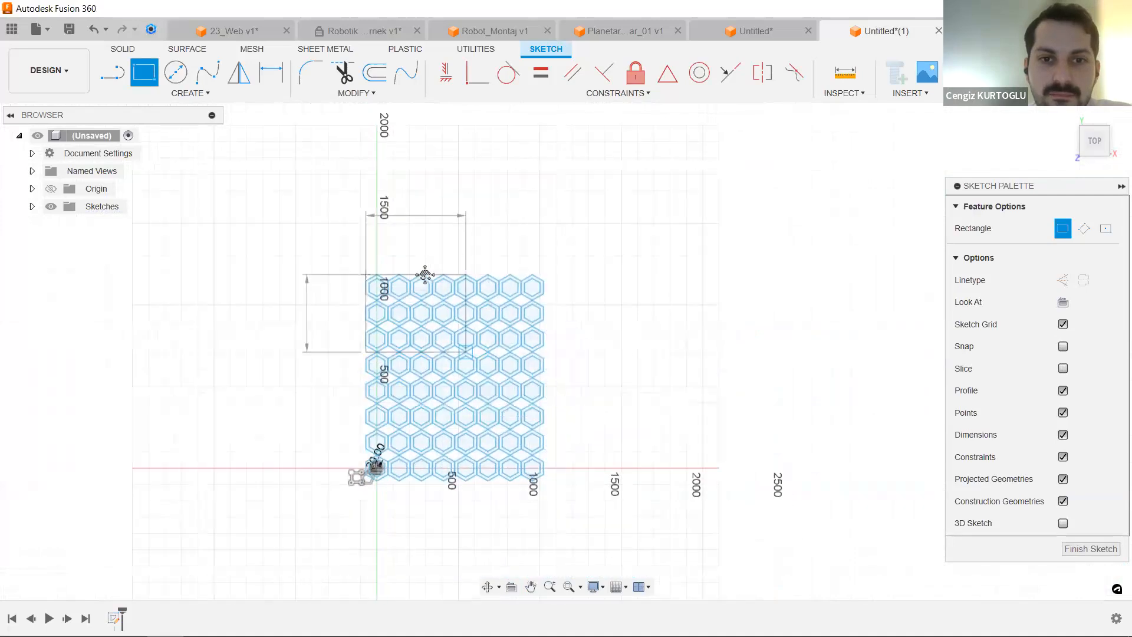
scroll(506, 404, "up", 8)
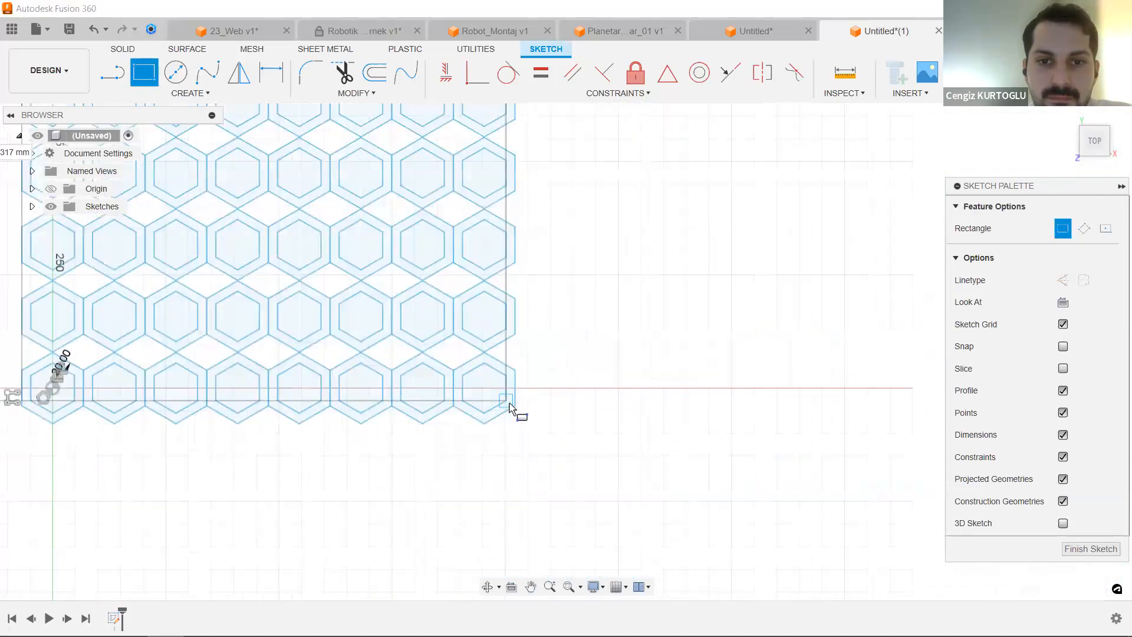
scroll(527, 416, "up", 3)
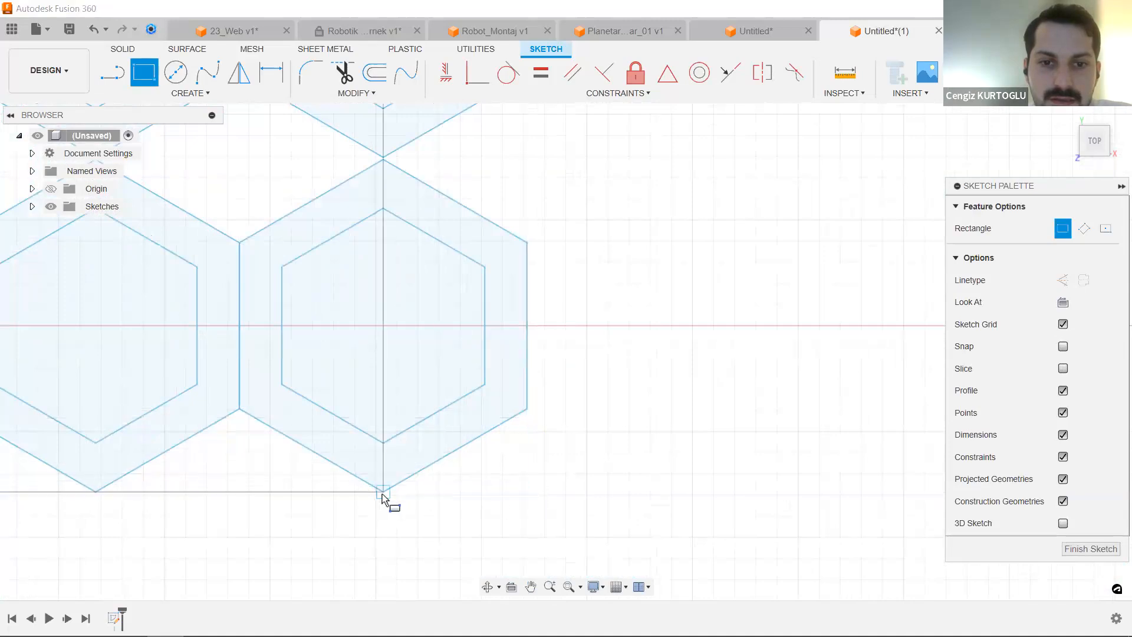
left_click(527, 493)
scroll(529, 495, "down", 10)
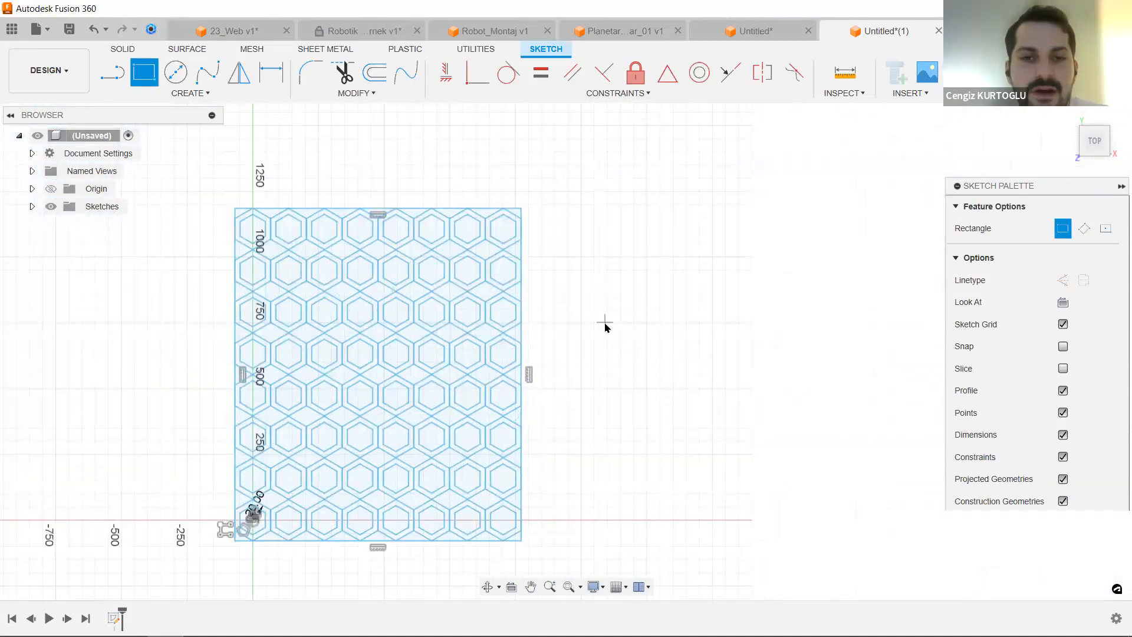
Offset the enclosing rectangle outward by about 59.6 mm to form a frame around the hexagons.
key("o")
left_click(493, 208)
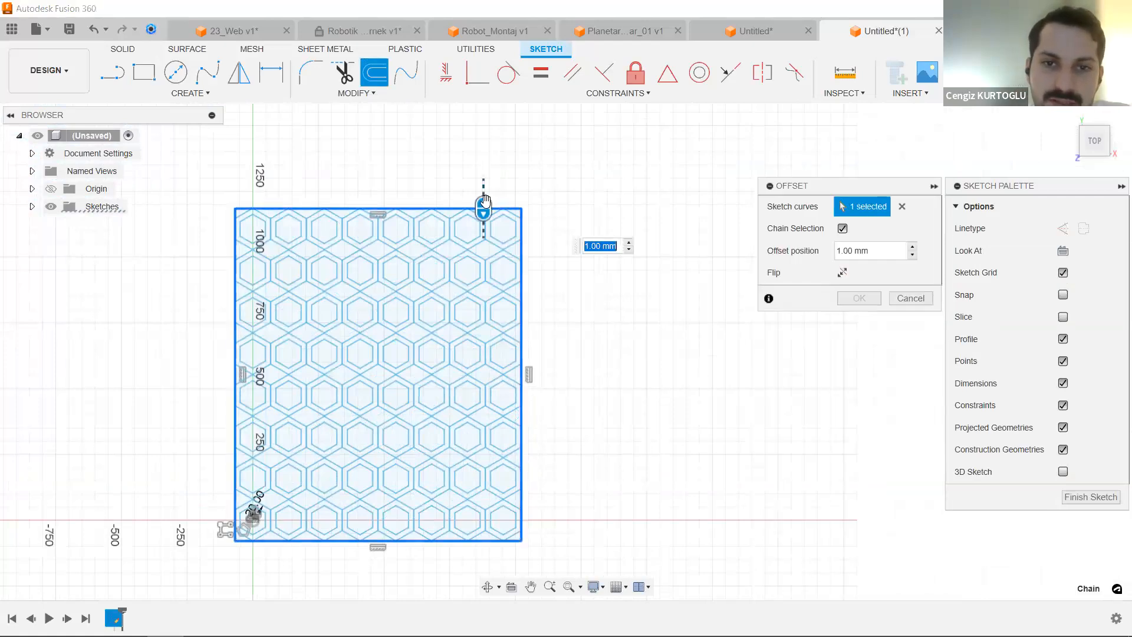
left_click_drag(485, 201, 484, 187)
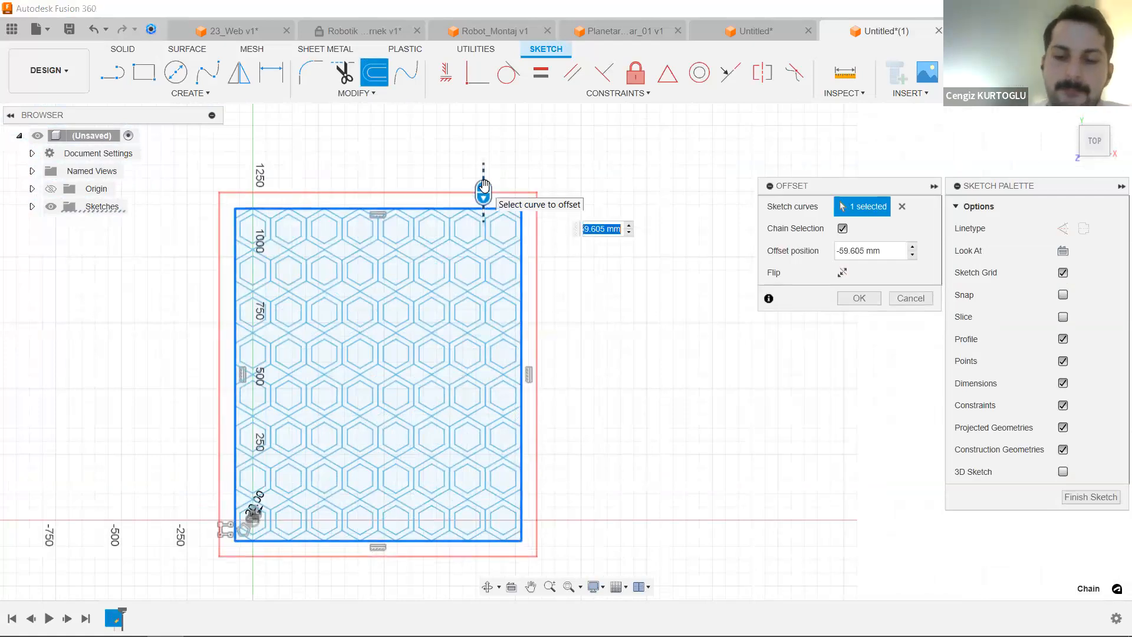
key("Return")
Select the frame profile between the two rectangles.
left_click(533, 236)
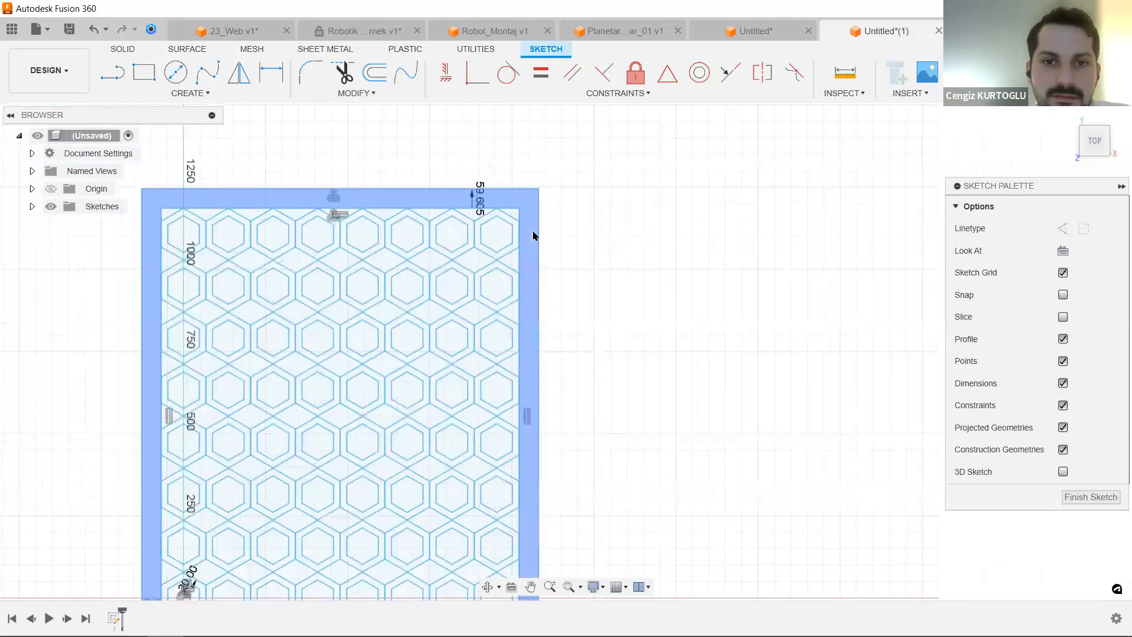
scroll(543, 316, "up", 2)
scroll(573, 340, "down", 2)
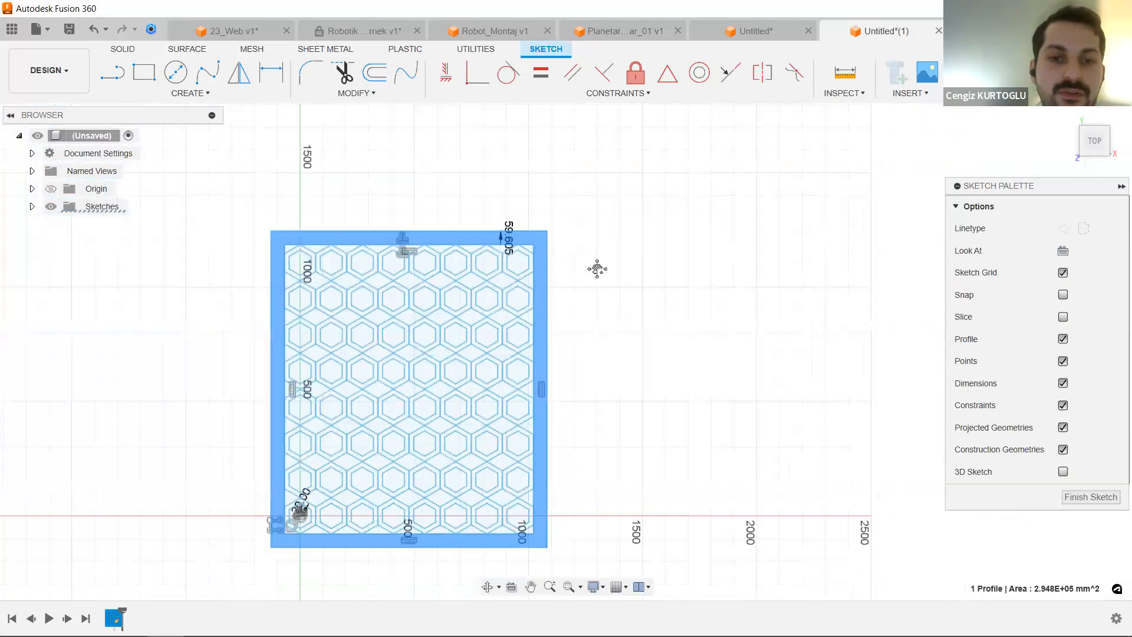
scroll(571, 435, "up", 3)
scroll(520, 494, "up", 3)
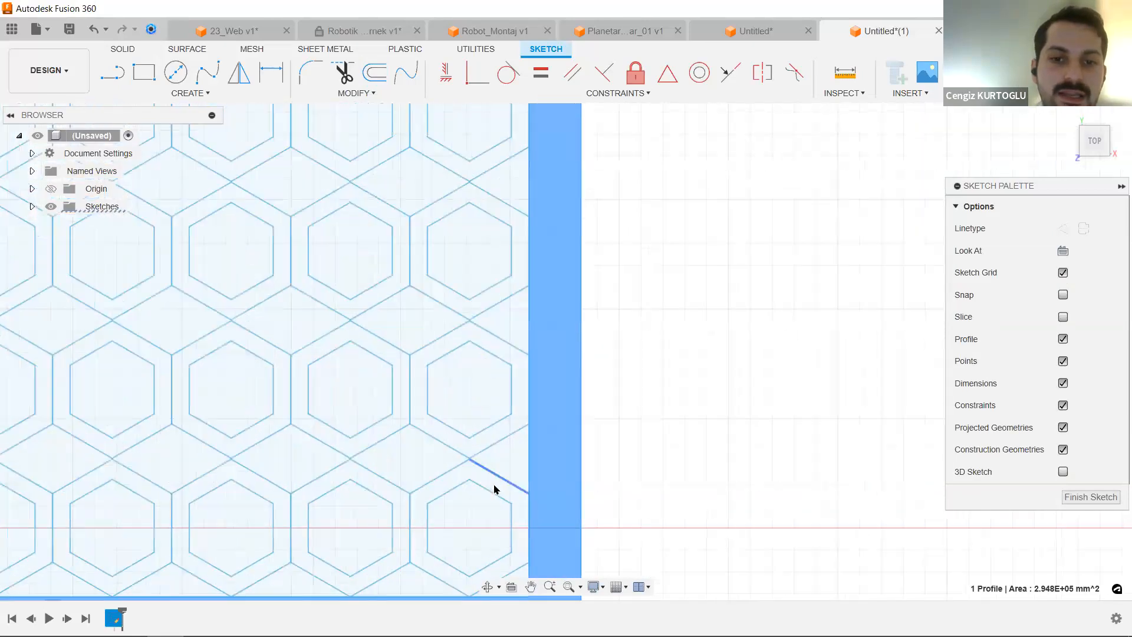
Select the ring profiles of the four hexagons at the right end of the bottom row.
left_click(493, 486)
left_click(385, 490, "shift")
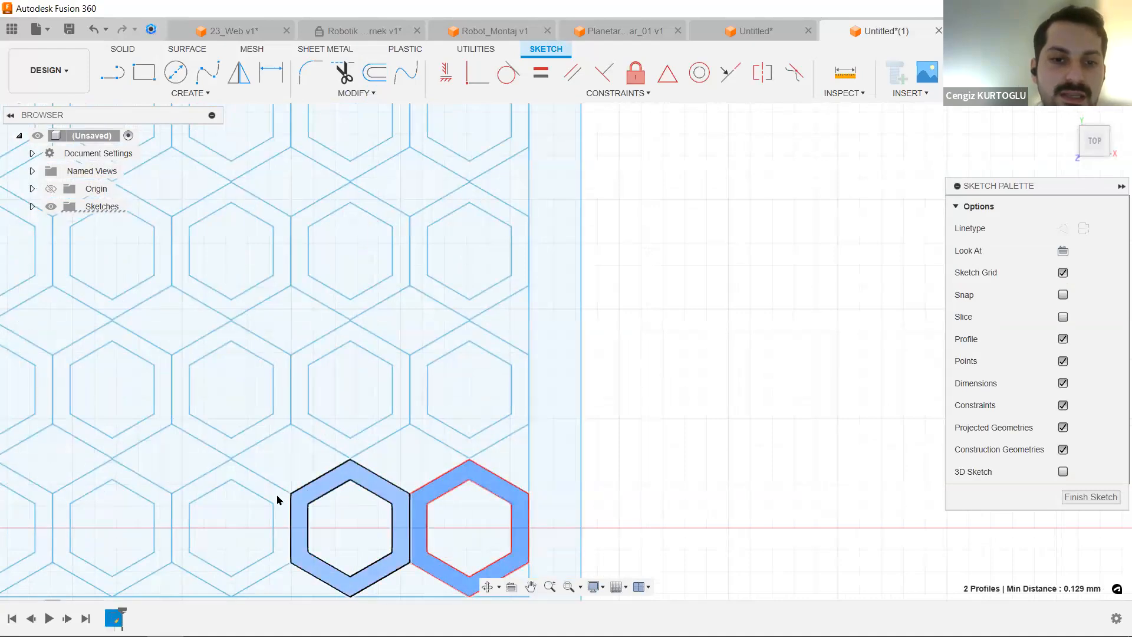
left_click(278, 498, "shift")
scroll(283, 498, "down", 3)
scroll(379, 463, "up", 2)
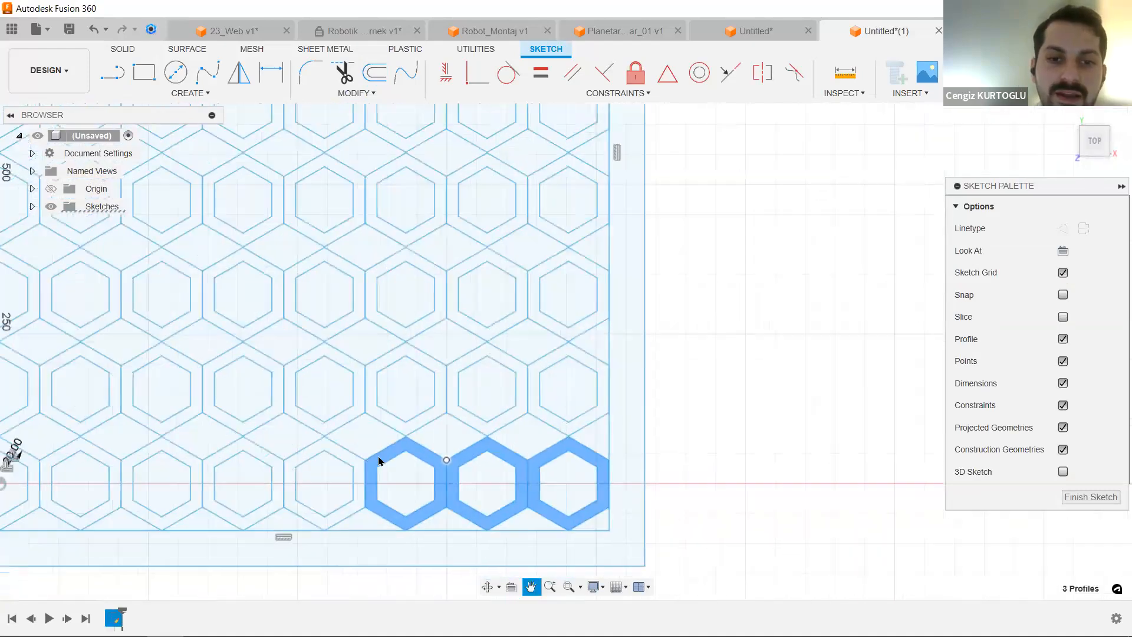
scroll(368, 466, "up", 3)
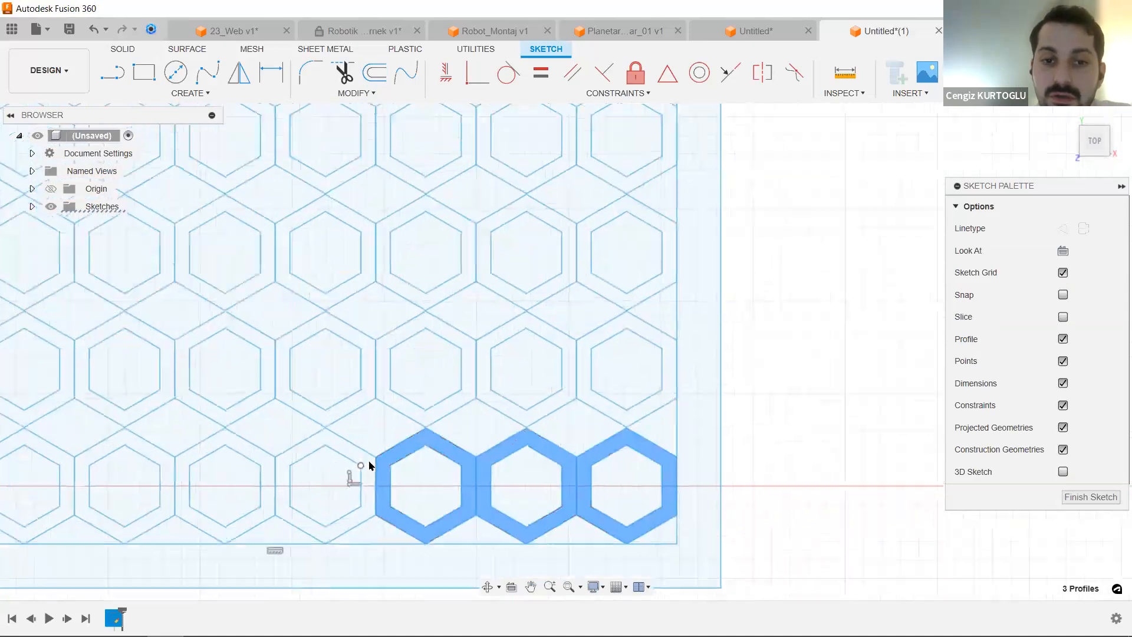
left_click(364, 466, "shift")
scroll(364, 466, "down", 2)
scroll(364, 424, "down", 3)
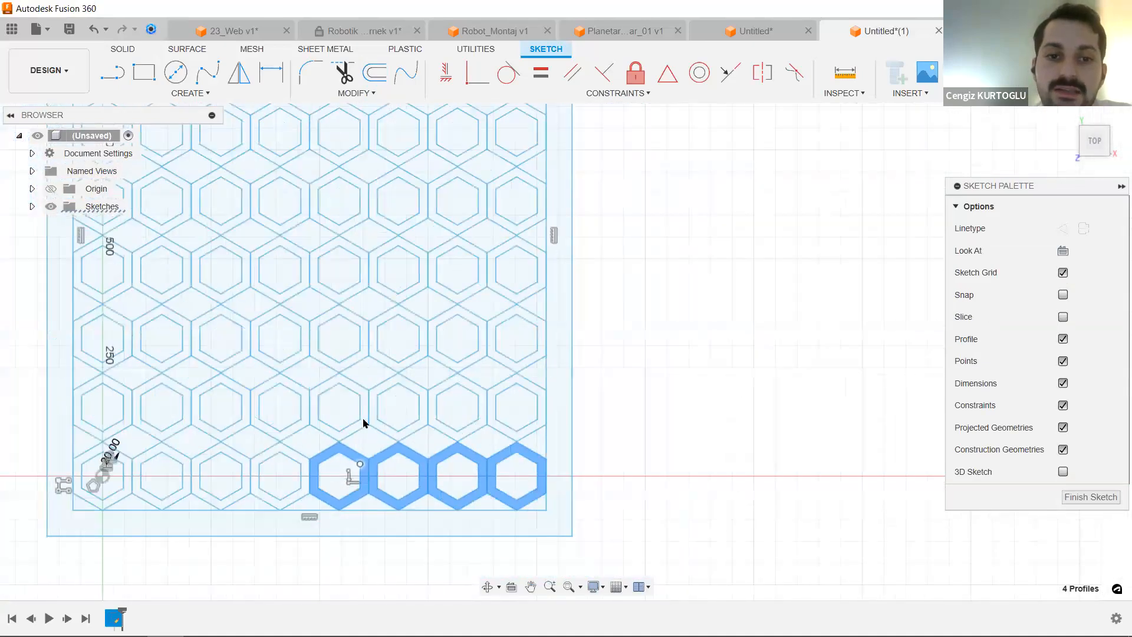
scroll(364, 401, "up", 2)
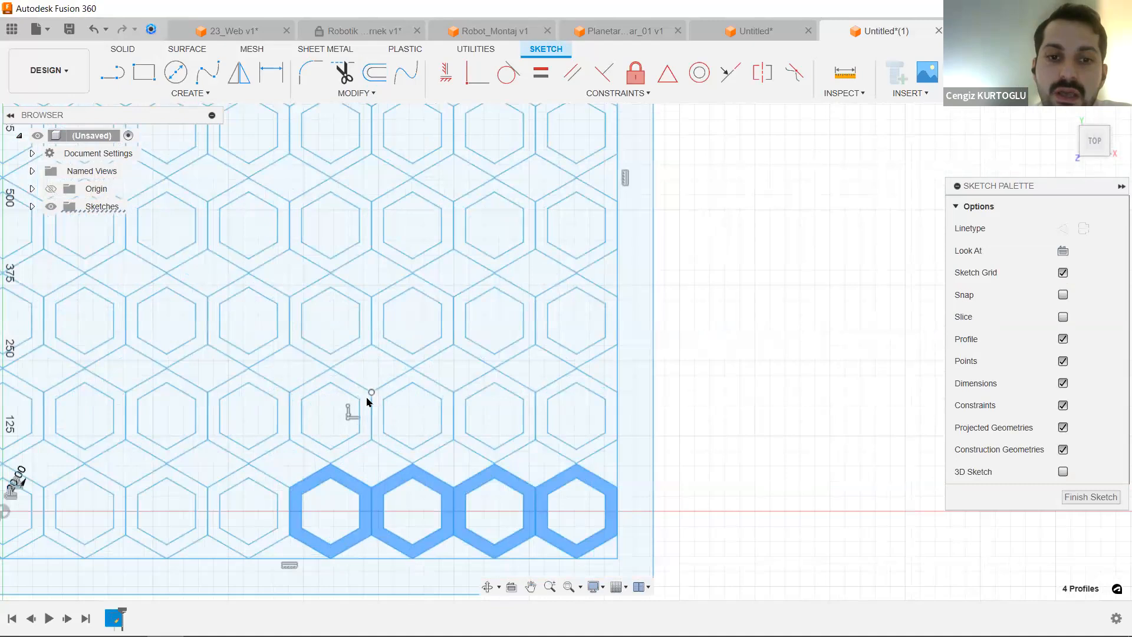
scroll(362, 401, "up", 3)
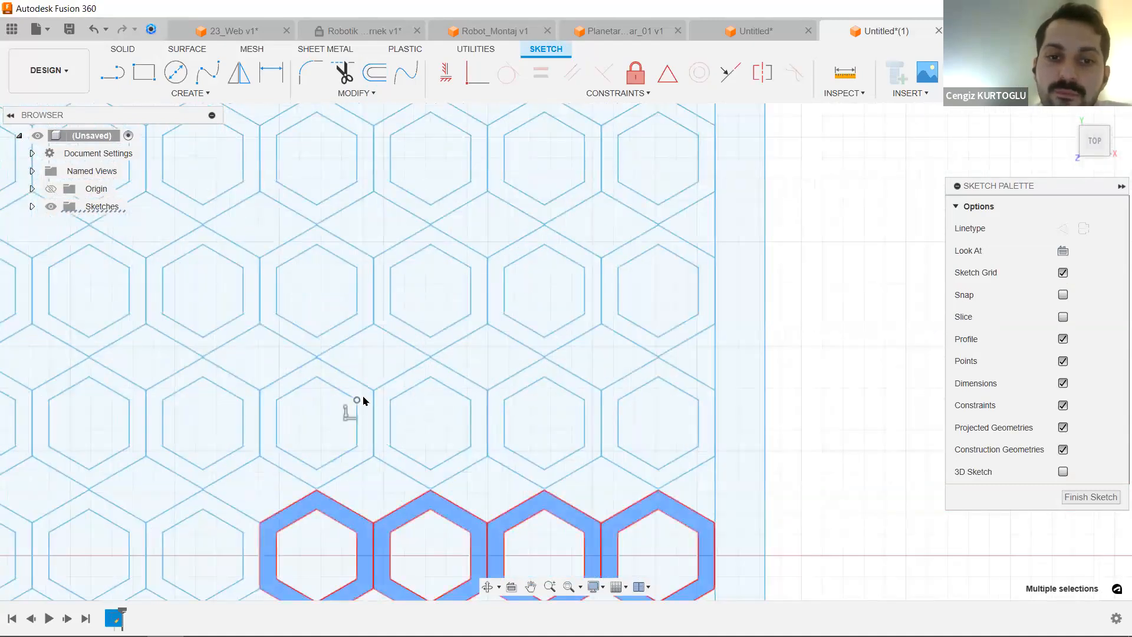
Add the ring profiles of the four rightmost hexagons in the second and third rows to the selection.
left_click(361, 400, "shift")
left_click(366, 321, "shift")
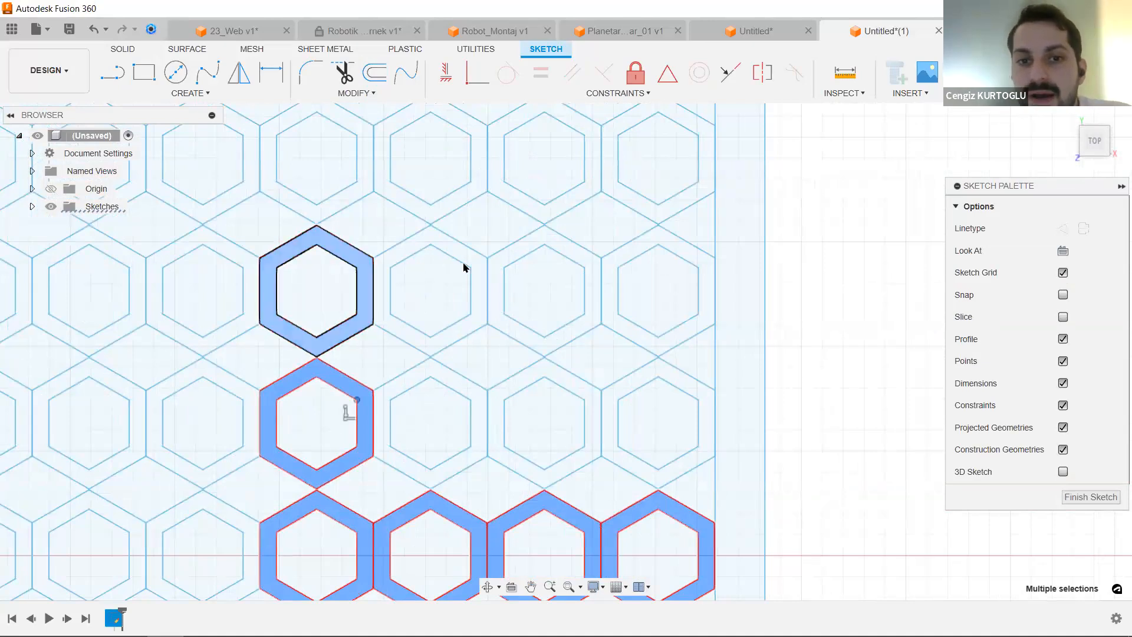
left_click(482, 272, "shift")
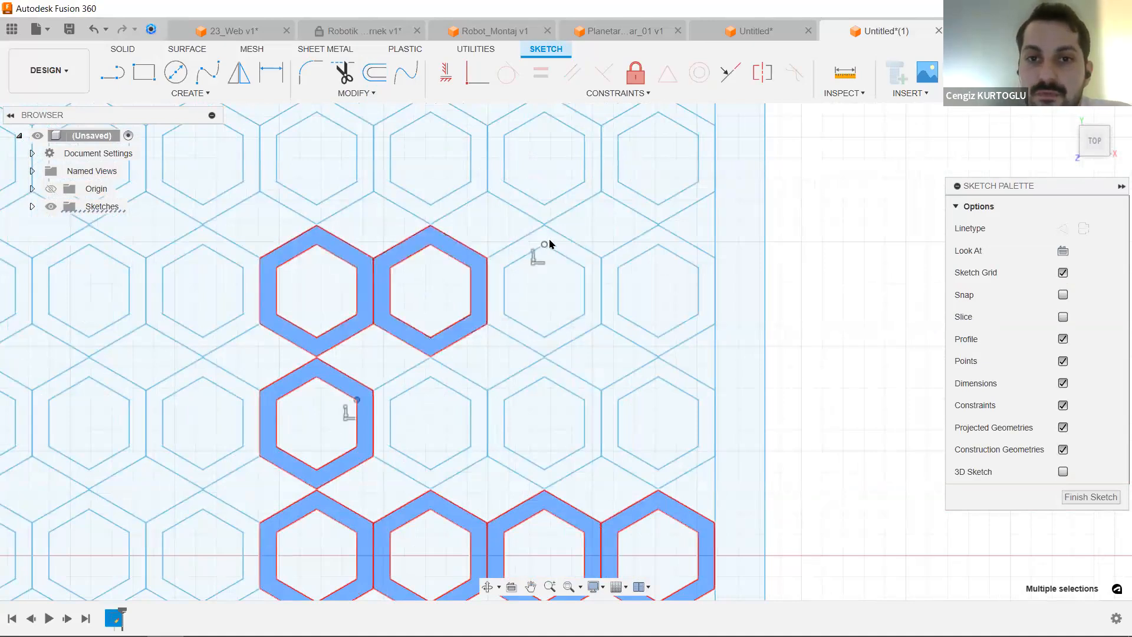
left_click(562, 248, "shift")
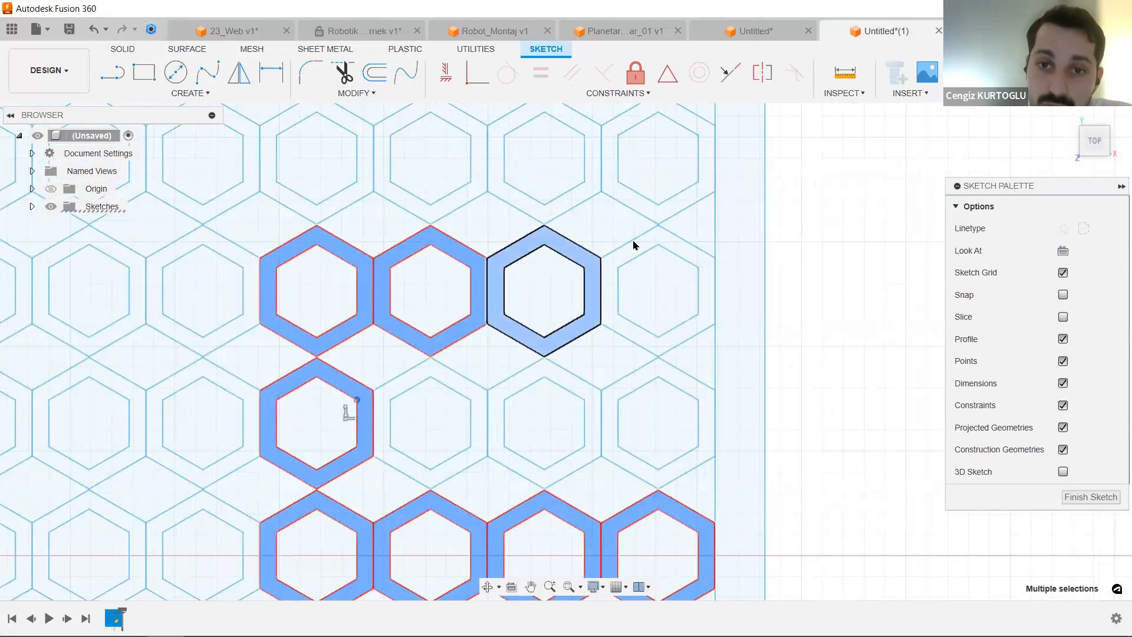
left_click(663, 242, "shift")
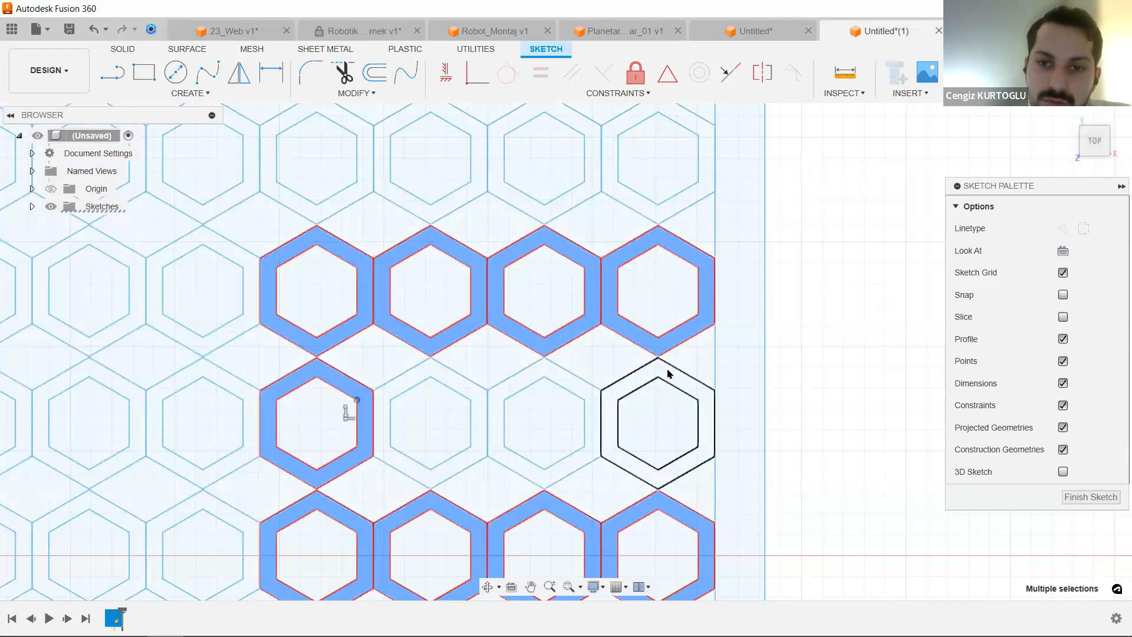
left_click(650, 375, "shift")
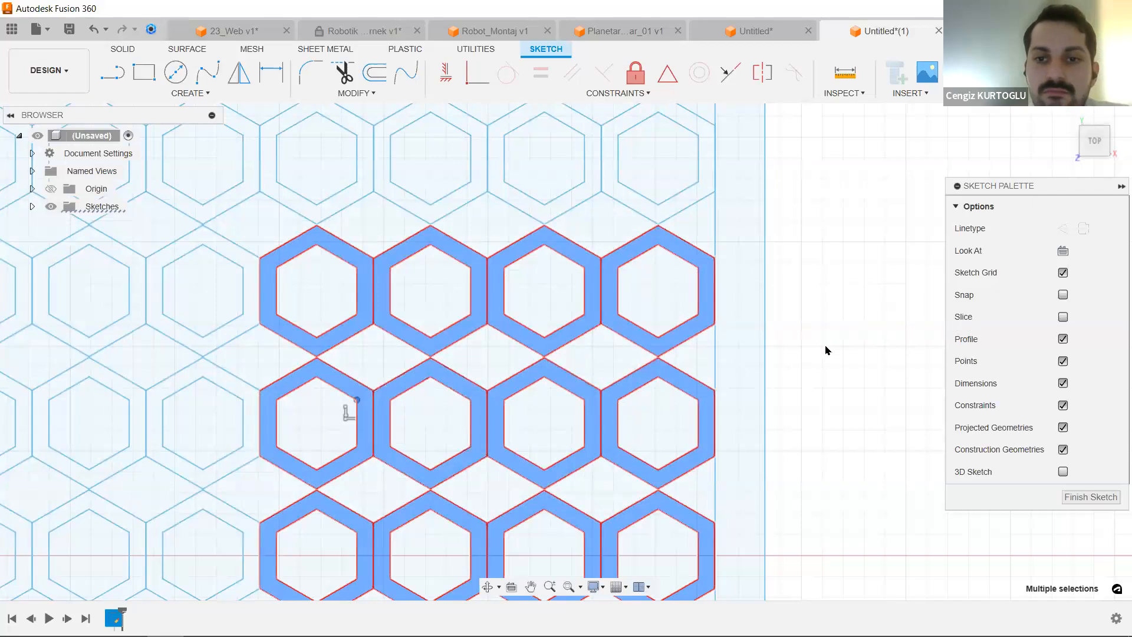
Start an extrusion of two profiles: the gaps between the hexagons and the surrounding outer frame.
key("e")
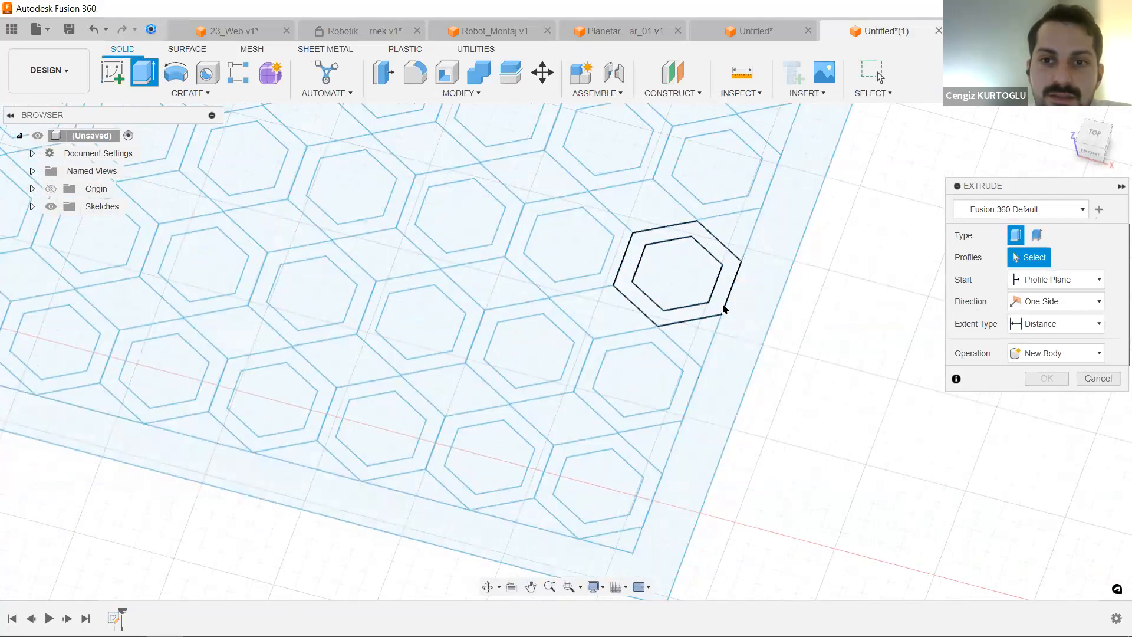
left_click(714, 338)
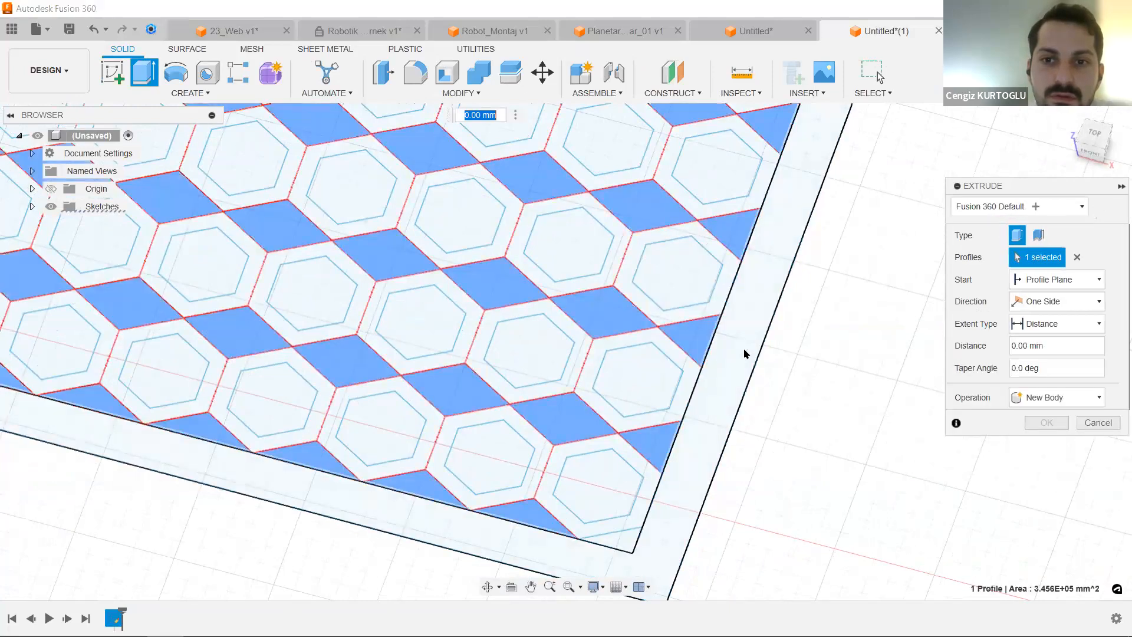
left_click(745, 354)
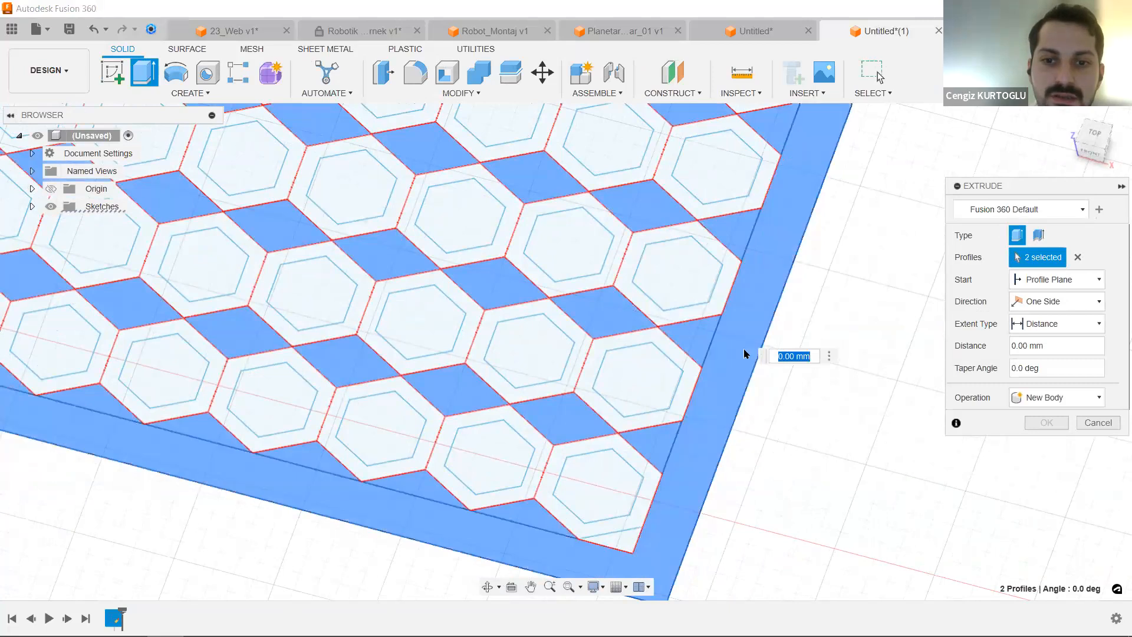
scroll(744, 354, "down", 5)
middle_click_drag(748, 382, 707, 438)
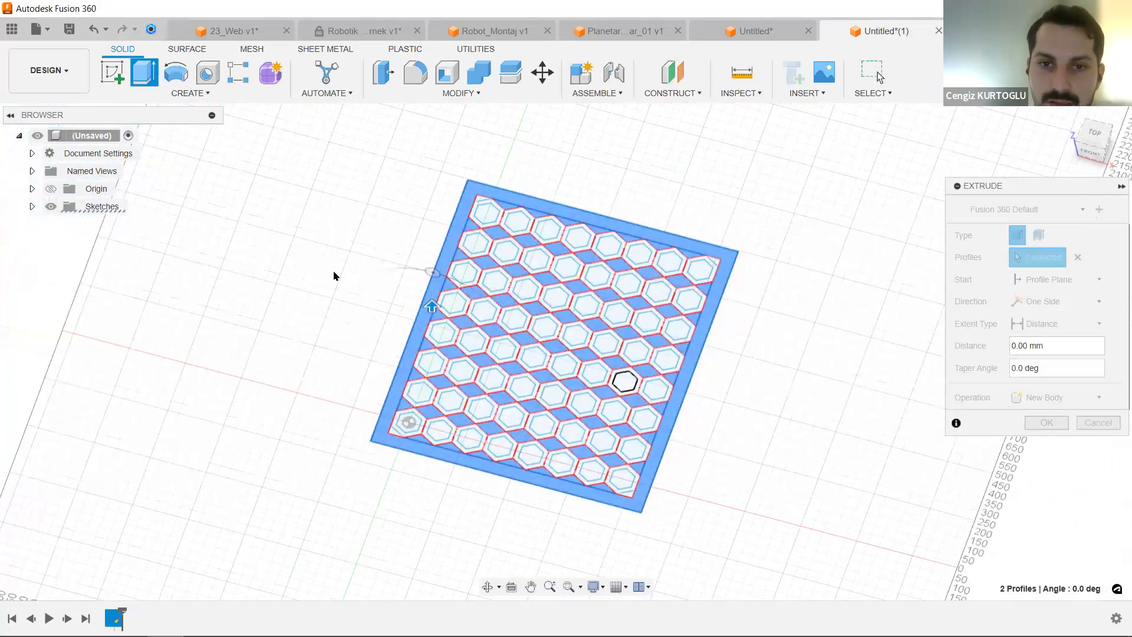
Try extrusion distances of 5 mm and 20 mm for the selected gap and frame profiles.
type("5")
key("Return")
middle_click_drag(352, 245, 334, 213, "shift")
scroll(242, 177, "up", 2)
scroll(314, 255, "up", 4)
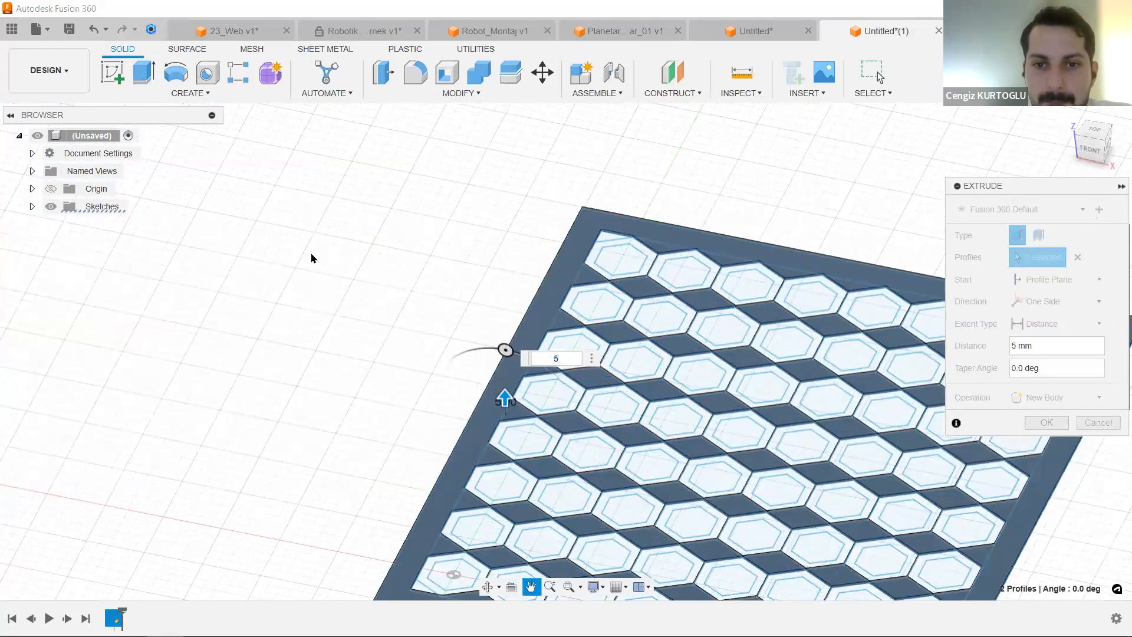
scroll(313, 255, "down", 1)
type("20")
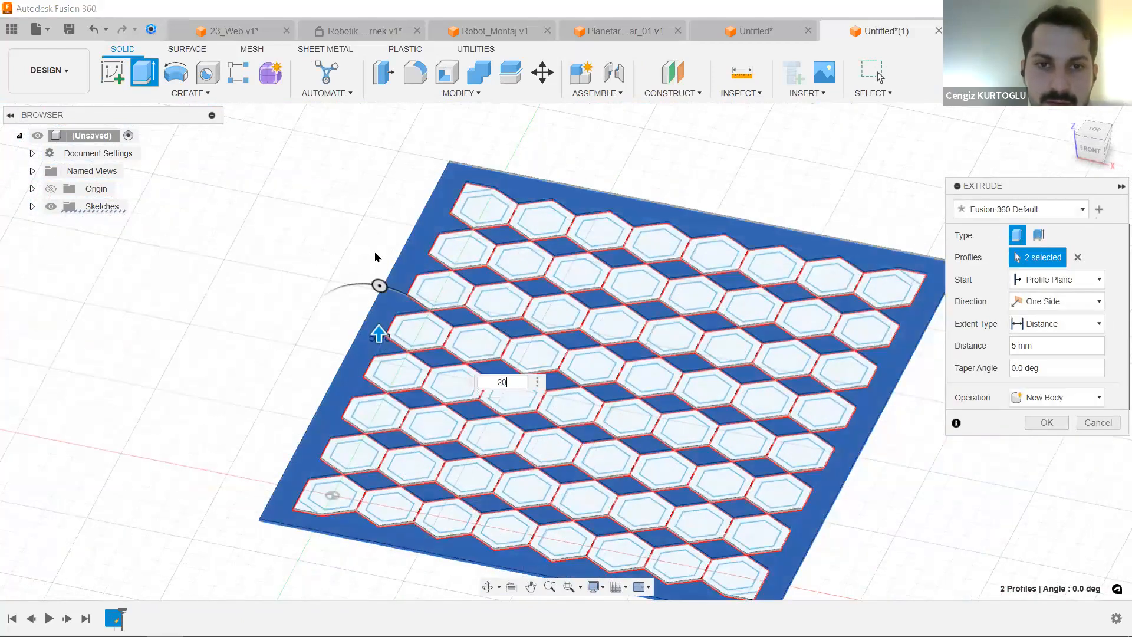
scroll(256, 260, "down", 3)
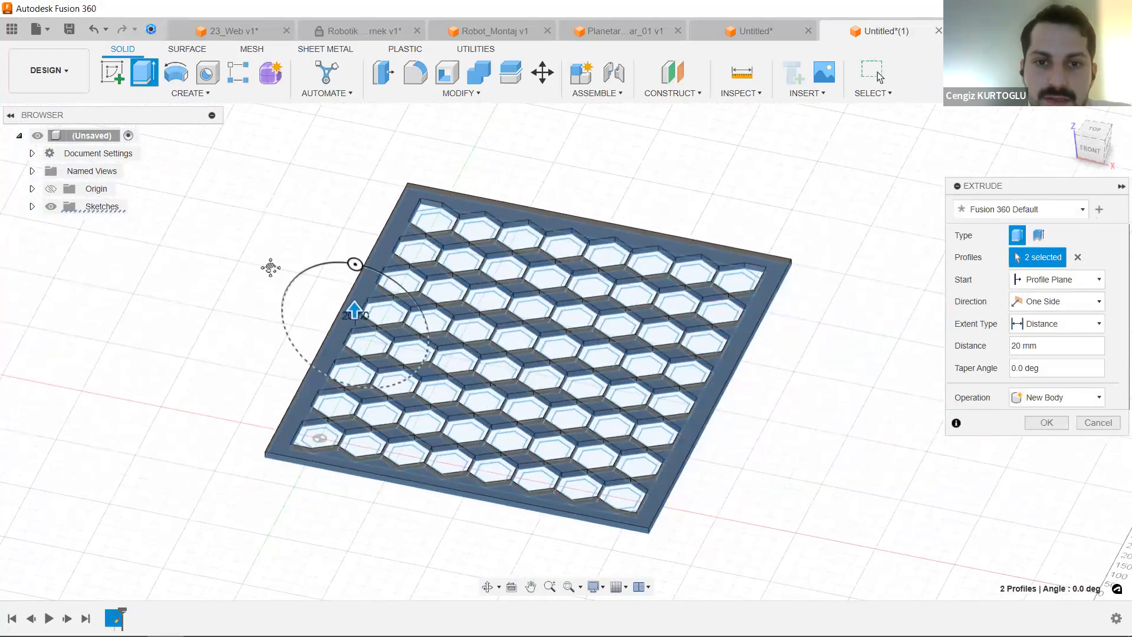
Extrude the gap and frame profiles 50 mm as a new body.
middle_click_drag(268, 263, 273, 273)
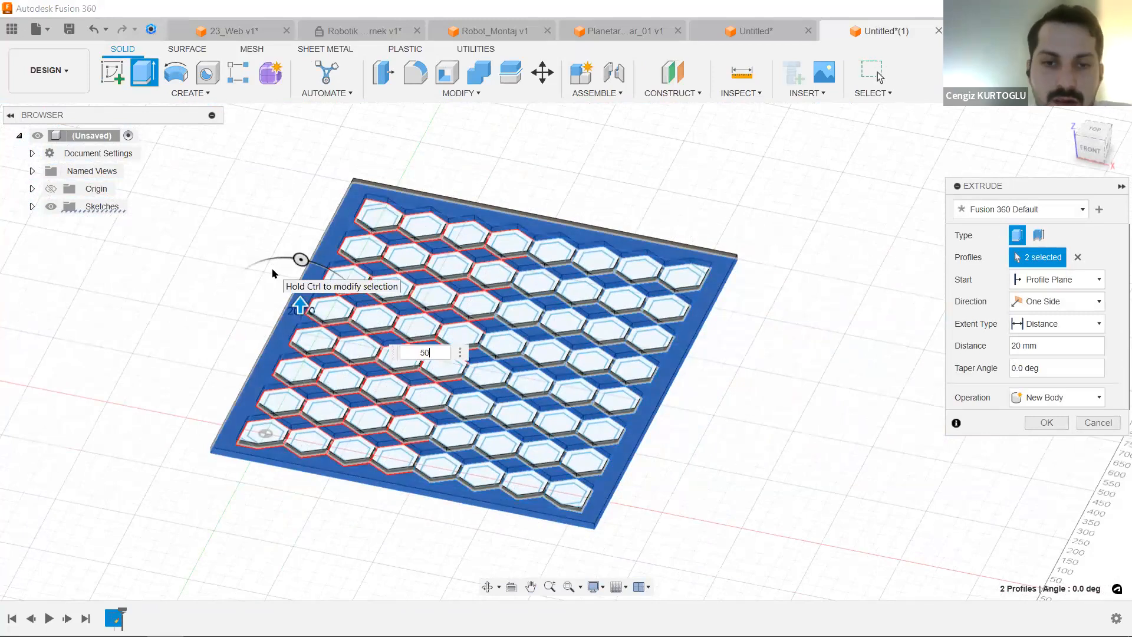
mouse_move(741, 423)
middle_mouse_down("shift")
mouse_move(742, 402)
mouse_move(744, 414)
middle_mouse_up("shift")
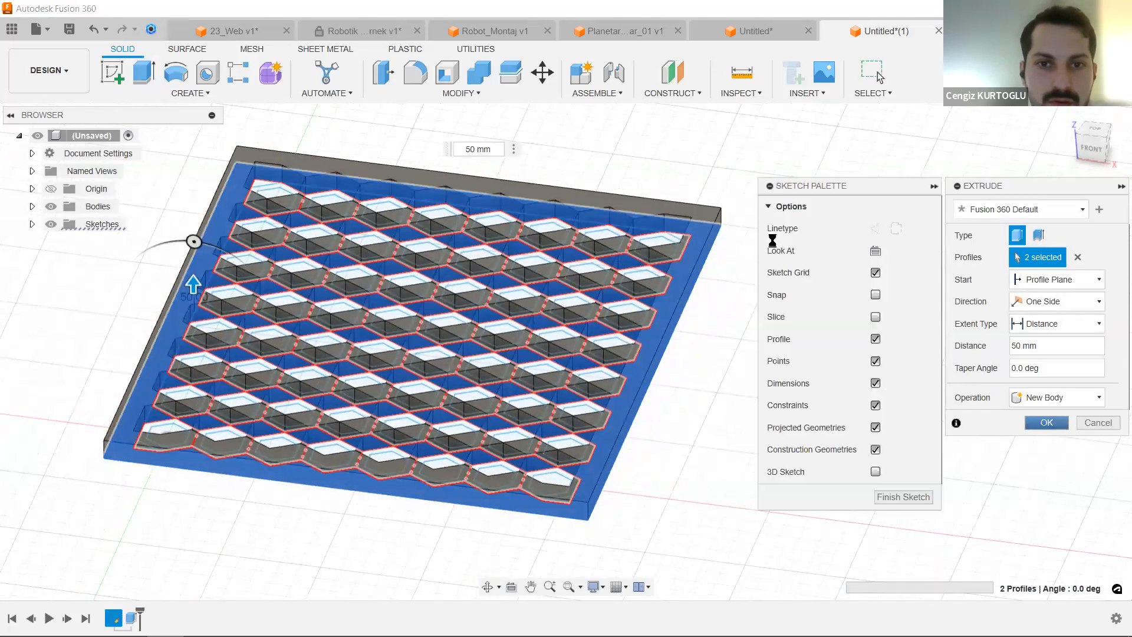
key("Return")
middle_click_drag(814, 245, 880, 314, "shift")
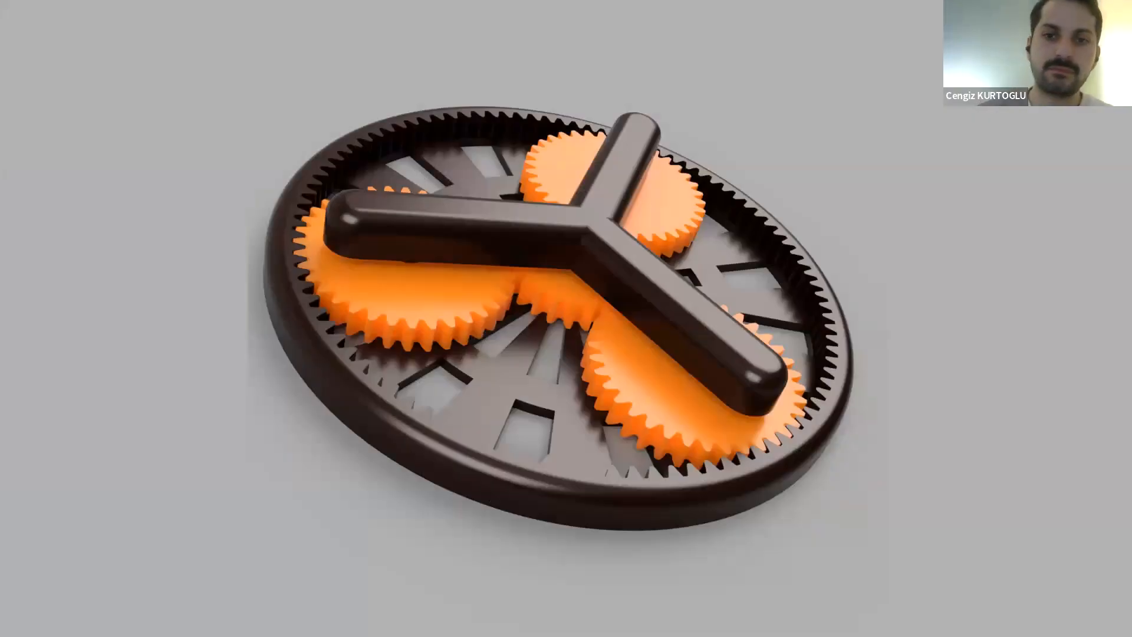
Play and pause the planetary gear animation in the PowerPoint slide show, and switch back to Fusion 360.
left_click(273, 616)
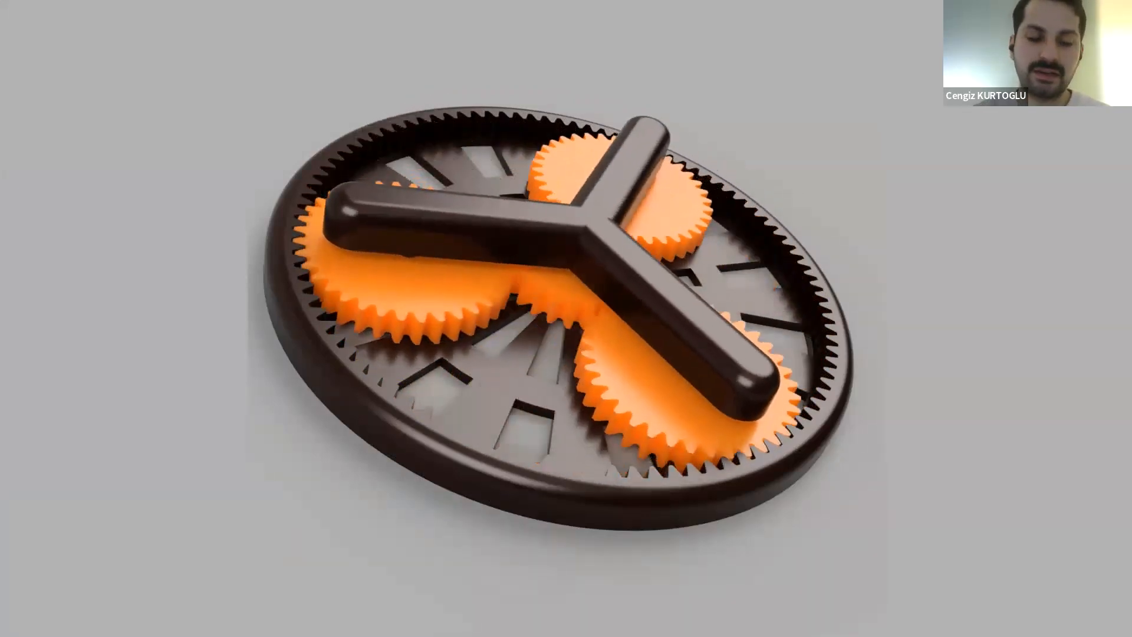
left_click(915, 313)
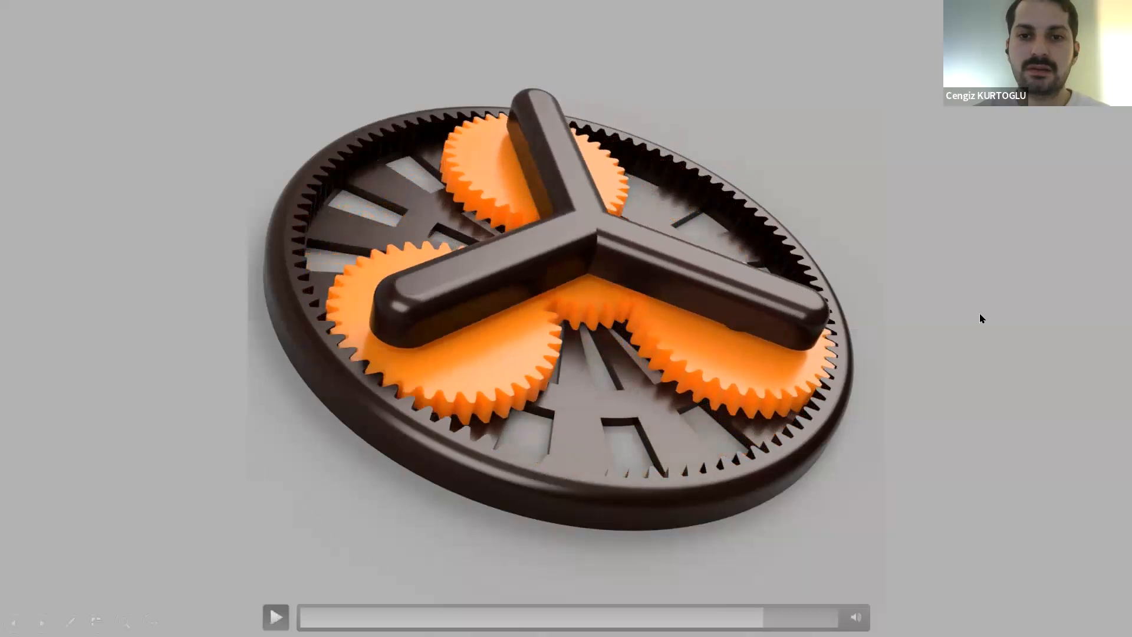
key("alt+Tab")
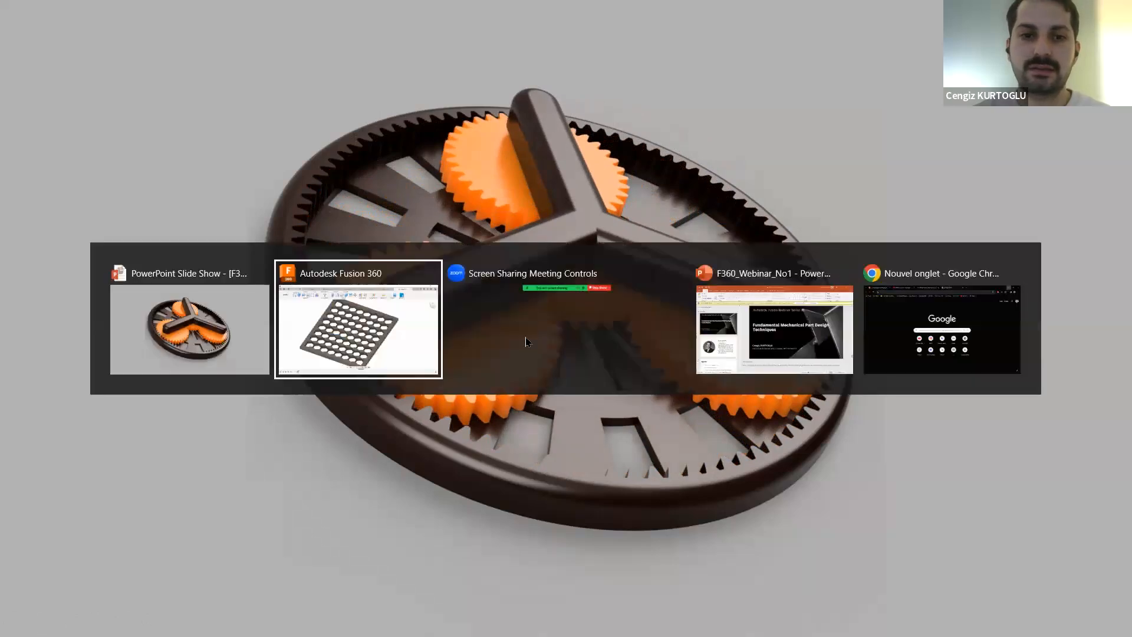
left_click(411, 328)
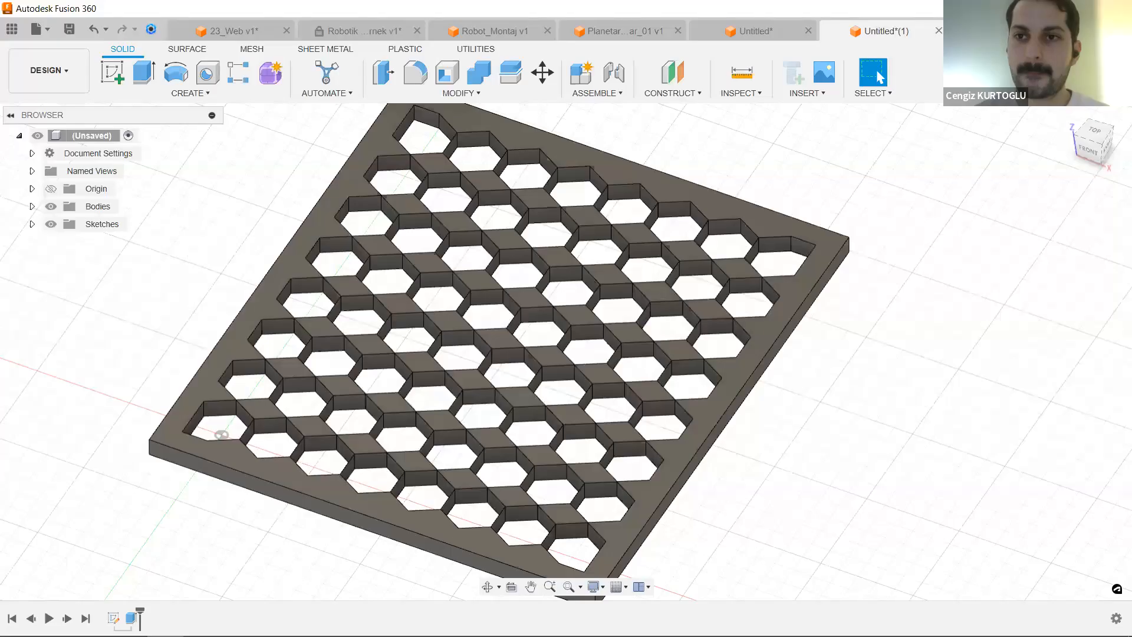
Bring up the open Planetary_Gear_01 v1 design and view the gear assembly closer.
left_click(988, 30)
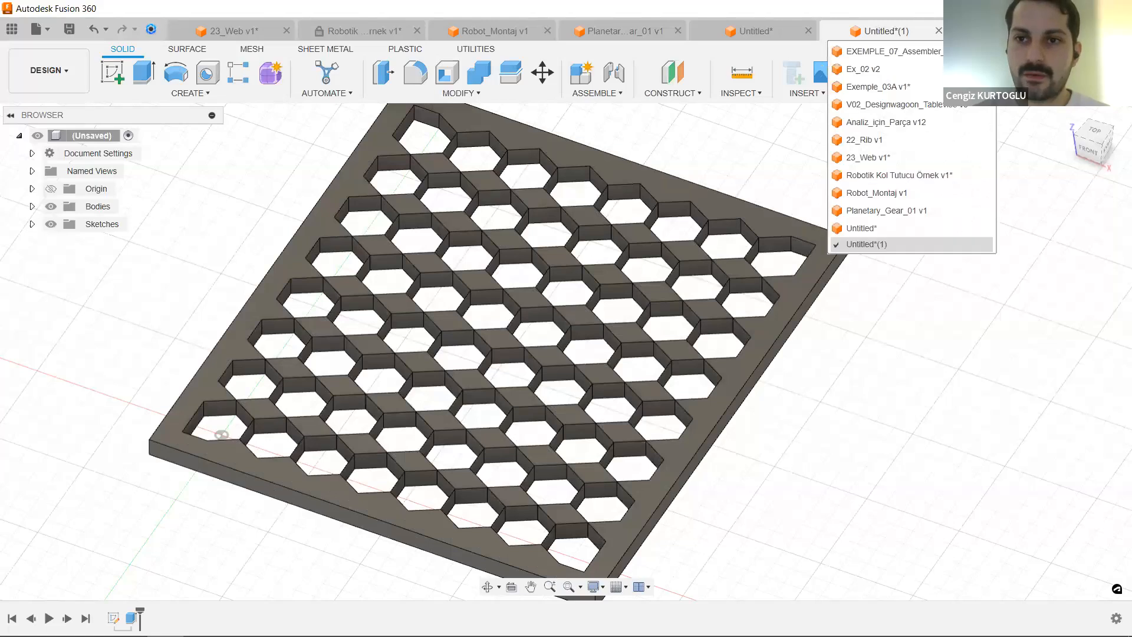
left_click(901, 211)
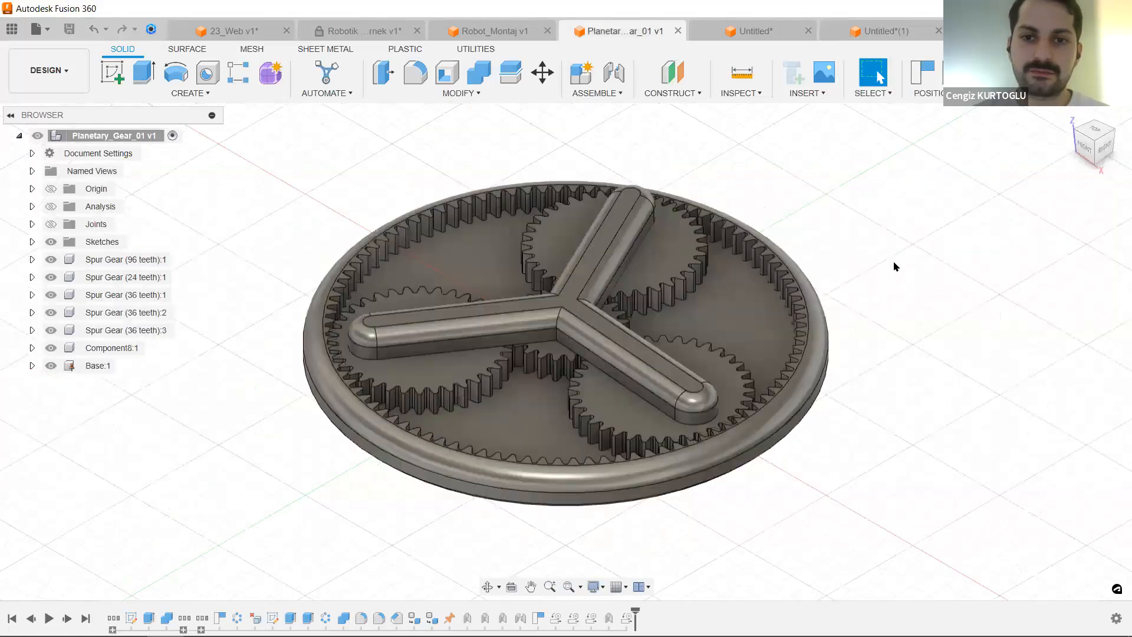
middle_click_drag(902, 235, 921, 268, "shift")
scroll(891, 252, "up", 1)
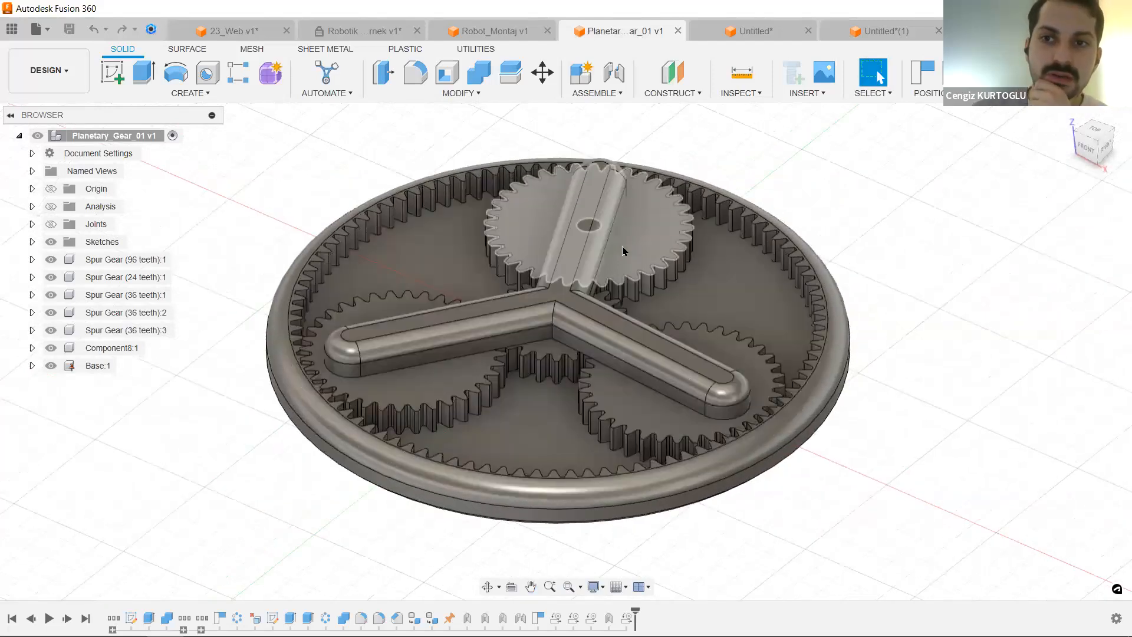
Open the Scripts and Add-Ins dialog, set it beside the model, and select the Python SpurGear sample script.
left_click(474, 50)
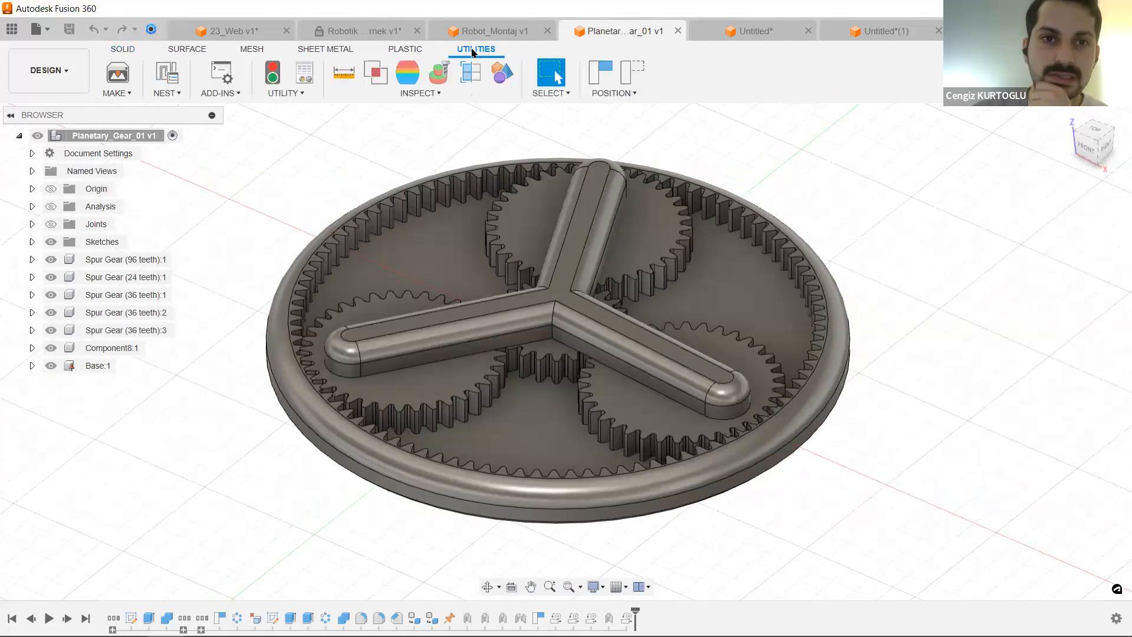
left_click(216, 94)
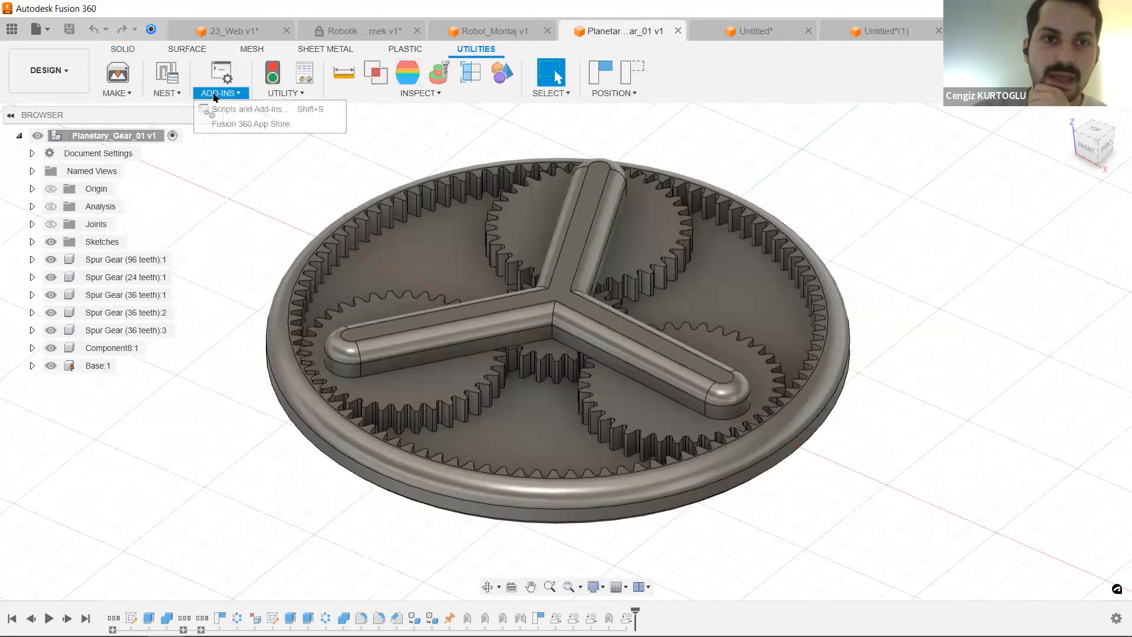
left_click(248, 109)
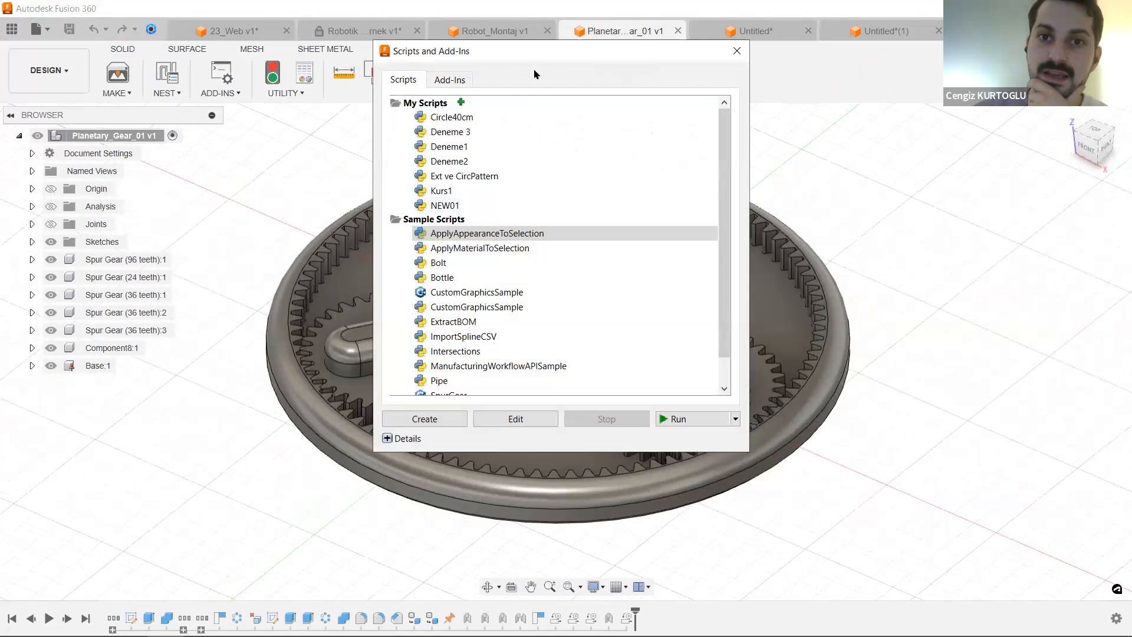
left_click_drag(541, 59, 928, 132)
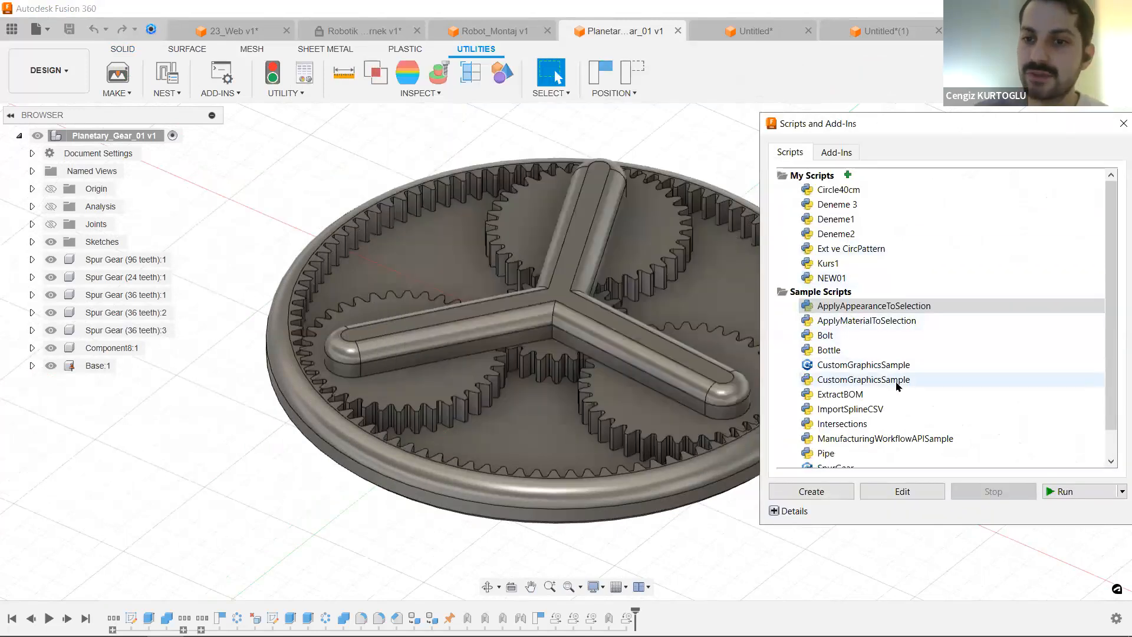
scroll(898, 386, "down", 1)
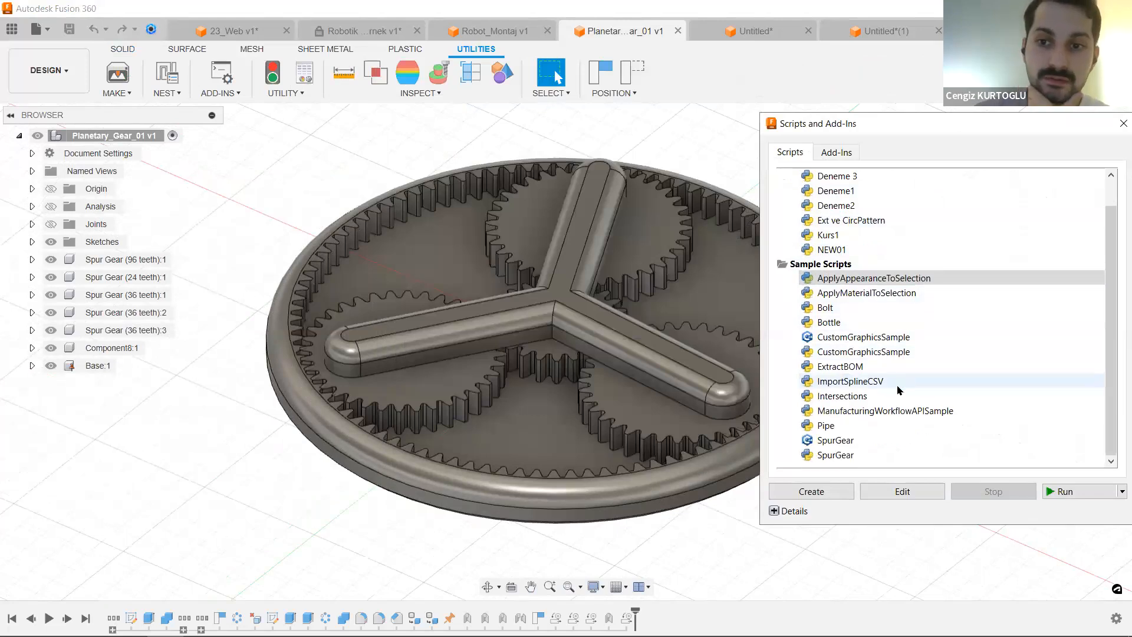
left_click(849, 455)
Dismiss the new script dialog and run the Python SpurGear sample script, with its settings placed beside the model.
left_click(813, 491)
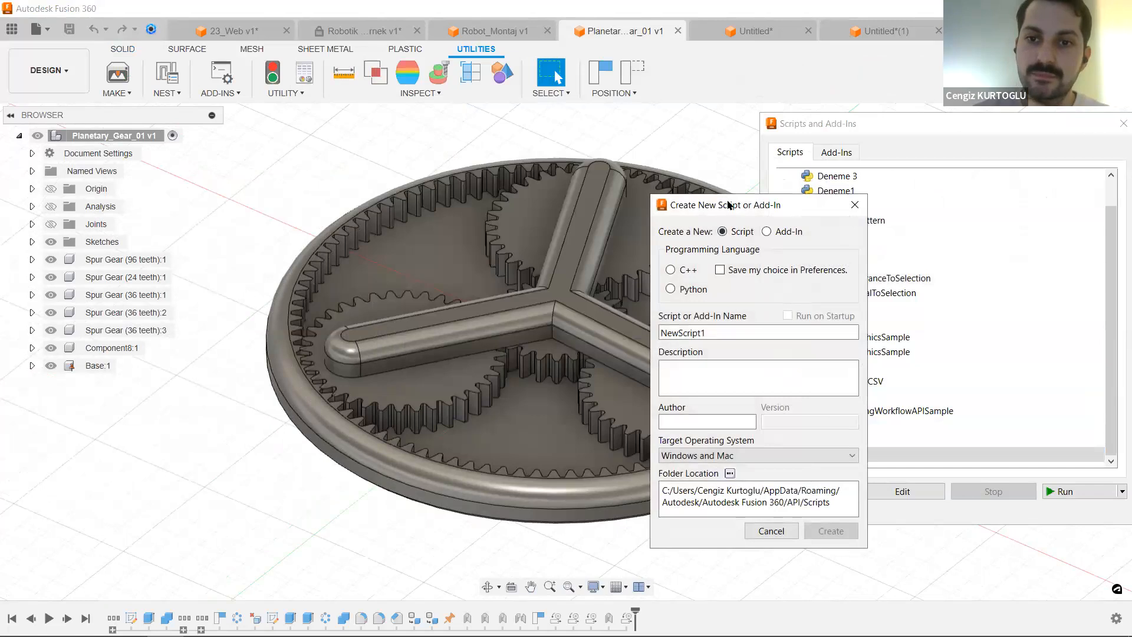
left_click(855, 205)
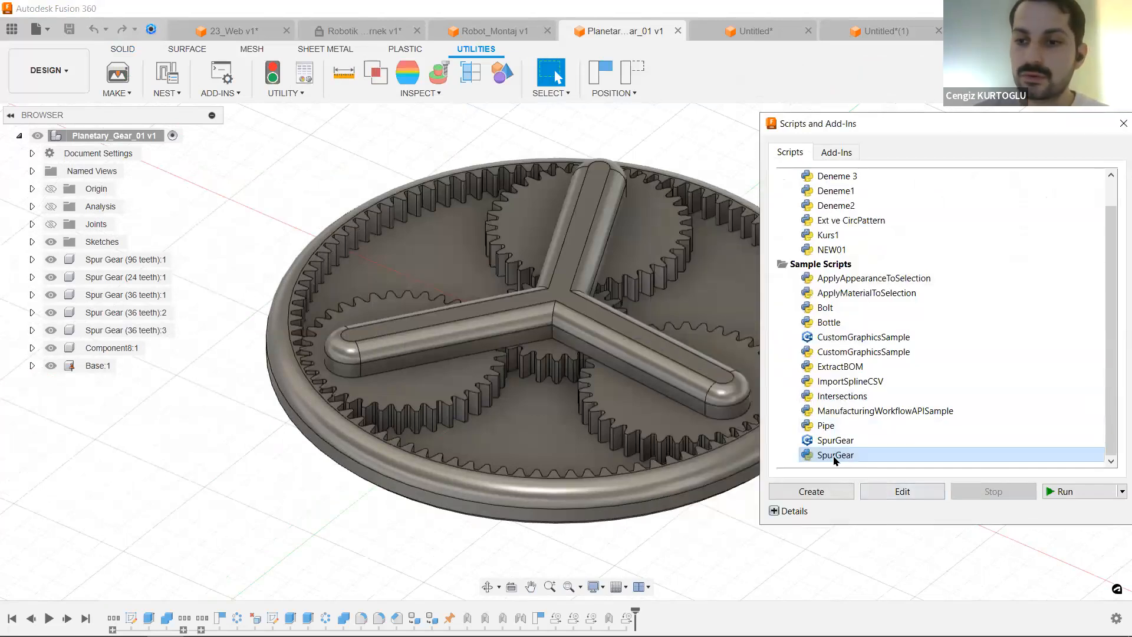
left_click(1062, 491)
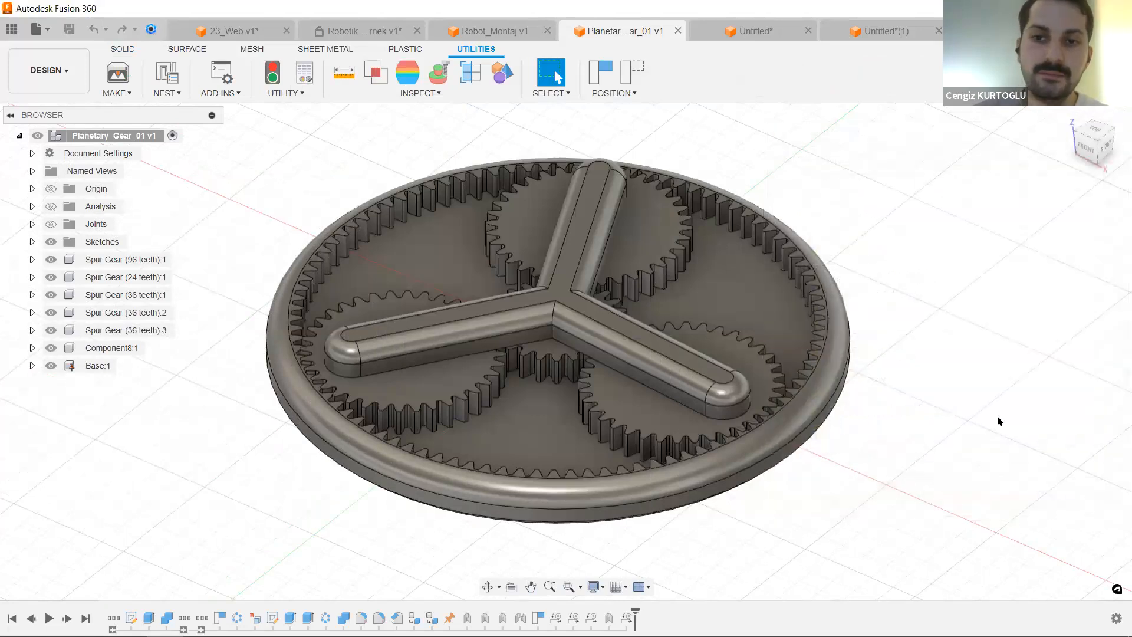
left_click_drag(973, 186, 854, 115)
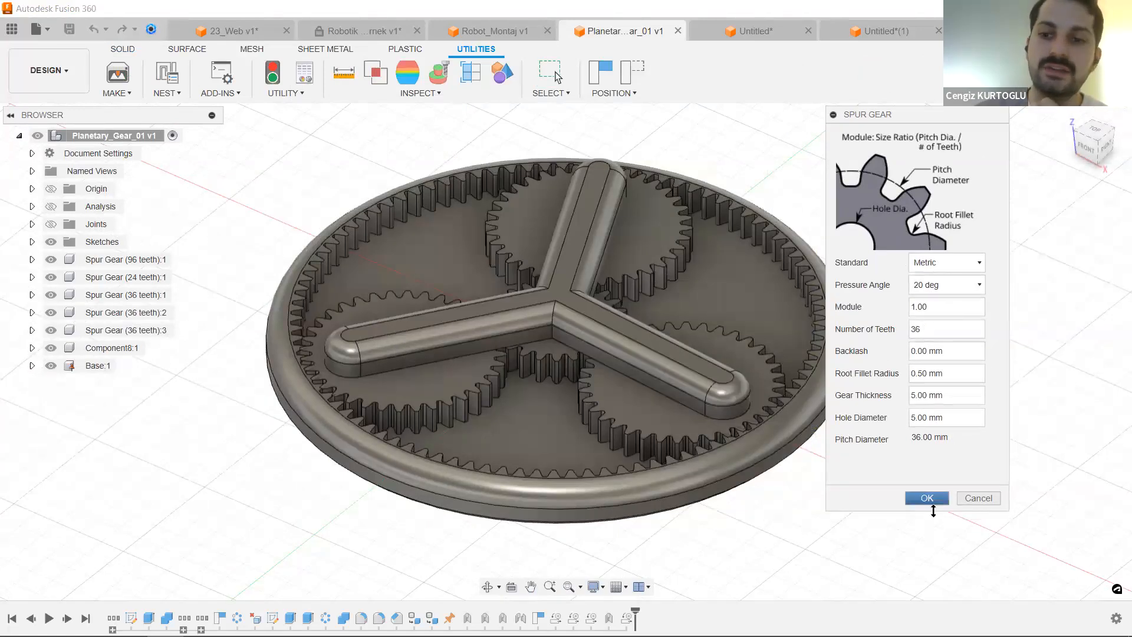
Hide all existing spur gears, Component8 and the Base component of the planetary gear assembly.
left_click(51, 259)
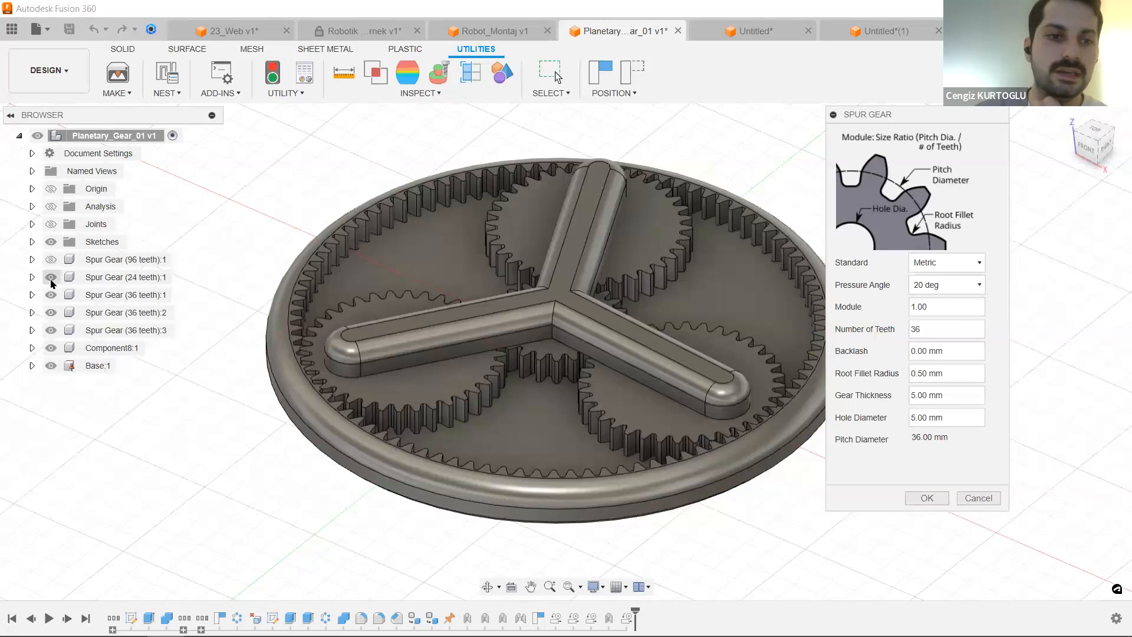
left_click(50, 277)
left_click(51, 295)
left_click(51, 313)
left_click(51, 330)
left_click(51, 348)
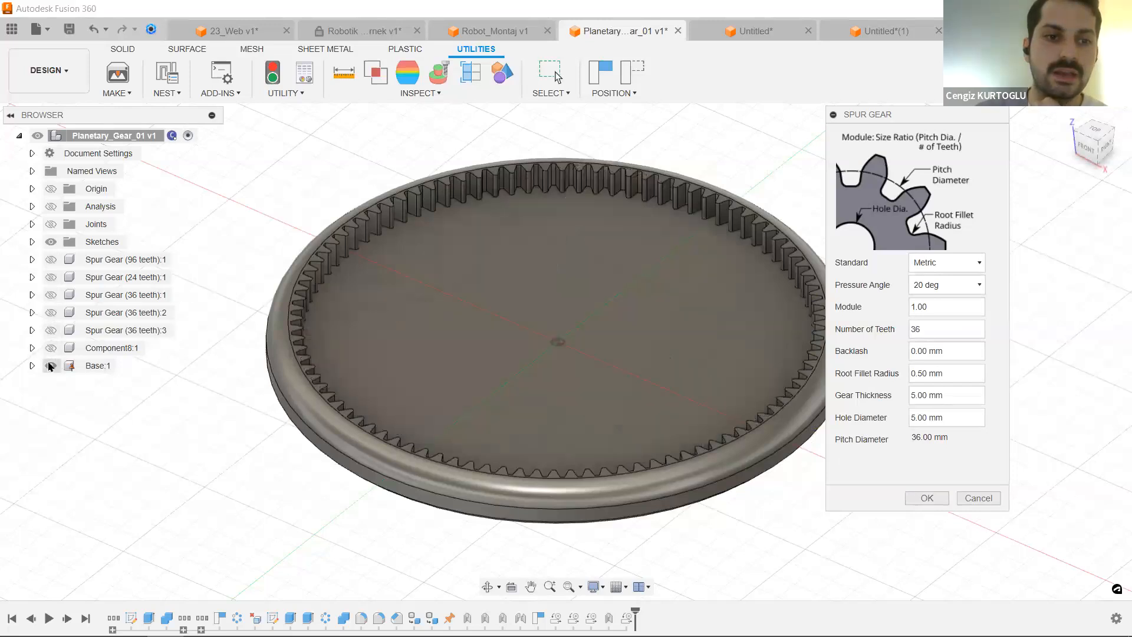
left_click(51, 365)
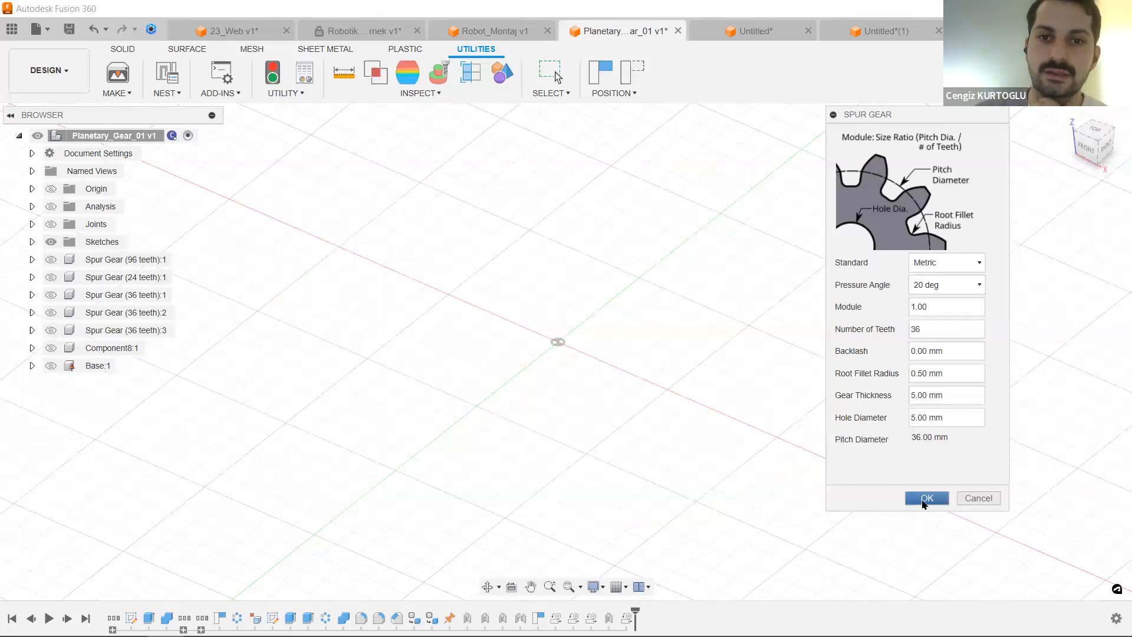
Create a metric spur gear with 20 deg pressure angle, module 1.00, 36 teeth, 5 mm thickness and a 5 mm hole.
key("Return")
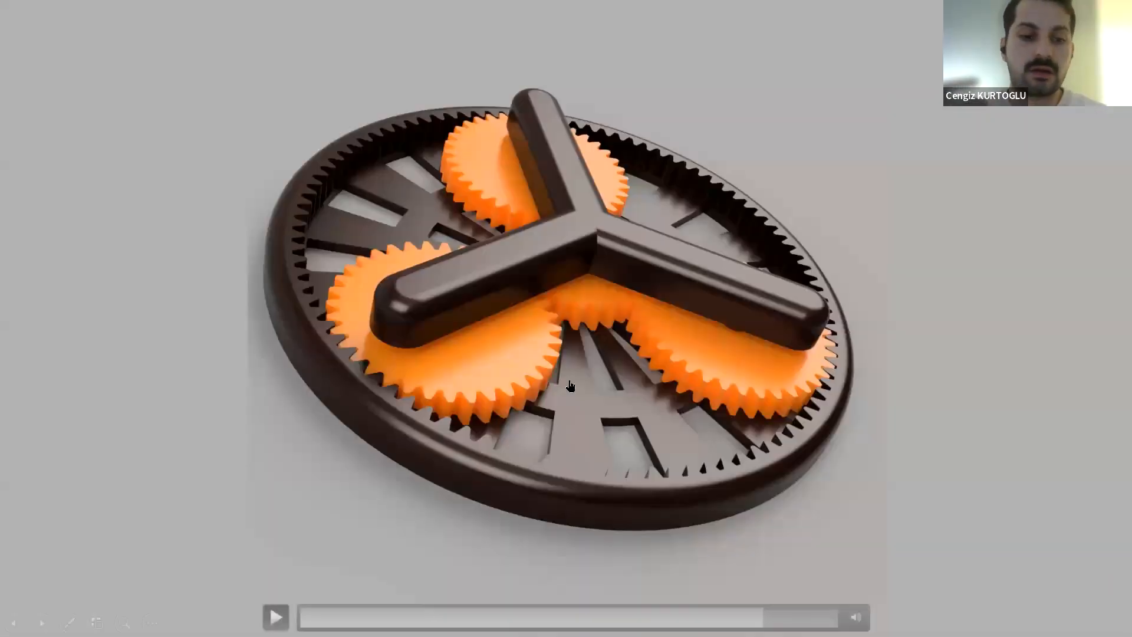
key("alt+Tab")
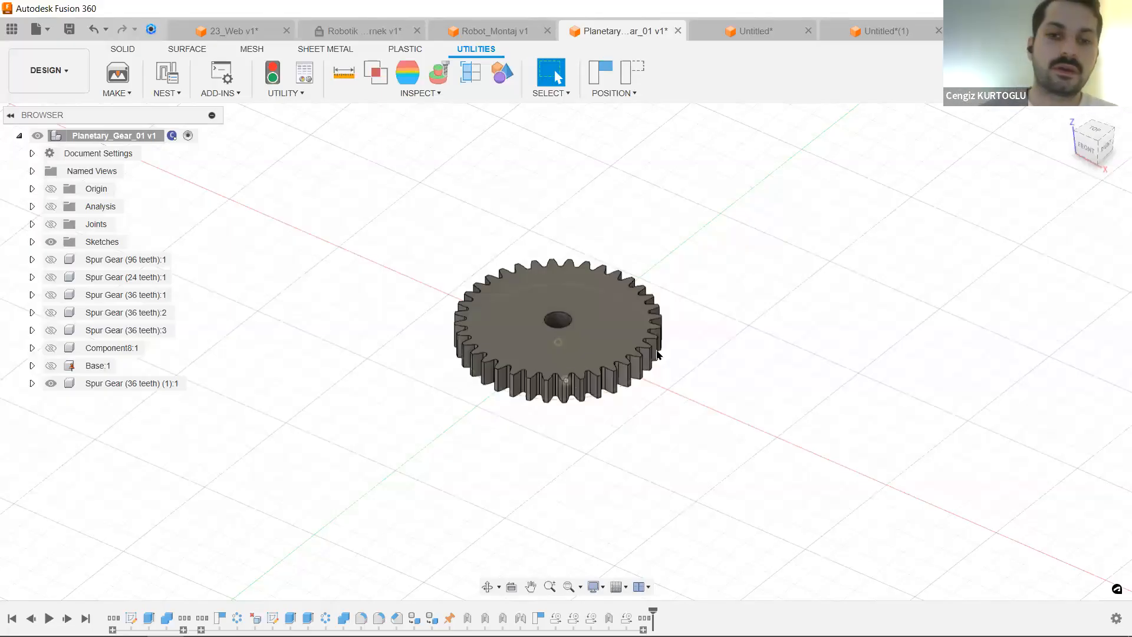
scroll(693, 330, "up", 2)
scroll(472, 452, "up", 3)
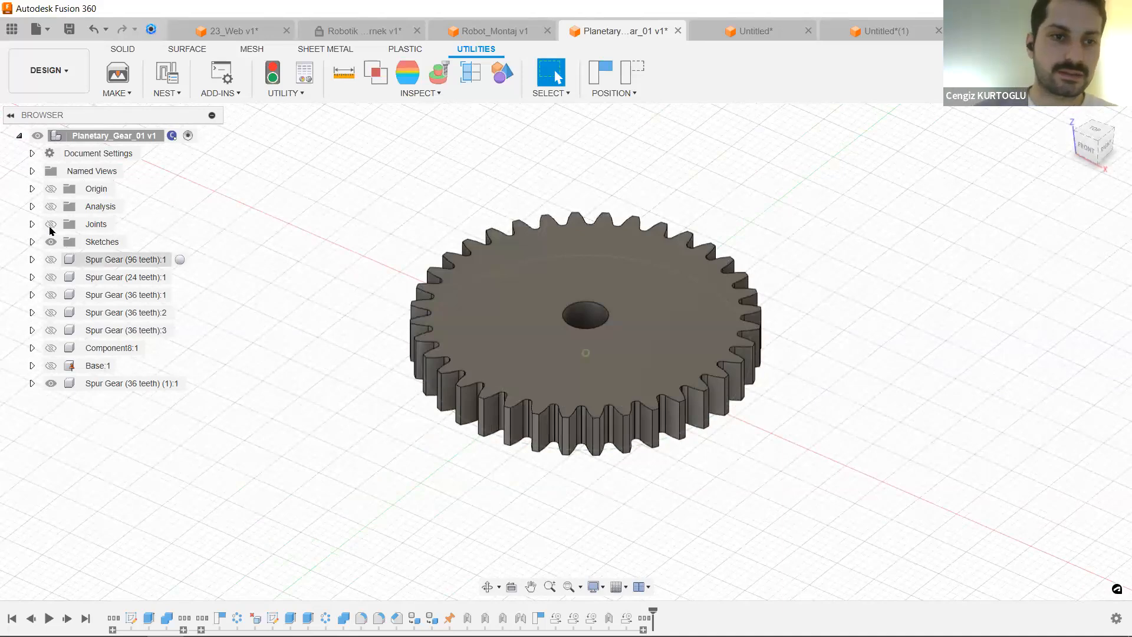
Show the 96-tooth, the 24-tooth and the first 36-tooth spur gear components again.
left_click(51, 242)
left_click(51, 260)
left_click(52, 277)
left_click(52, 295)
left_click(50, 242)
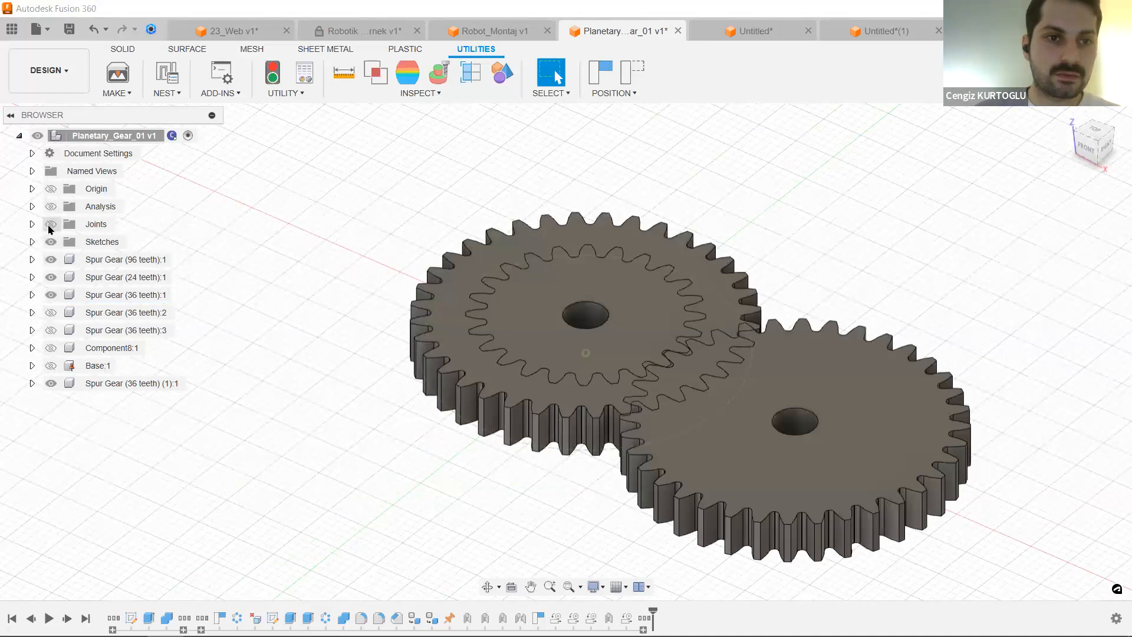
Show the Base, Component8 and the other two original 36-tooth gears, and hide the newly created spur gear.
left_click(51, 365)
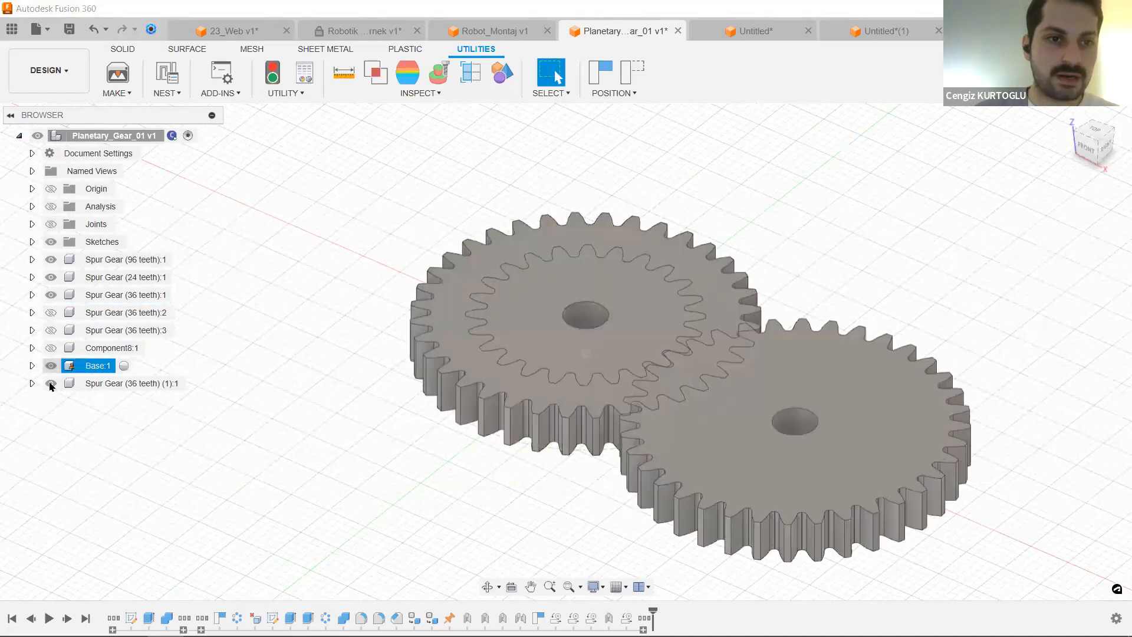
left_click(50, 383)
left_click(51, 348)
left_click(51, 330)
left_click(52, 312)
scroll(127, 434, "down", 3)
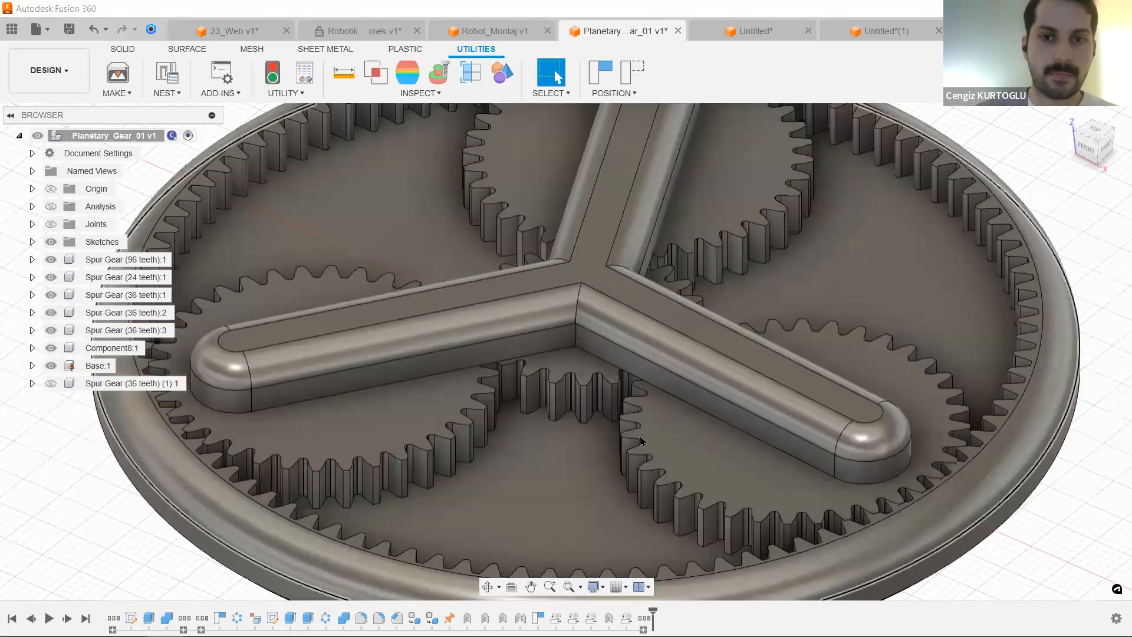
Rotate the three-armed carrier of the planetary gear assembly back and forth to demonstrate the gears' motion.
scroll(609, 426, "down", 4)
left_click_drag(610, 426, 641, 386)
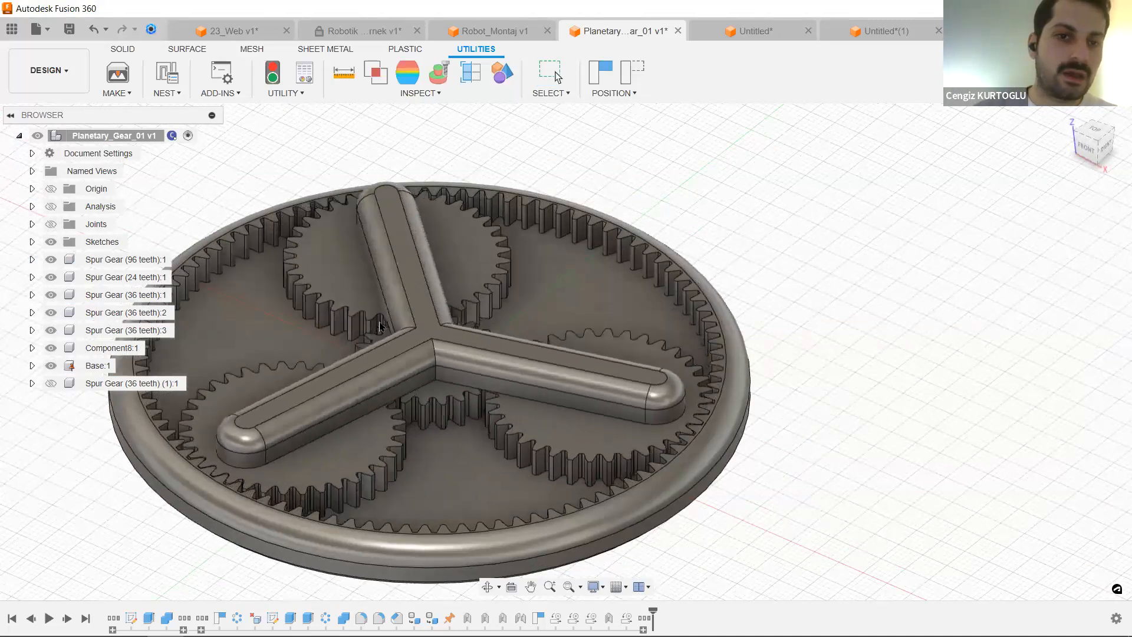
key("F6")
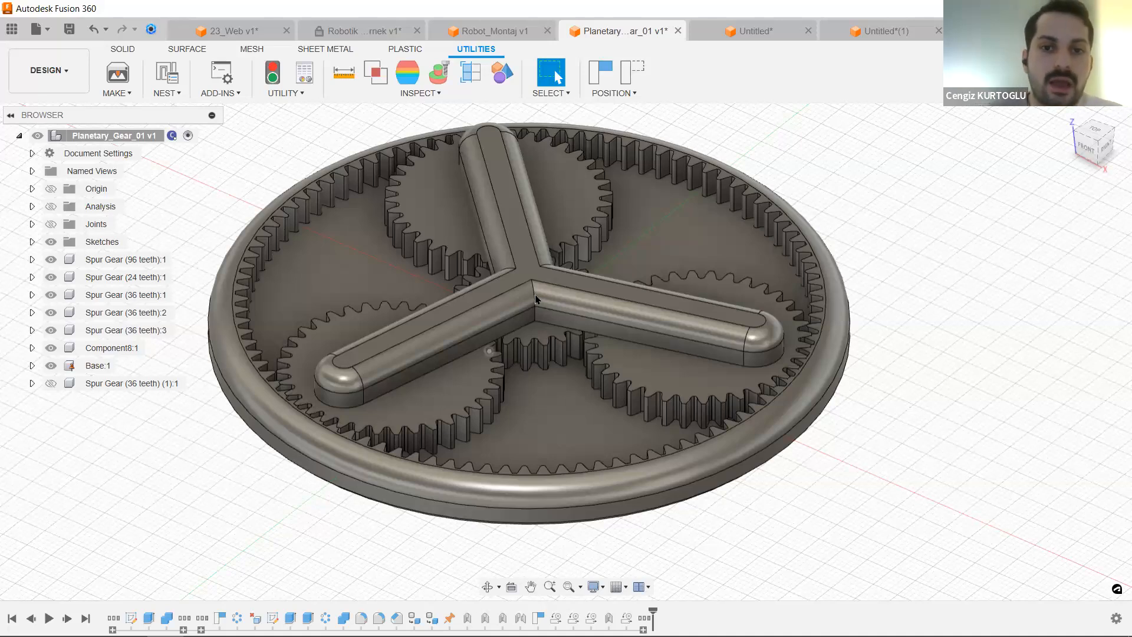
left_click_drag(679, 322, 651, 425)
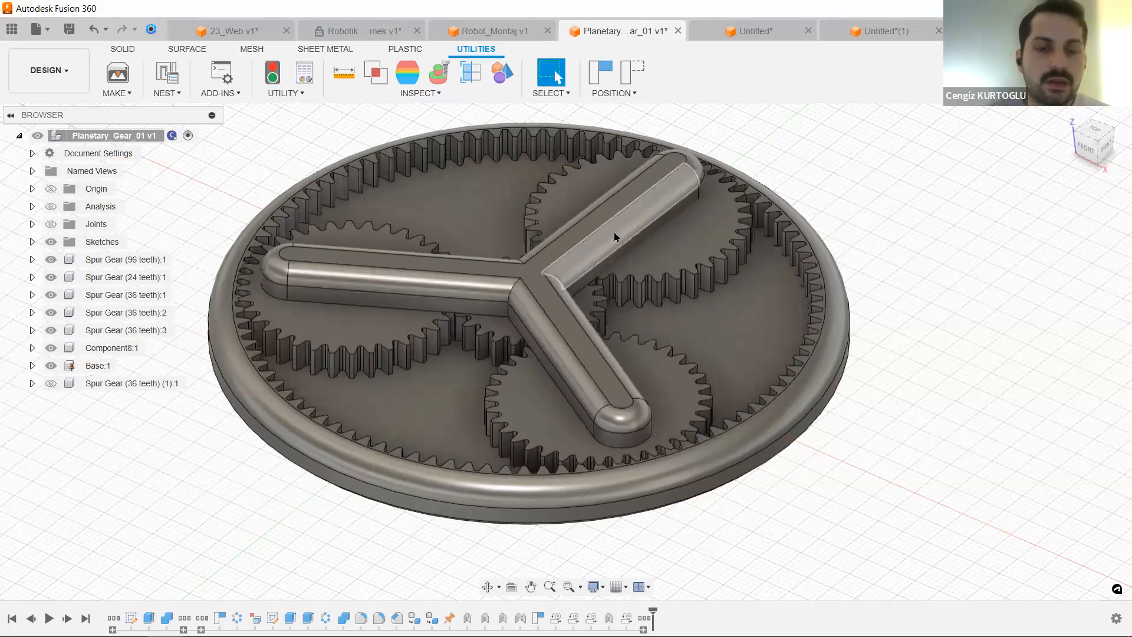
left_click_drag(662, 206, 520, 201)
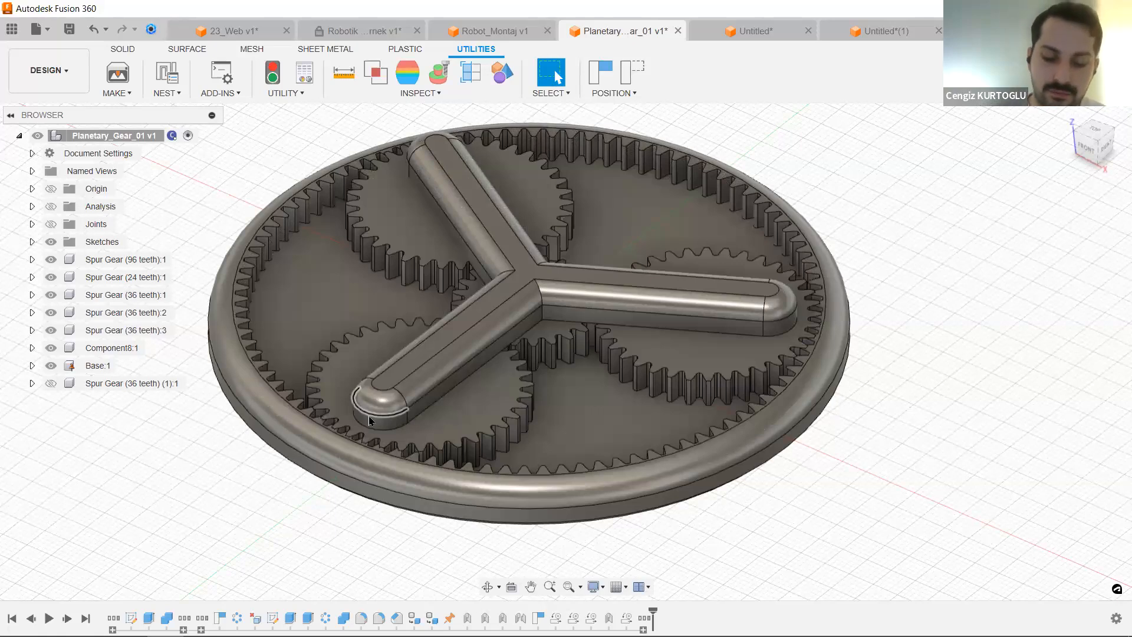
left_click_drag(370, 420, 372, 378)
left_click_drag(666, 358, 718, 323)
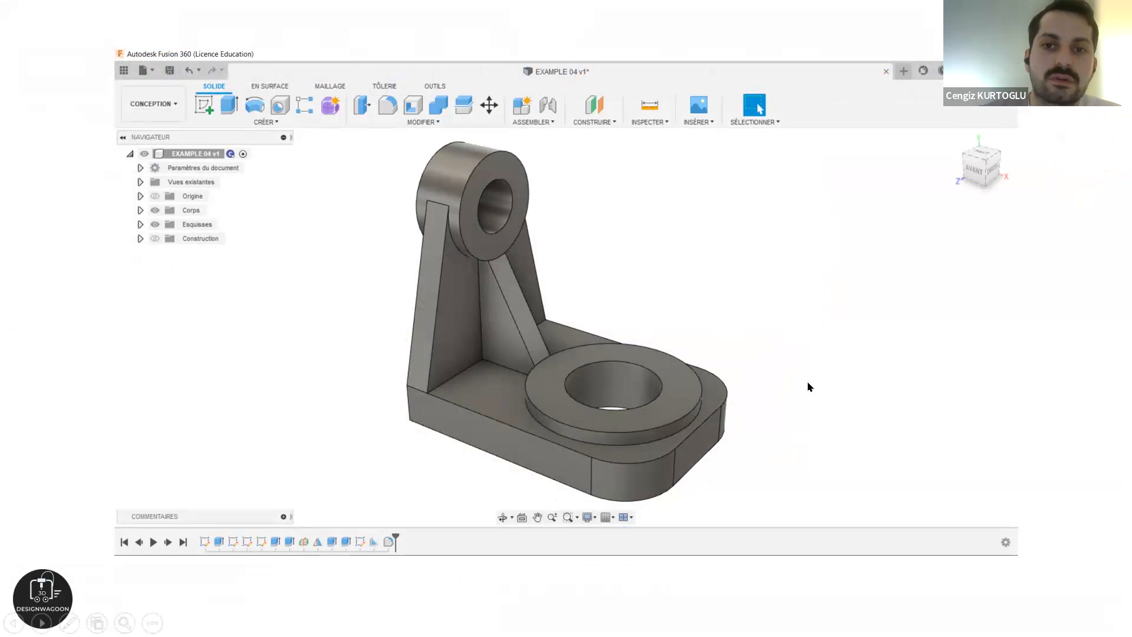
Return to Fusion 360 from the slide show and switch to the open 22_Rib design.
key("alt+Tab")
key("alt+Tab")
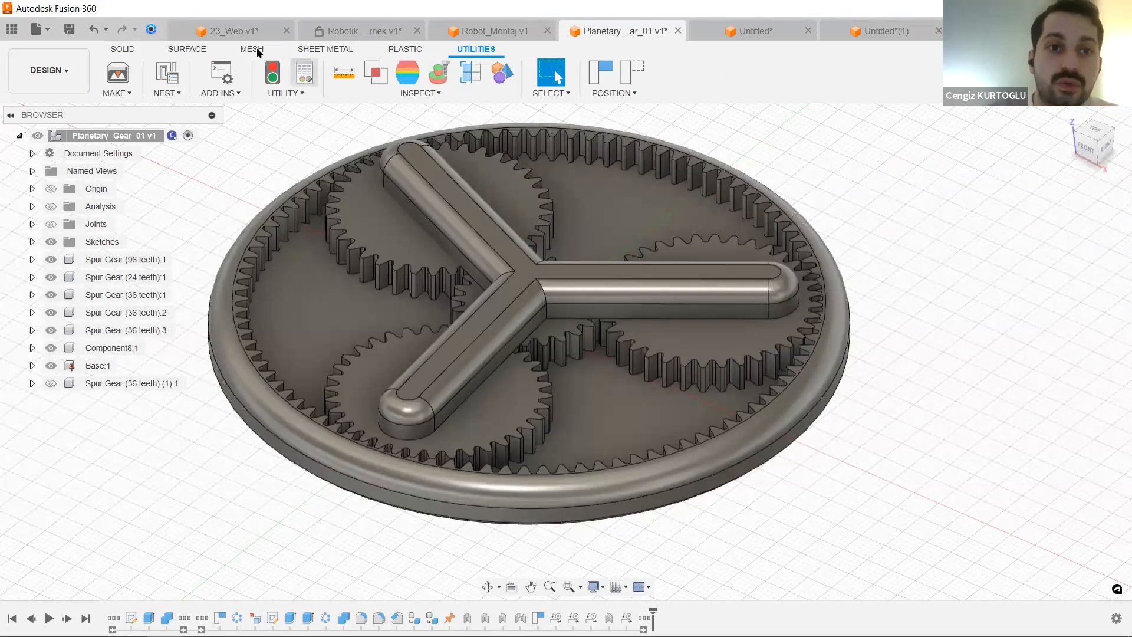
left_click(973, 30)
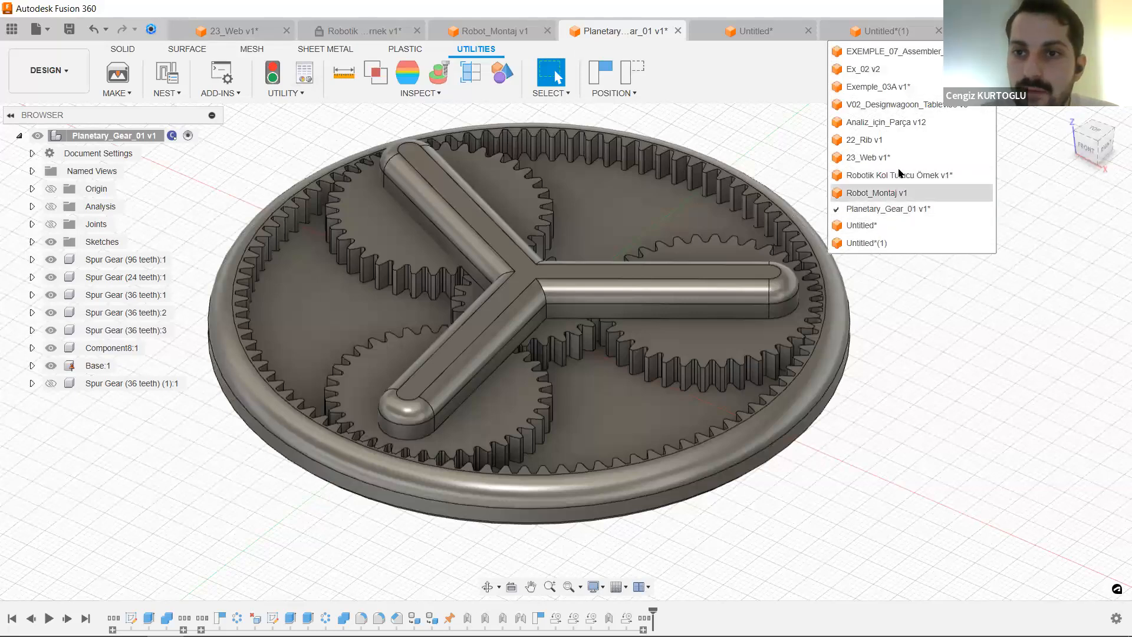
left_click(906, 142)
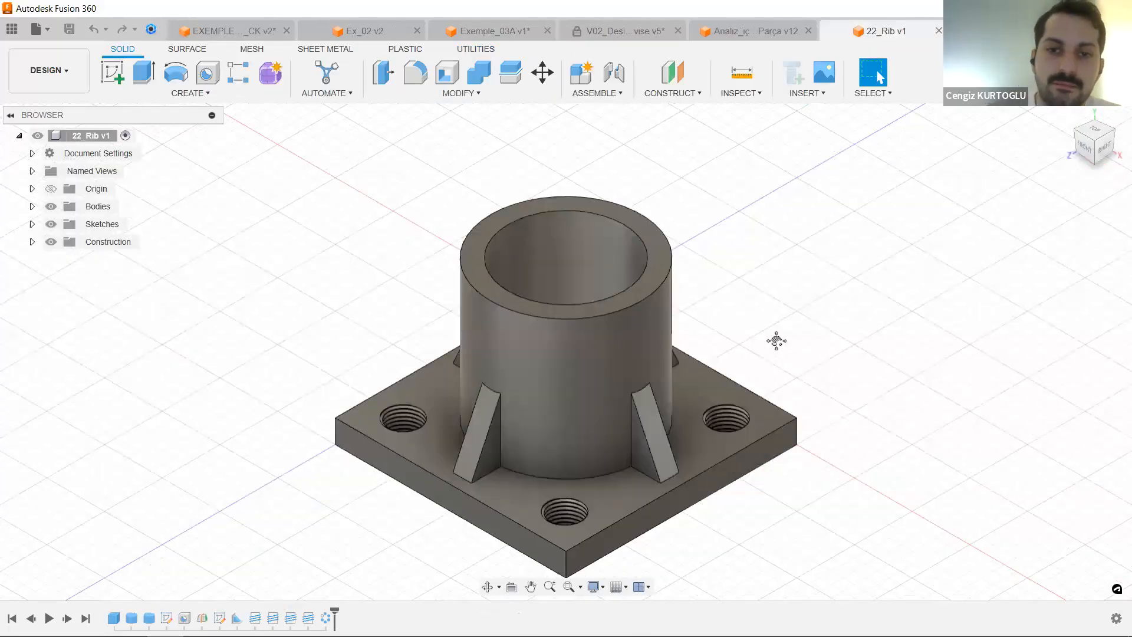
Examine the rib feature's settings and the available creation commands, then close the feature without changes.
scroll(872, 303, "up", 3)
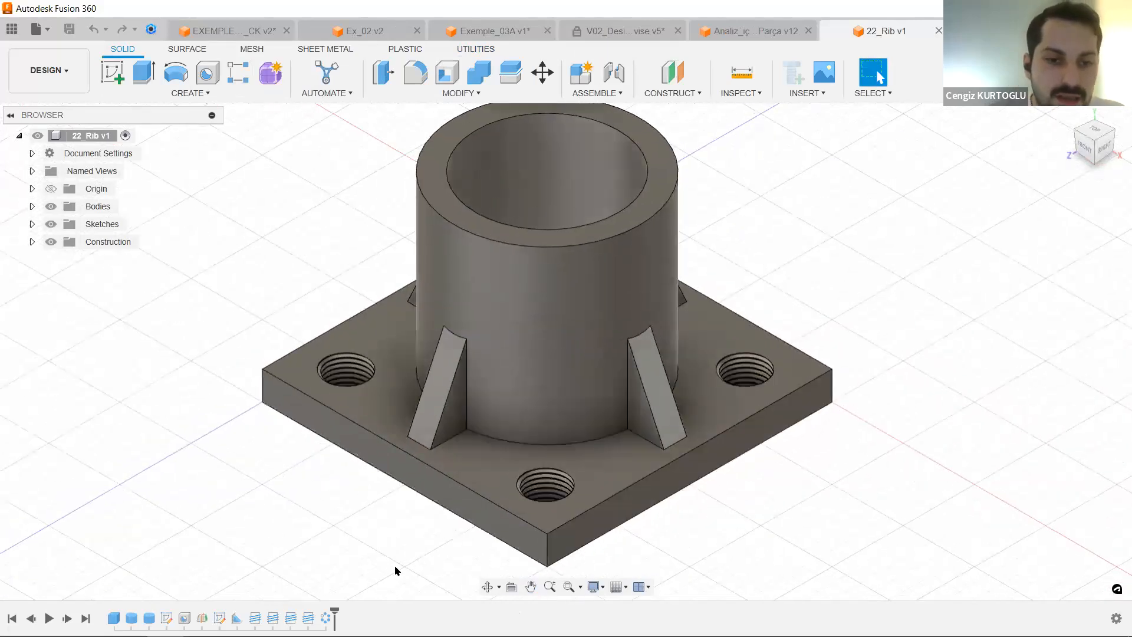
double_click(237, 618)
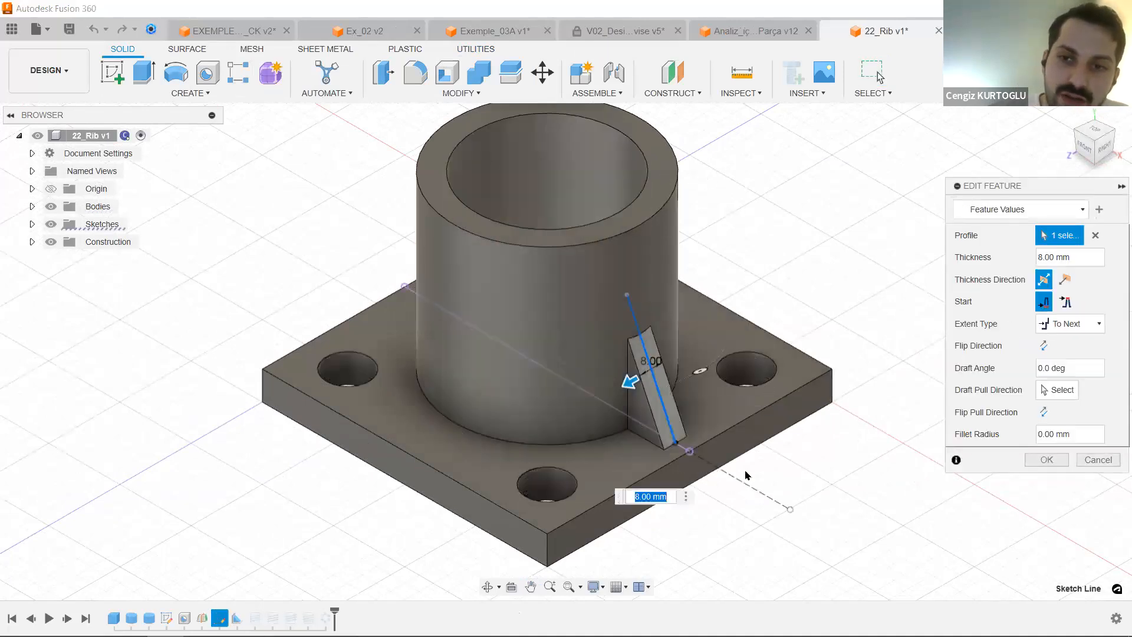
scroll(761, 466, "up", 2)
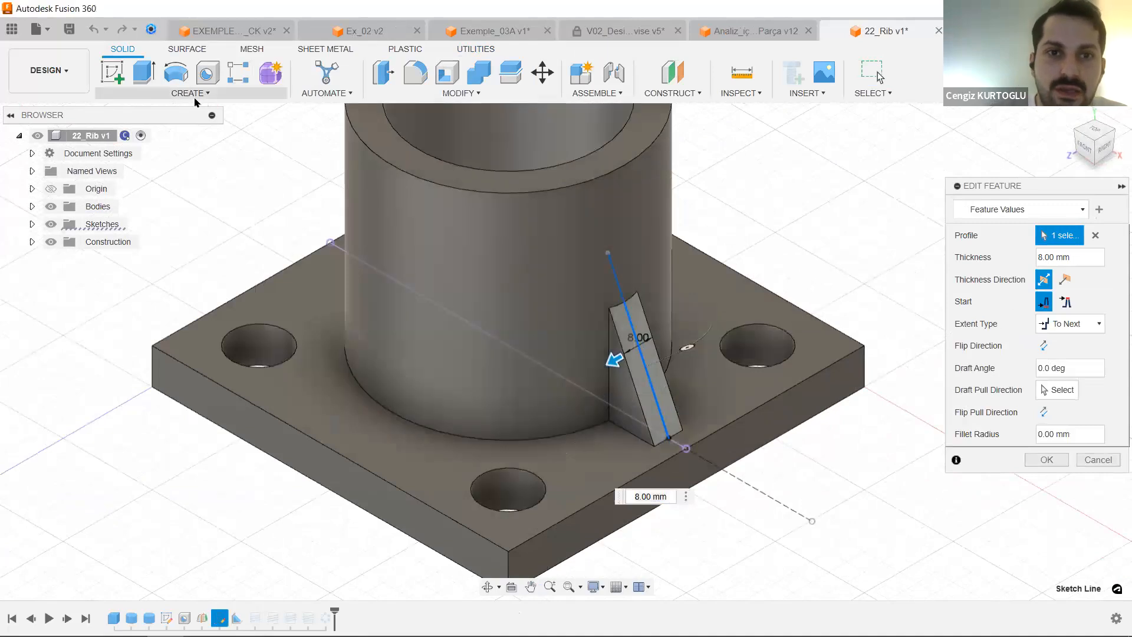
left_click(197, 97)
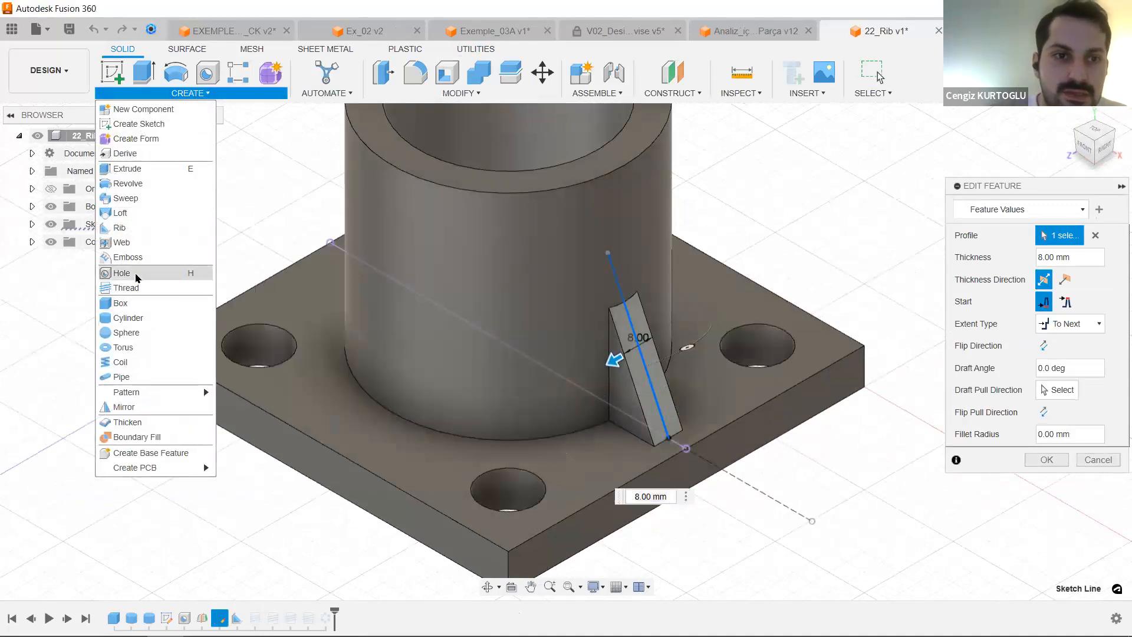
middle_click_drag(790, 175, 716, 165)
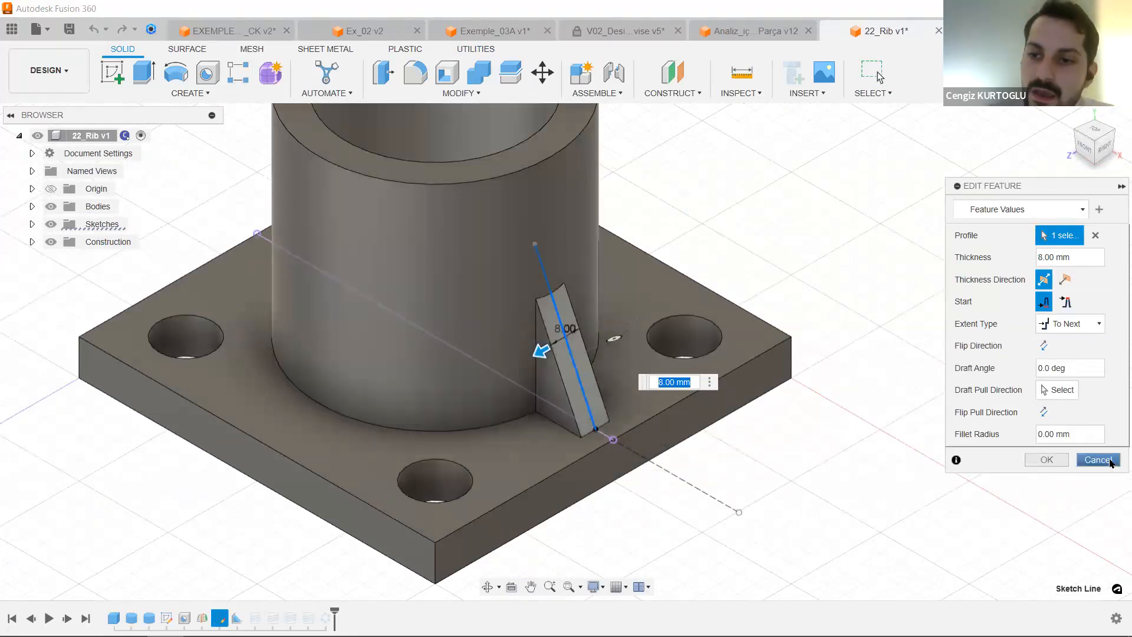
left_click(1114, 460)
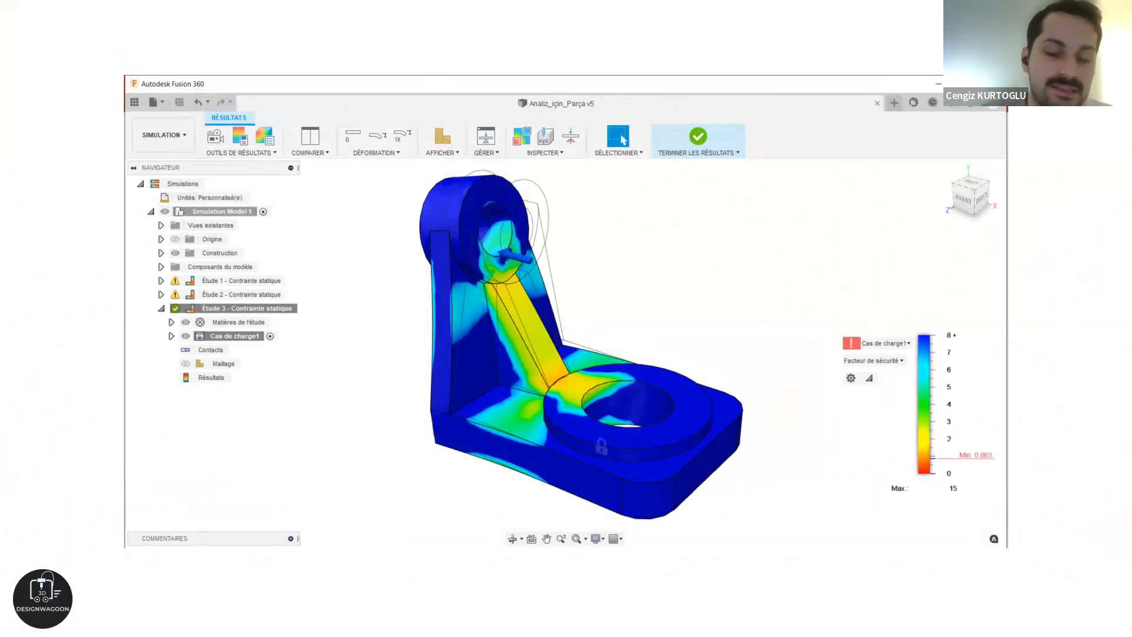
left_click(778, 269)
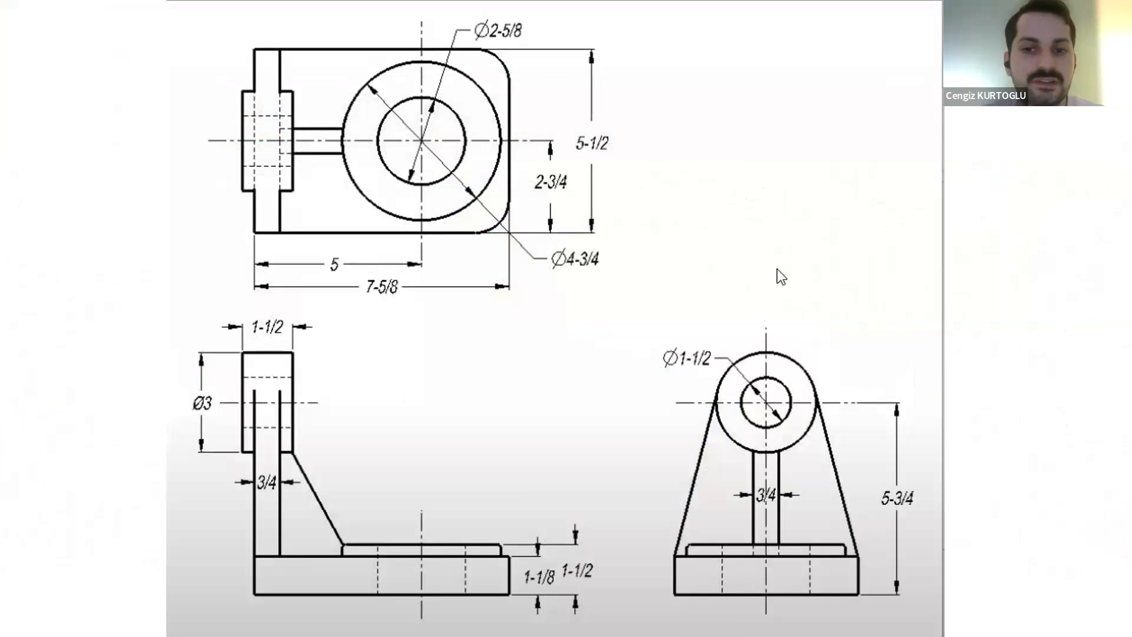
left_click(777, 269)
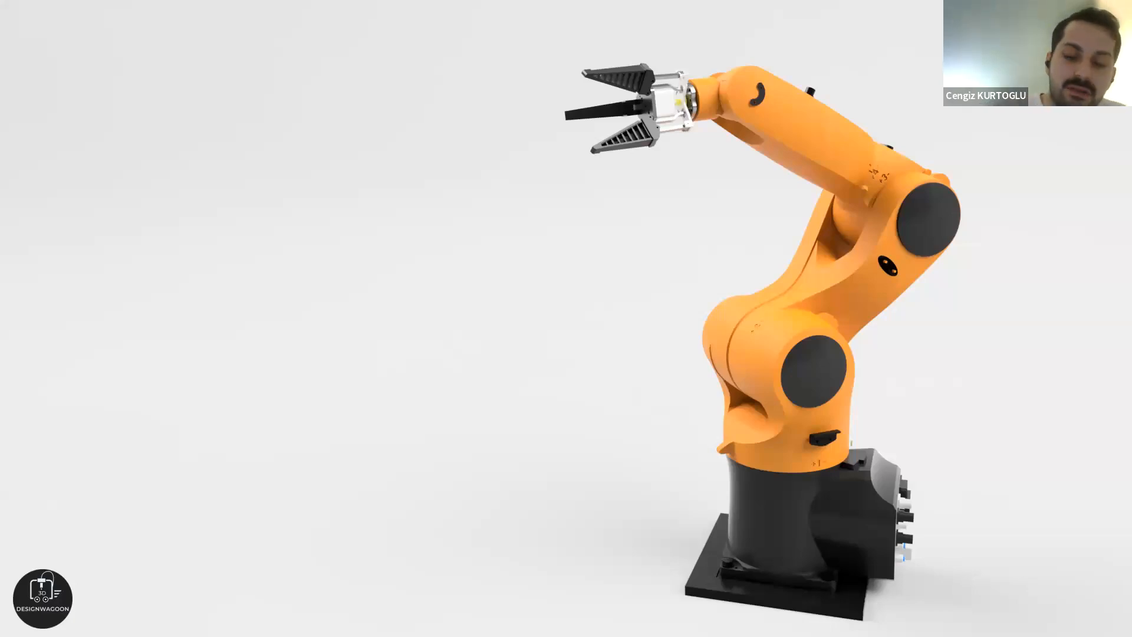
key("Right")
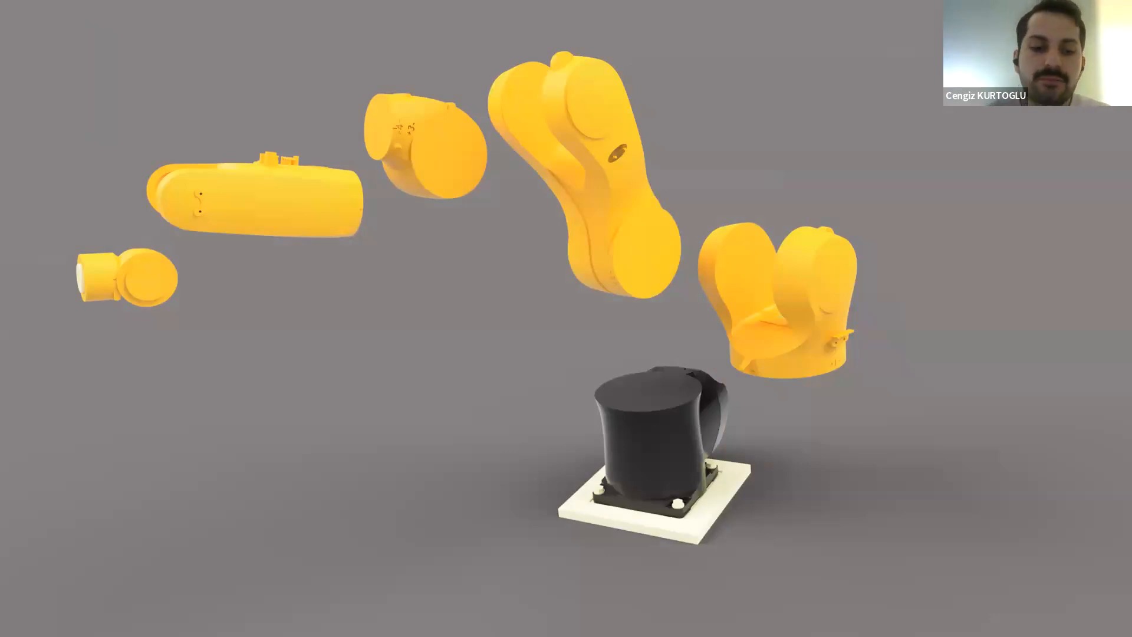
Switch from the slide show to Fusion 360 and bring up the Robot_Montaj design, focusing on the base and second axis.
key("alt+Tab")
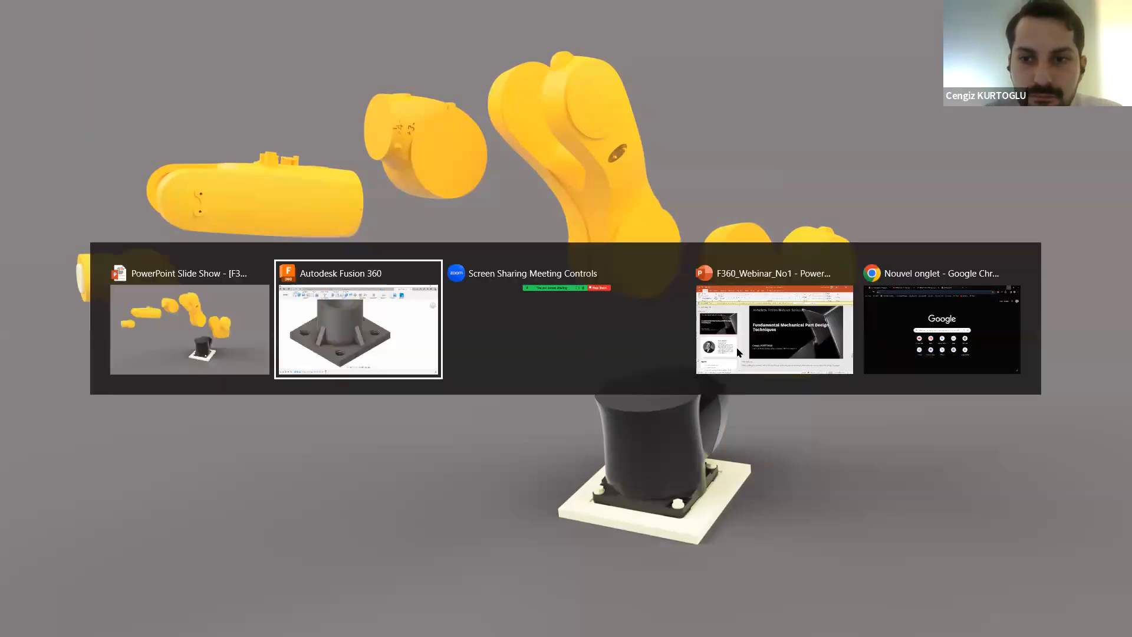
left_click(350, 337)
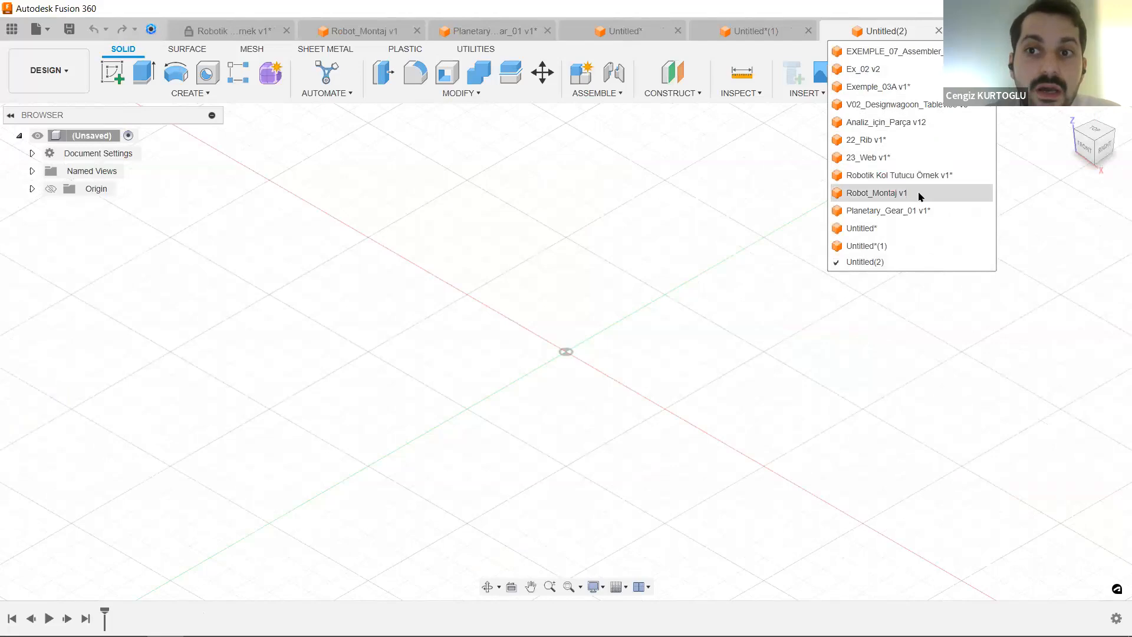
left_click(877, 193)
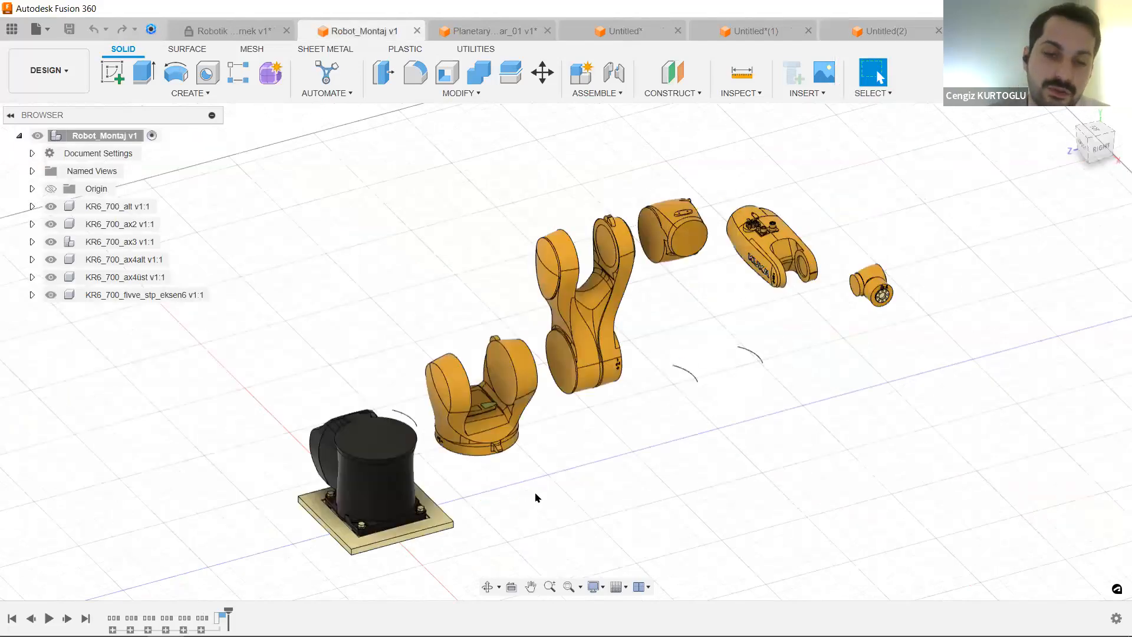
middle_click_drag(600, 437, 494, 430)
left_click_drag(532, 382, 533, 419)
scroll(536, 417, "up", 2)
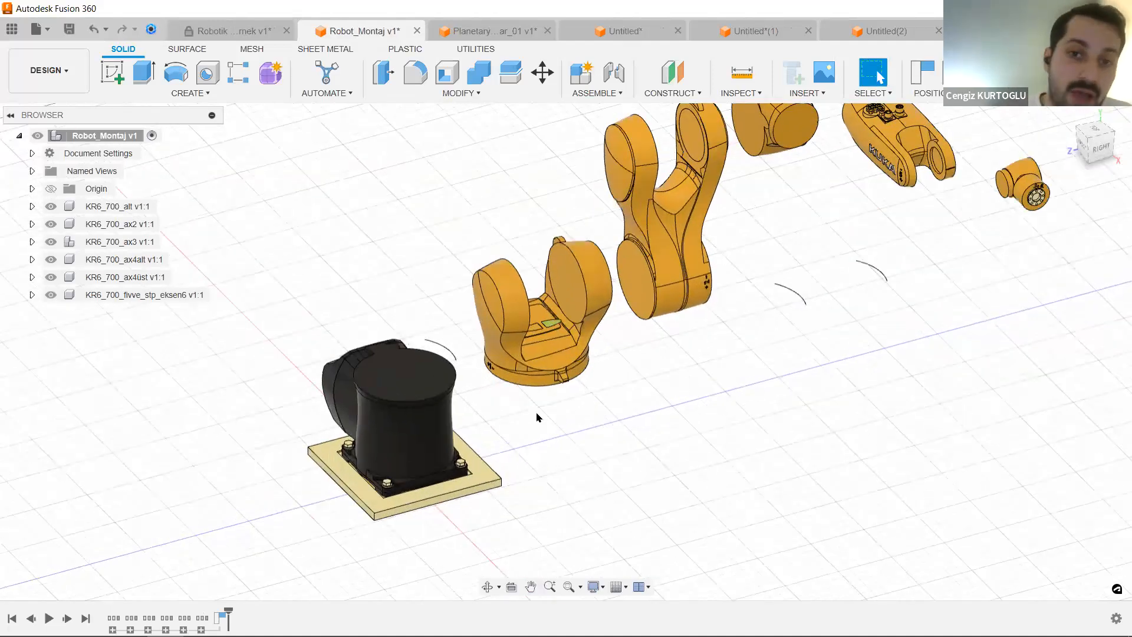
scroll(536, 417, "up", 2)
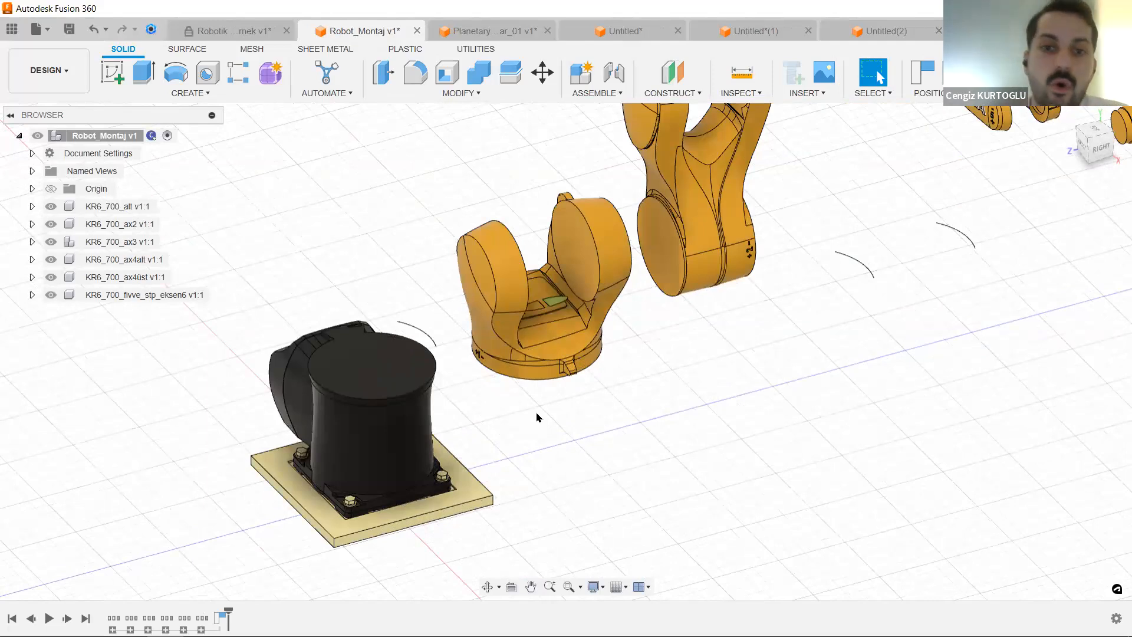
scroll(543, 375, "up", 3)
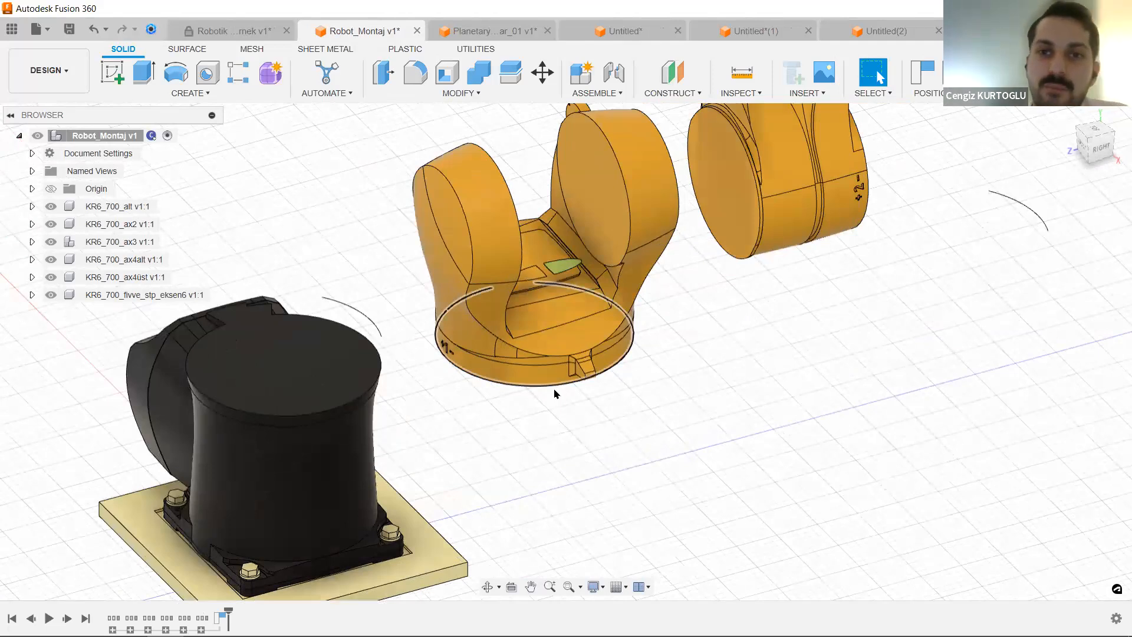
left_click(616, 71)
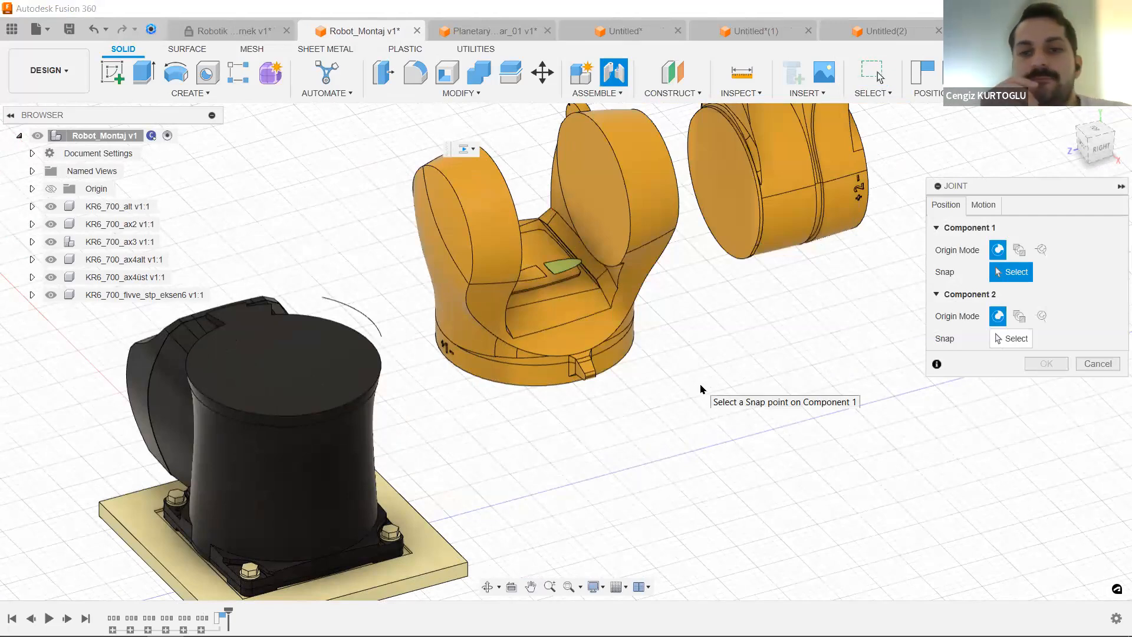
key("Escape")
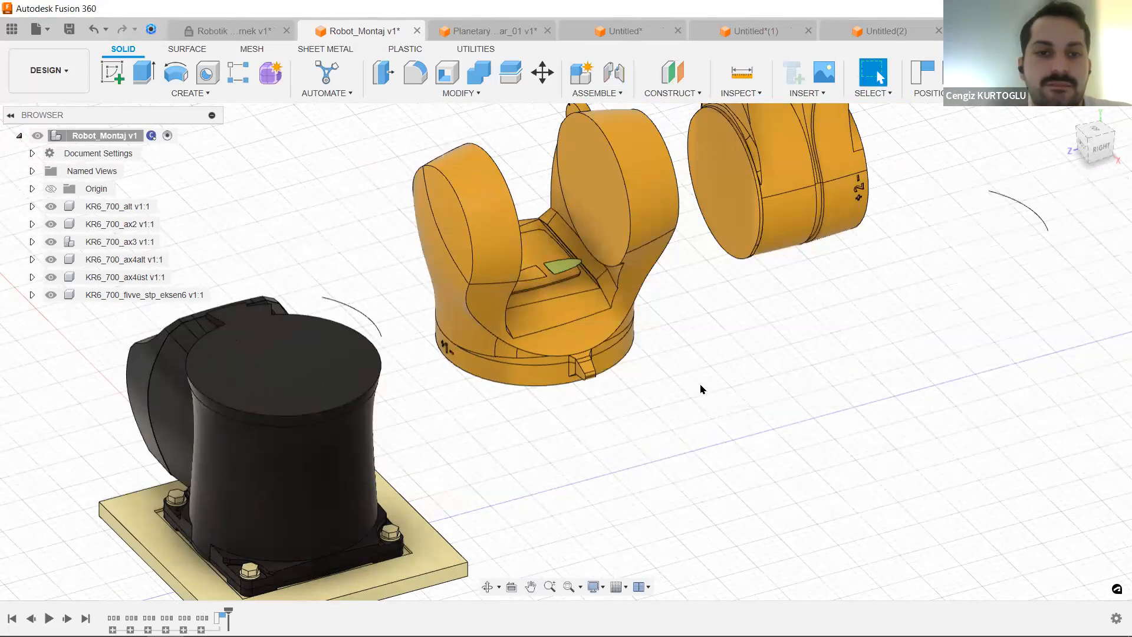
left_click(128, 211)
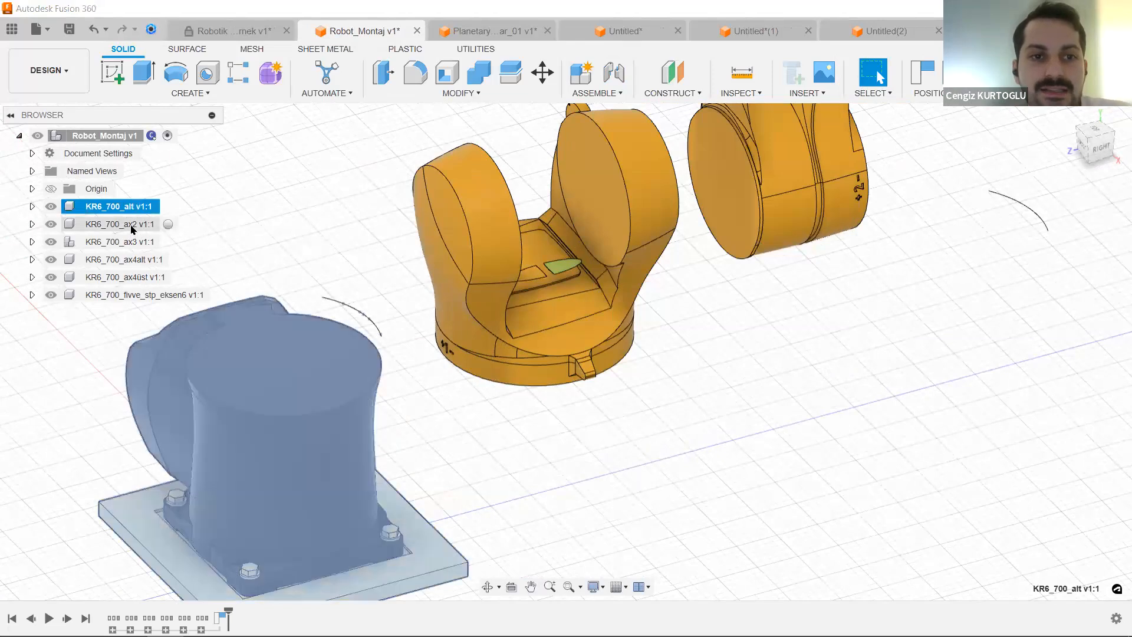
left_click(121, 224)
middle_click_drag(424, 283, 669, 439, "shift")
left_click(683, 434)
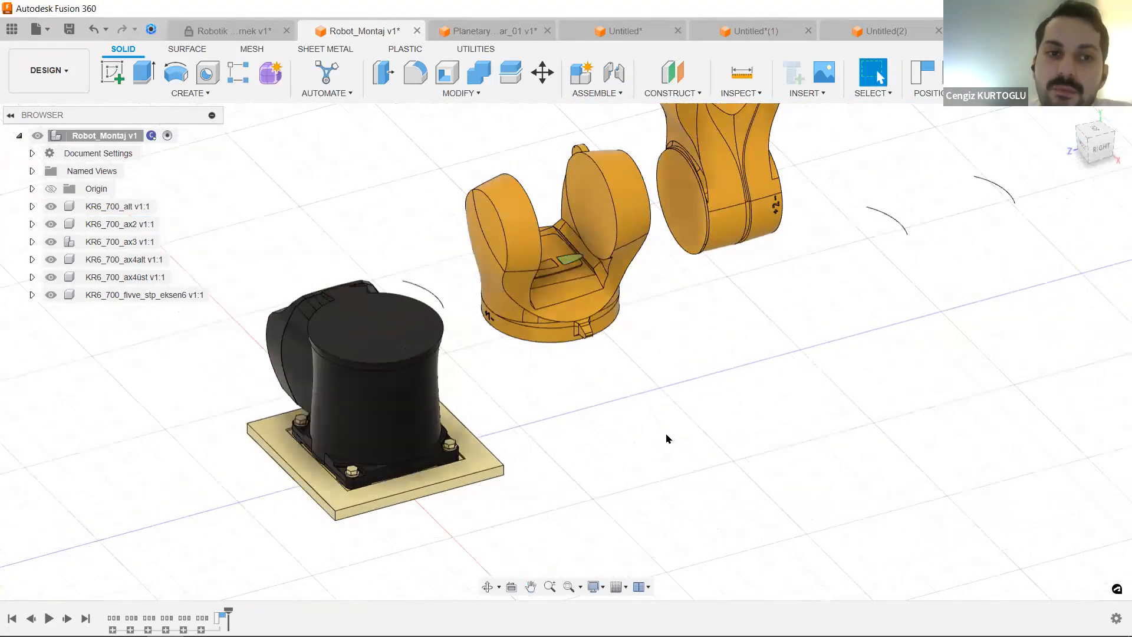
Ground the robot's black base component KR6_700_alt so that it is fixed in place.
left_click(122, 207)
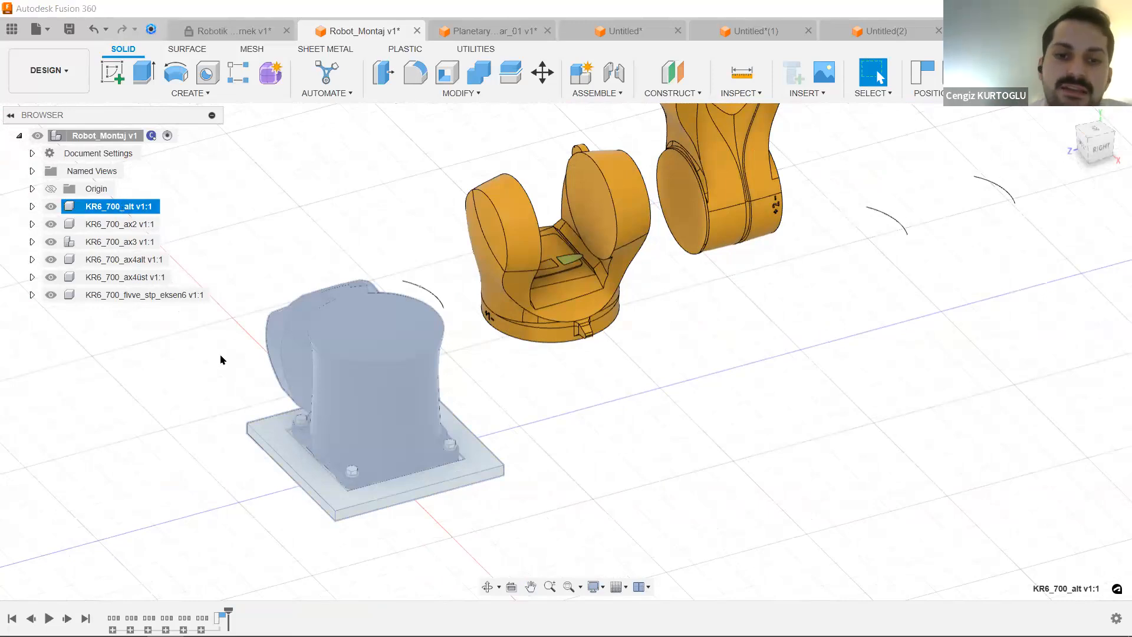
left_click_drag(582, 278, 476, 221)
key("ctrl+z")
right_click(105, 204)
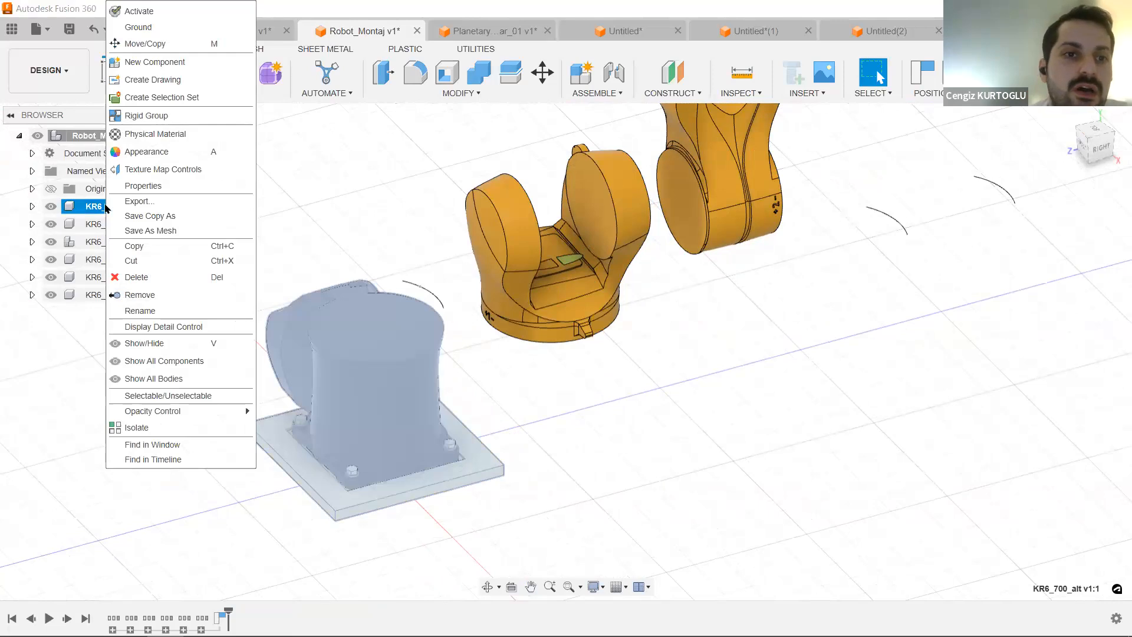
left_click(138, 28)
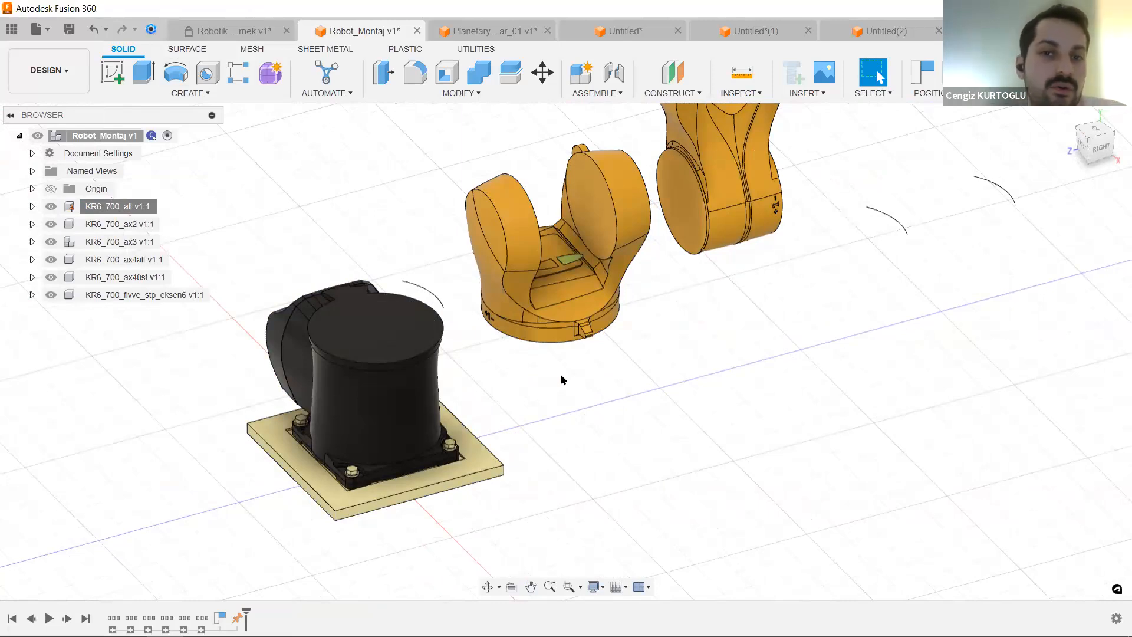
Start a joint that places the underside centre of KR6_700_ax2 on the centre of the black base's top face.
key("j")
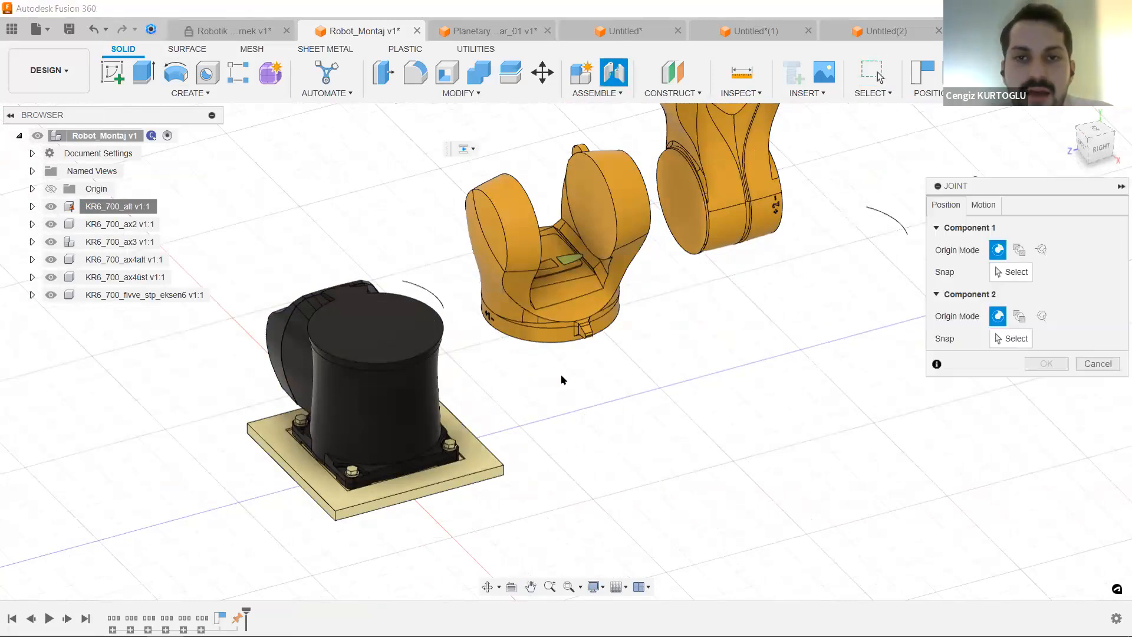
middle_click_drag(634, 330, 568, 349, "shift")
scroll(570, 354, "up", 8)
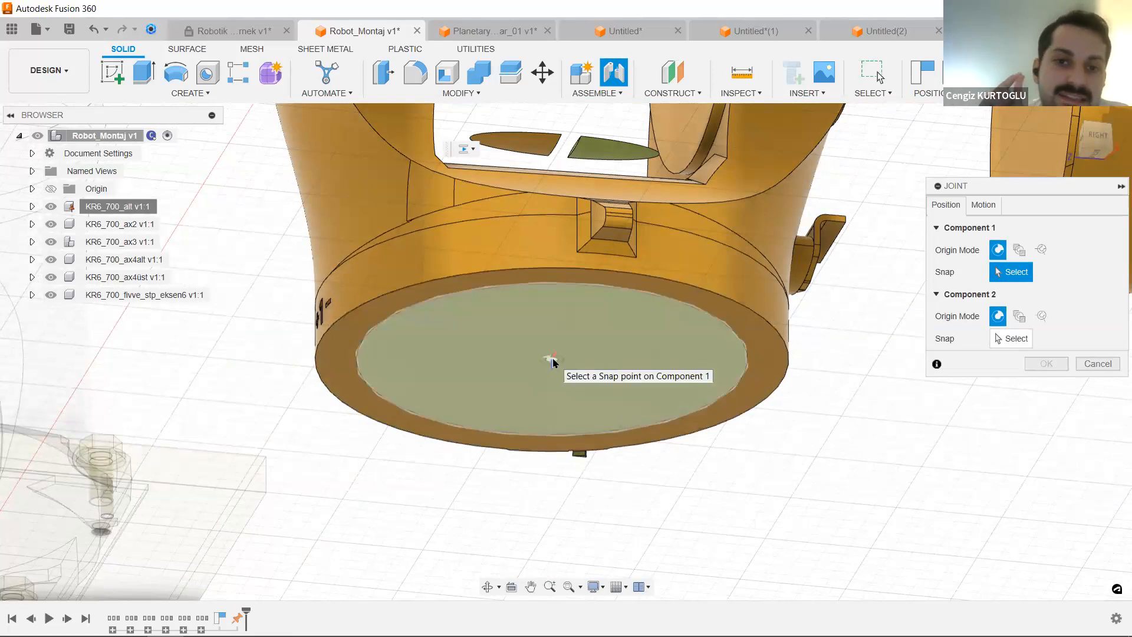
left_click(642, 292)
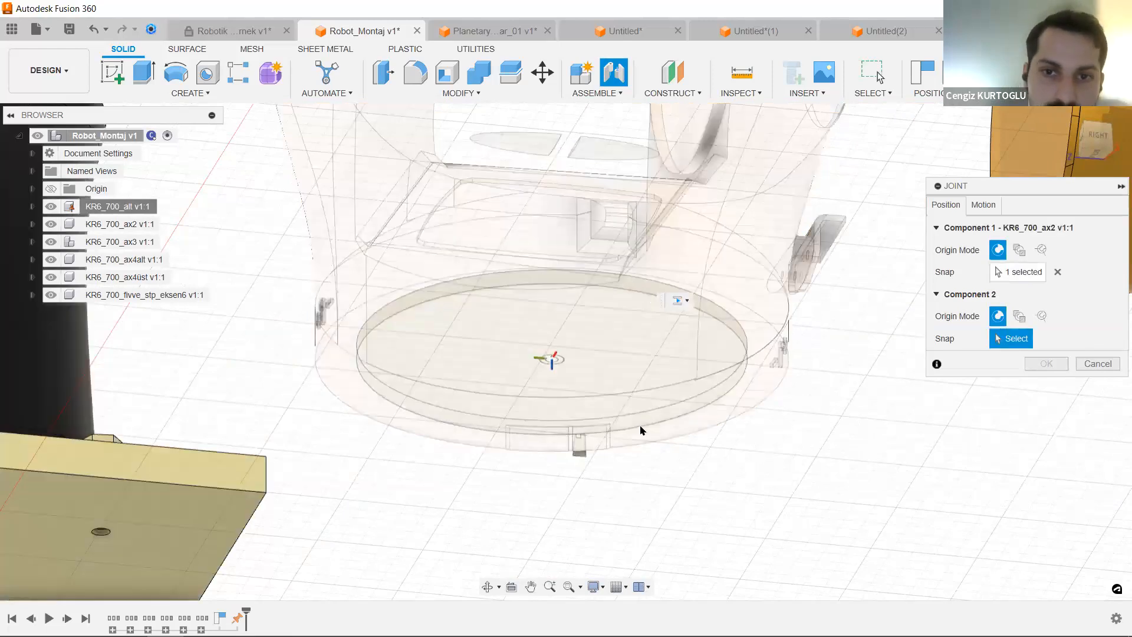
scroll(644, 431, "down", 3)
middle_click_drag(642, 429, 354, 379, "shift")
scroll(354, 380, "up", 5)
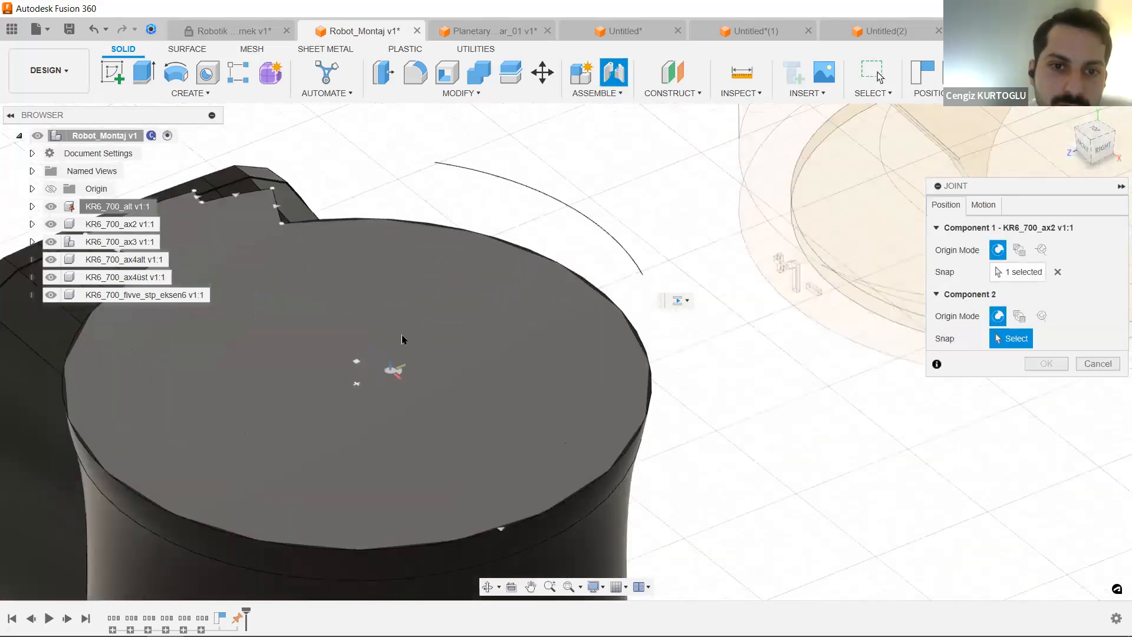
left_click(357, 389)
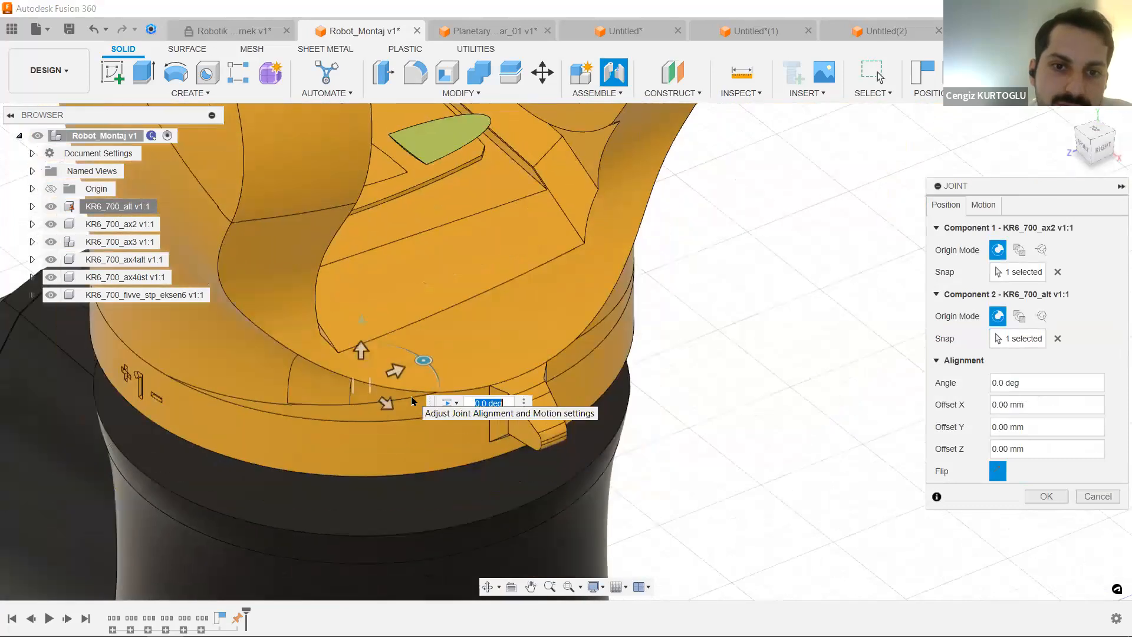
scroll(602, 366, "down", 6)
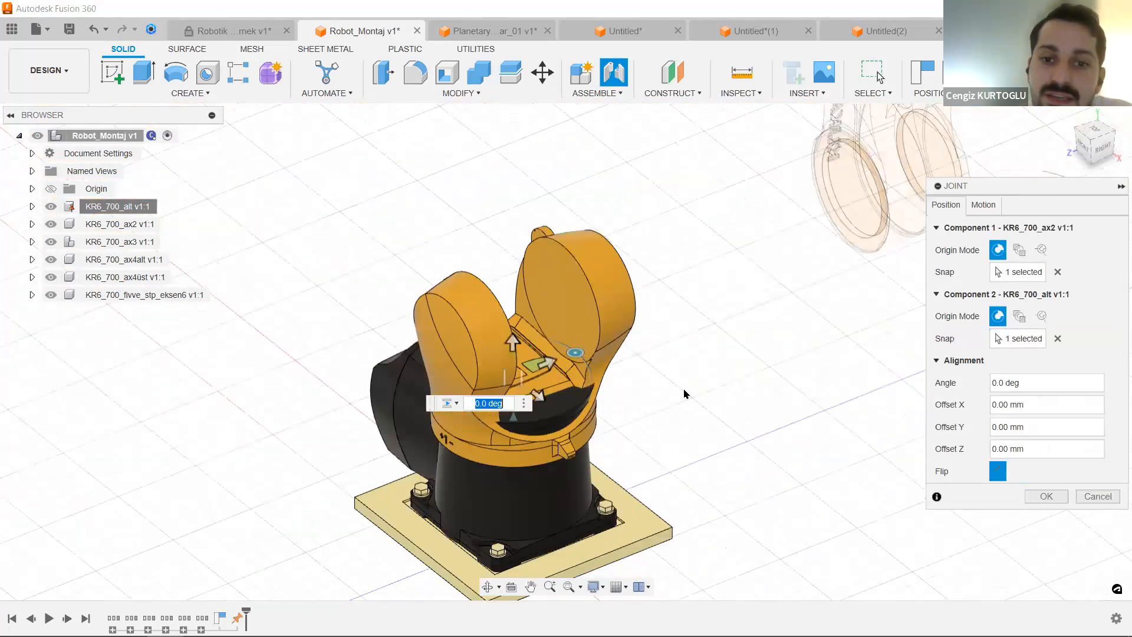
middle_click_drag(641, 366, 562, 345)
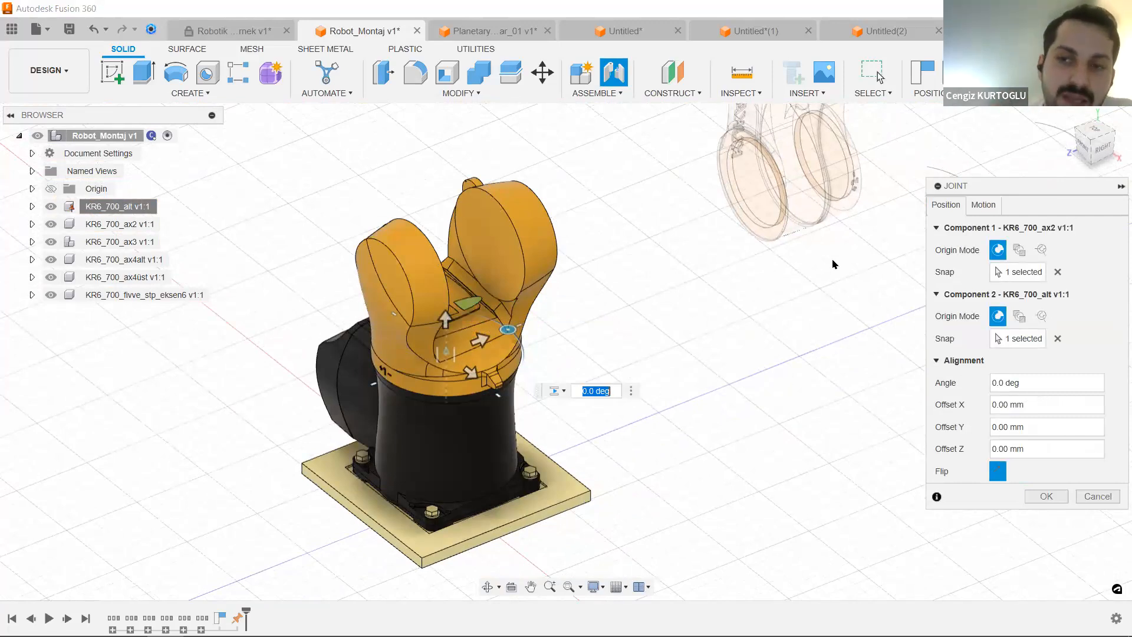
Set the joint's motion to Revolute about the Z axis, preview the rotation and create the joint.
left_click(983, 205)
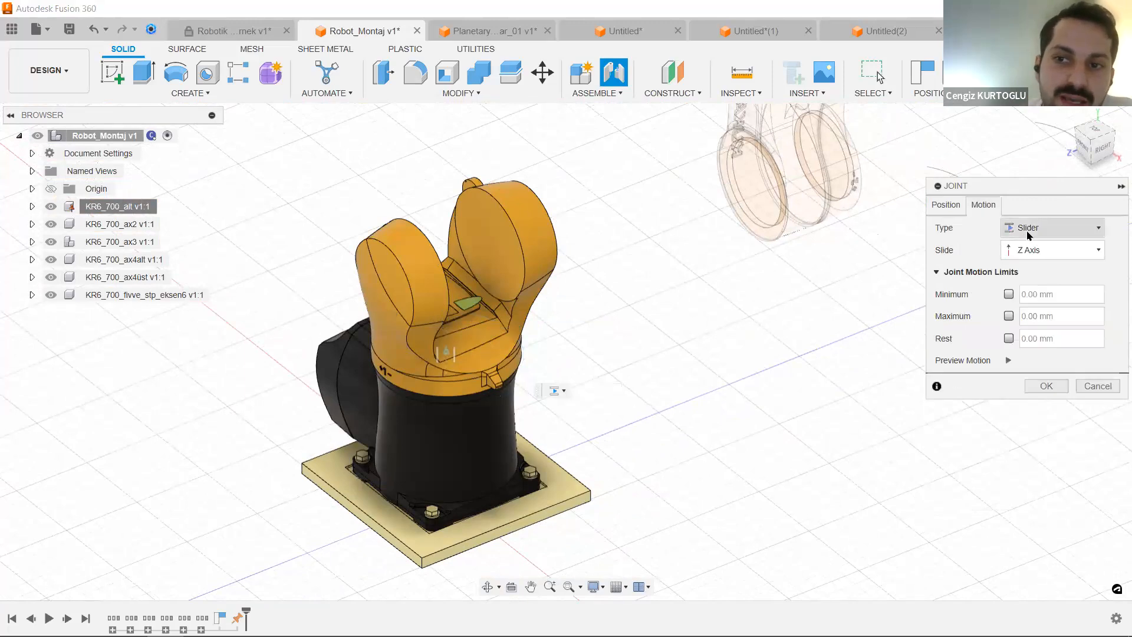
left_click(1029, 231)
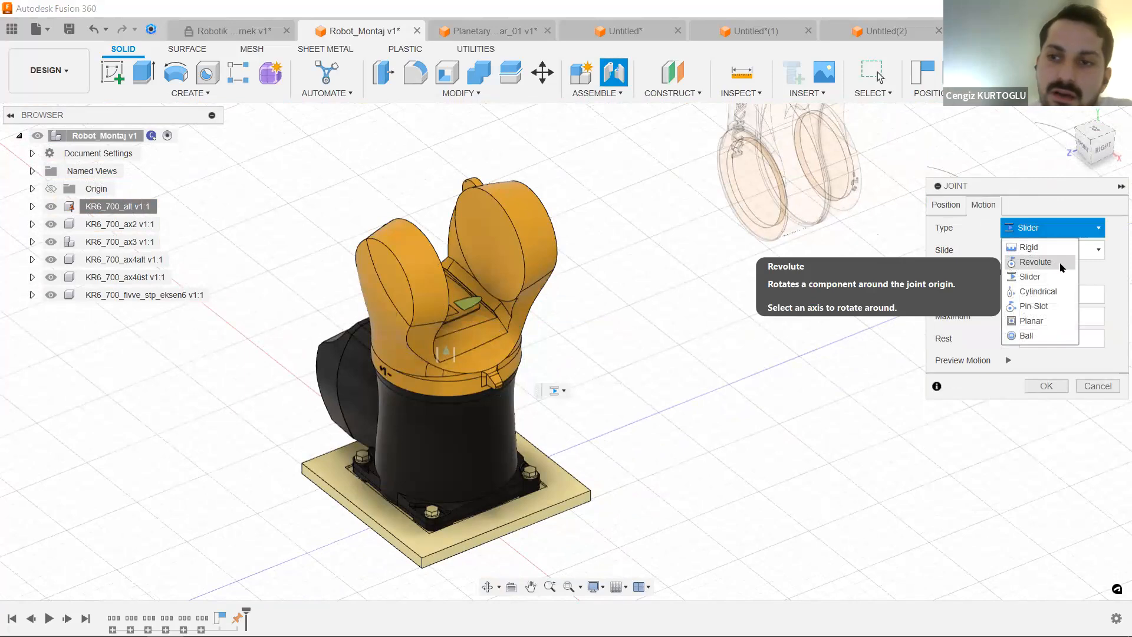
left_click(1036, 262)
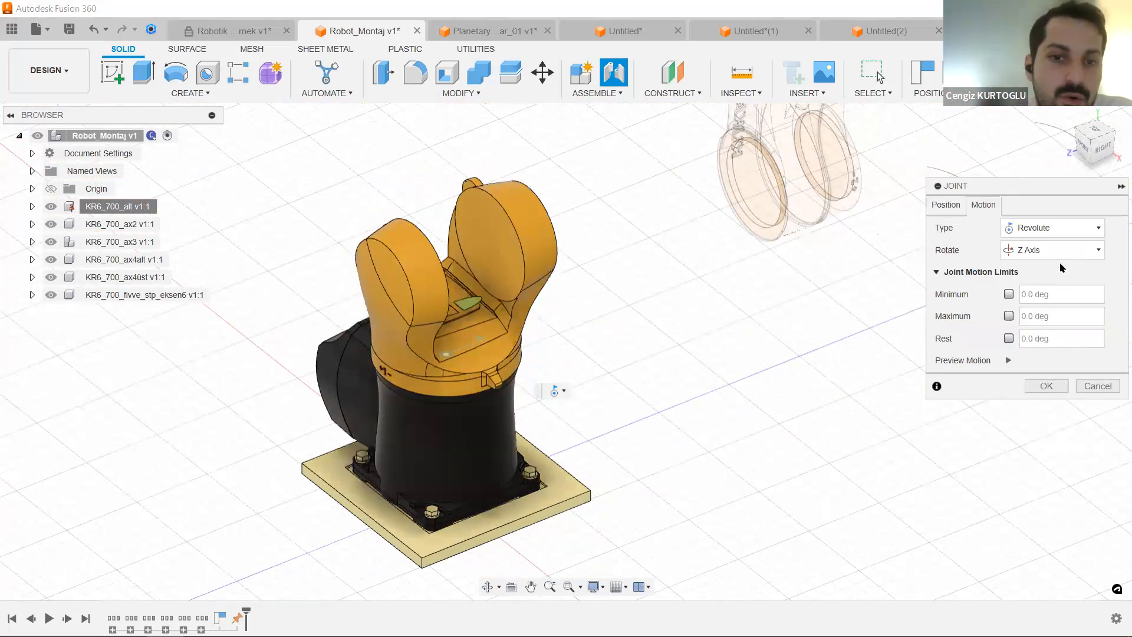
left_click(1003, 365)
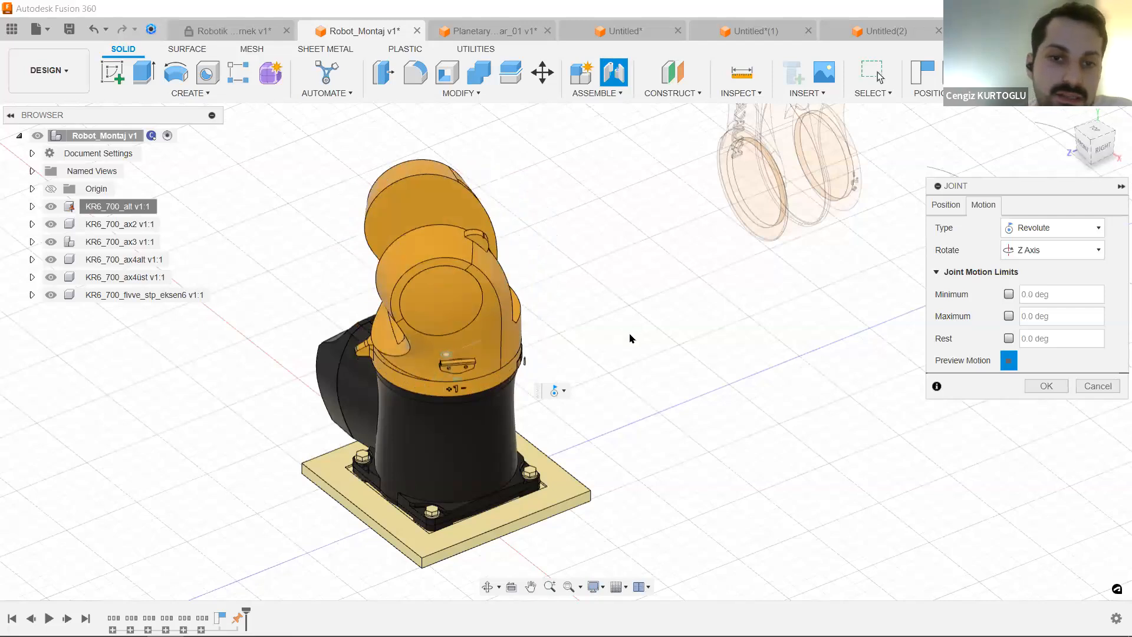
left_click(1047, 388)
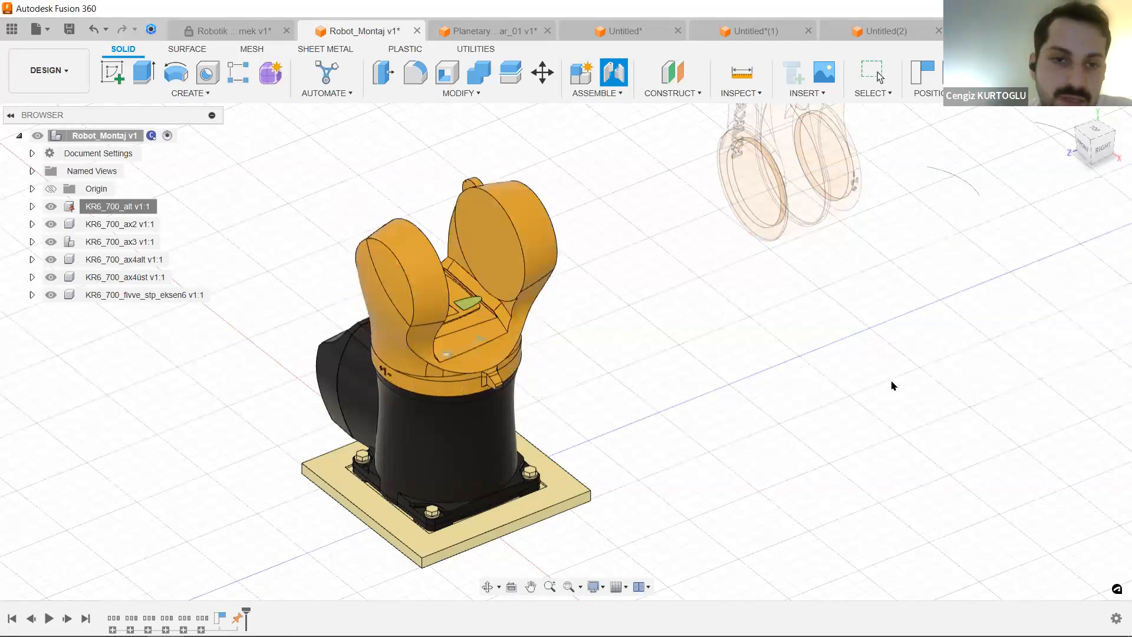
Start another joint, using the centre of the recessed circular face at the lower end of the KR6_700_ax3 arm as the first snap.
scroll(759, 367, "down", 3)
middle_click_drag(706, 413, 713, 415)
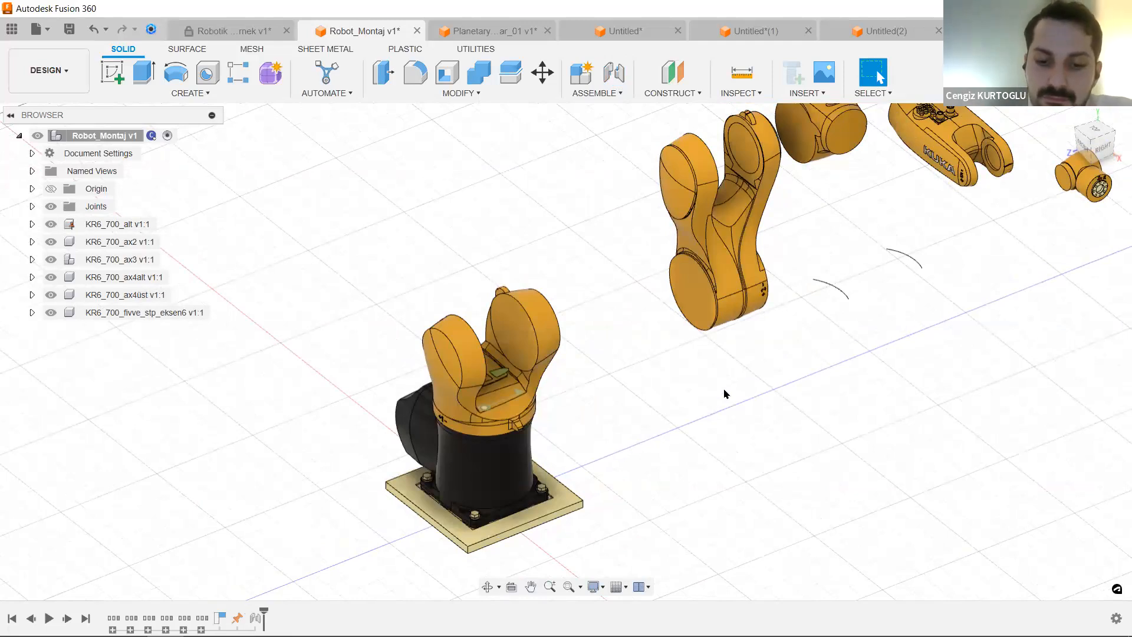
key("j")
scroll(776, 338, "up", 3)
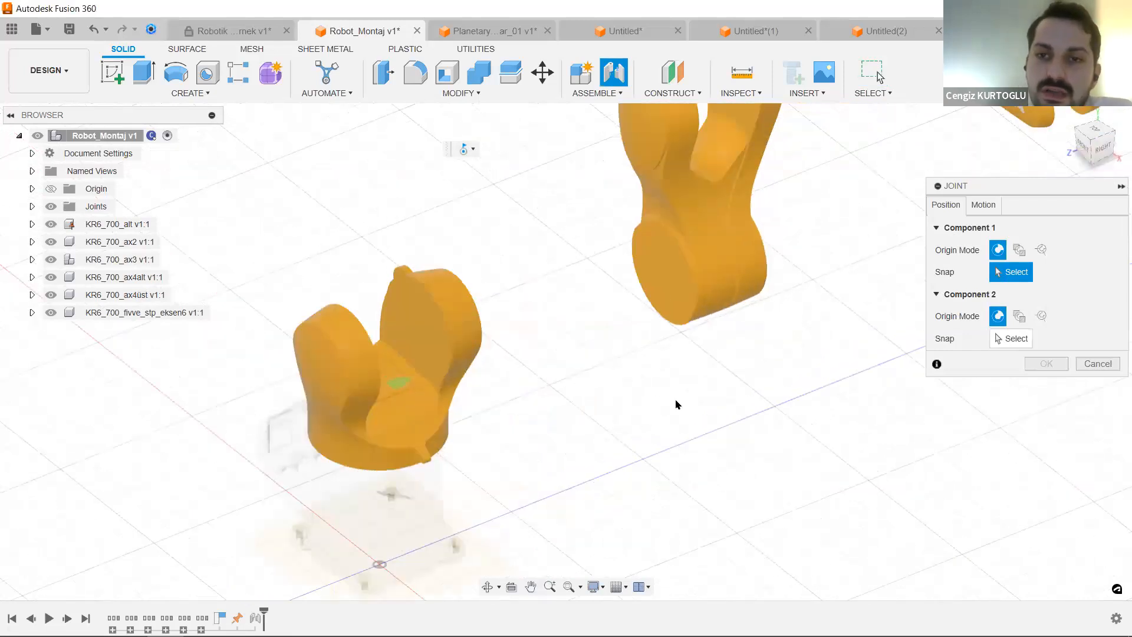
scroll(652, 407, "up", 5)
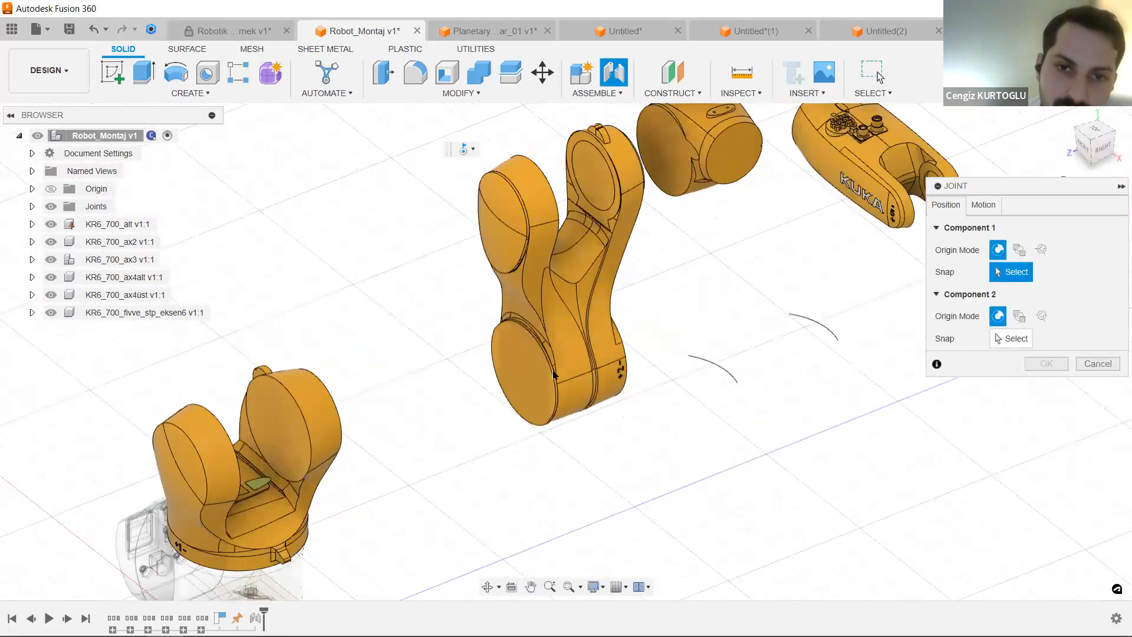
scroll(528, 373, "up", 4)
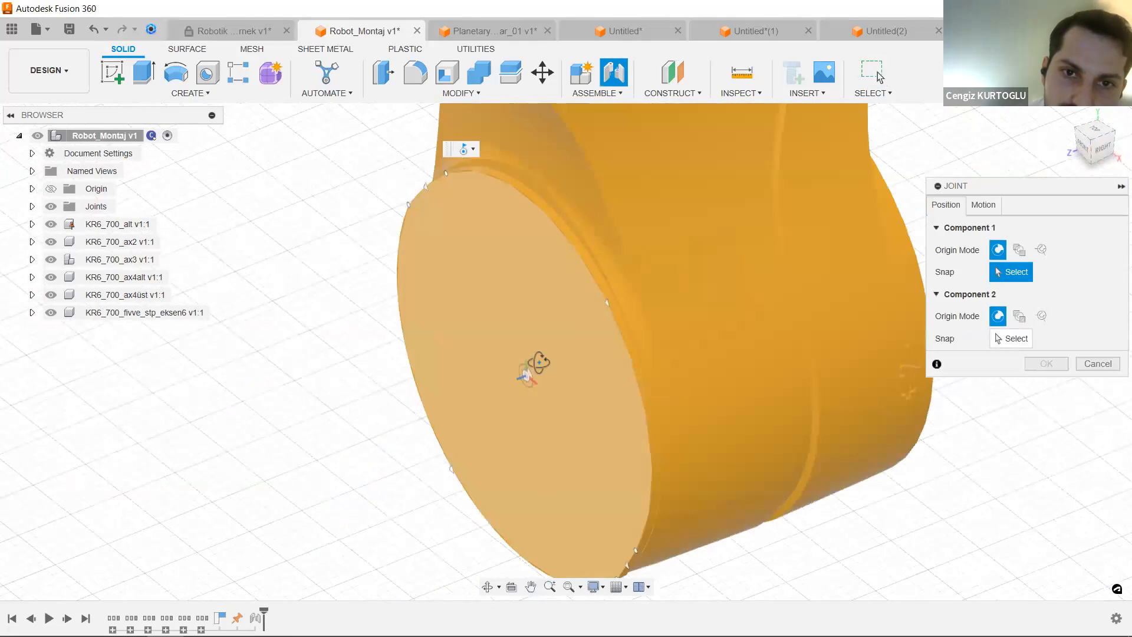
scroll(534, 378, "up", 3)
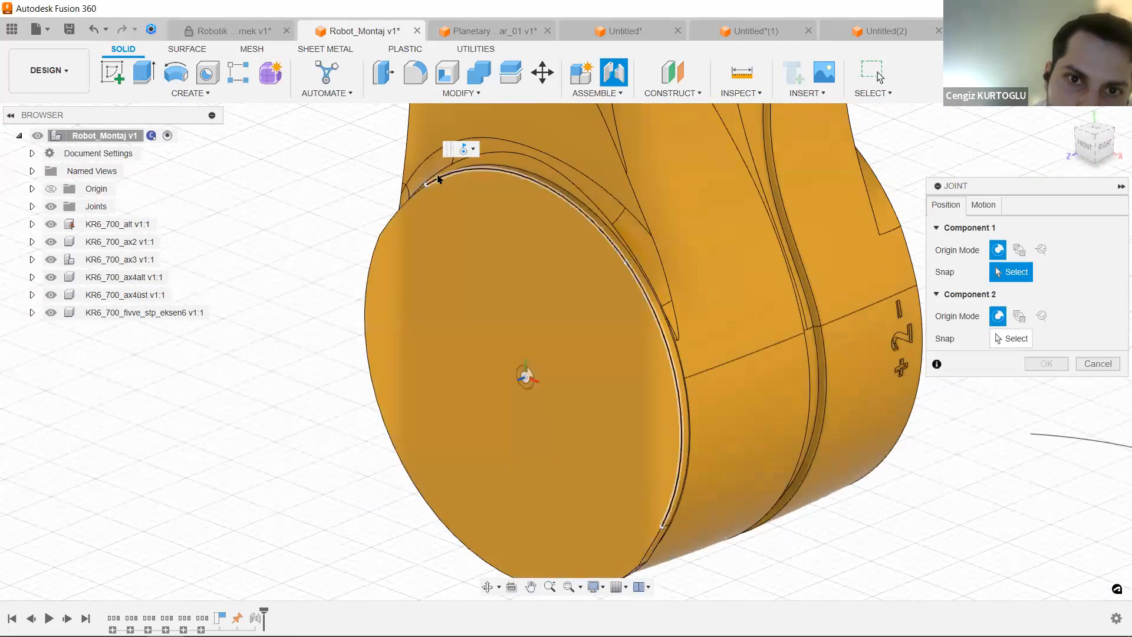
left_click(526, 379)
scroll(478, 377, "down", 7)
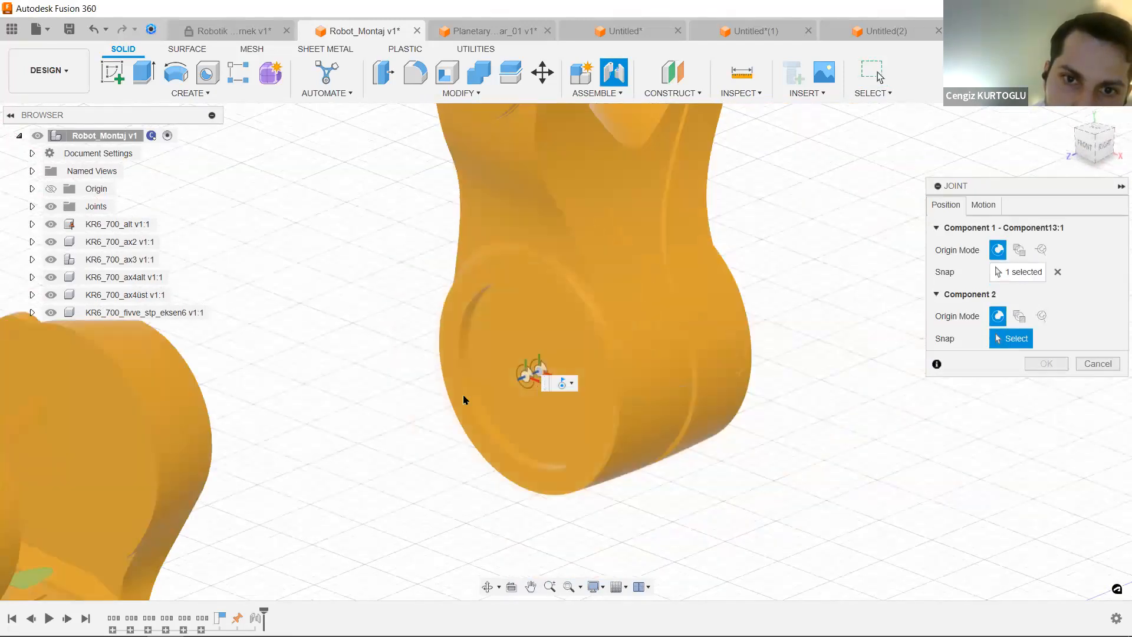
middle_click_drag(428, 399, 607, 341, "shift")
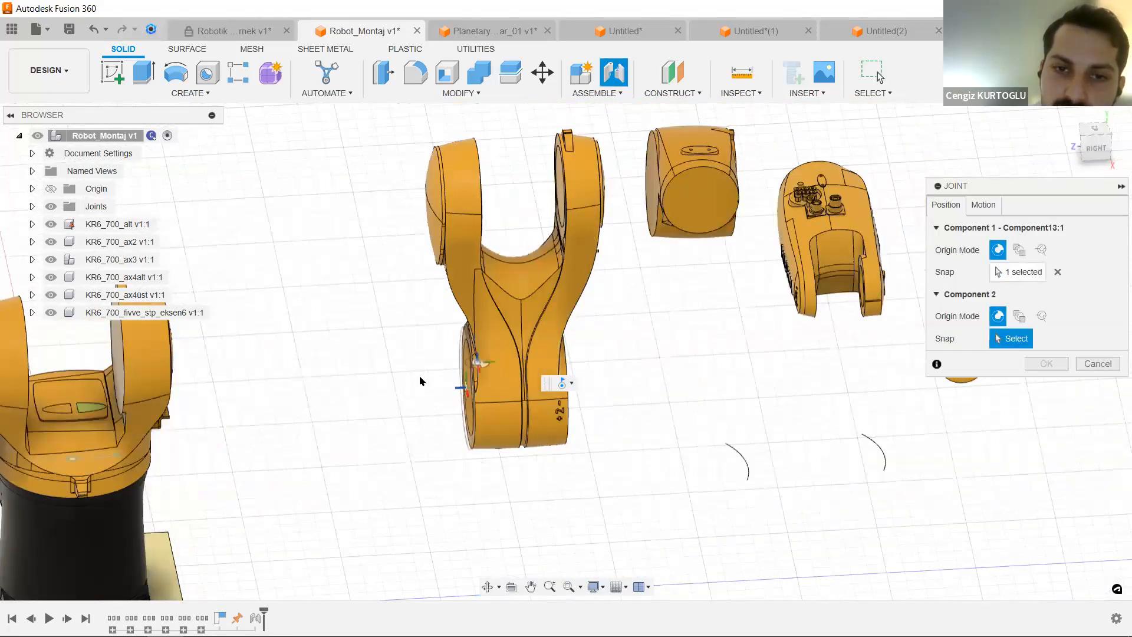
middle_click_drag(348, 380, 715, 383)
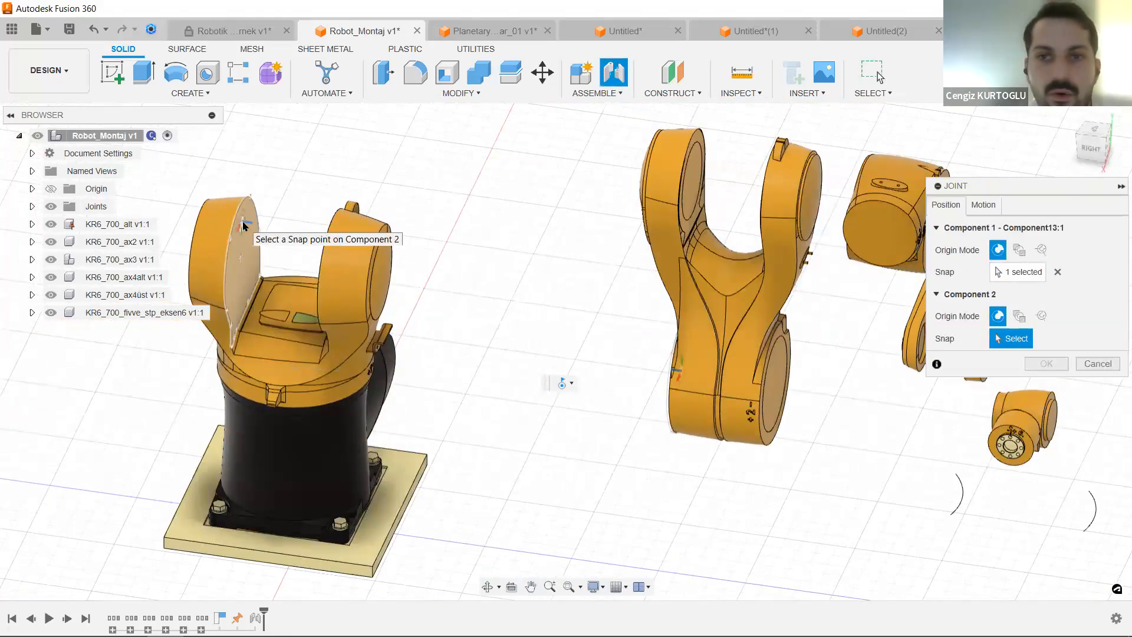
Join the arm to the centre of the inner fork face of KR6_700_ax2, then swing the arm upright.
scroll(374, 197, "up", 6)
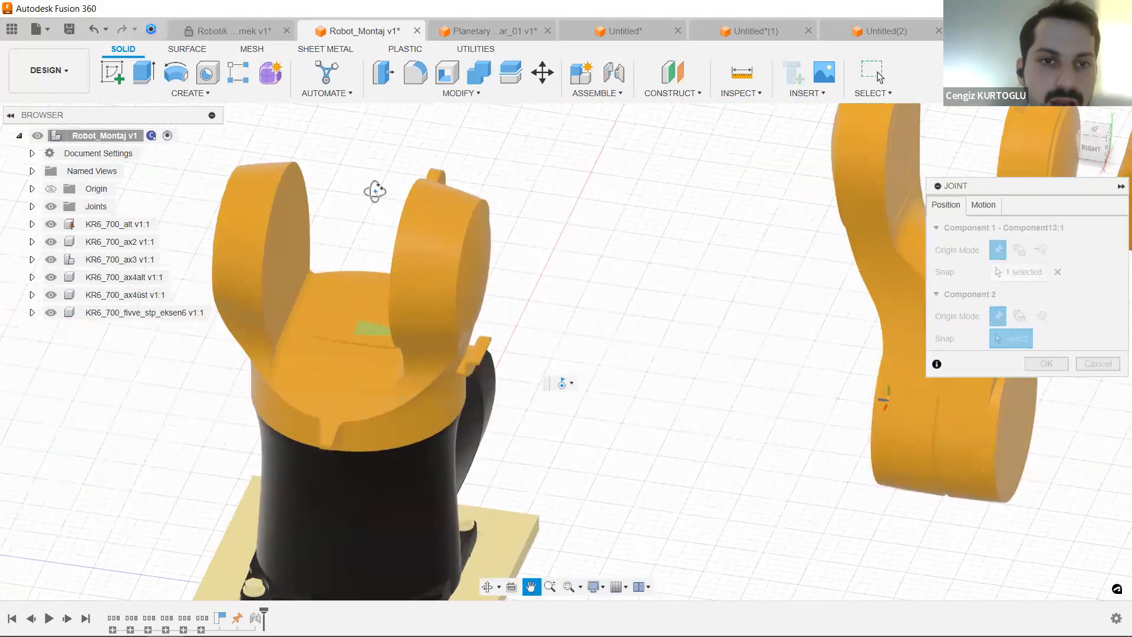
scroll(498, 191, "up", 3)
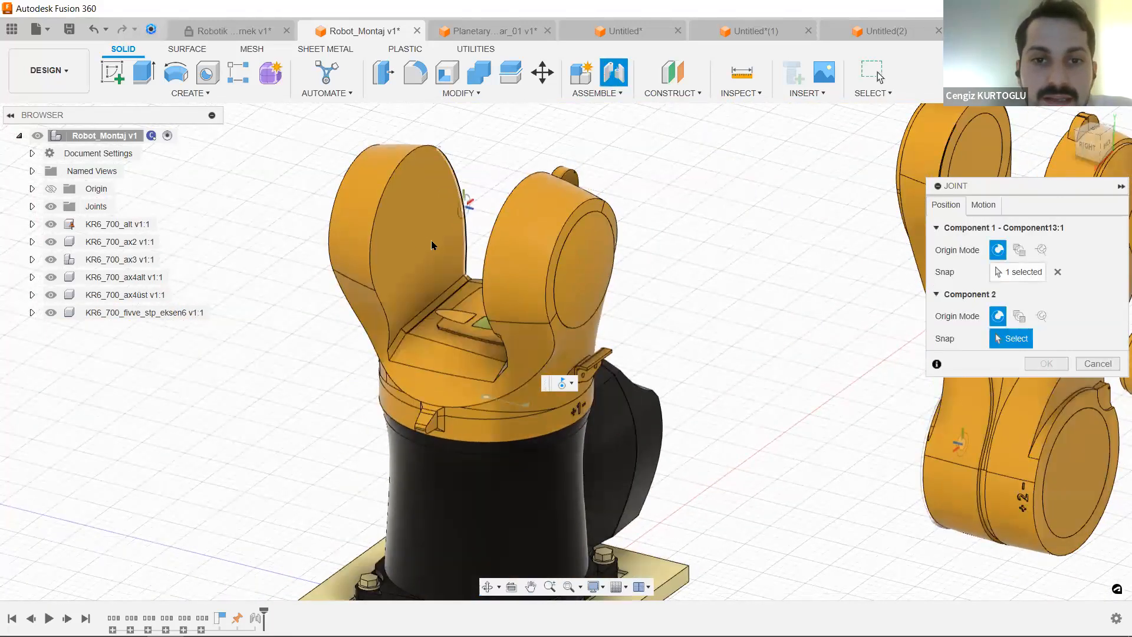
scroll(420, 240, "up", 3)
left_click(409, 221)
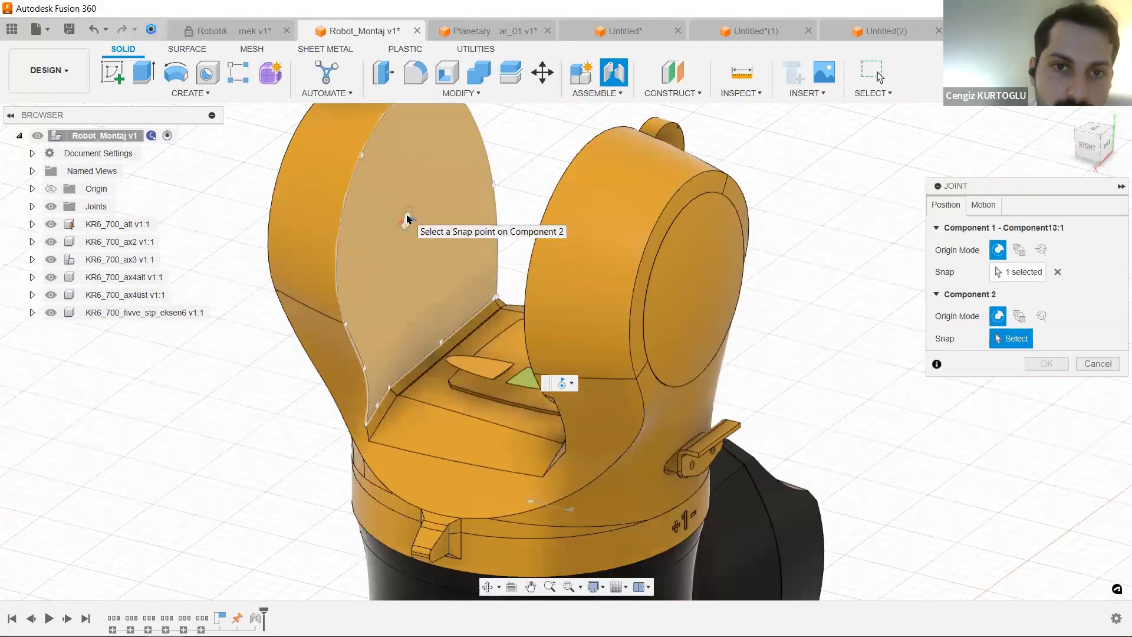
scroll(407, 220, "down", 5)
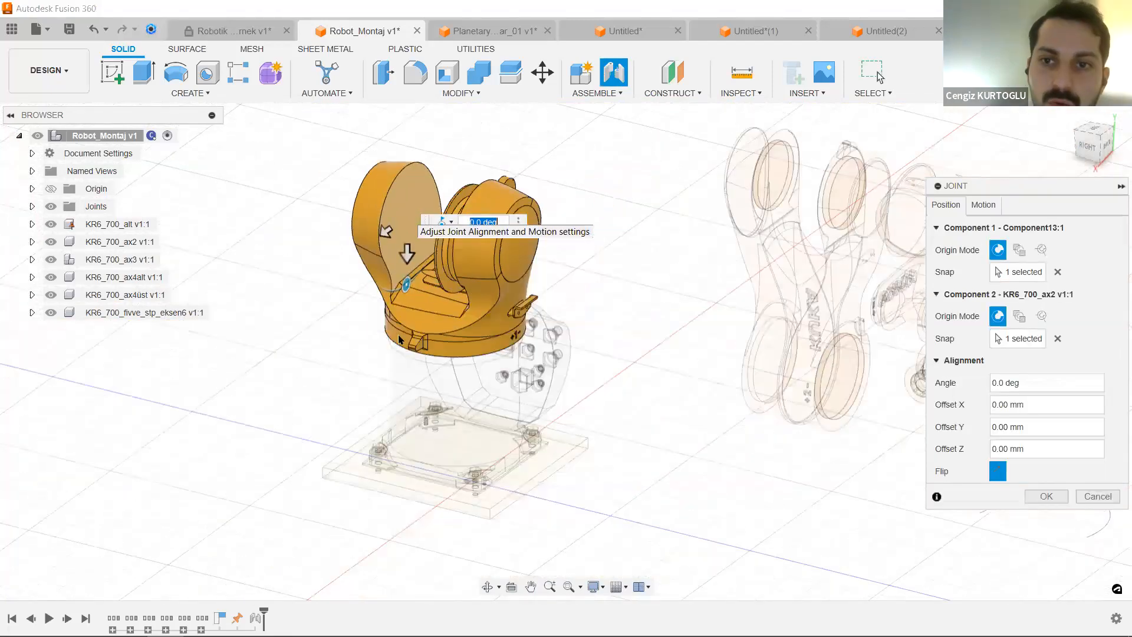
middle_click_drag(568, 314, 855, 413, "shift")
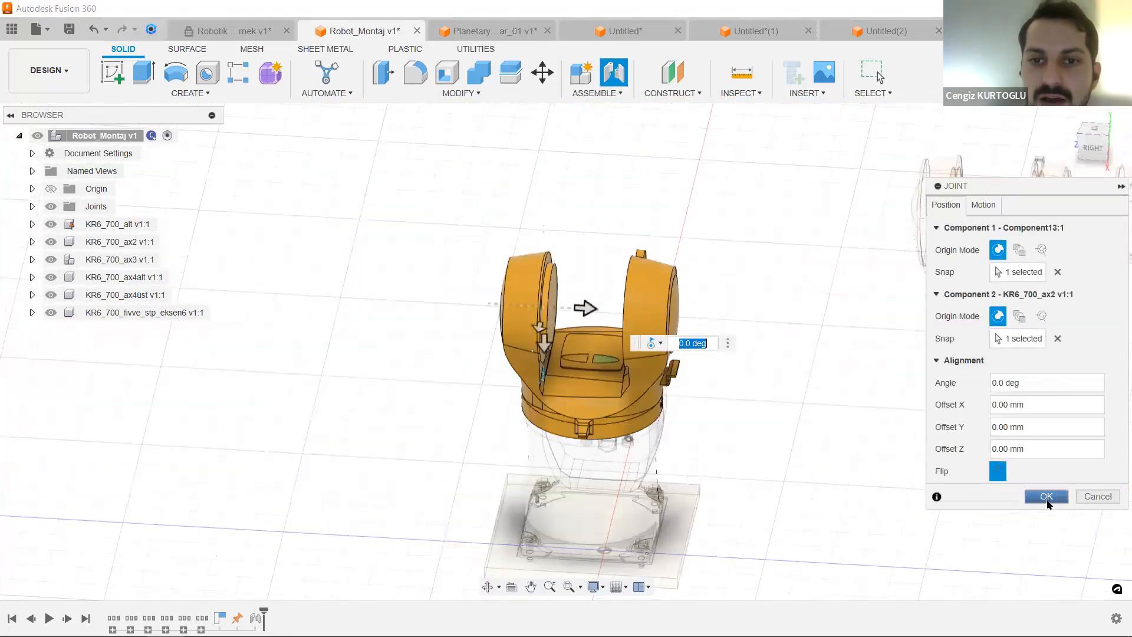
left_click(1047, 497)
middle_click_drag(799, 392, 614, 279, "shift")
left_click_drag(614, 279, 662, 162)
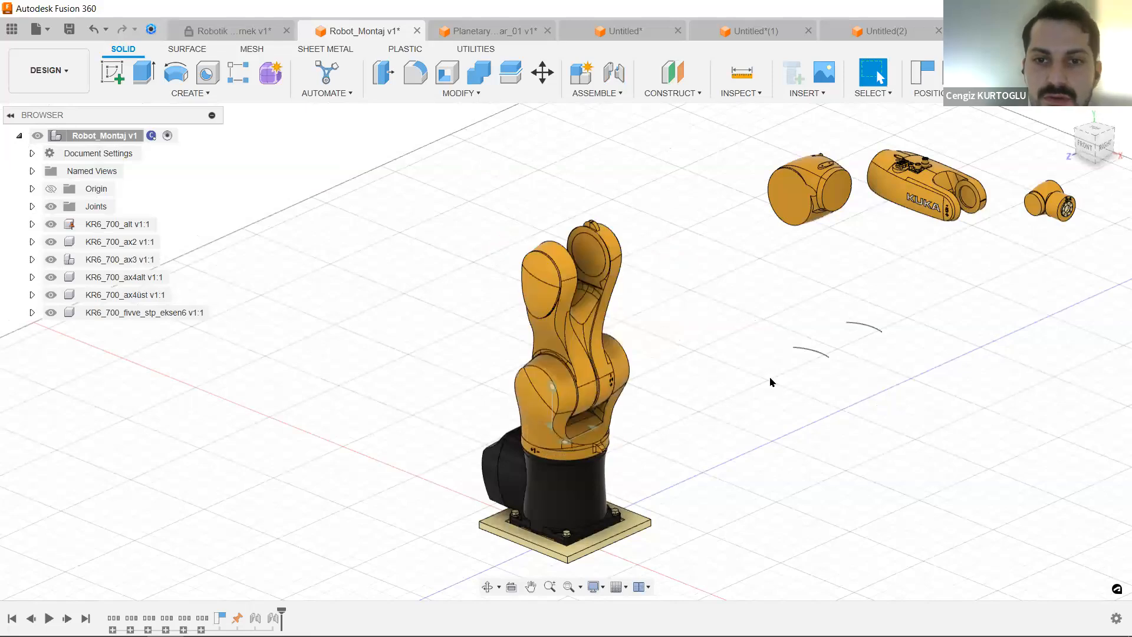
Start a joint for KR6_700_ax4alt, using the centre of its large flat end face as the first snap.
scroll(672, 371, "down", 3)
scroll(601, 354, "up", 5)
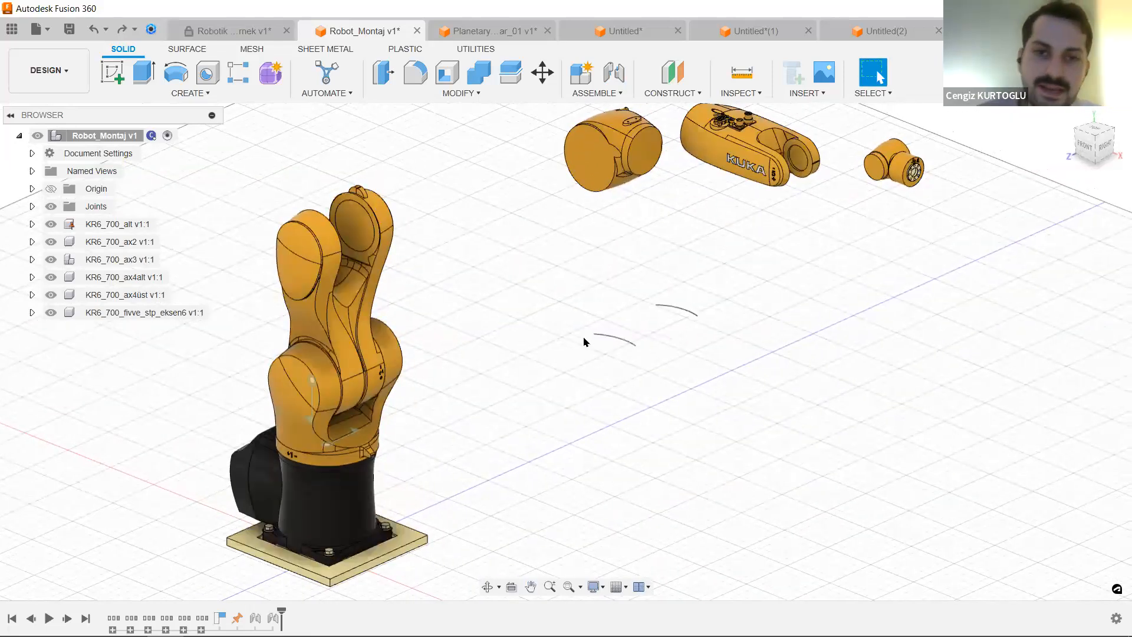
scroll(585, 341, "down", 2)
scroll(599, 230, "up", 2)
middle_click_drag(598, 302, 589, 342)
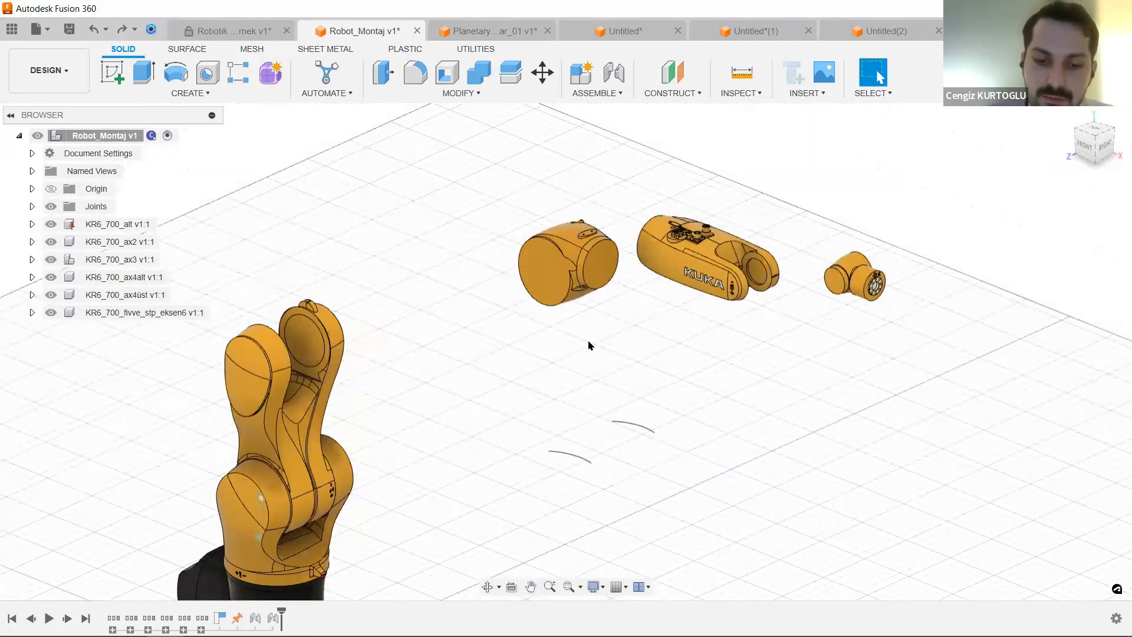
key("j")
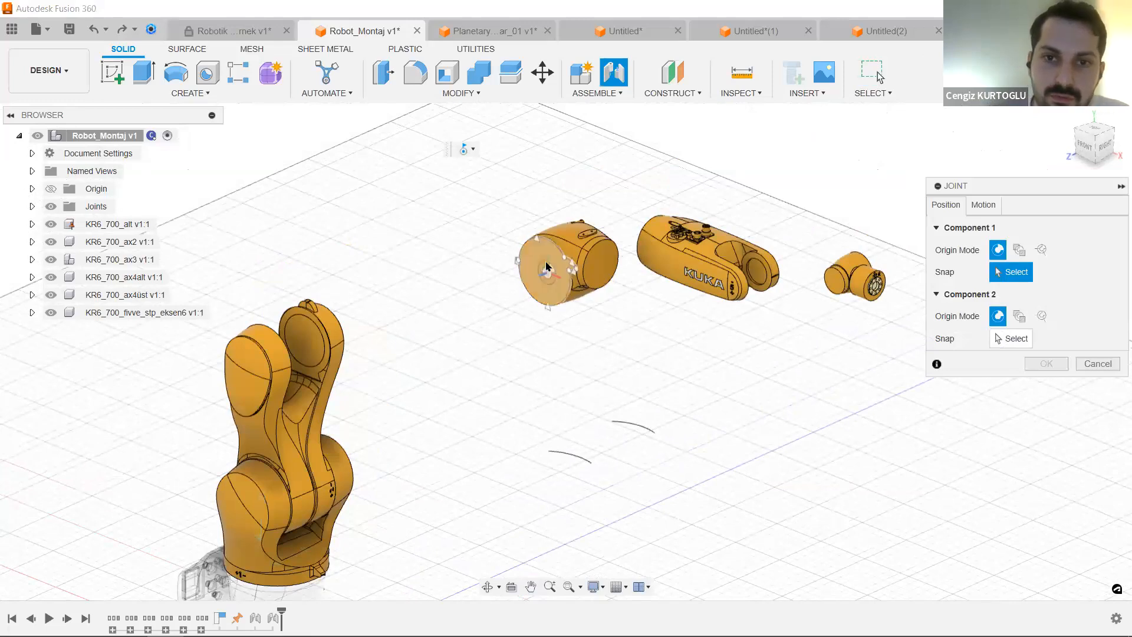
scroll(546, 267, "up", 8)
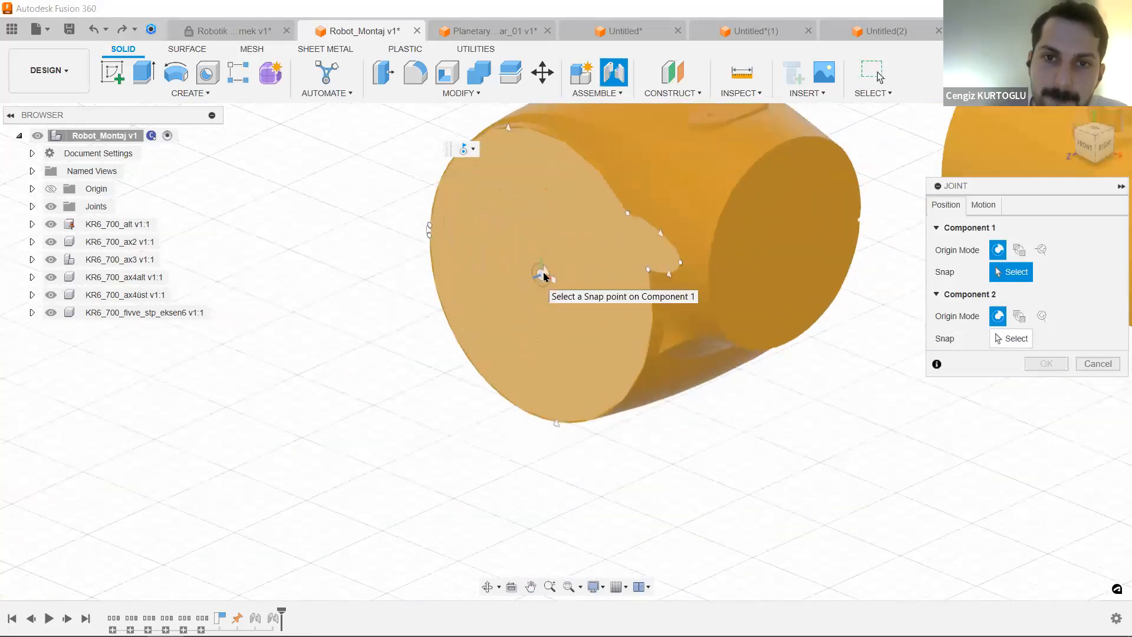
left_click(543, 277)
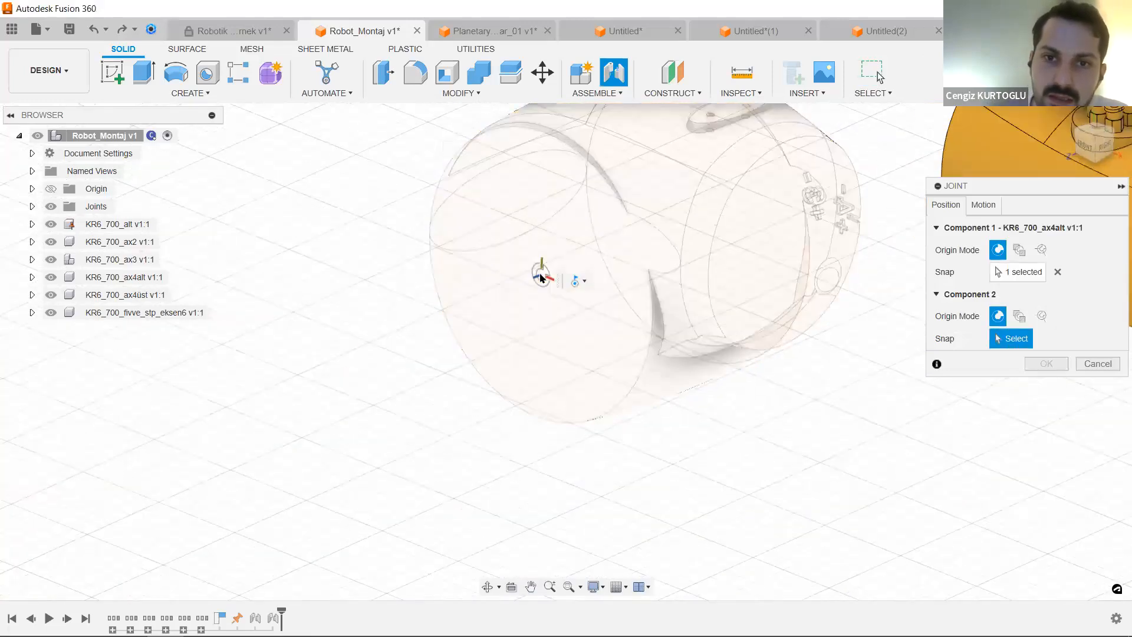
Join KR6_700_ax4alt to the centre of the inner circular face on the upper fork of the KR6_700_ax3 arm and create the joint.
scroll(538, 271, "down", 10)
middle_click_drag(480, 303, 499, 320, "shift")
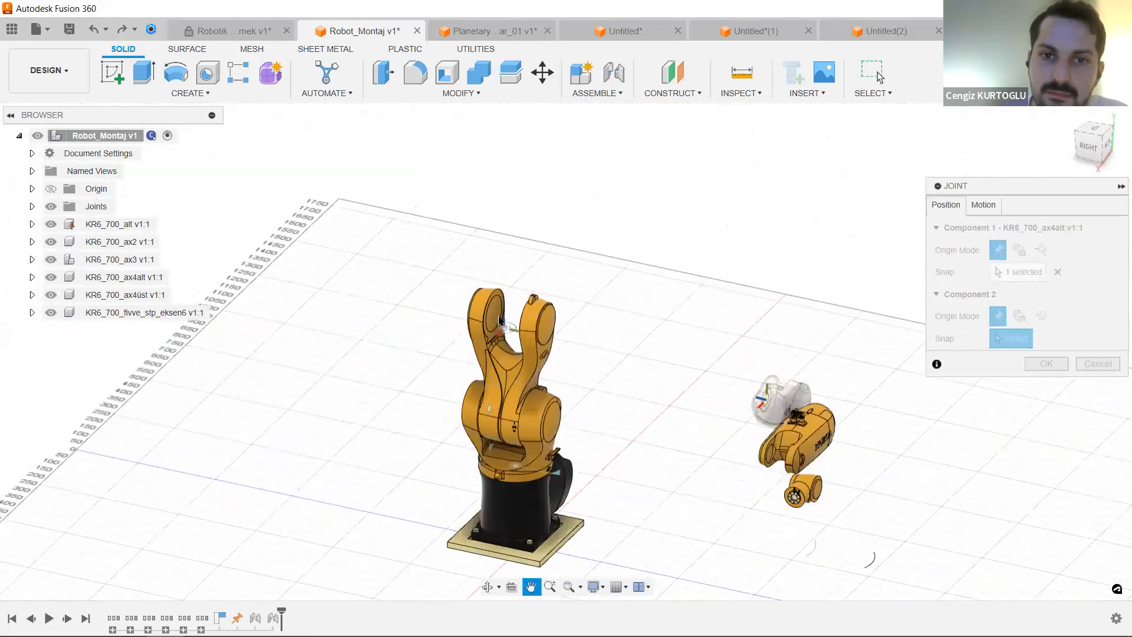
scroll(499, 320, "up", 10)
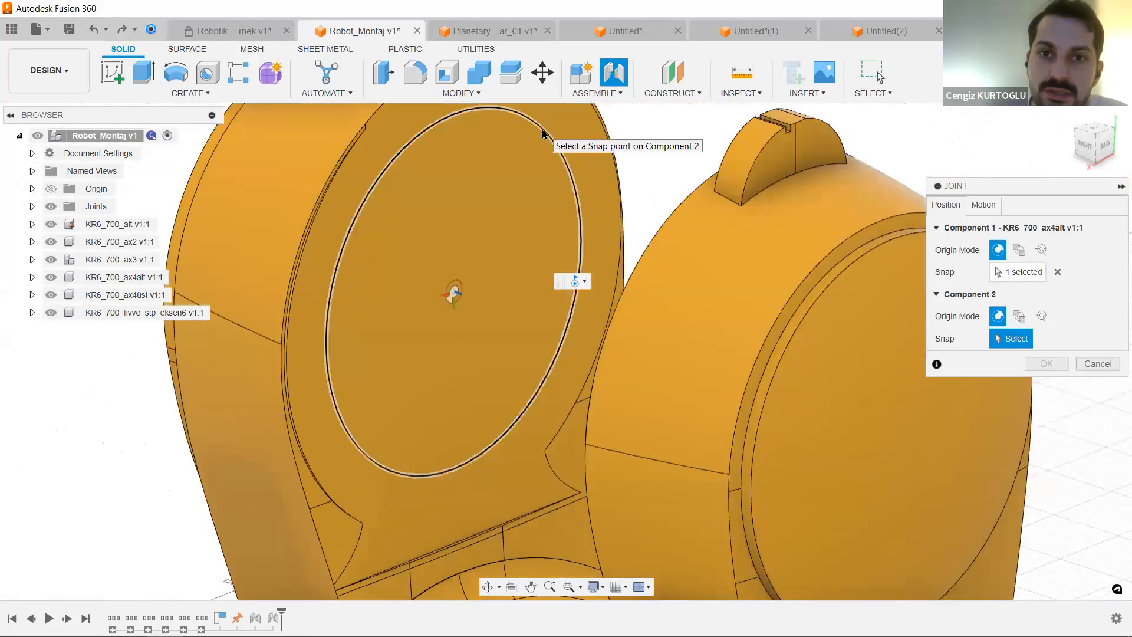
left_click(544, 133)
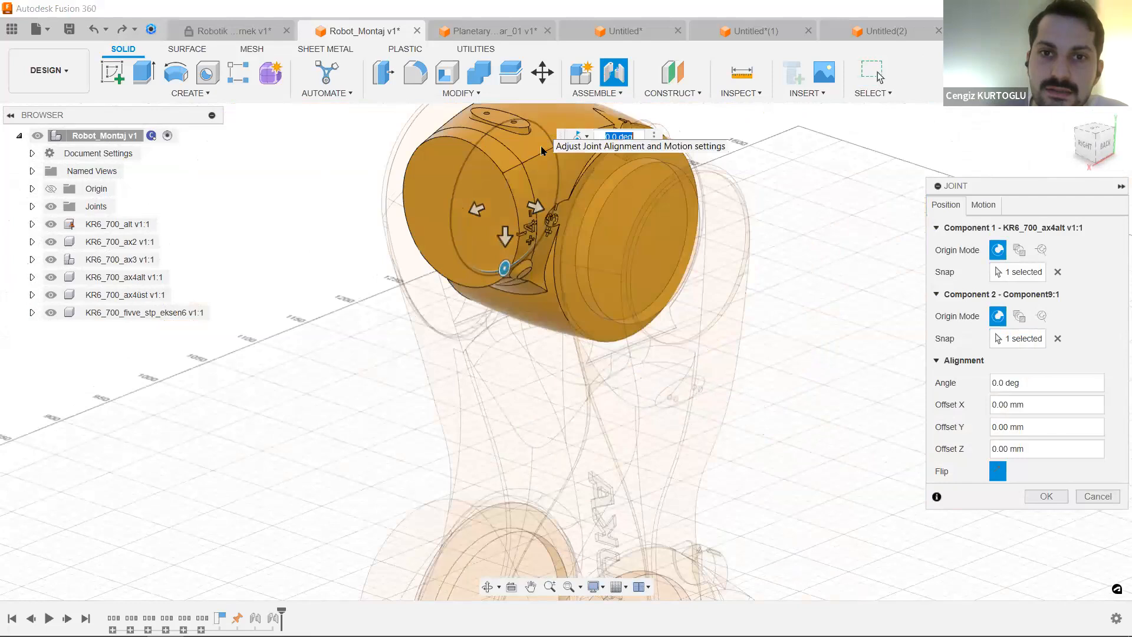
middle_click_drag(678, 228, 499, 359, "shift")
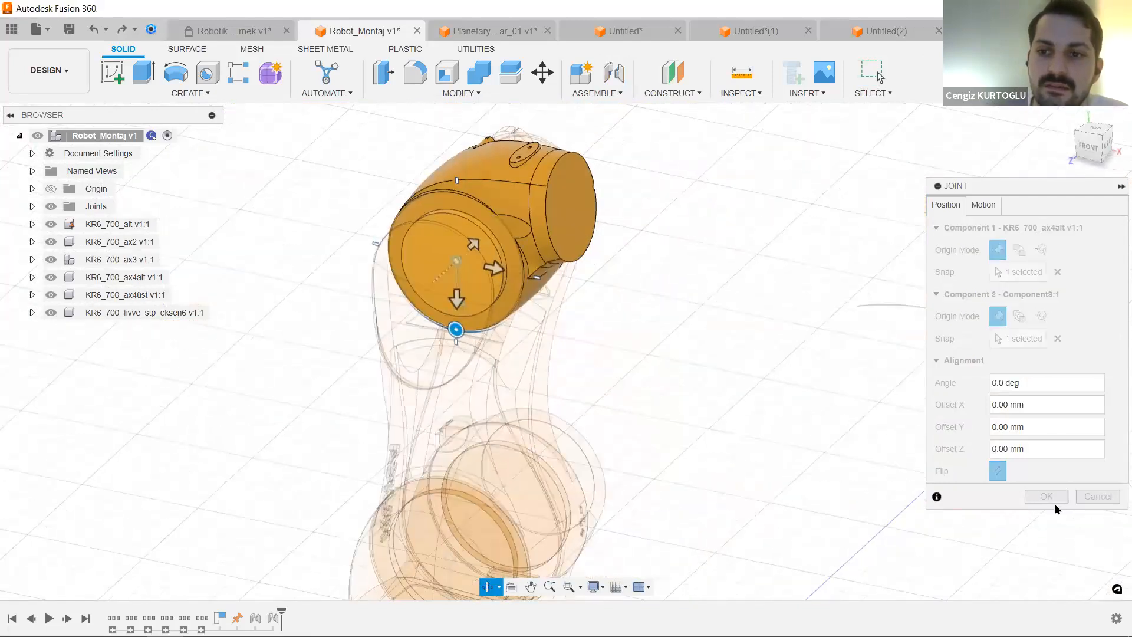
left_click(1043, 496)
Start a joint for KR6_700_ax4üst, using the centre of its grey circular rear face as the first snap.
scroll(584, 324, "down", 5)
middle_click_drag(584, 324, 434, 357)
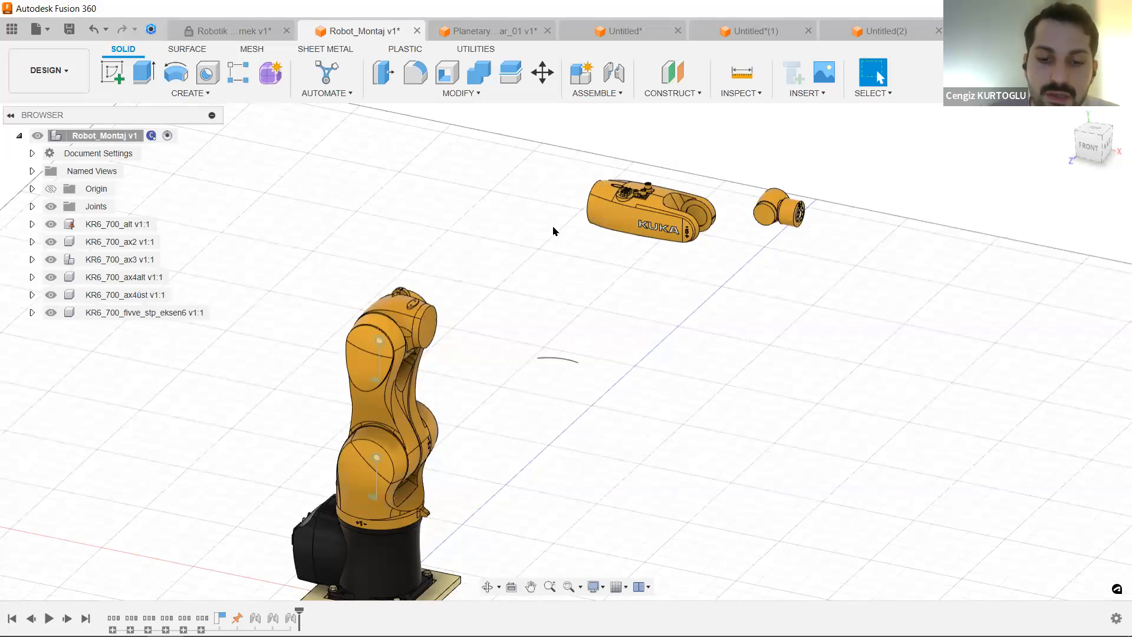
key("j")
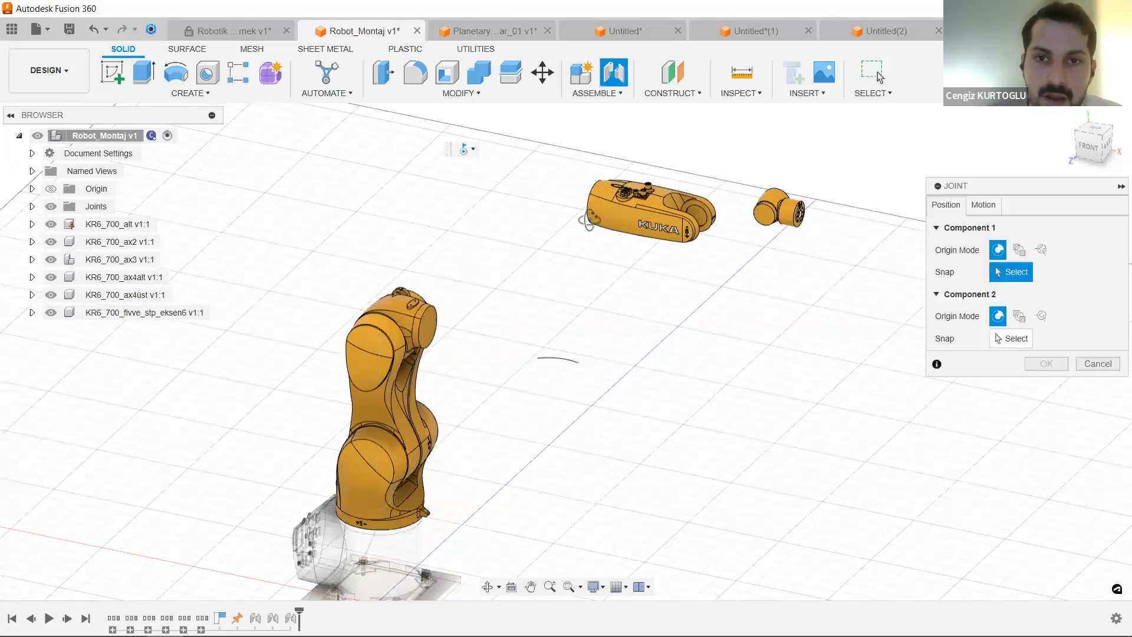
middle_click_drag(576, 218, 335, 215, "shift")
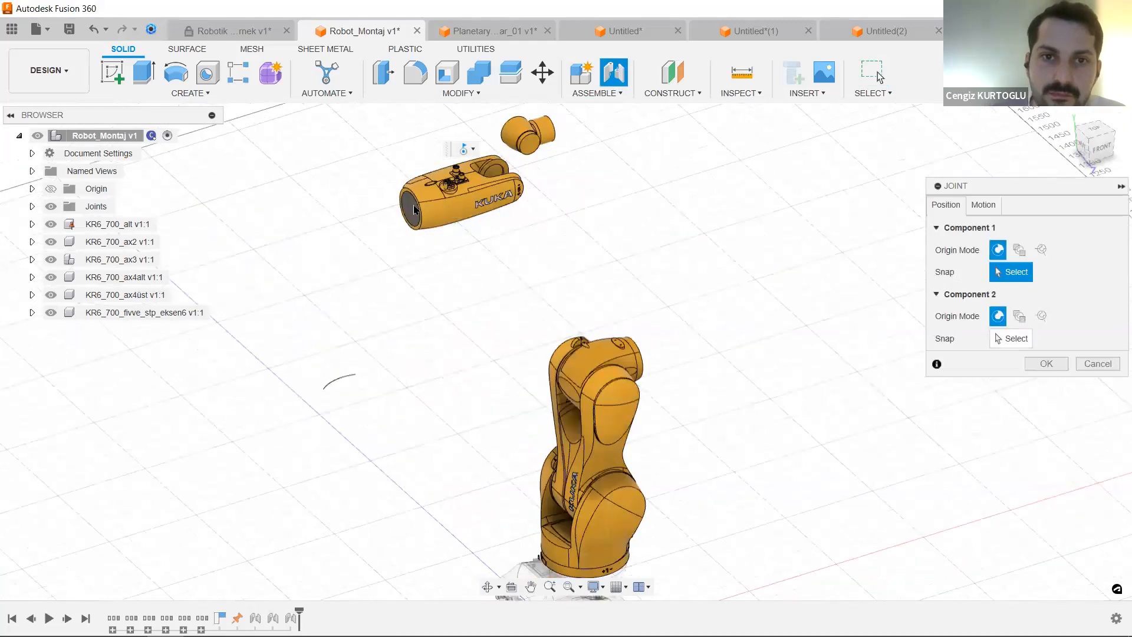
scroll(413, 233, "up", 6)
scroll(413, 230, "up", 1)
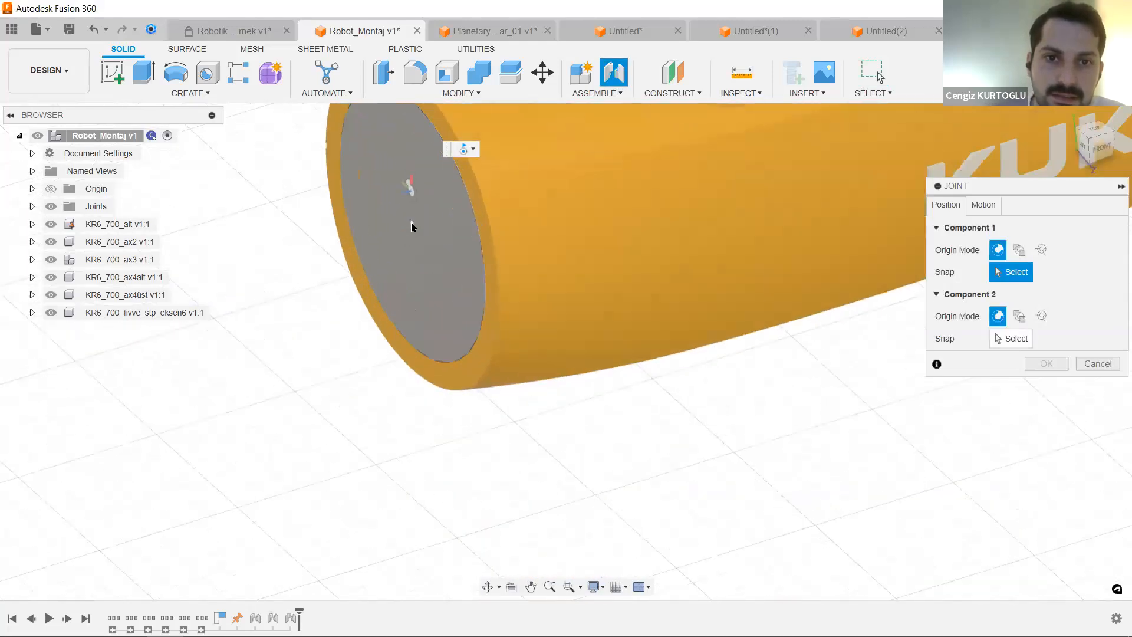
left_click(412, 225)
Join KR6_700_ax4üst to the centre of the smaller flat circular end face of KR6_700_ax4alt and create the joint.
scroll(411, 230, "down", 4)
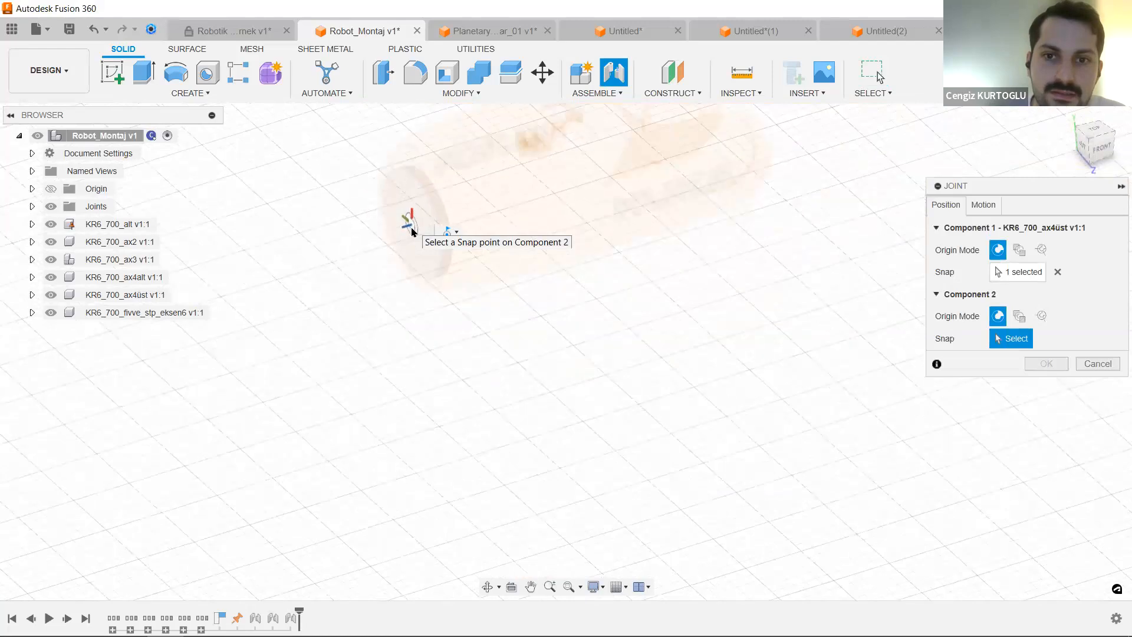
scroll(624, 369, "down", 6)
middle_click_drag(624, 369, 478, 322, "shift")
scroll(477, 321, "up", 3)
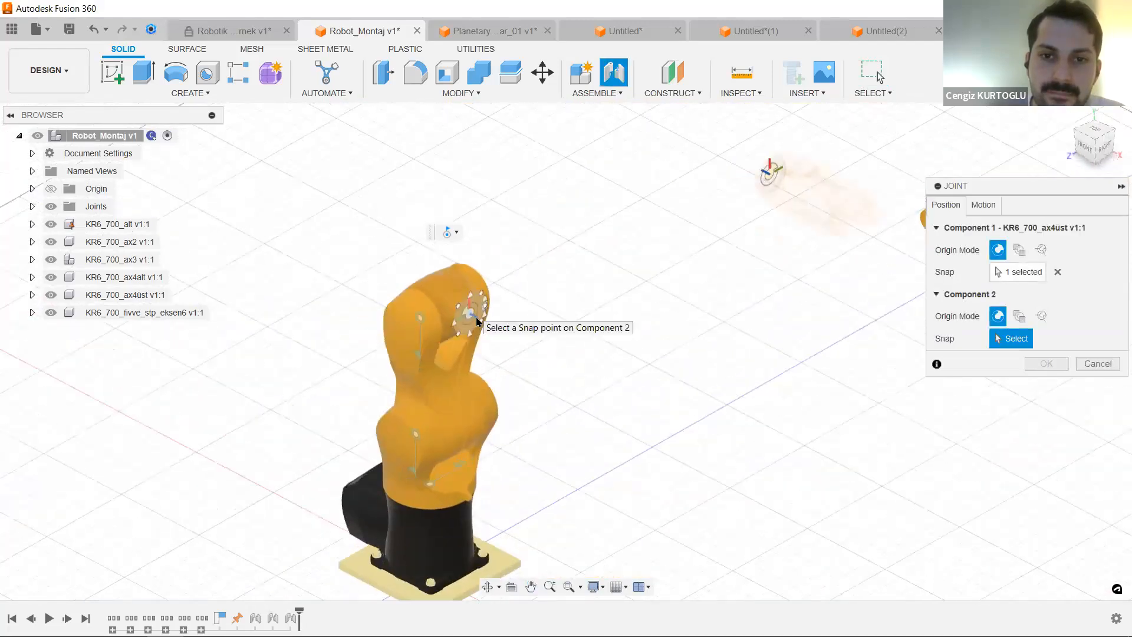
scroll(477, 322, "up", 3)
scroll(457, 289, "up", 4)
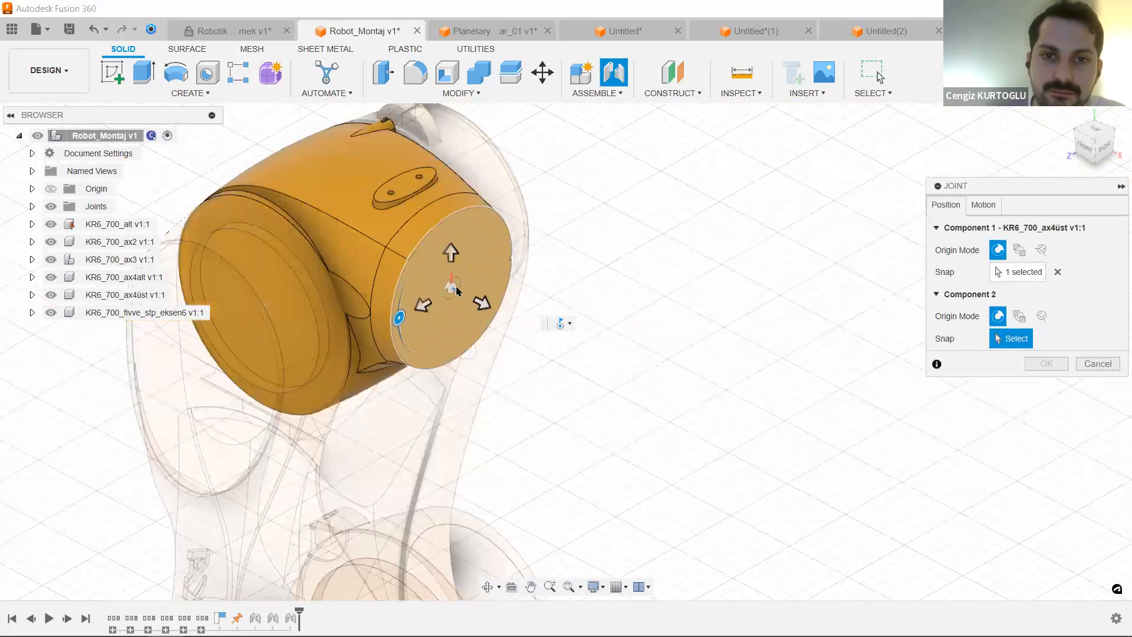
left_click(457, 289)
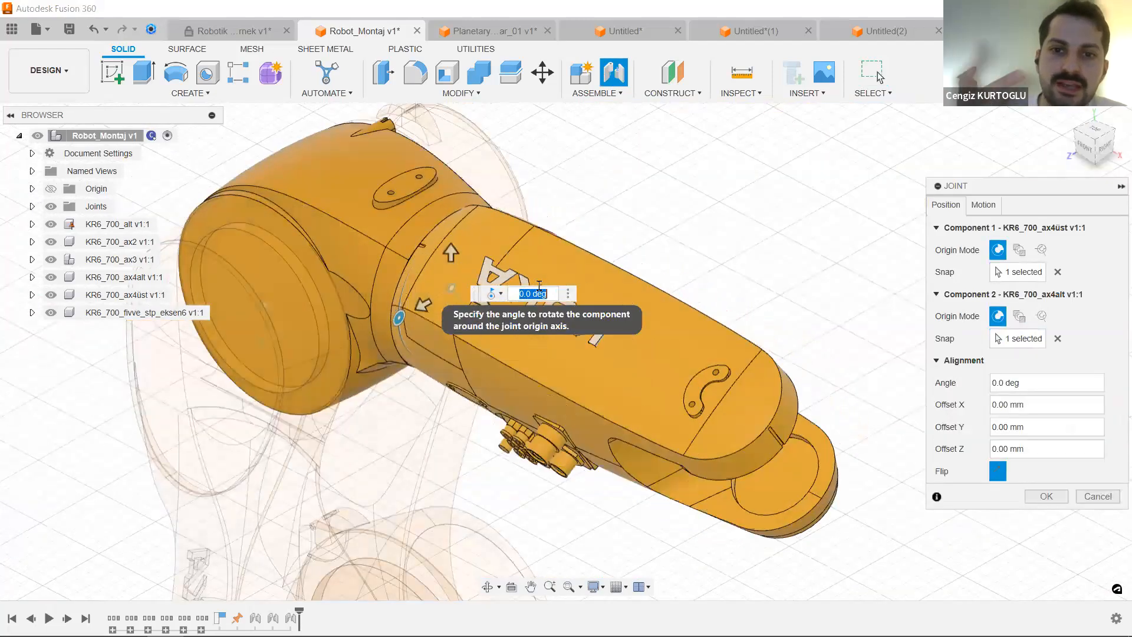
left_click(1046, 496)
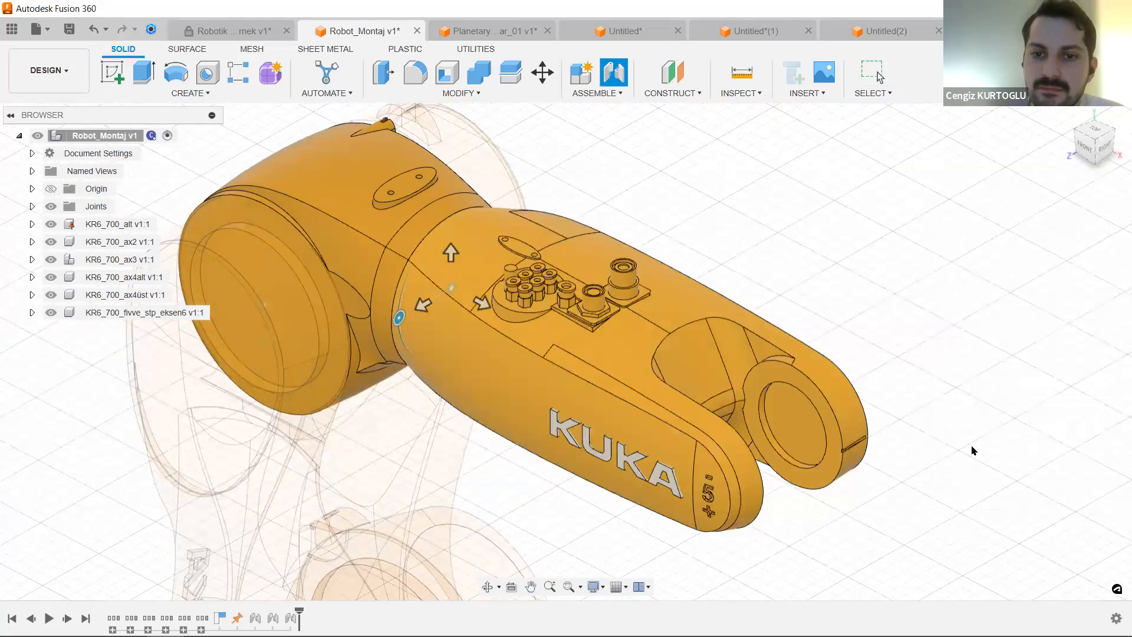
Start a joint for the KR6_700_fivve_stp_eksen6 wrist, using the centre of its circular side face as the first snap.
scroll(809, 430, "down", 6)
scroll(596, 366, "down", 3)
middle_click_drag(596, 367, 721, 405, "shift")
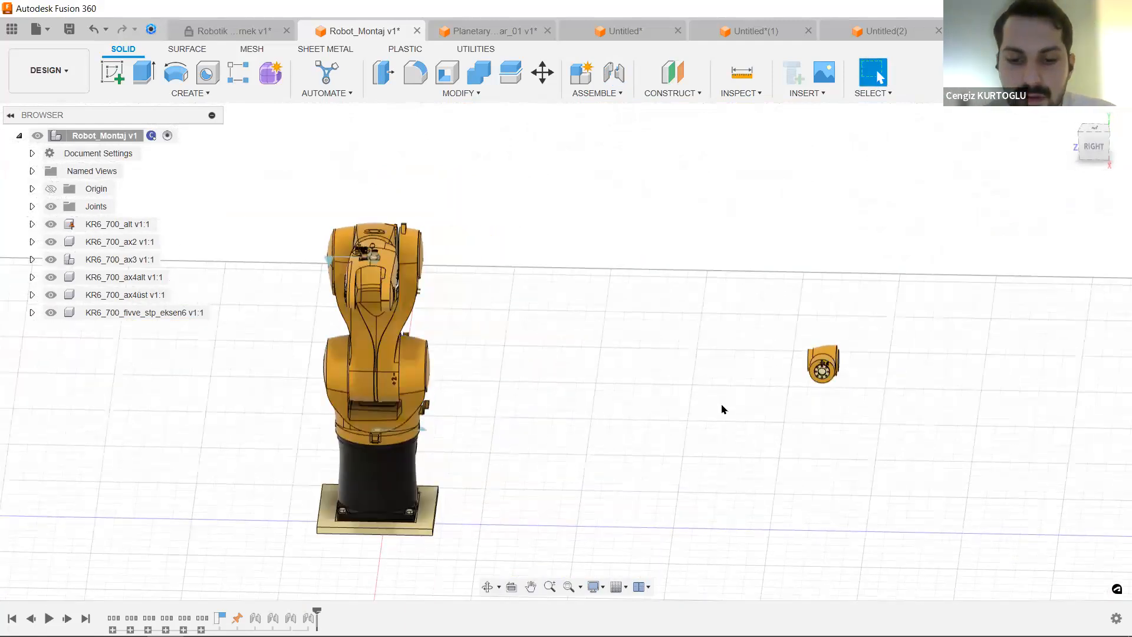
key("j")
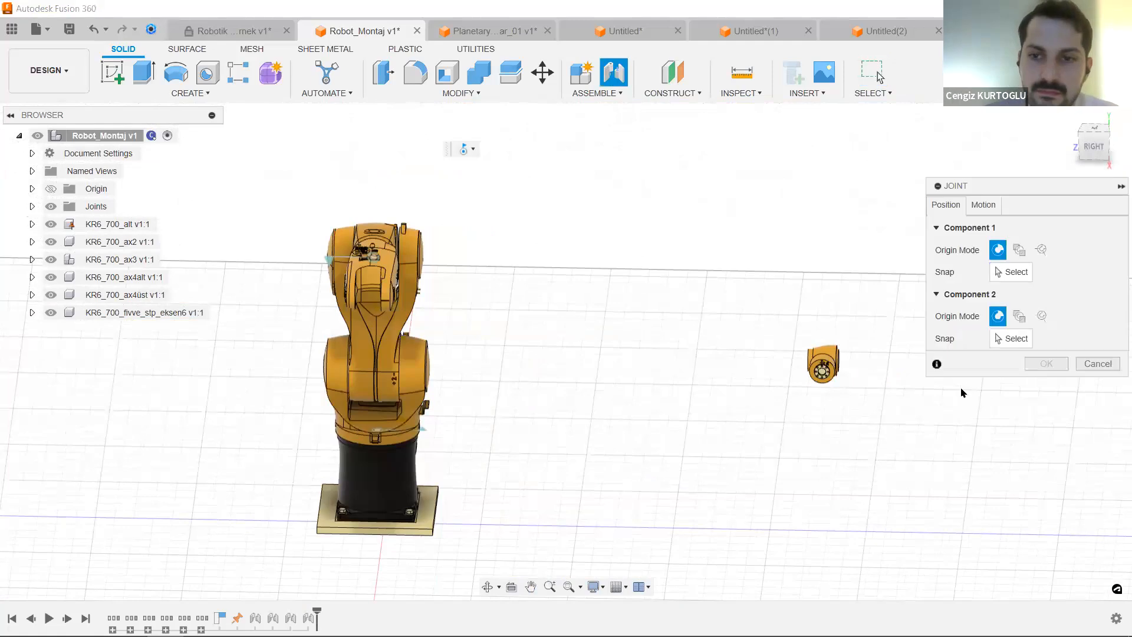
left_click(838, 364)
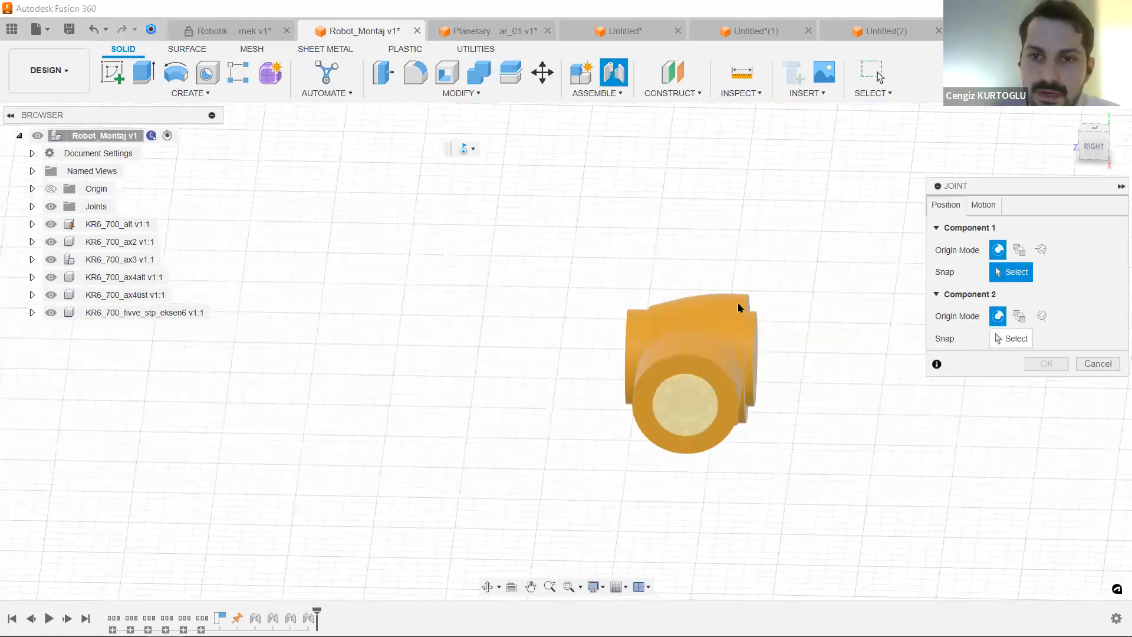
left_click(642, 382)
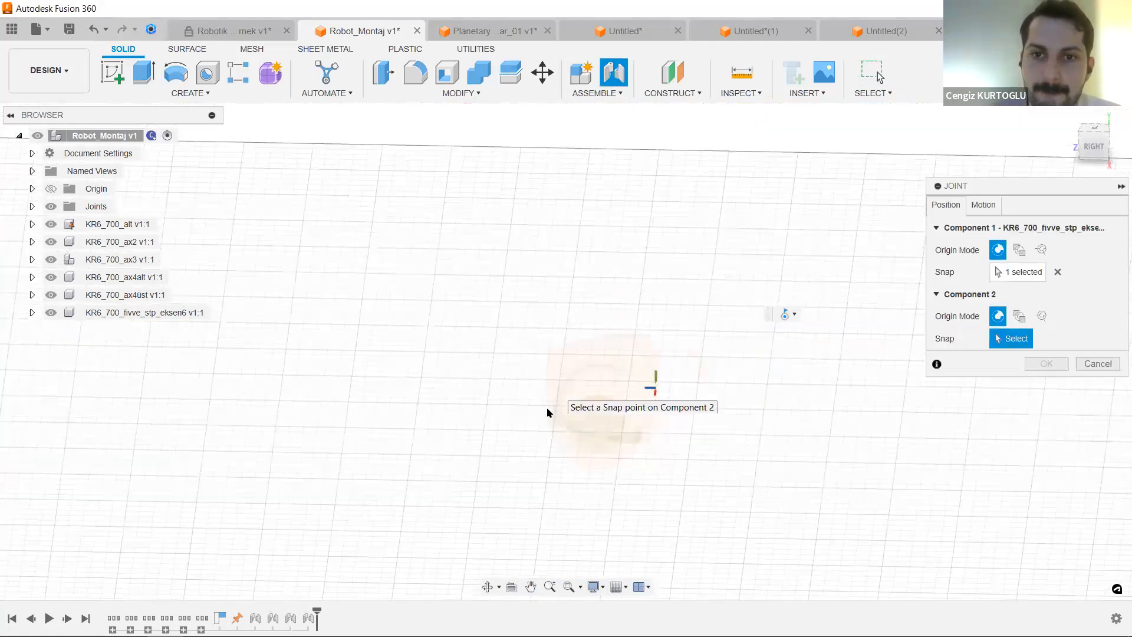
Join the wrist to the centre of the circular inner fork face of KR6_700_ax4üst and create the joint.
middle_click_drag(135, 318, 266, 320)
scroll(267, 320, "up", 6)
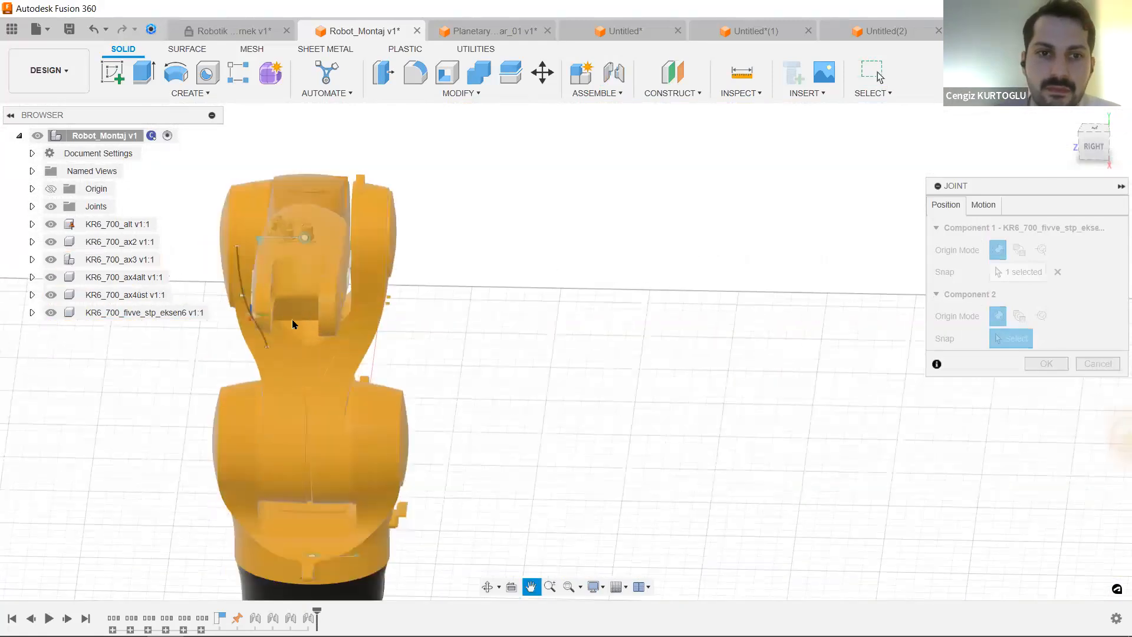
middle_click_drag(340, 307, 458, 214, "shift")
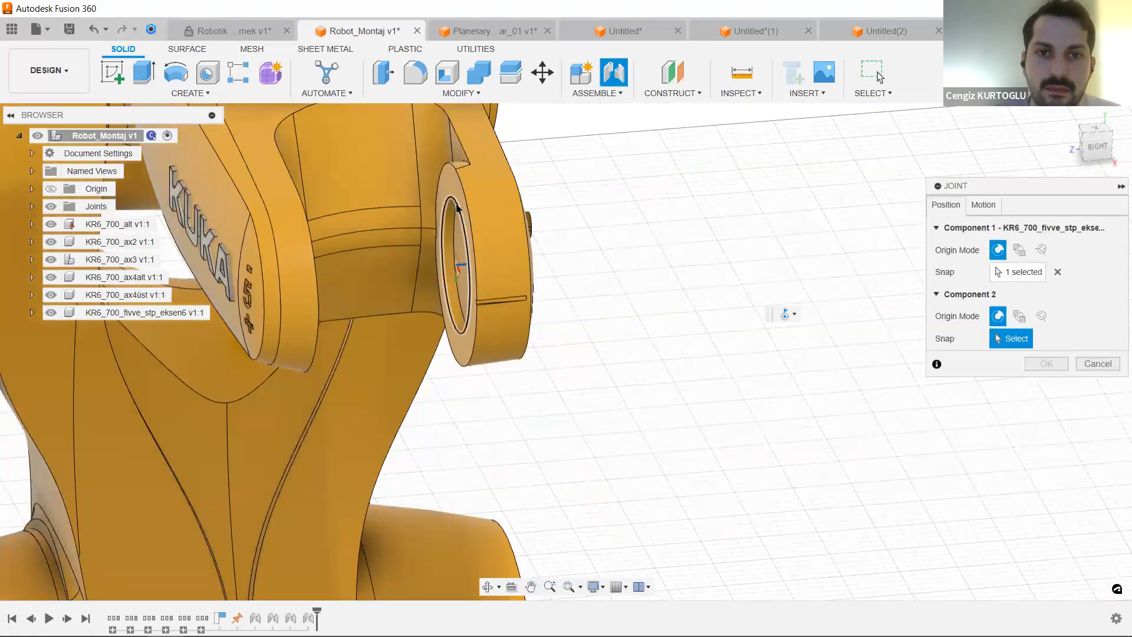
left_click(458, 215)
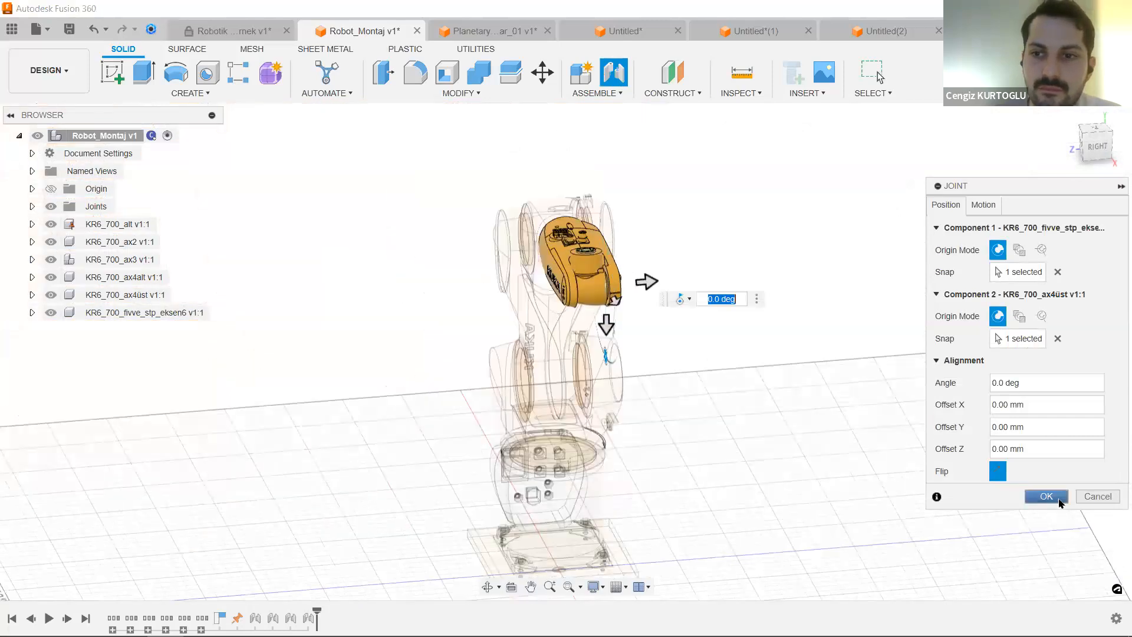
left_click(1047, 497)
middle_click_drag(773, 379, 678, 306, "shift")
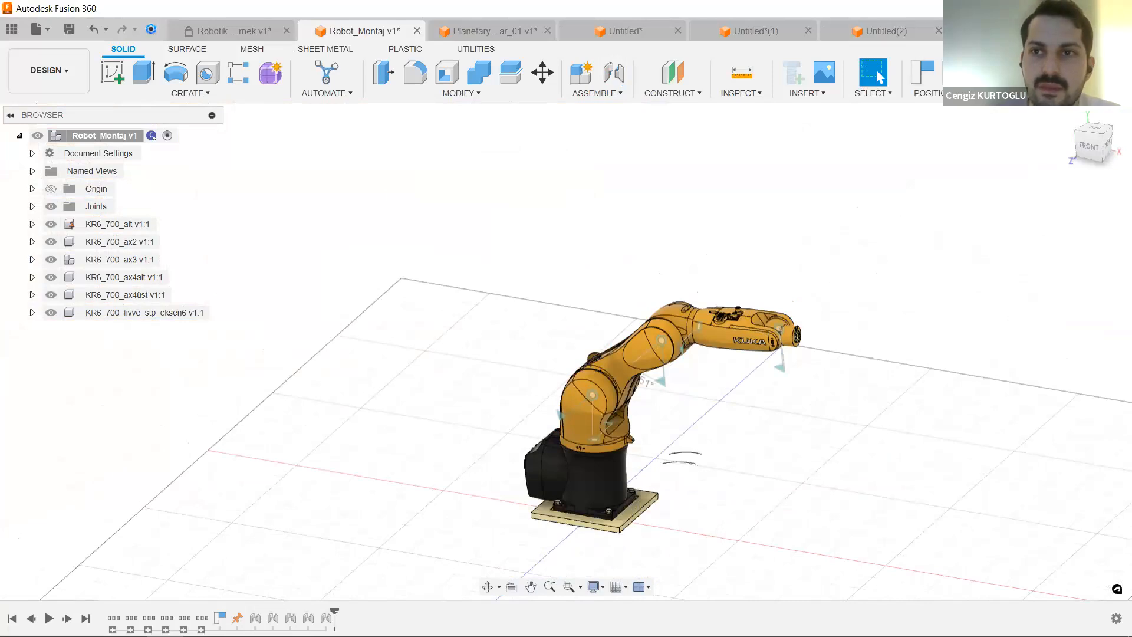
Switch to the EXEMPLE_07_Assembler document and open MotionStudy-1 for editing.
left_click(951, 31)
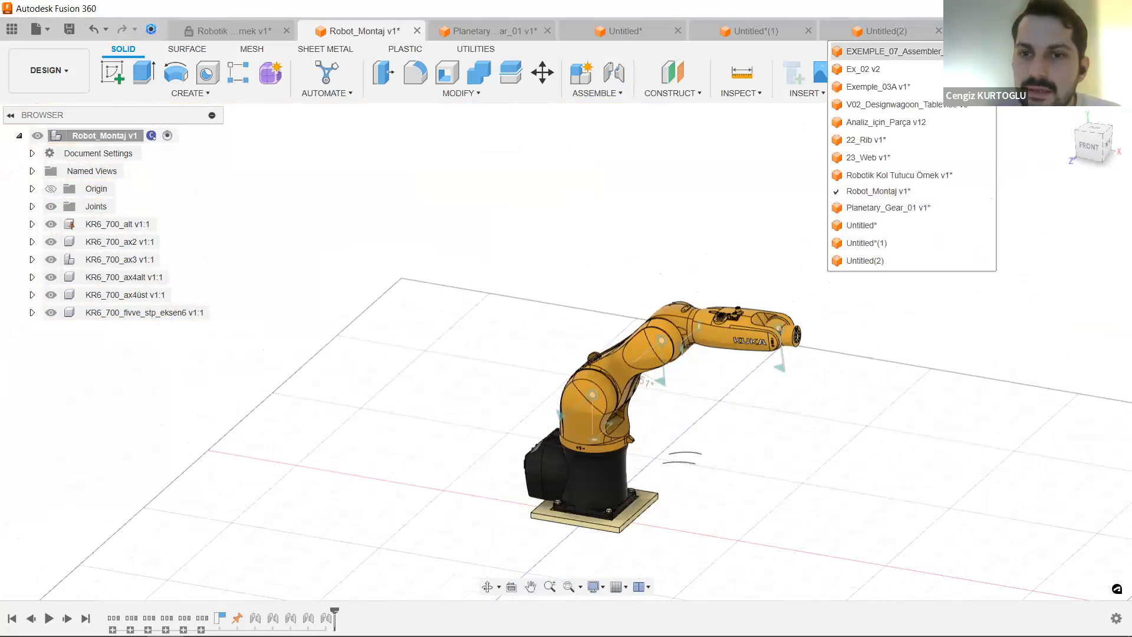
left_click(893, 51)
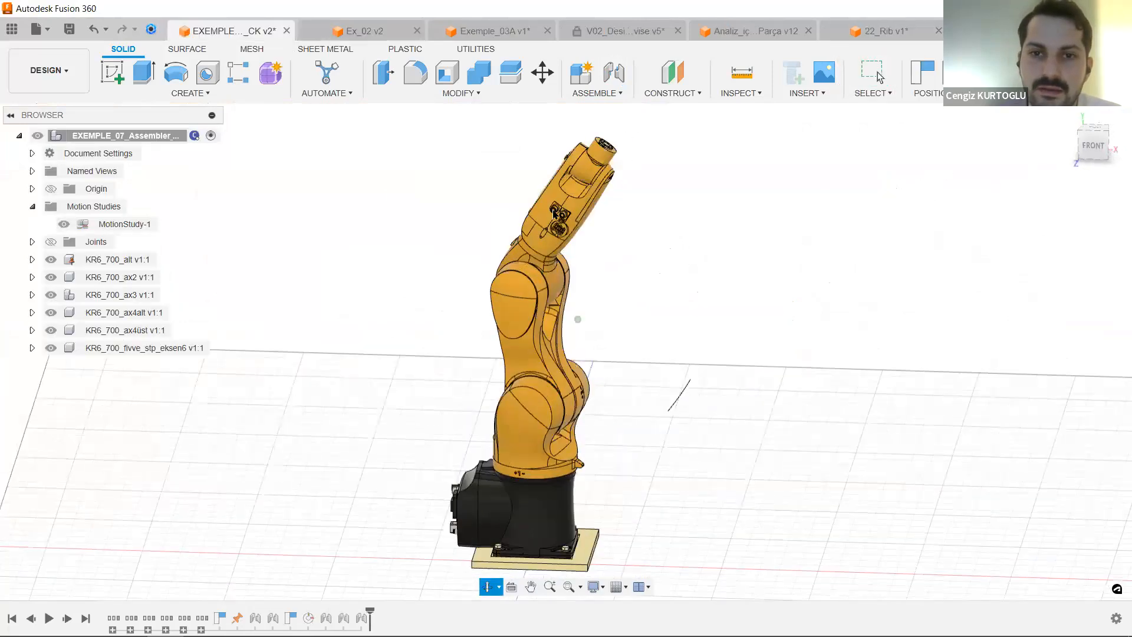
middle_click_drag(665, 246, 602, 264, "shift")
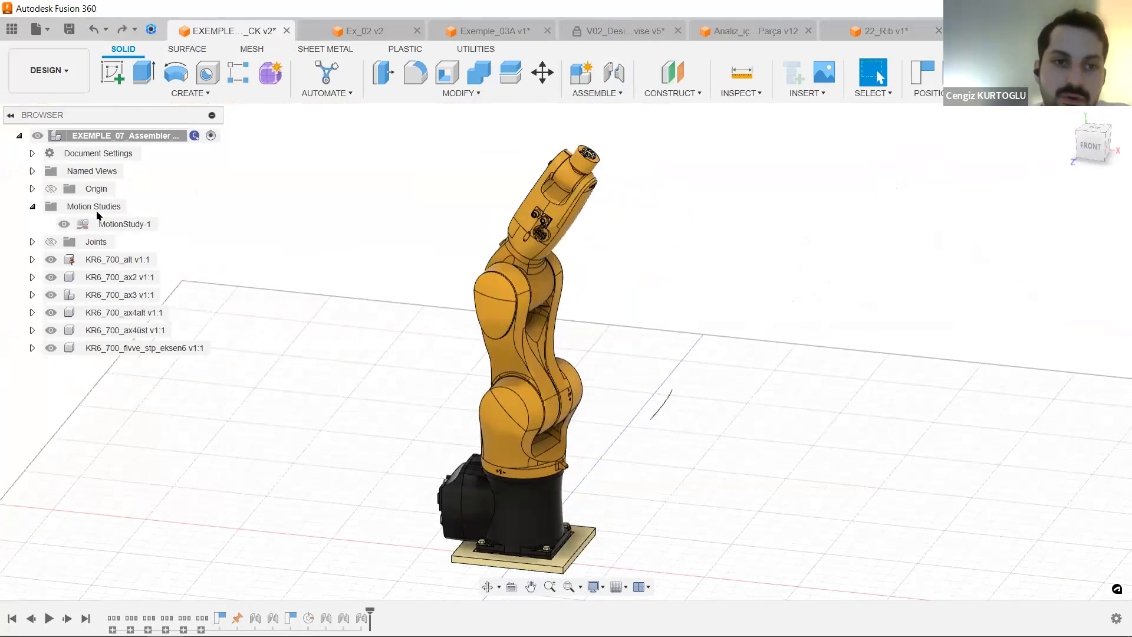
left_click(142, 225)
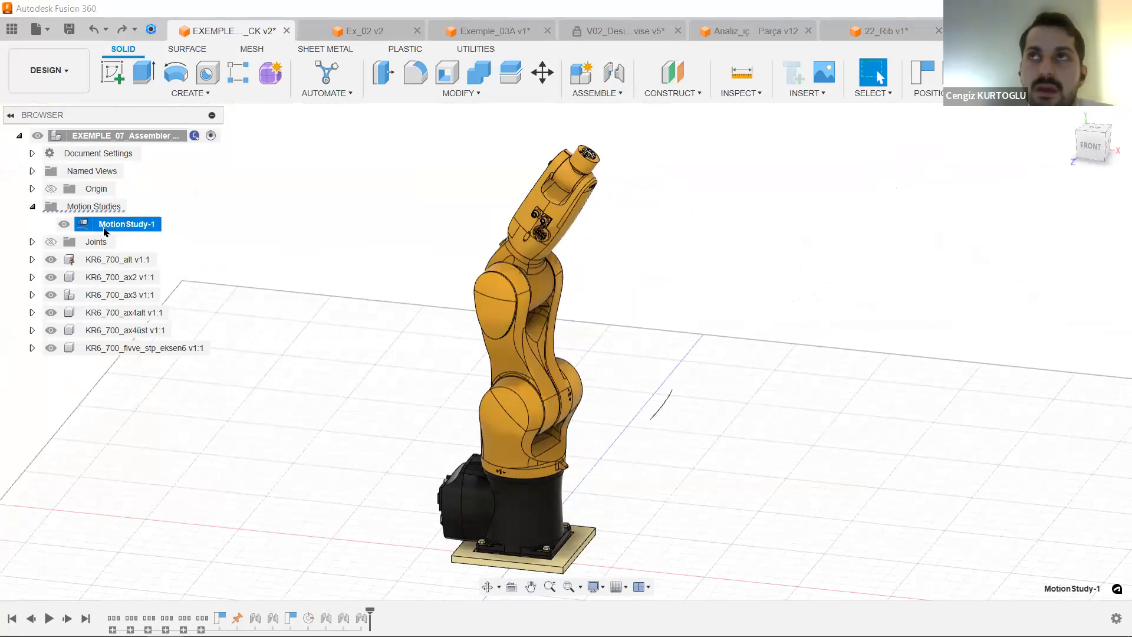
right_click(105, 231)
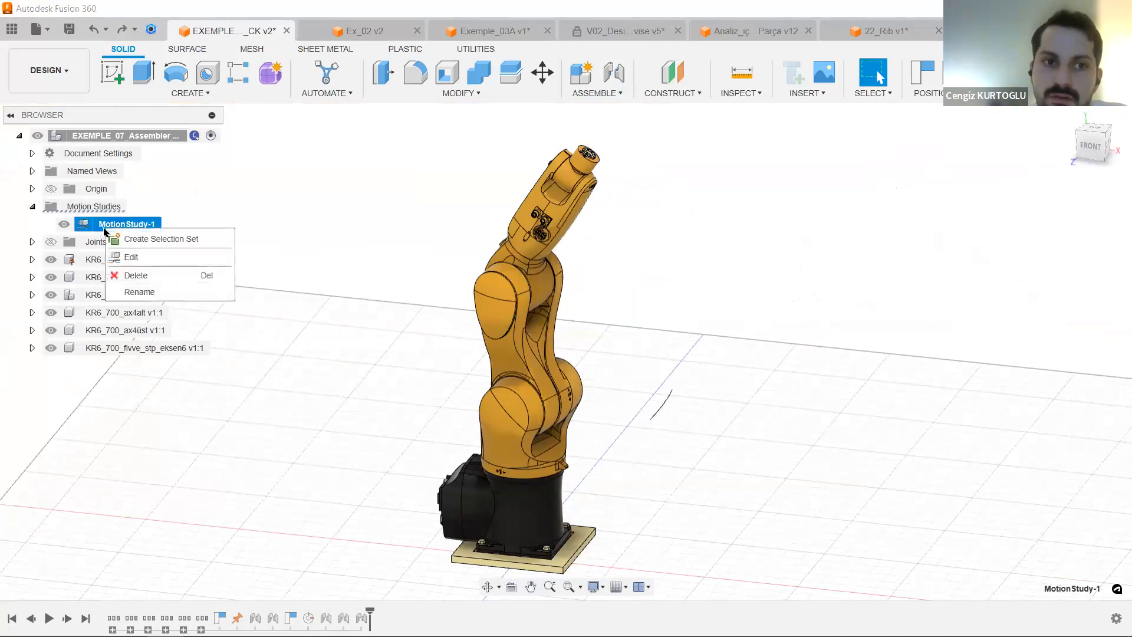
left_click(121, 252)
middle_click_drag(469, 354, 221, 347)
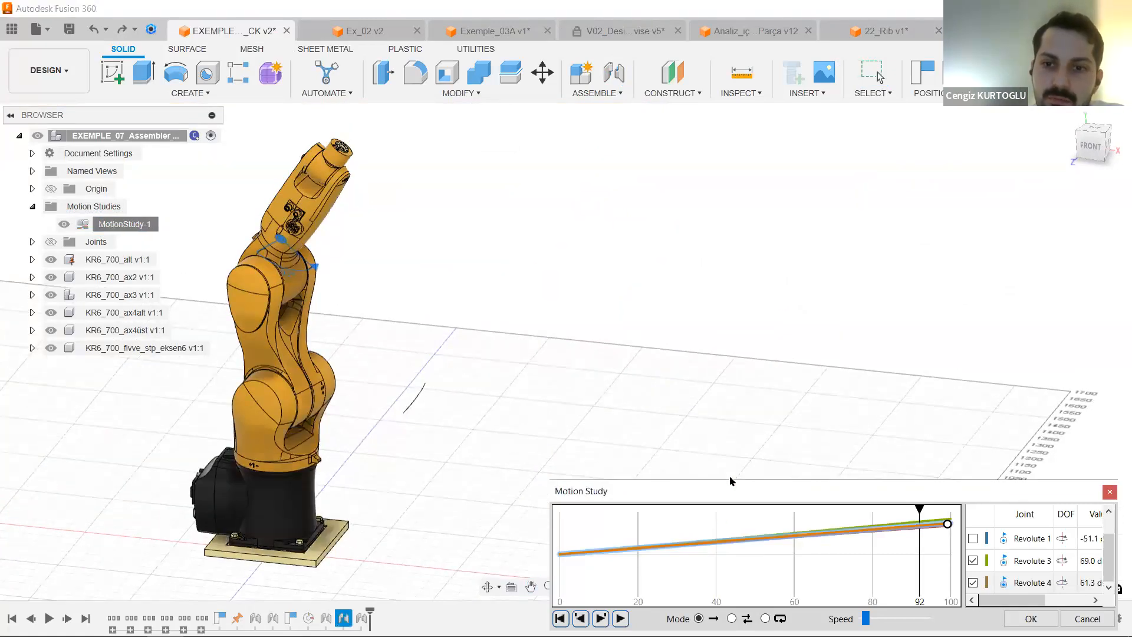
Place the Motion Study window clear of the robot, rewind the study to step 0 and reveal the joint Value column.
left_click_drag(836, 492, 870, 146)
left_click_drag(952, 163, 711, 164)
left_click_drag(618, 194, 591, 199)
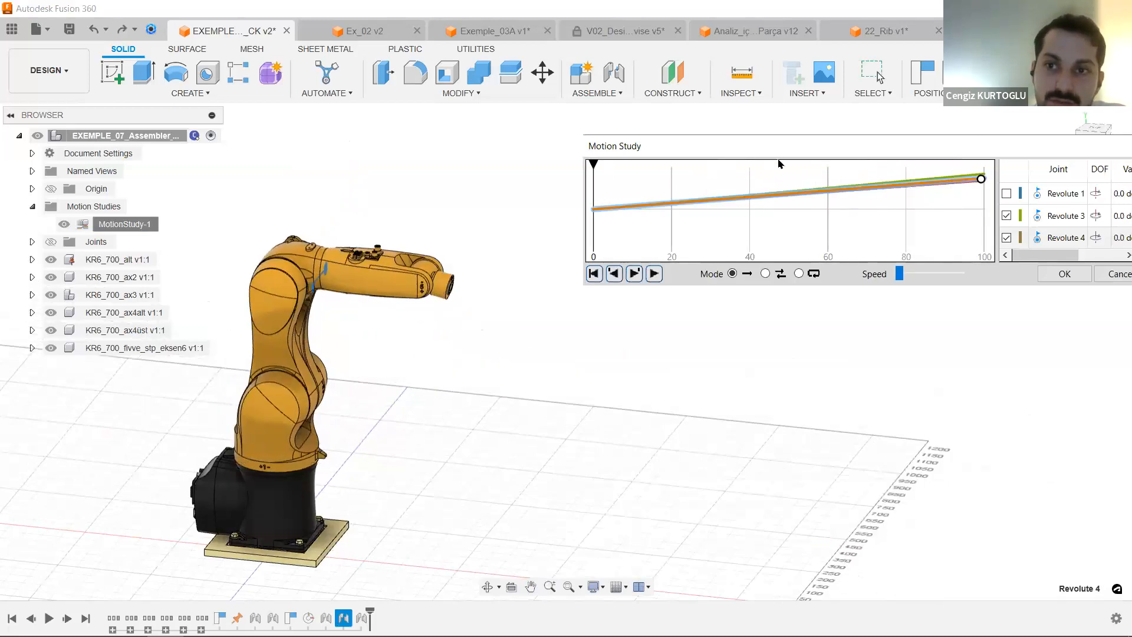
left_click_drag(707, 144, 624, 131)
left_click_drag(904, 168, 785, 168)
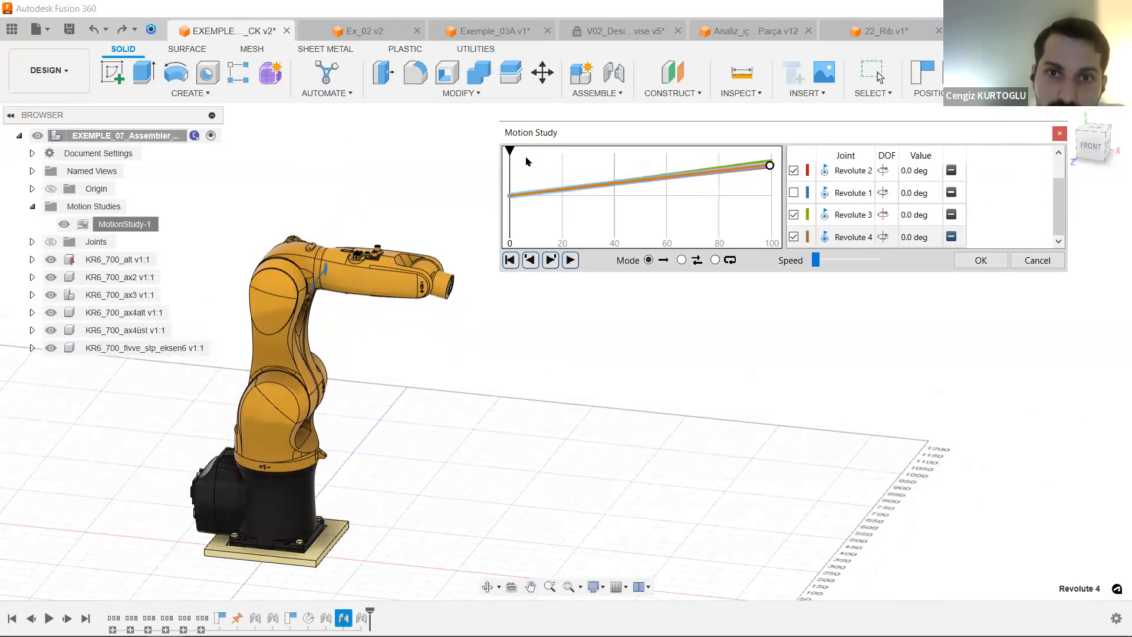
Scrub the motion study back and forth between steps 0 and 100 to examine the robot's movement and joint angles.
left_click_drag(510, 151, 583, 151)
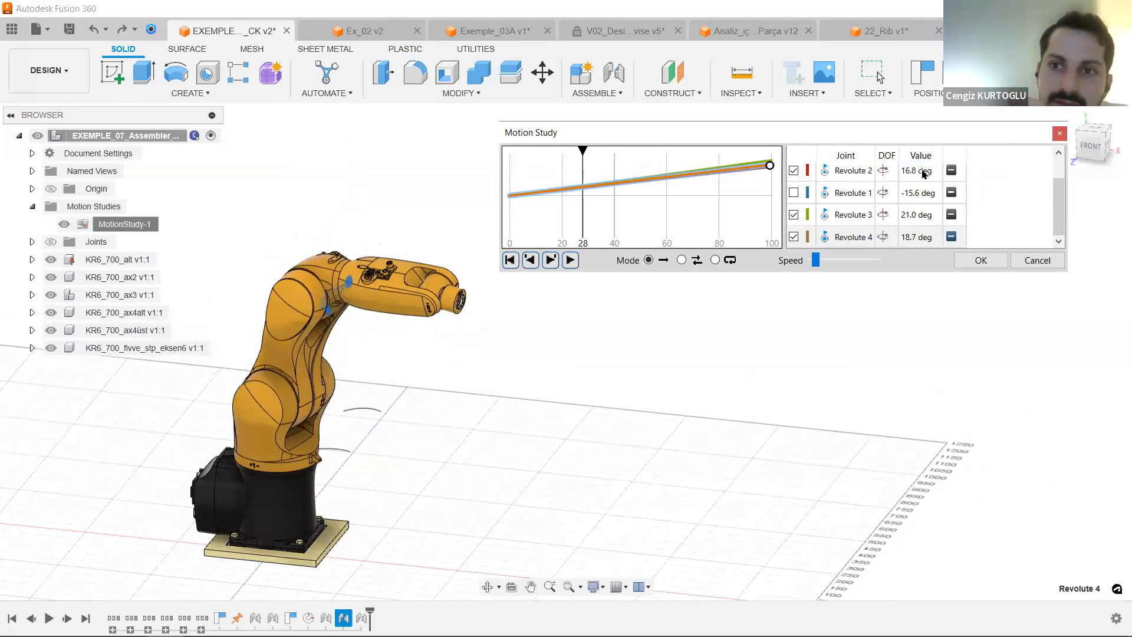
left_click_drag(583, 151, 789, 160)
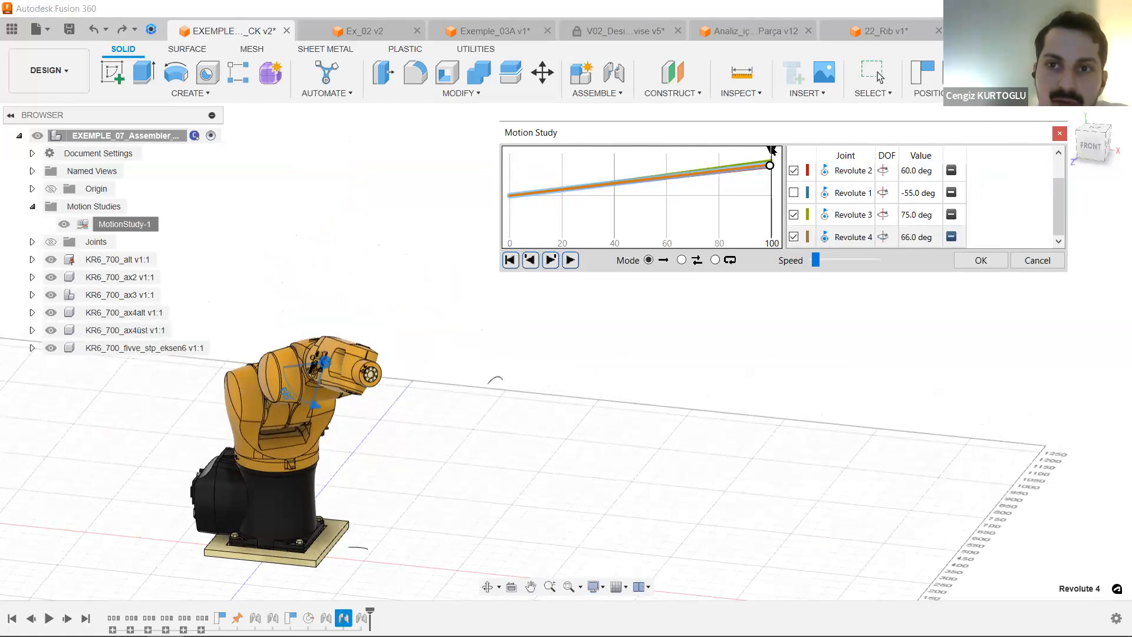
left_click_drag(771, 149, 470, 180)
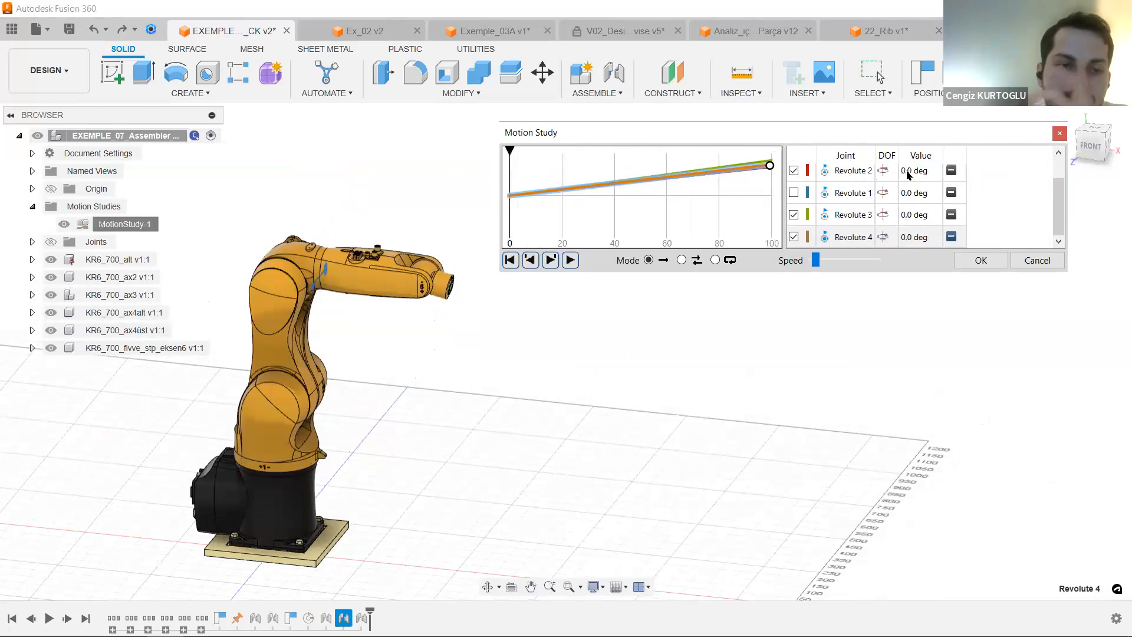
left_click_drag(531, 149, 793, 158)
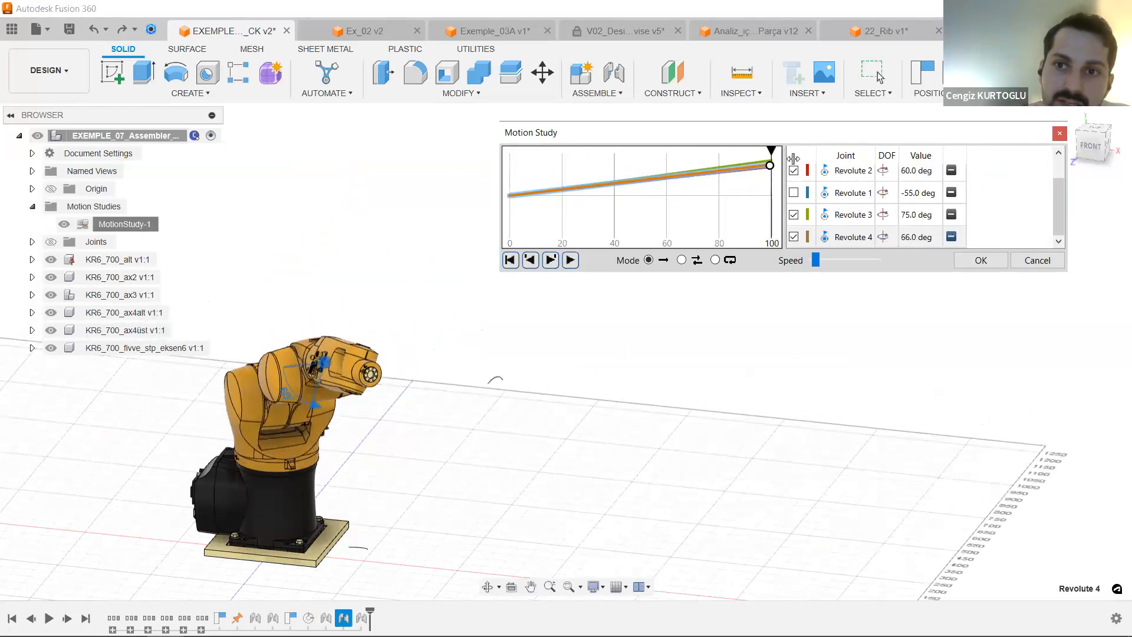
mouse_move(750, 126)
left_mouse_down()
mouse_move(850, 126)
mouse_move(567, 166)
left_mouse_up()
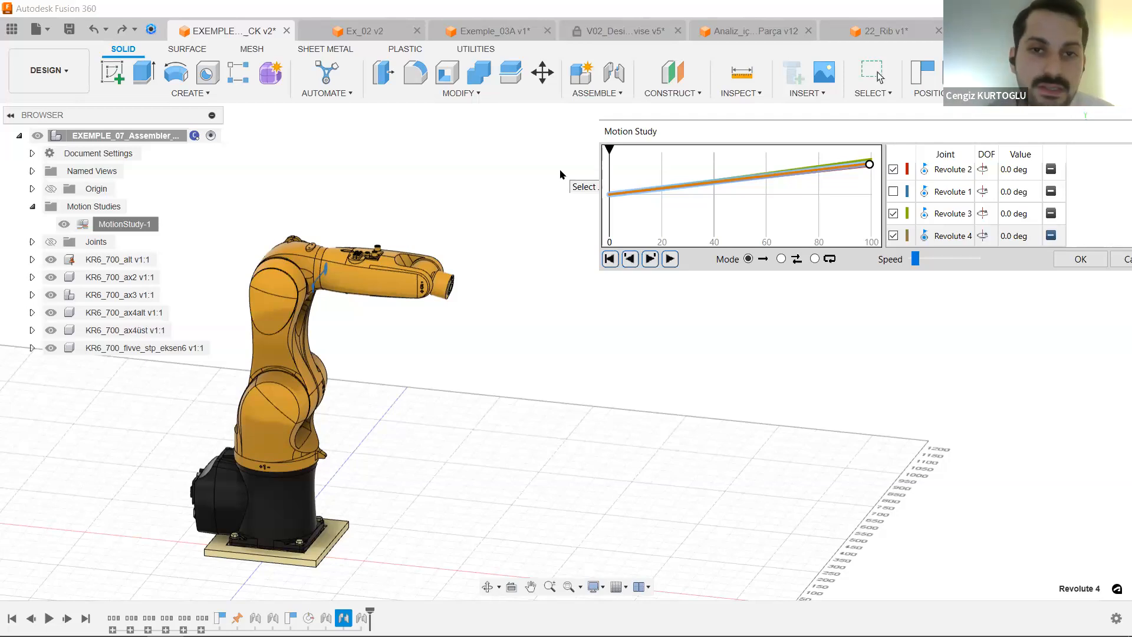
Switch to the slide presentation and advance to the closing Thank You slide.
key("alt+Tab")
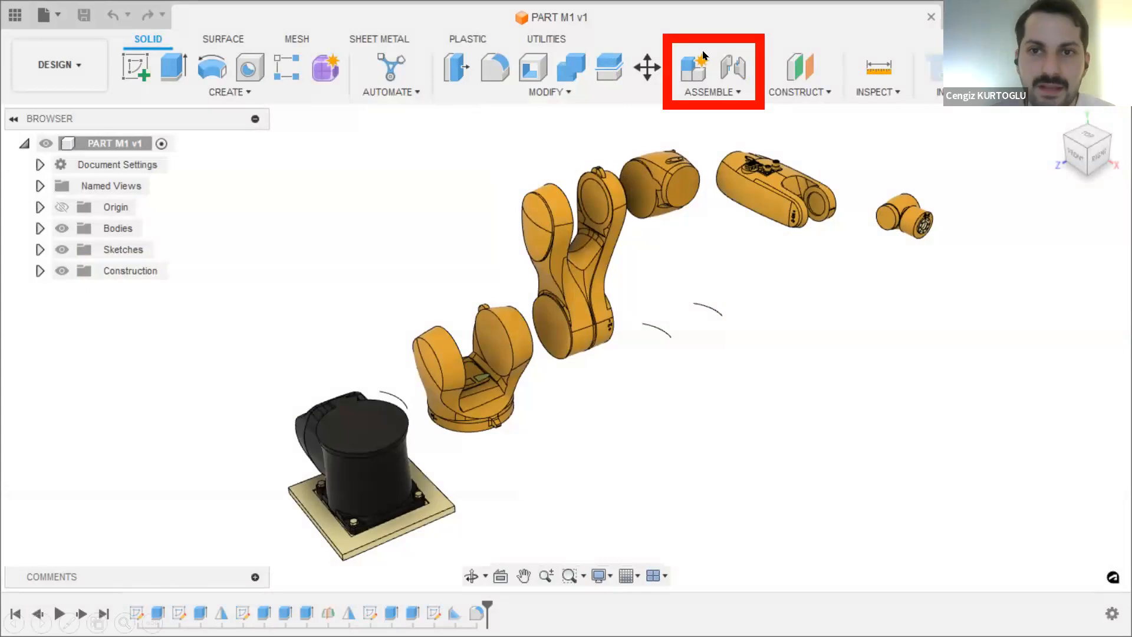
left_click(1005, 369)
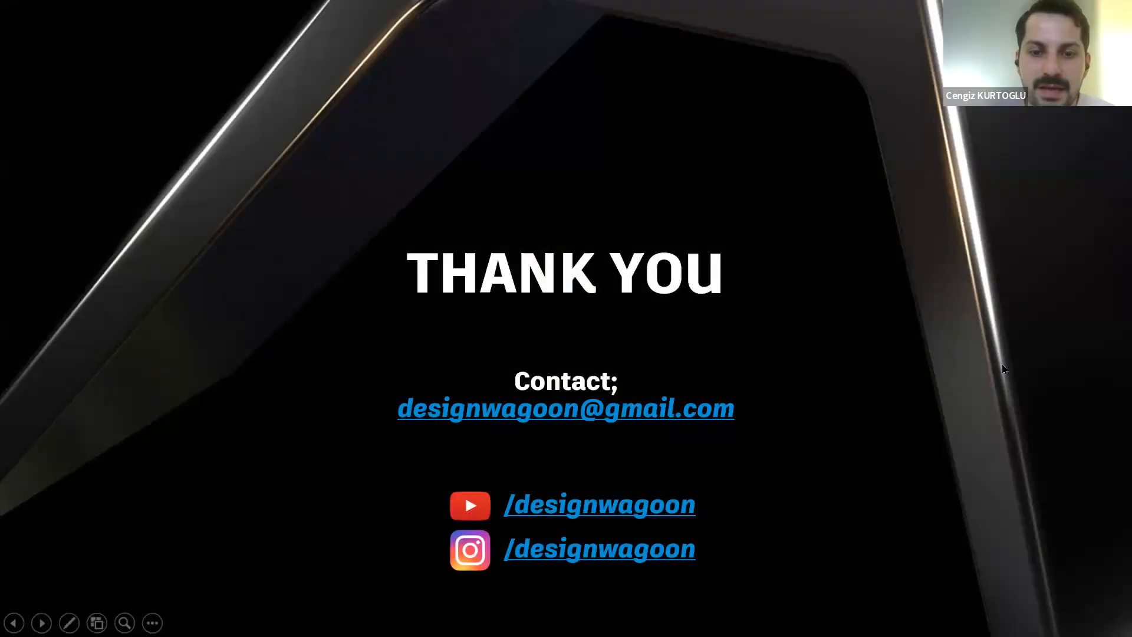